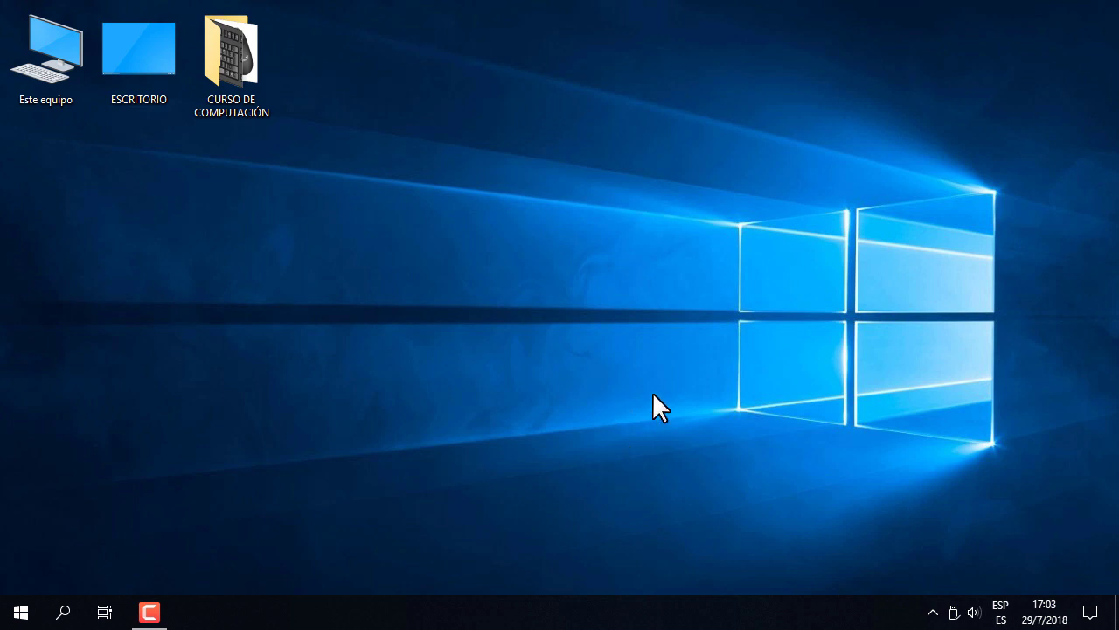
- Open the Windows Settings and go to the Fecha y hora page under Hora e idioma
{"action": "mouse_move", "coordinate": [1045, 610]}
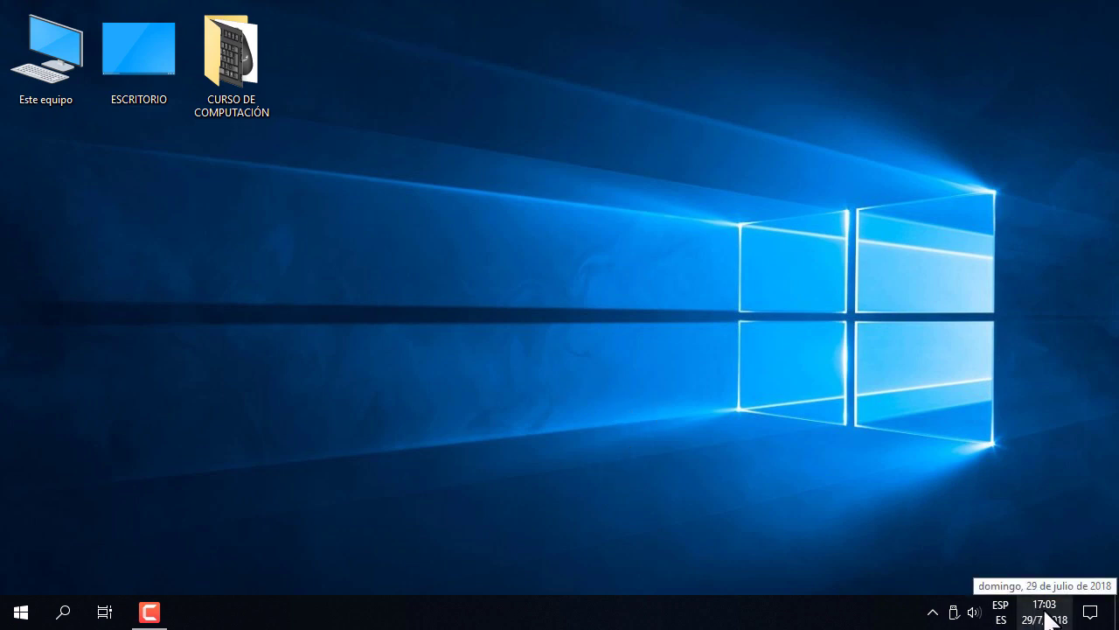
{"action": "left_click", "coordinate": [19, 616]}
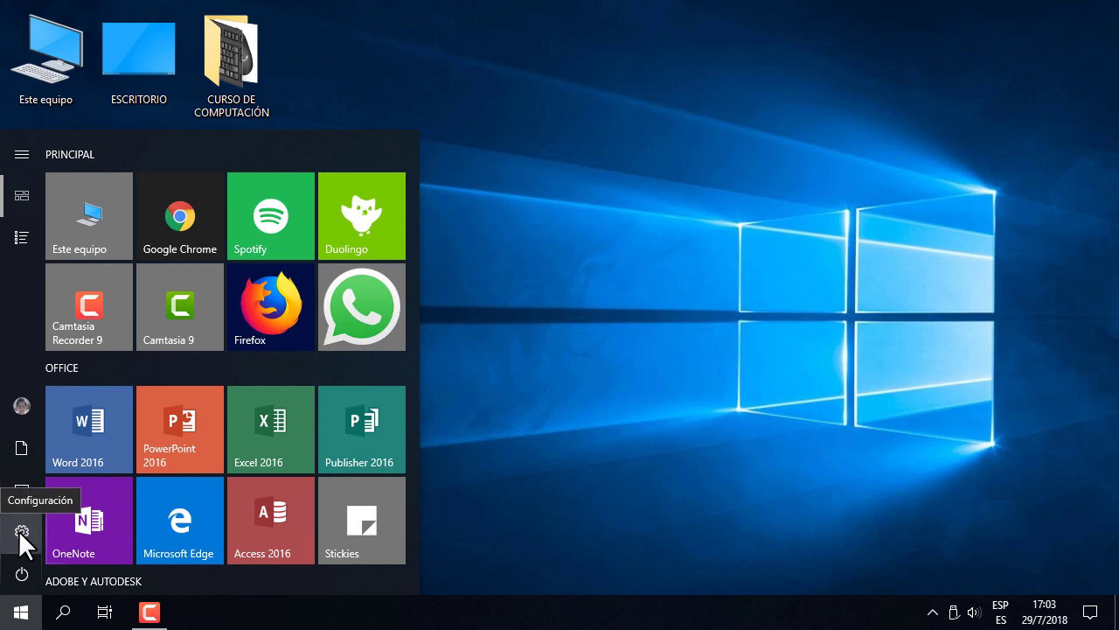
{"action": "right_click", "coordinate": [24, 617]}
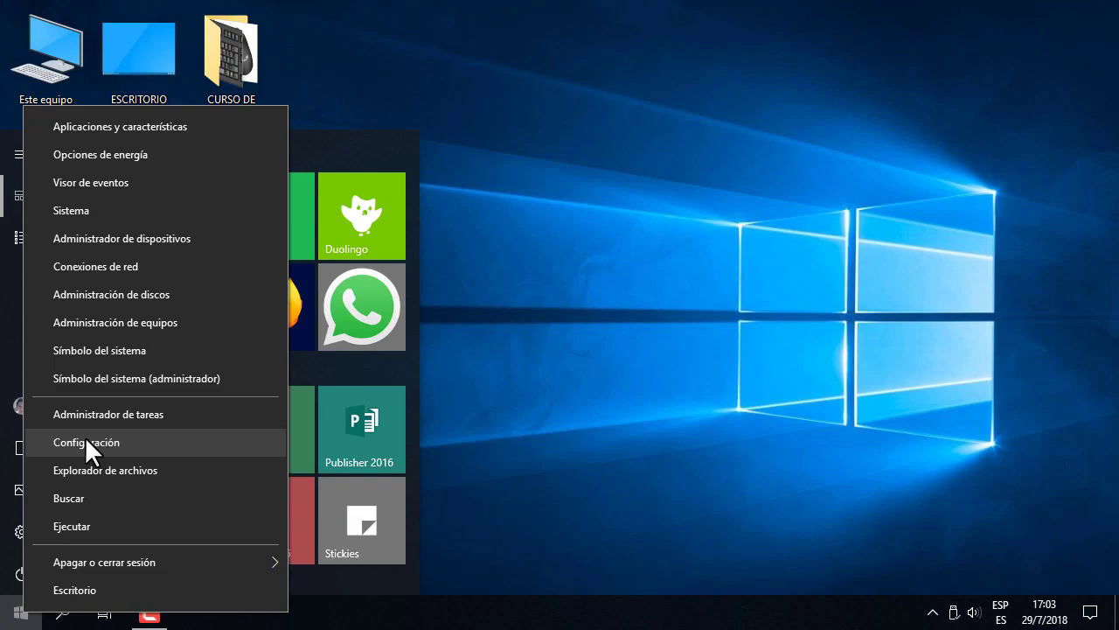
{"action": "left_click", "coordinate": [19, 525]}
{"action": "left_click", "coordinate": [21, 533]}
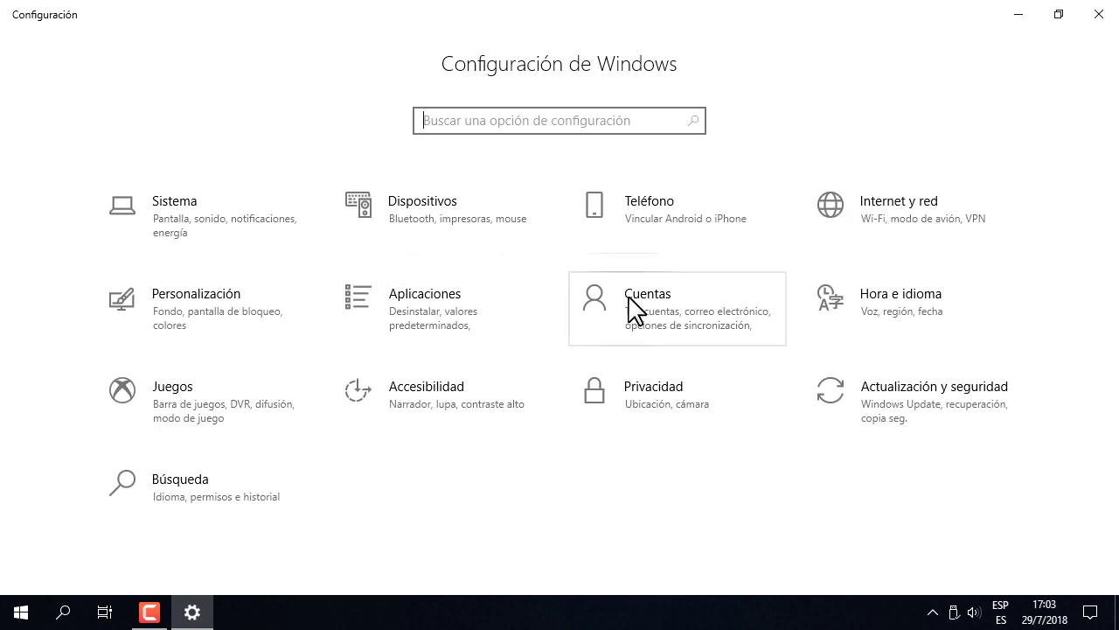
{"action": "left_click", "coordinate": [905, 315]}
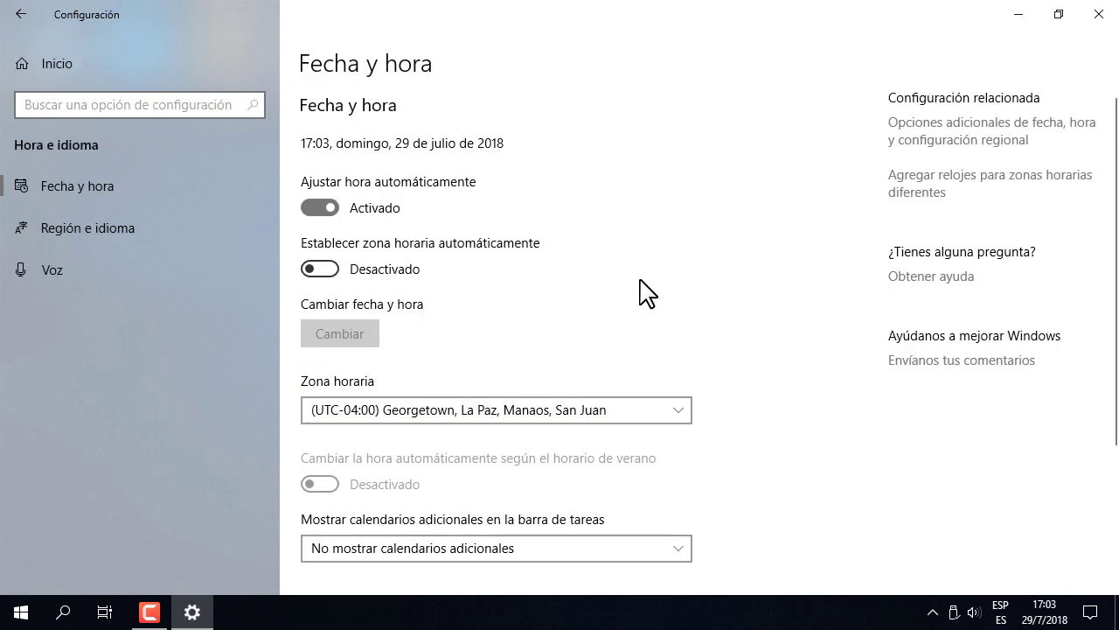
{"action": "left_click", "coordinate": [97, 190]}
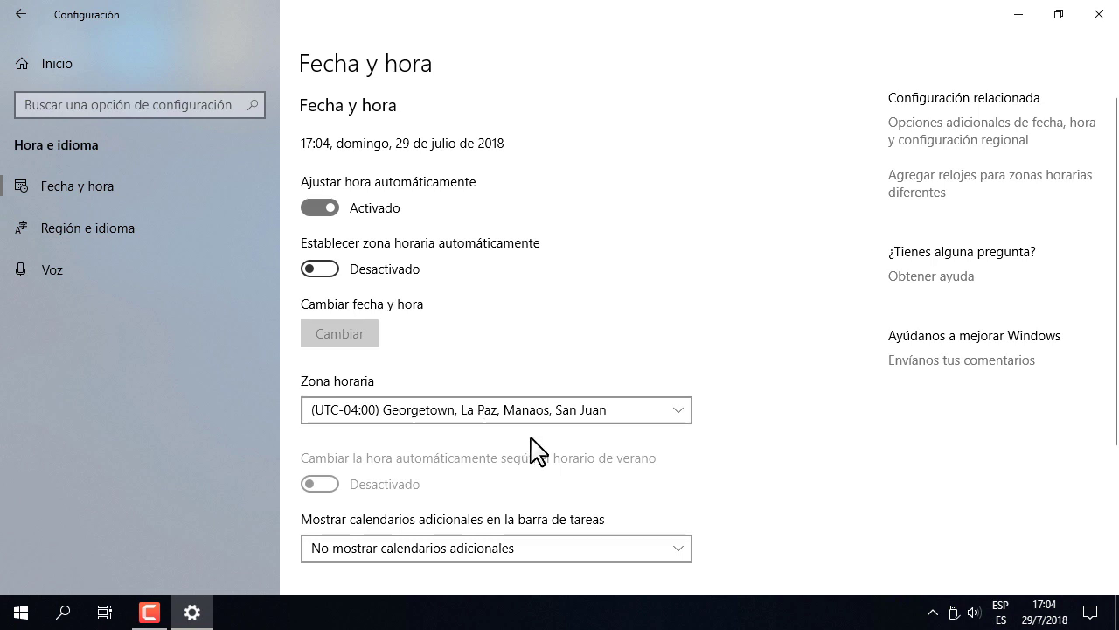
- Look through the available time zones in the Zona horaria list without choosing another one
{"action": "left_click", "coordinate": [482, 413]}
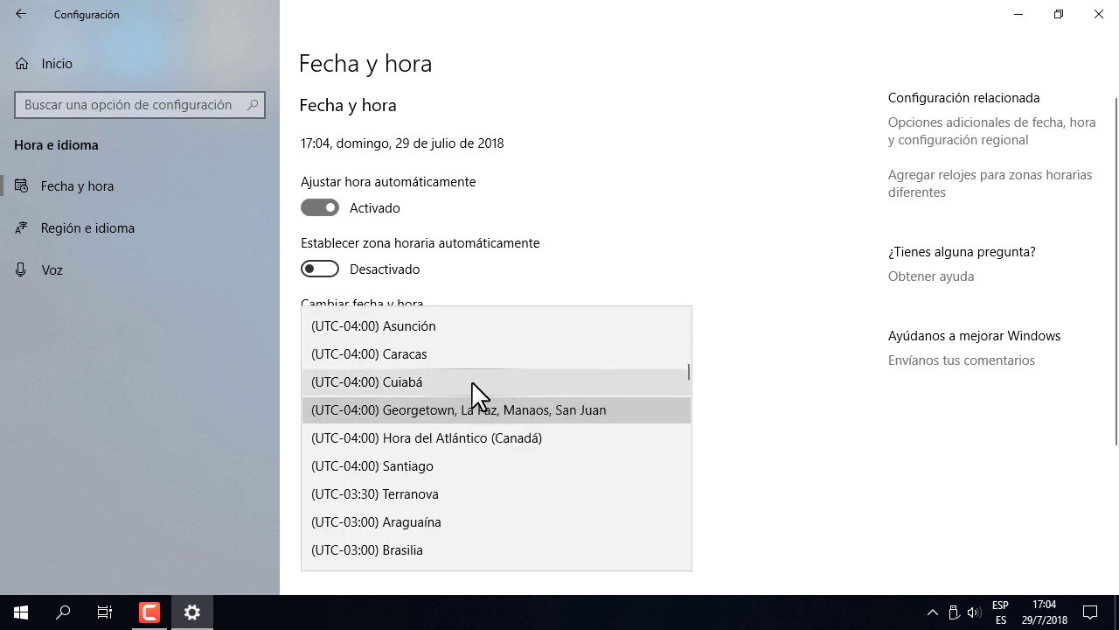
{"action": "scroll", "coordinate": [471, 382], "scroll_direction": "up", "scroll_amount": 8}
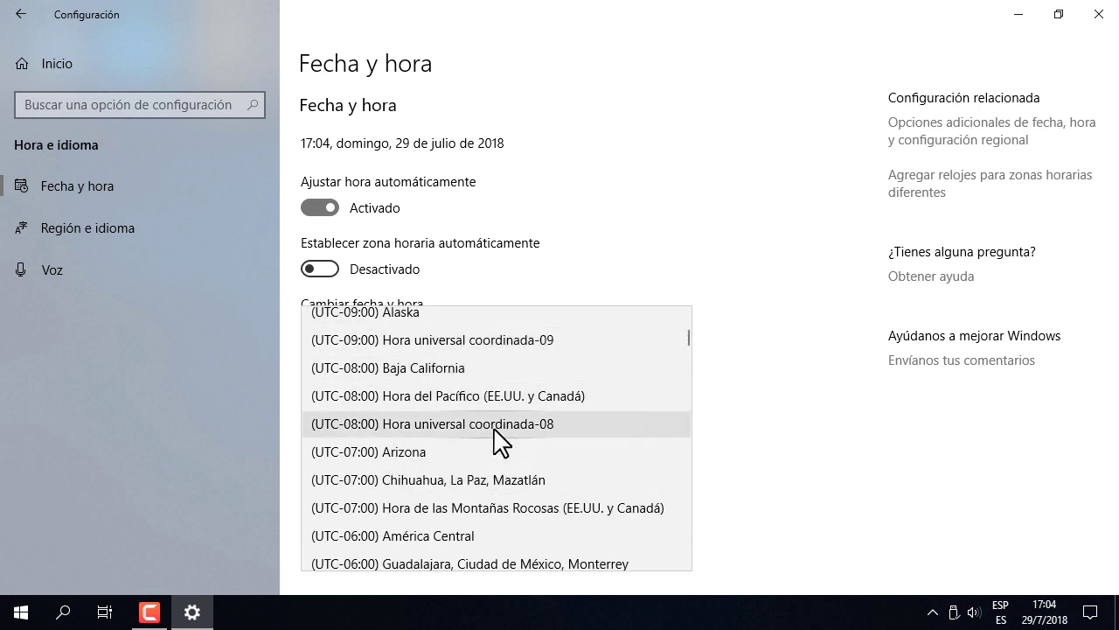
{"action": "scroll", "coordinate": [501, 440], "scroll_direction": "down", "scroll_amount": 3}
{"action": "scroll", "coordinate": [501, 441], "scroll_direction": "down", "scroll_amount": 3}
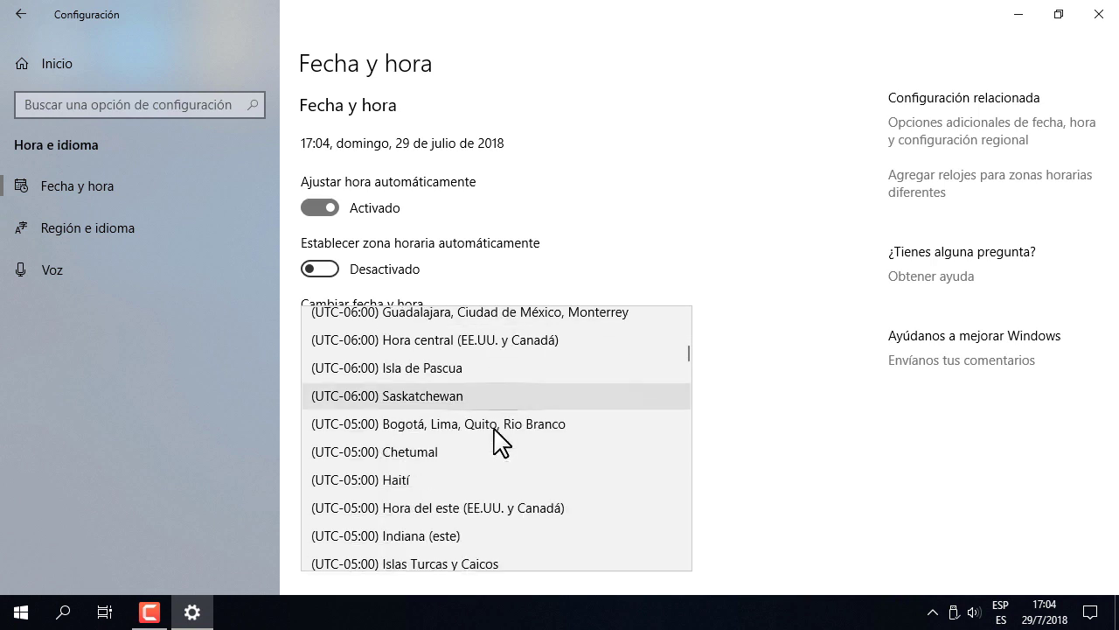
{"action": "scroll", "coordinate": [499, 443], "scroll_direction": "down", "scroll_amount": 1}
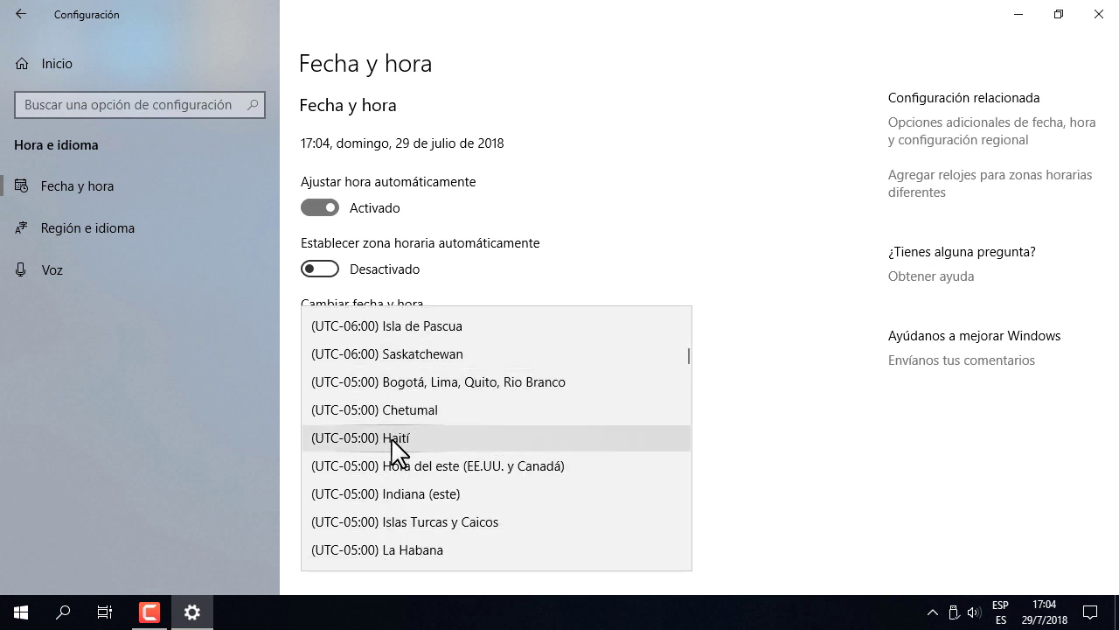
{"action": "left_click", "coordinate": [820, 443]}
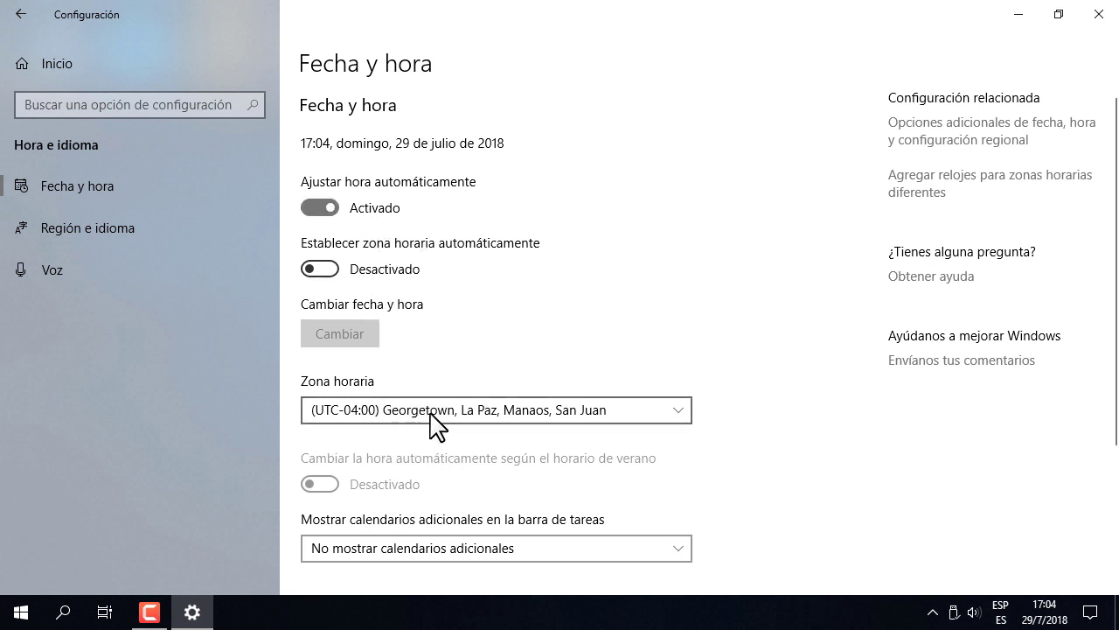
- Turn off Ajustar hora automáticamente, view and cancel the manual date and time change, and turn the automatic adjustment back on
{"action": "left_click", "coordinate": [320, 208]}
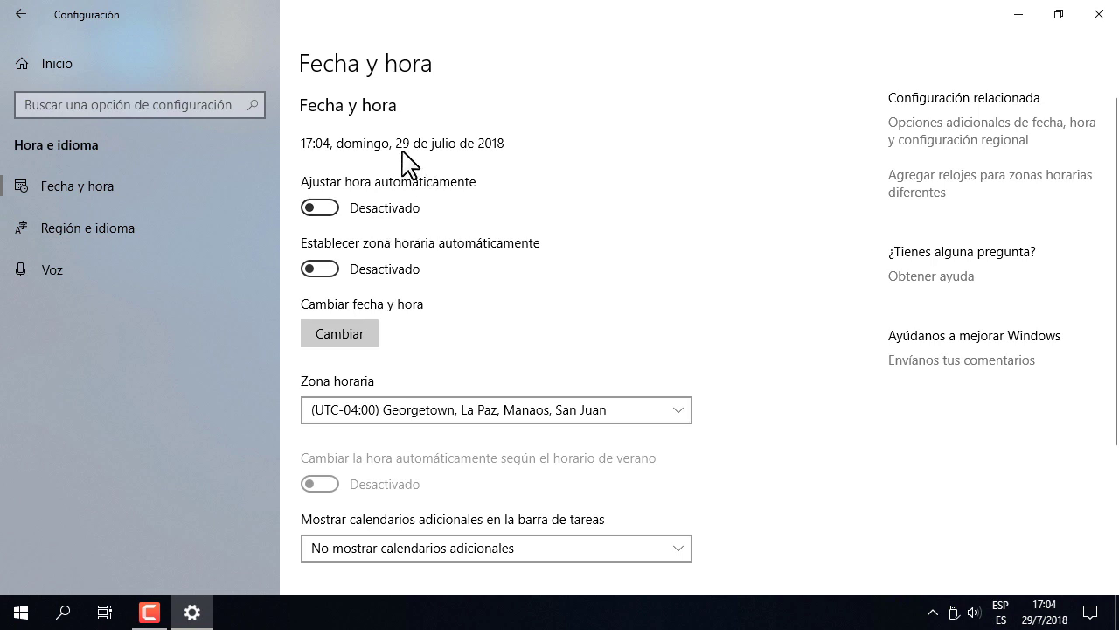
{"action": "left_click", "coordinate": [347, 331]}
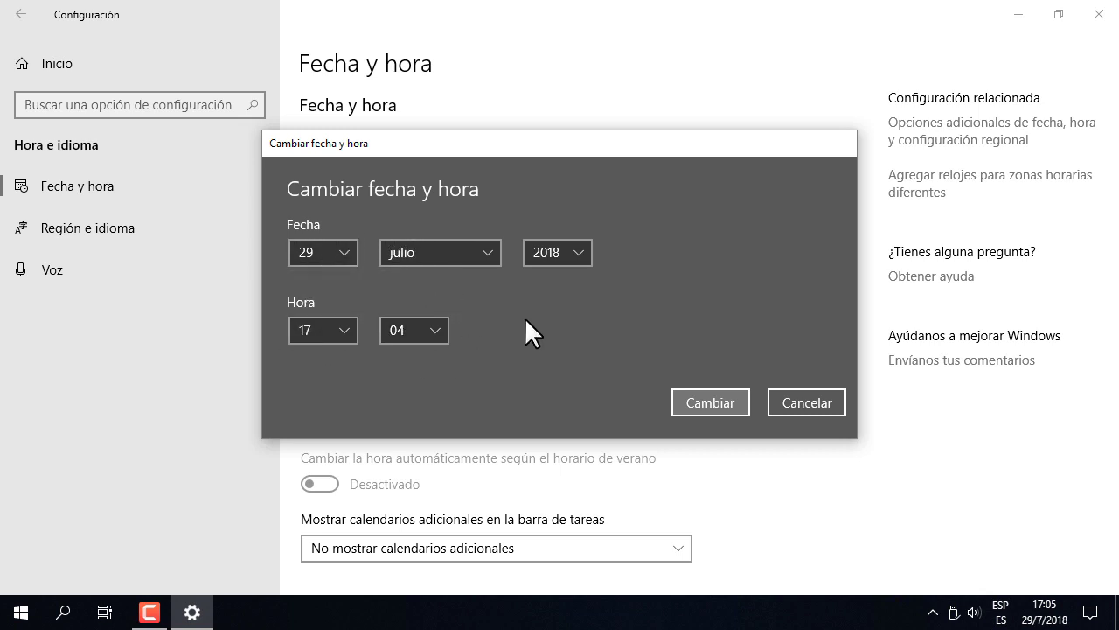
{"action": "left_click", "coordinate": [816, 402]}
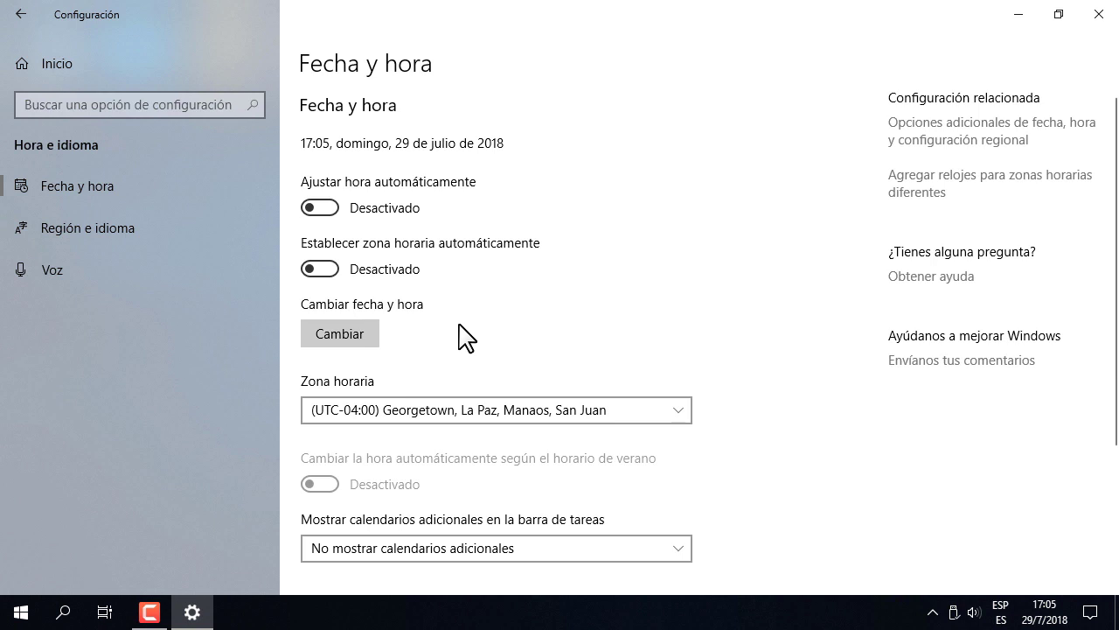
{"action": "left_click", "coordinate": [16, 610]}
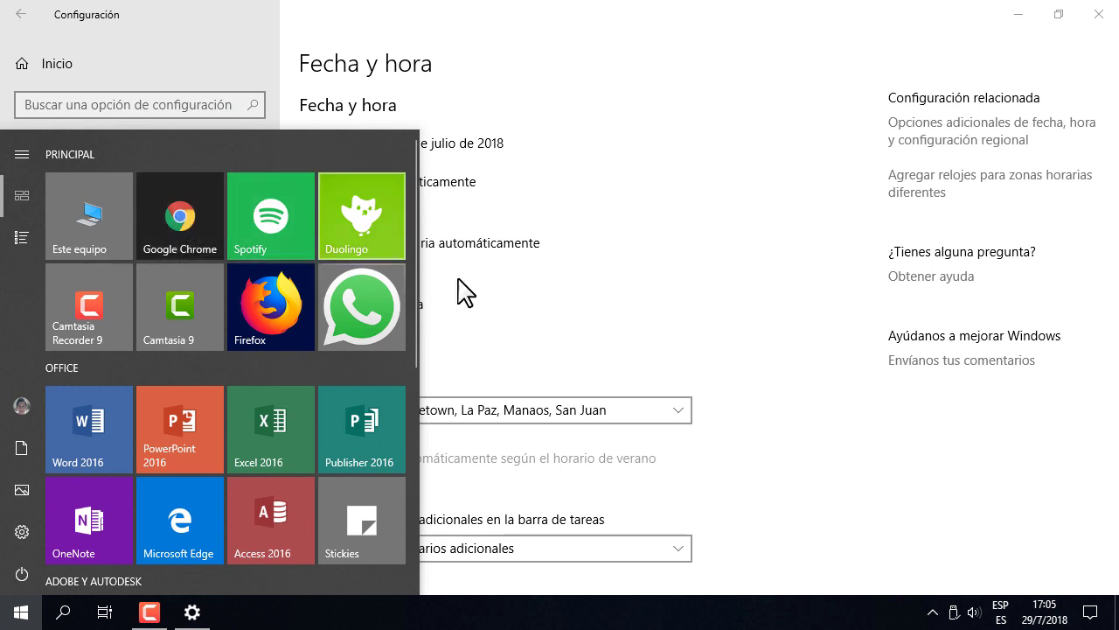
{"action": "left_click", "coordinate": [664, 316]}
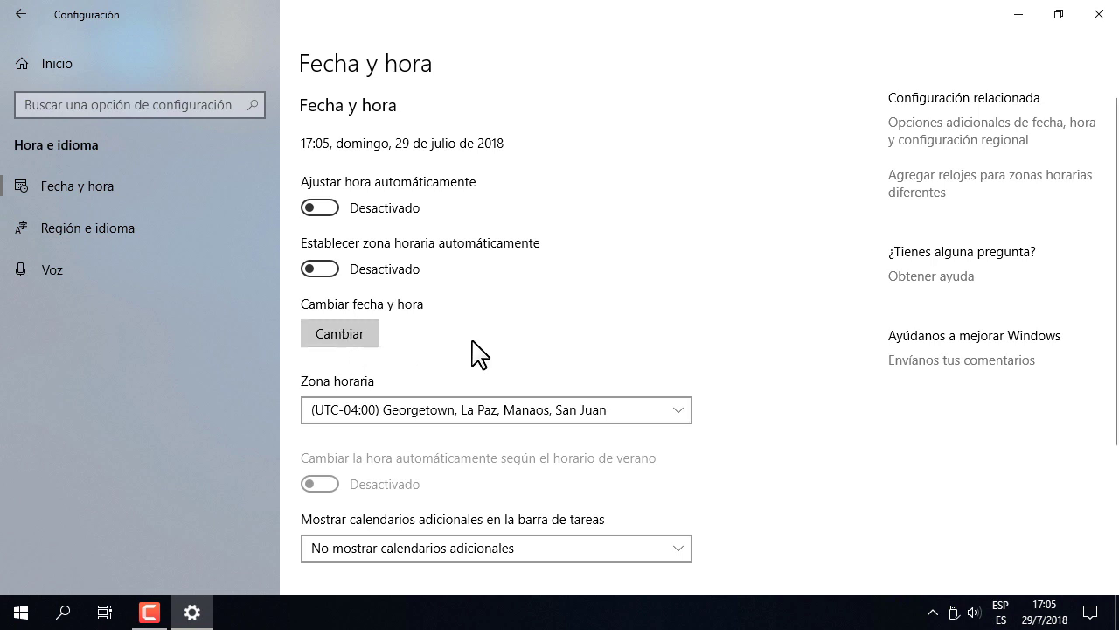
{"action": "left_click", "coordinate": [320, 203]}
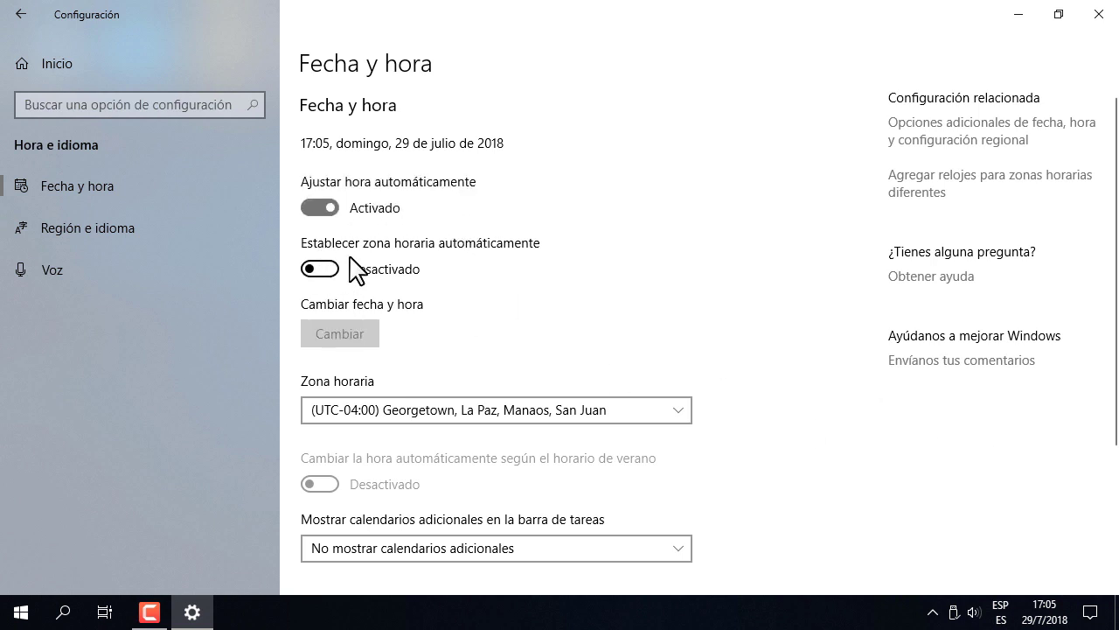
- Close the Fecha y hora settings and reopen the Settings home through Todas las opciones in the action center
{"action": "left_click", "coordinate": [1090, 612]}
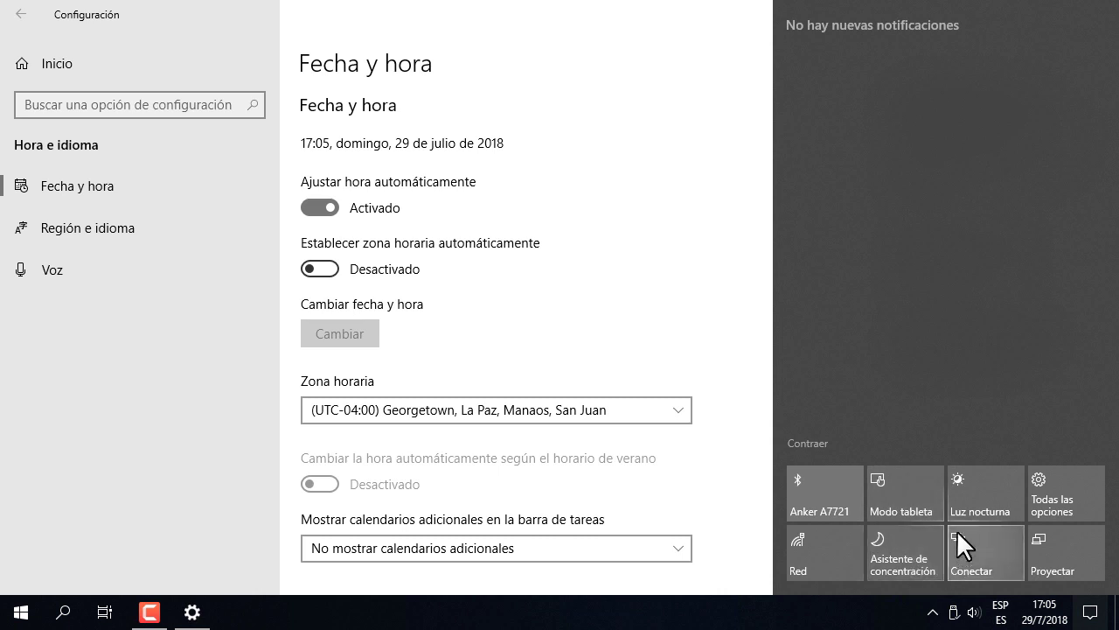
{"action": "left_click", "coordinate": [1066, 494]}
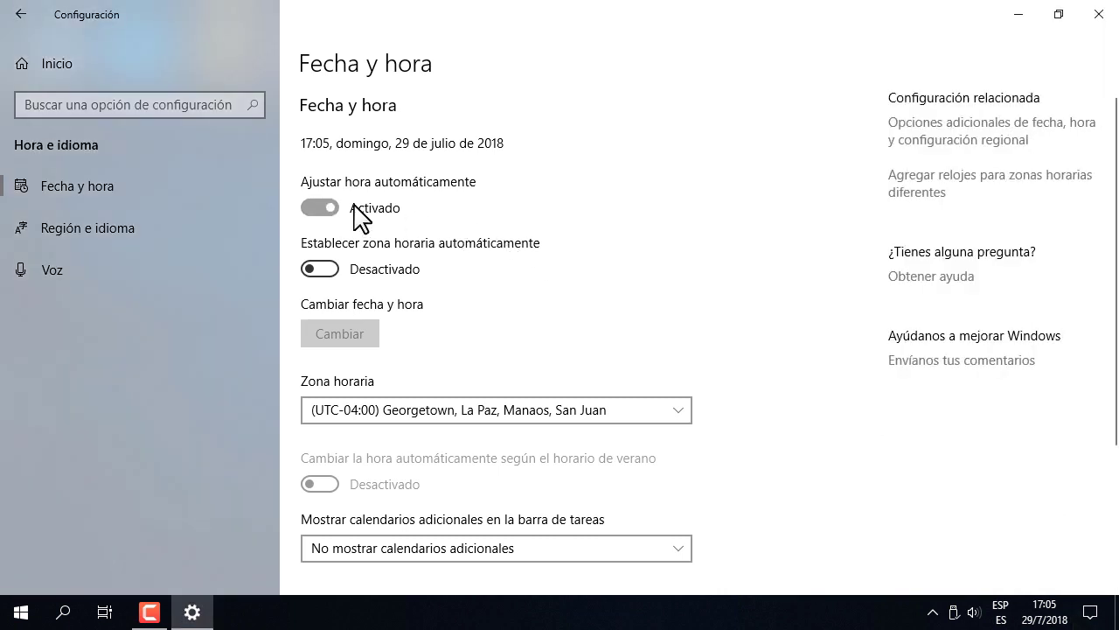
{"action": "left_click", "coordinate": [1098, 14]}
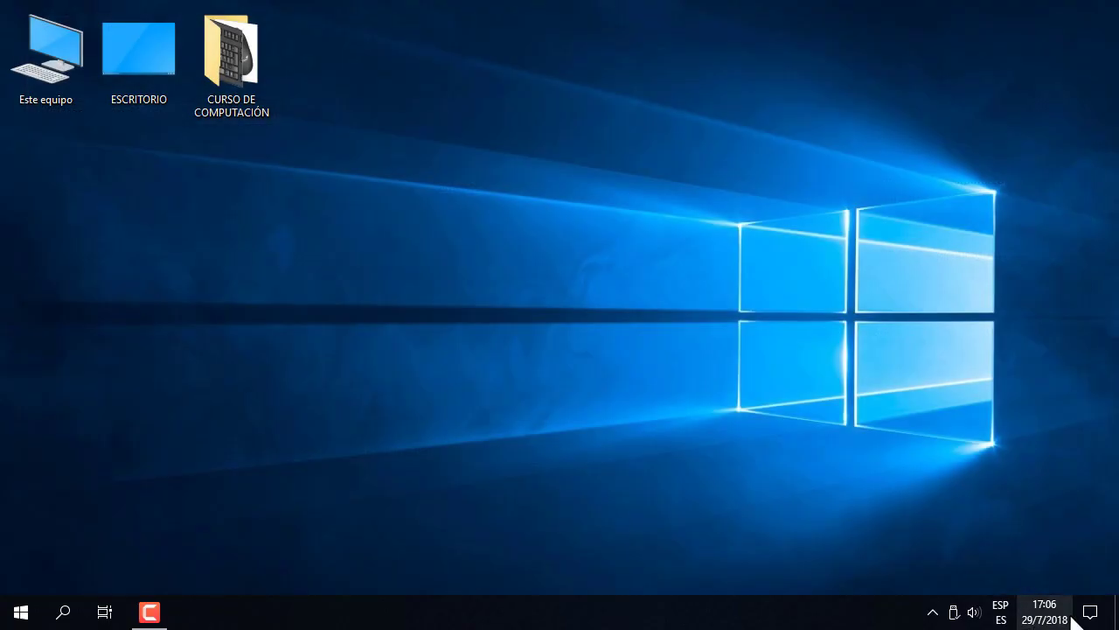
{"action": "left_click", "coordinate": [1090, 615]}
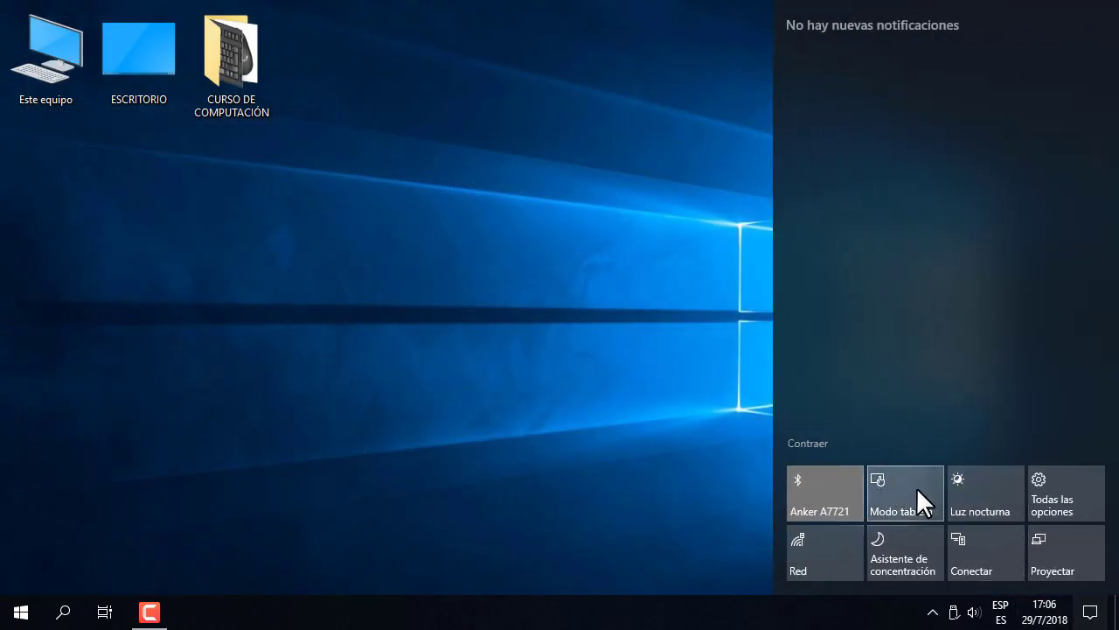
{"action": "left_click", "coordinate": [1039, 487]}
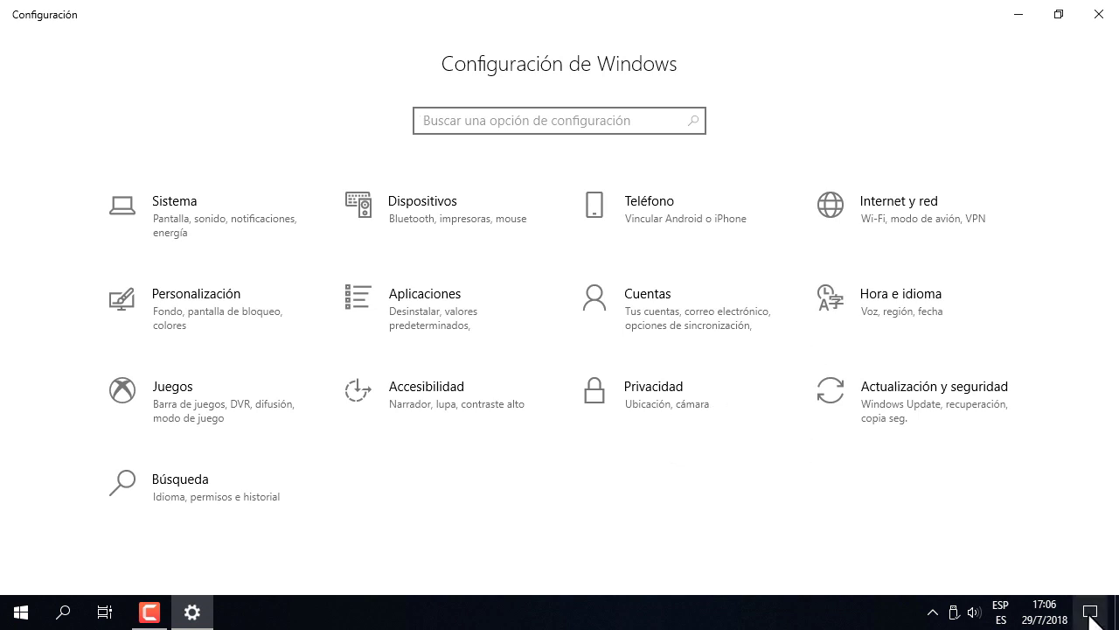
- Search the settings for "notifi", open the notifications and actions settings, and enable Ubicación among the quick actions
{"action": "type", "text": "notifi"}
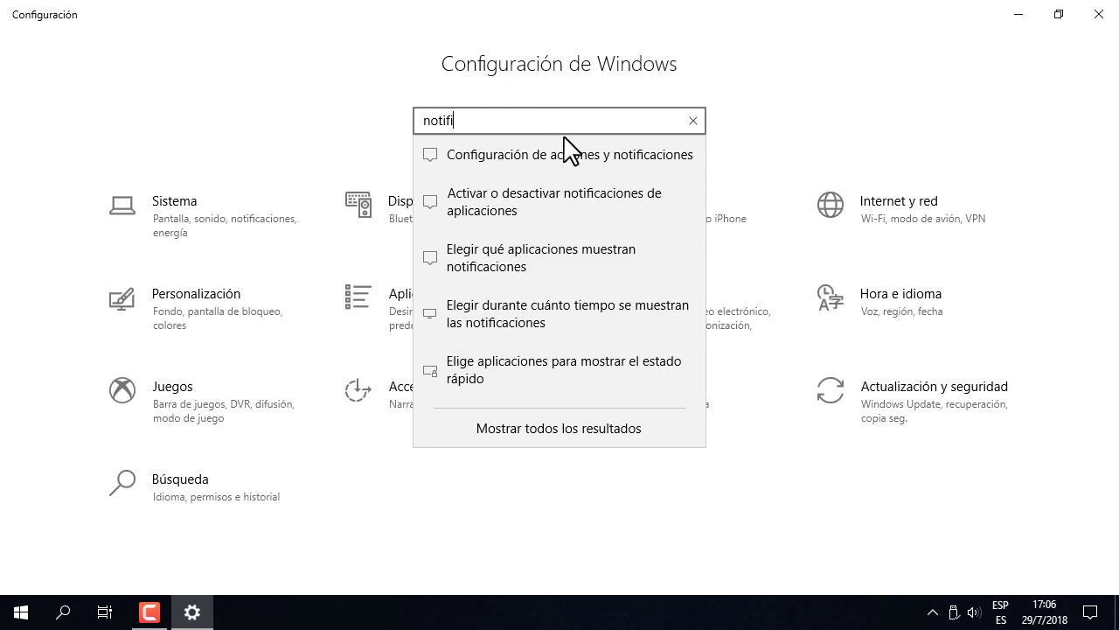
{"action": "left_click", "coordinate": [569, 156]}
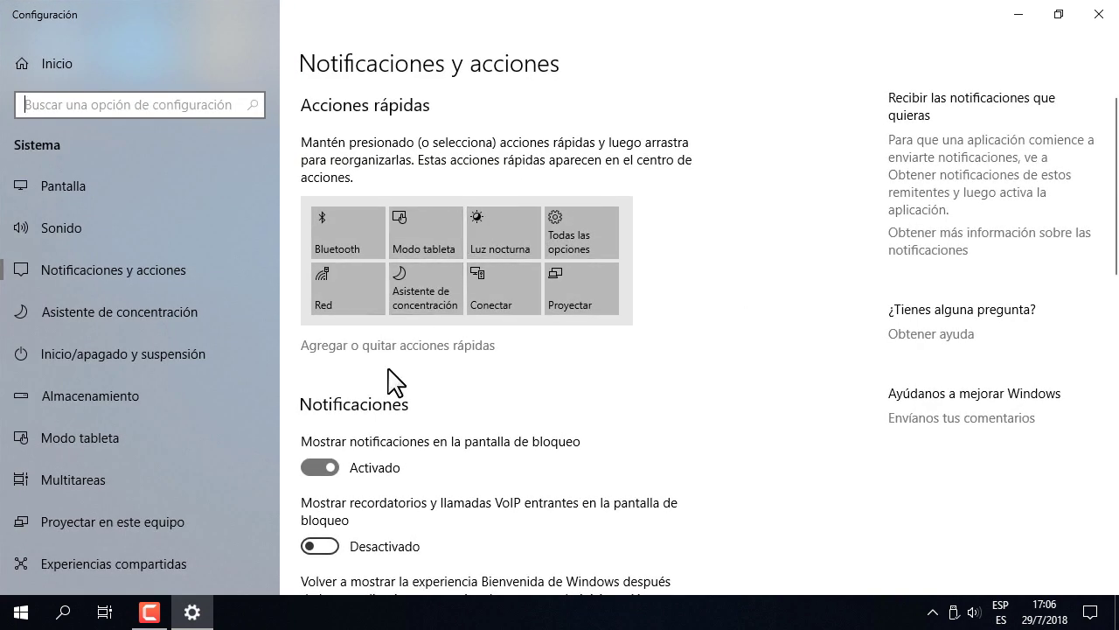
{"action": "left_click", "coordinate": [423, 346]}
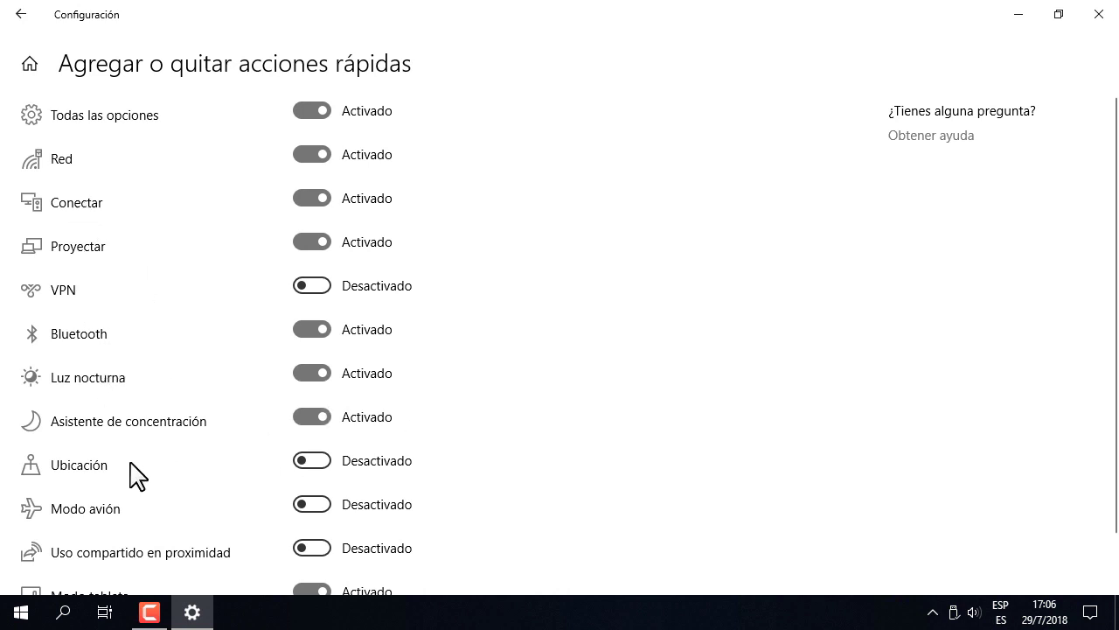
{"action": "left_click", "coordinate": [325, 462]}
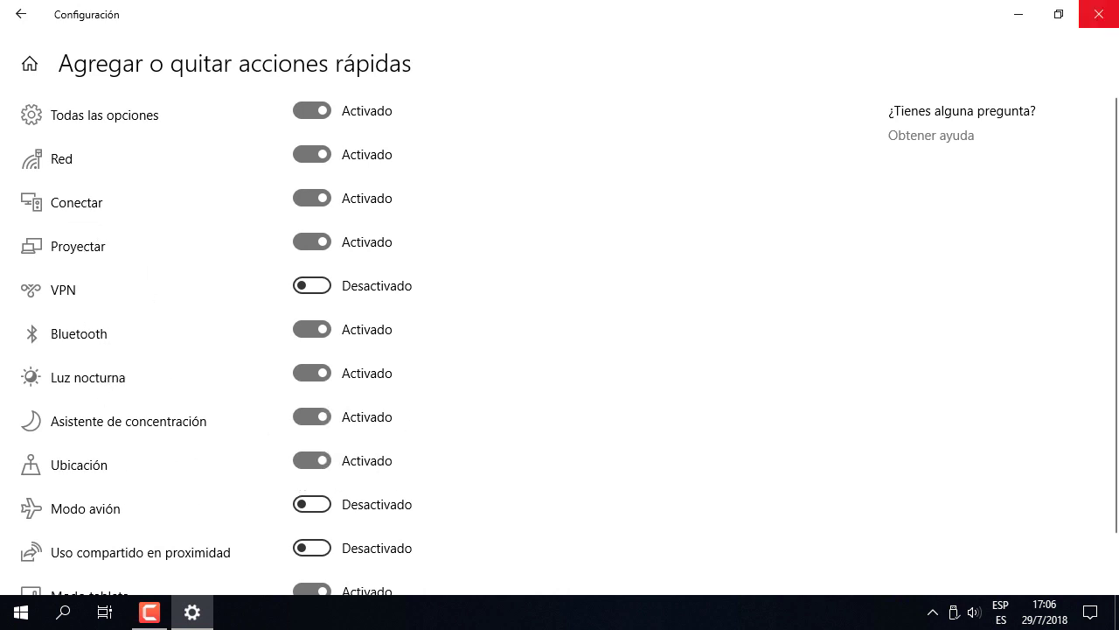
- Close Settings and check the action center for the Ubicación quick action
{"action": "left_click", "coordinate": [1099, 14]}
{"action": "left_click", "coordinate": [1084, 612]}
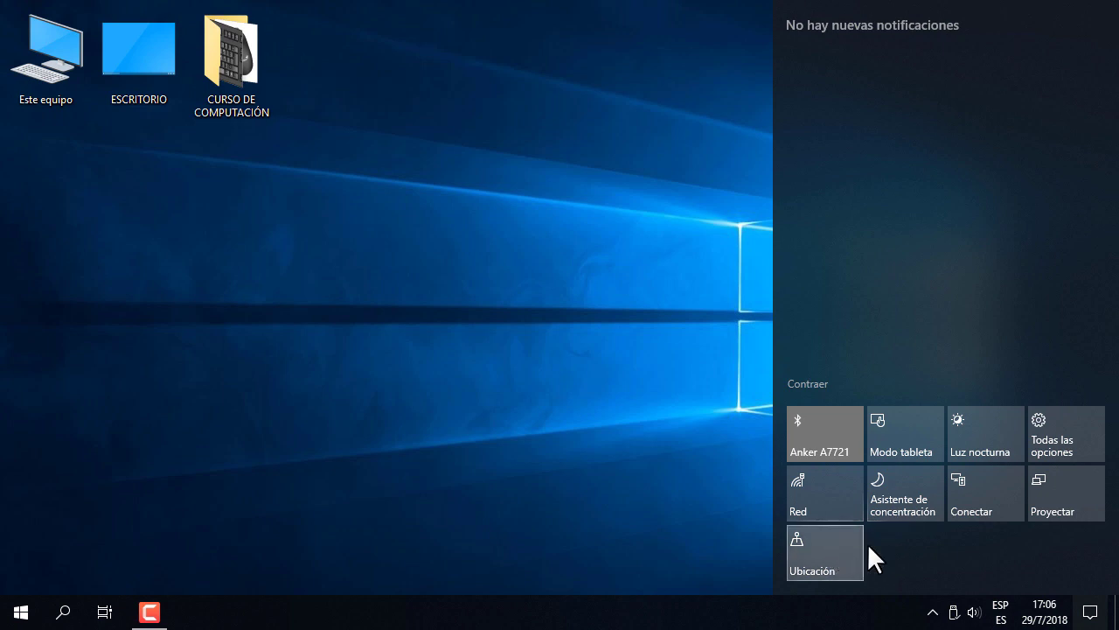
{"action": "left_click", "coordinate": [508, 545]}
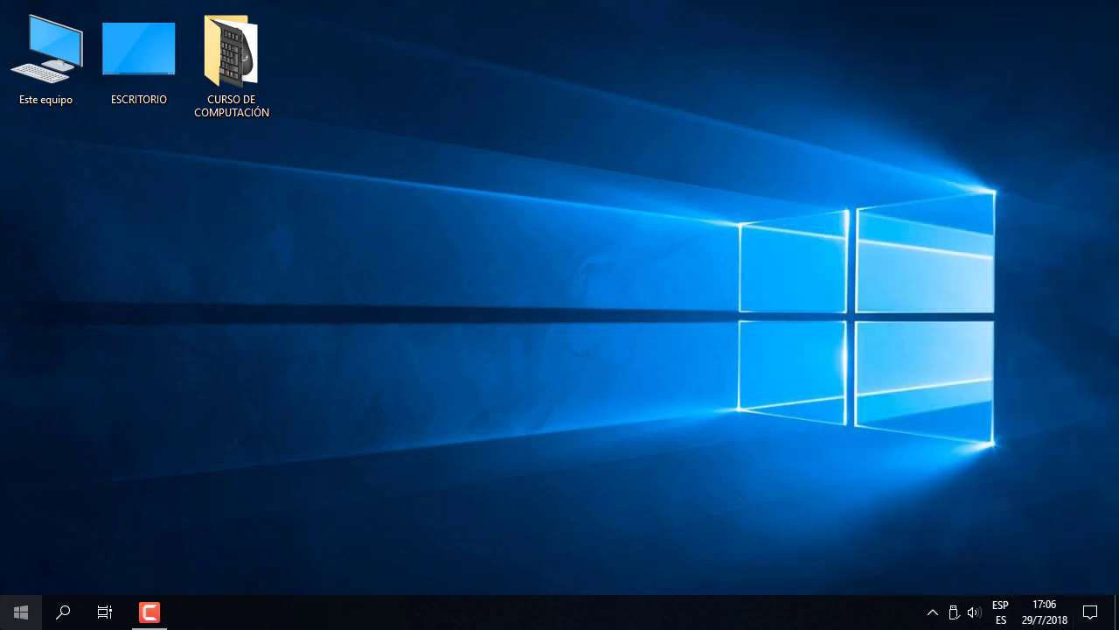
- Reopen the Fecha y hora settings and turn on Establecer zona horaria automáticamente
{"action": "left_click", "coordinate": [21, 612]}
{"action": "left_click", "coordinate": [19, 532]}
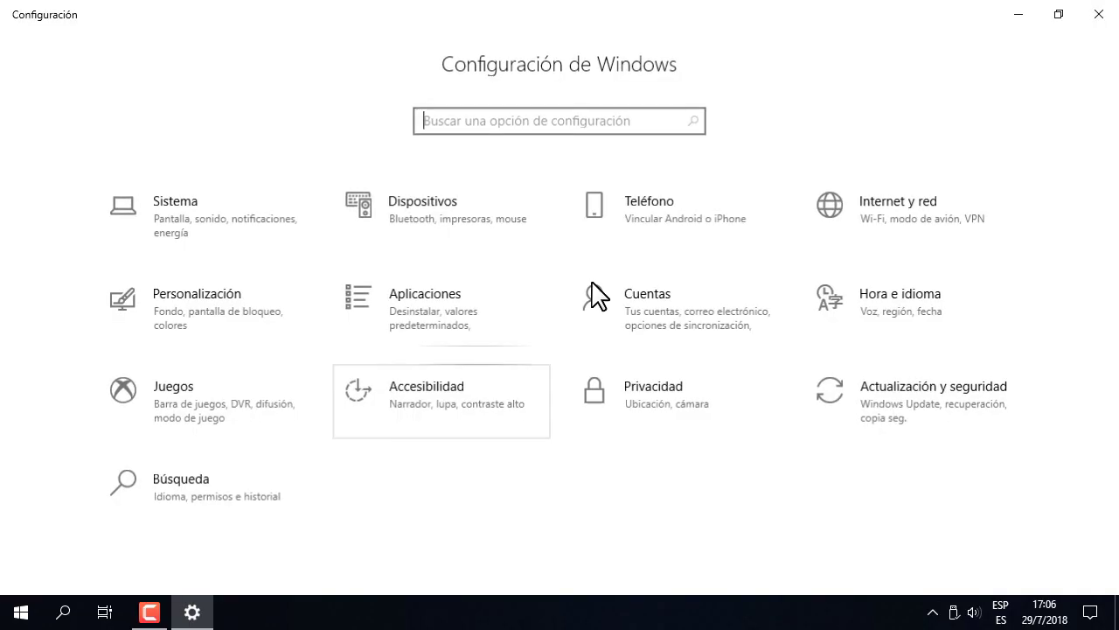
{"action": "left_click", "coordinate": [901, 321]}
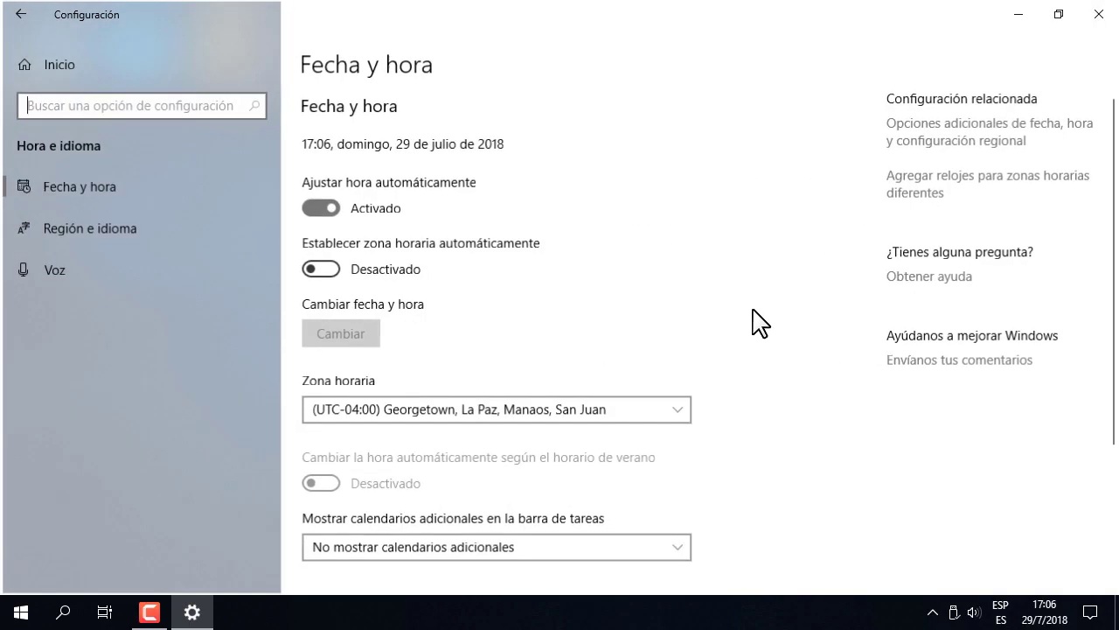
{"action": "left_click", "coordinate": [321, 271]}
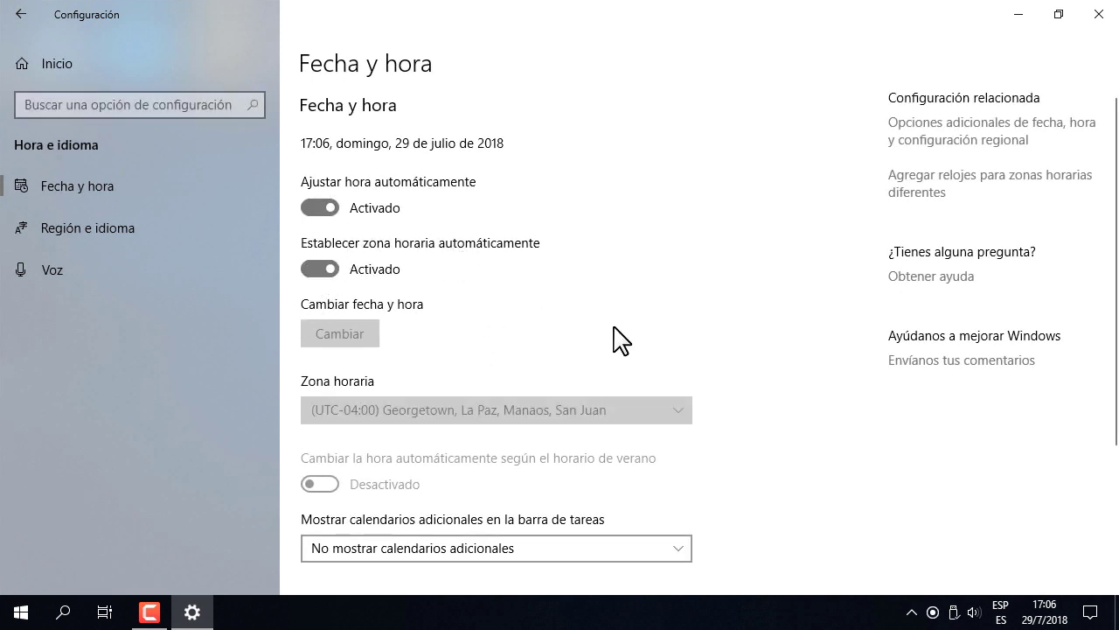
- Toggle the Ubicación quick action in the action center and return to the Fecha y hora settings
{"action": "left_click", "coordinate": [1091, 612]}
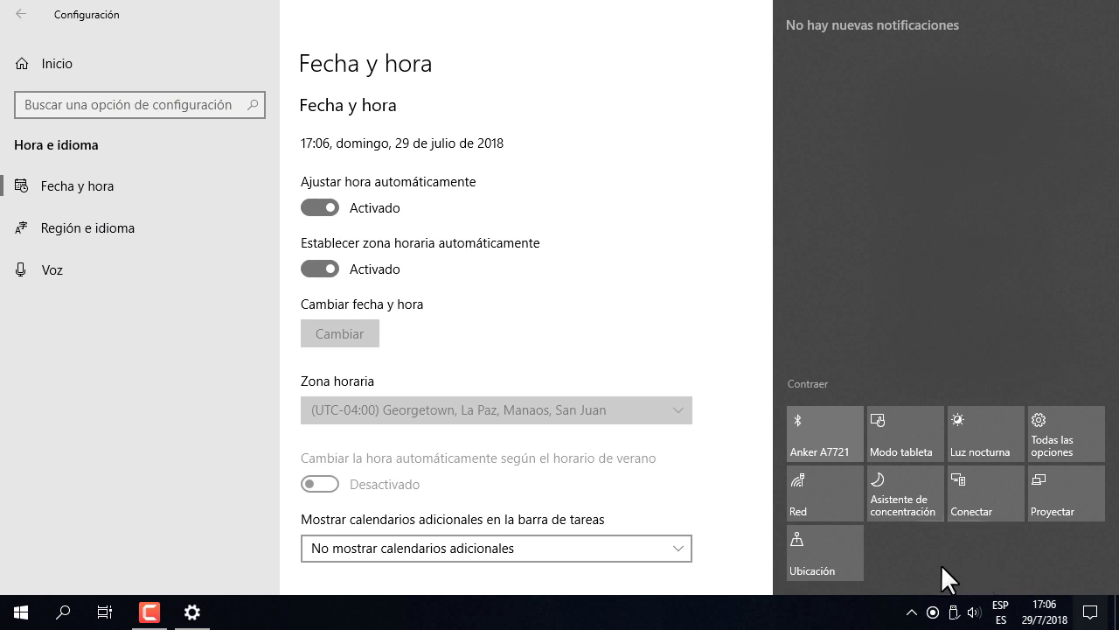
{"action": "left_click", "coordinate": [834, 540]}
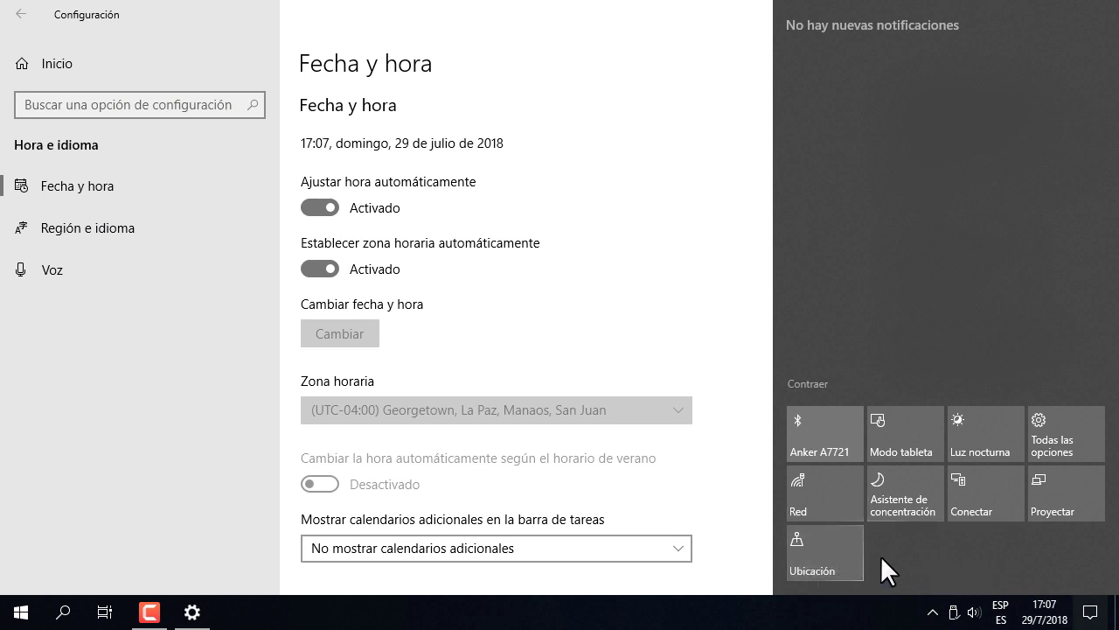
{"action": "left_click", "coordinate": [832, 548]}
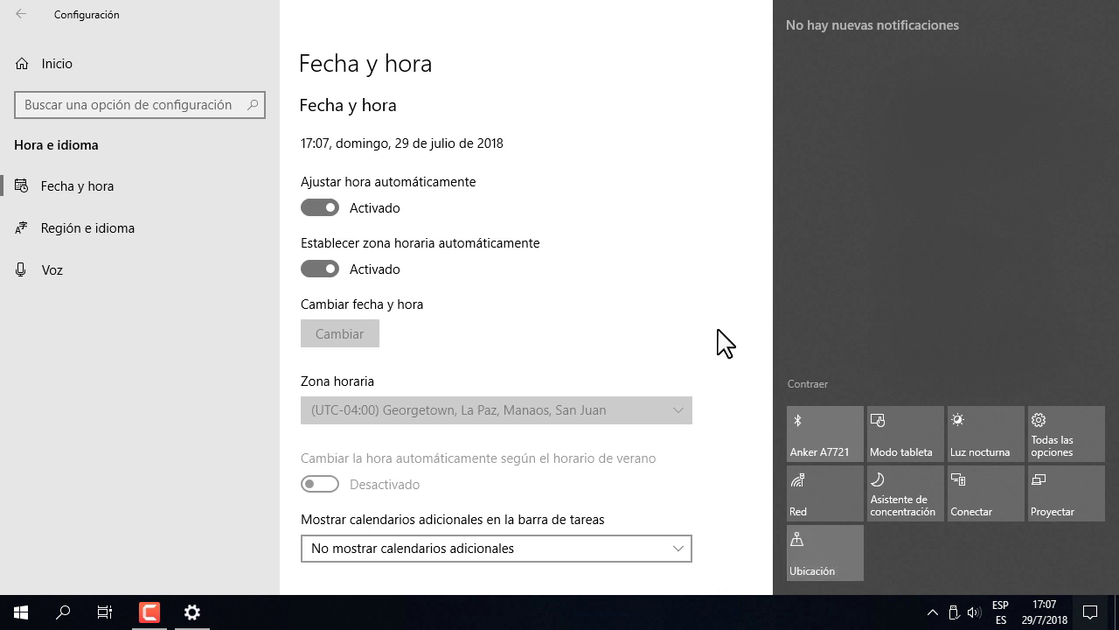
{"action": "left_click", "coordinate": [847, 548]}
{"action": "left_click", "coordinate": [678, 349]}
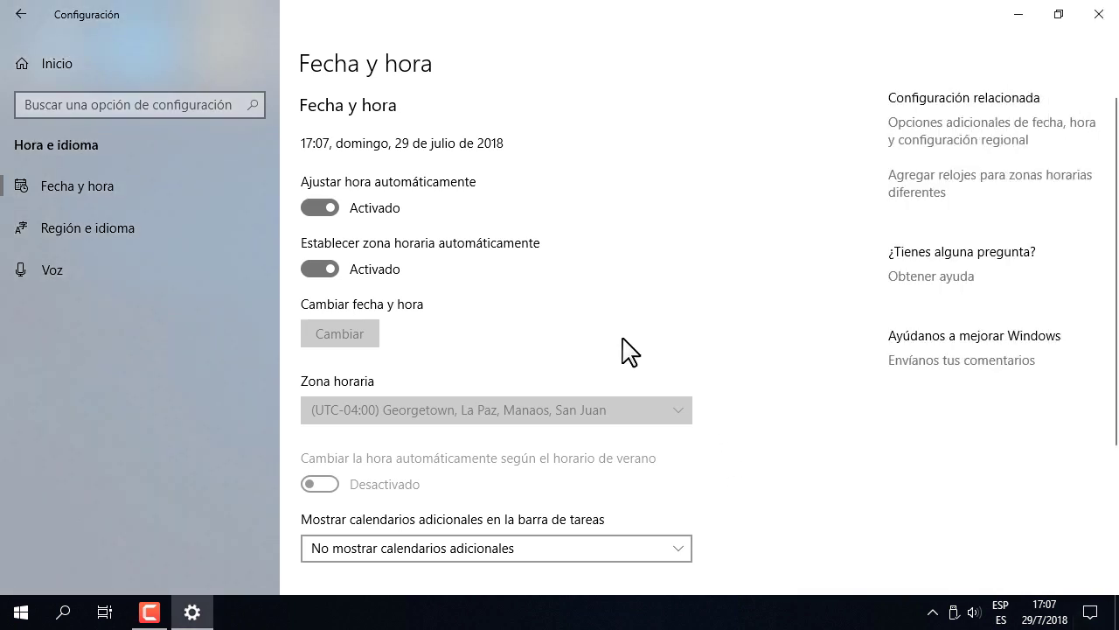
- Turn off Establecer zona horaria automáticamente and review the available Zona horaria options without changing the selection
{"action": "left_click", "coordinate": [320, 273]}
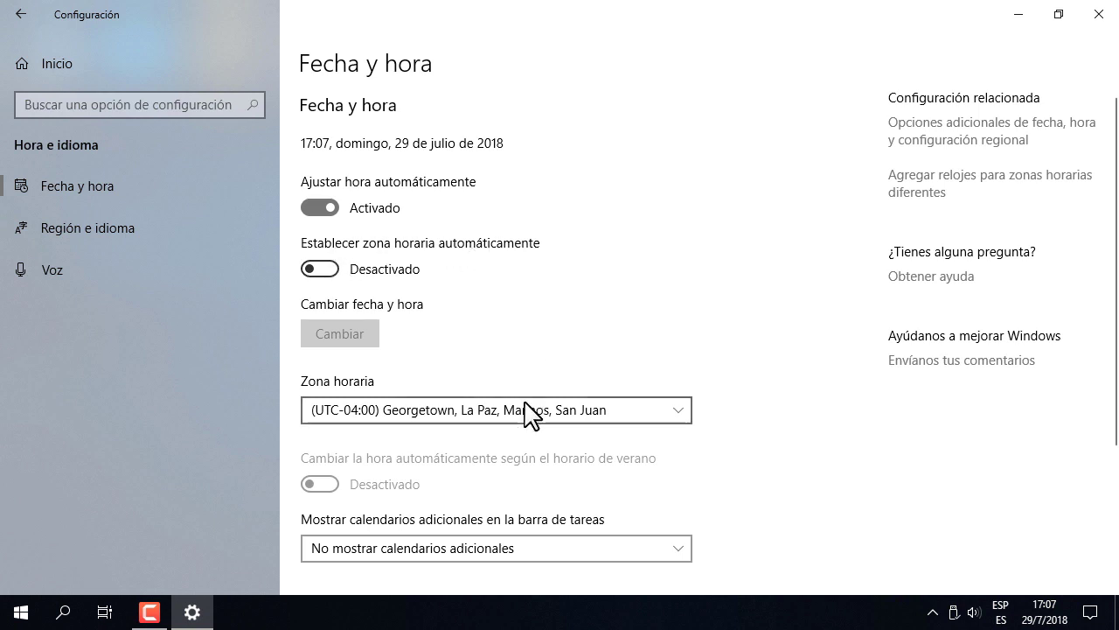
{"action": "left_click", "coordinate": [619, 408]}
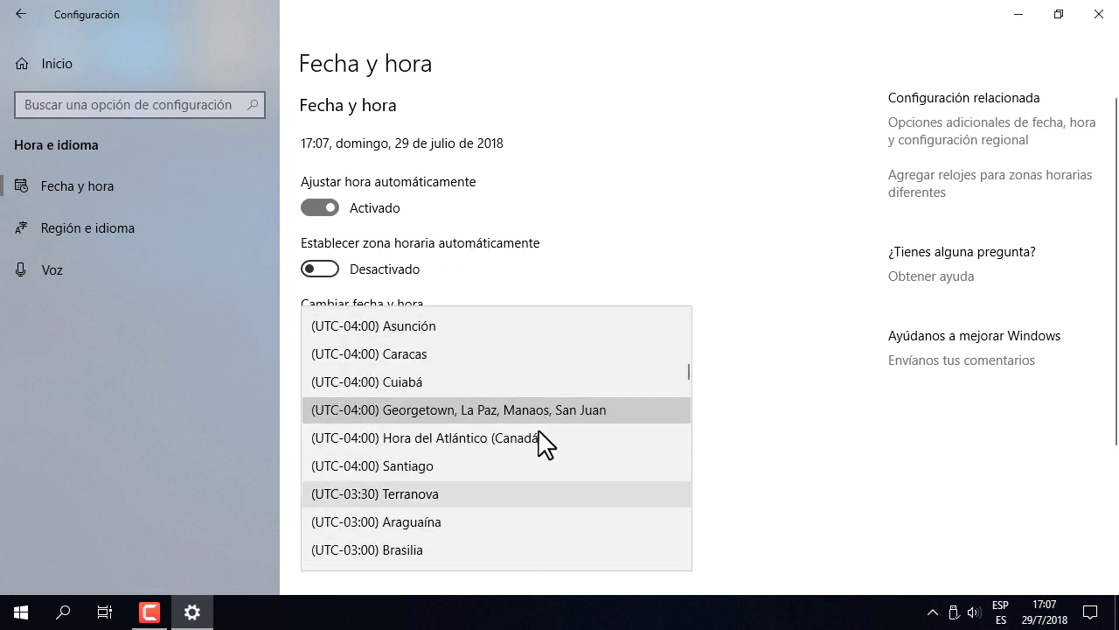
{"action": "left_click", "coordinate": [765, 459]}
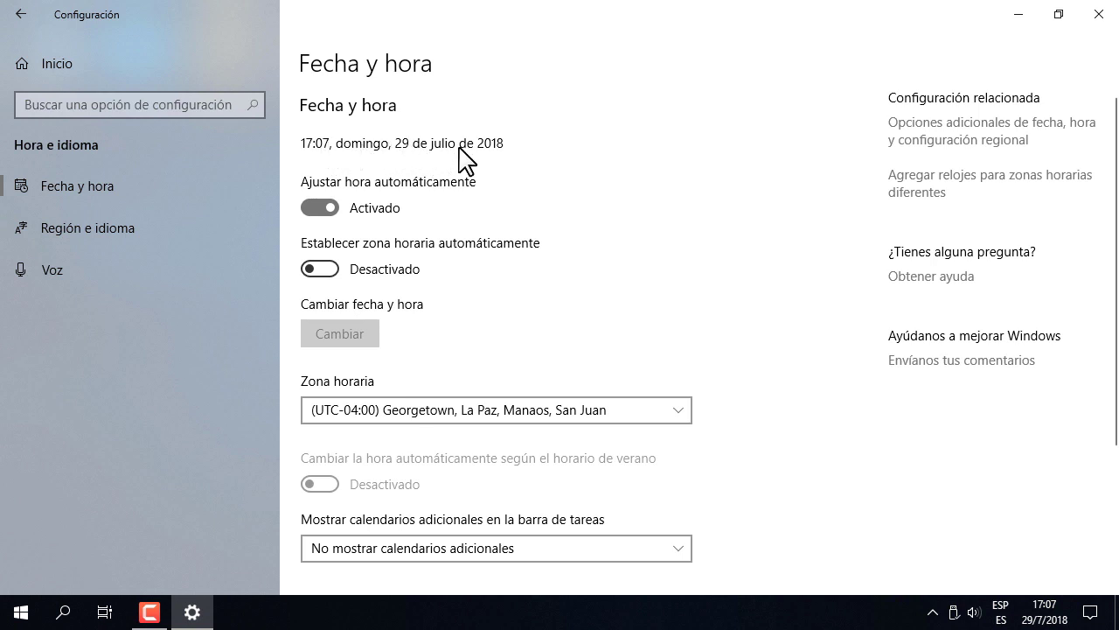
{"action": "mouse_move", "coordinate": [1113, 156]}
{"action": "left_mouse_down"}
{"action": "mouse_move", "coordinate": [1117, 288]}
{"action": "mouse_move", "coordinate": [1117, 166]}
{"action": "left_mouse_up"}
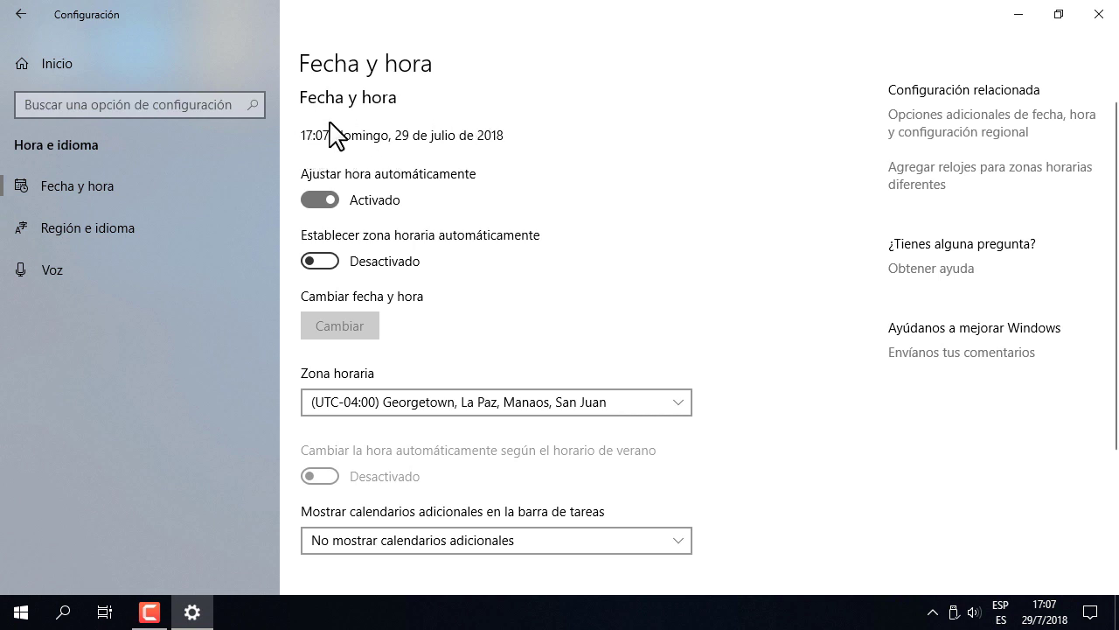
{"action": "left_click", "coordinate": [591, 408]}
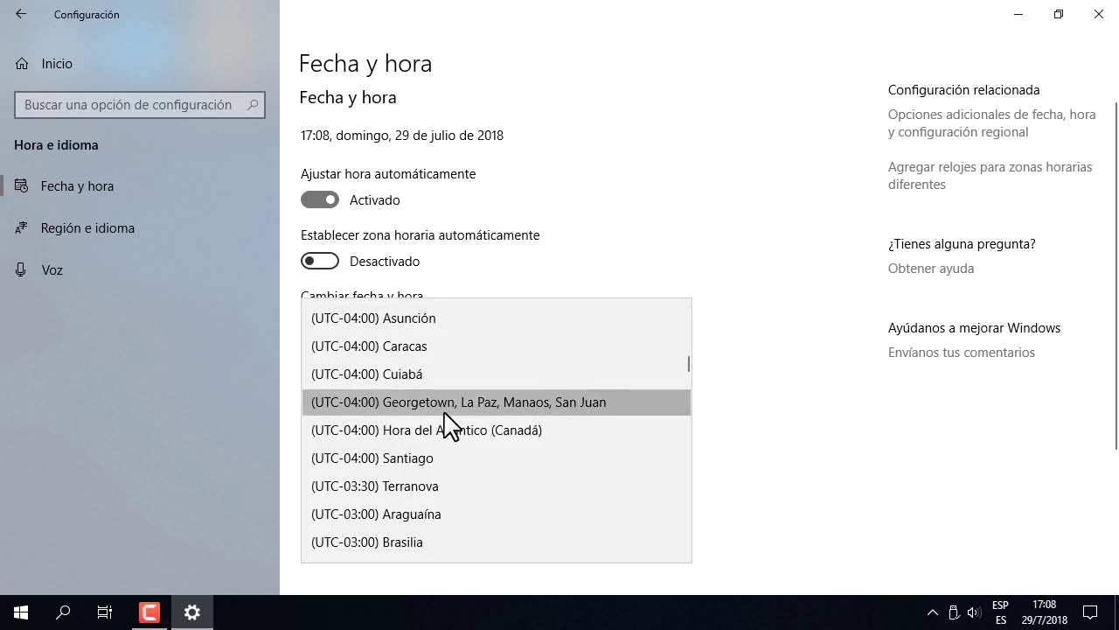
{"action": "left_click", "coordinate": [794, 411]}
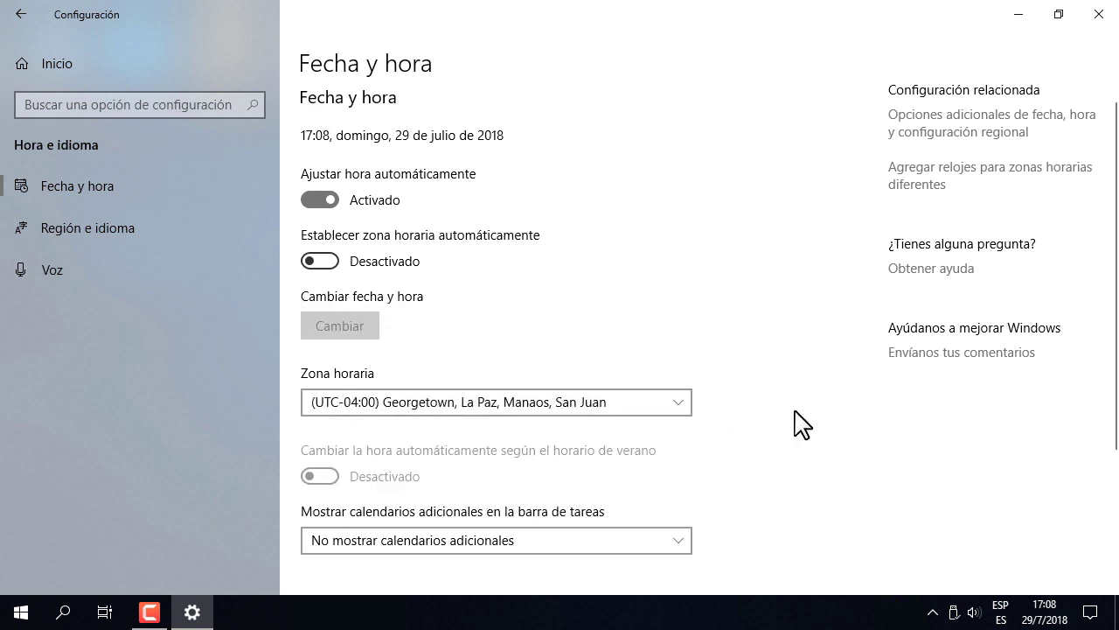
- Open Google Chrome, search Google for "zona horaria lima peru" and examine the GMT offset given for Lima
{"action": "left_click", "coordinate": [21, 612]}
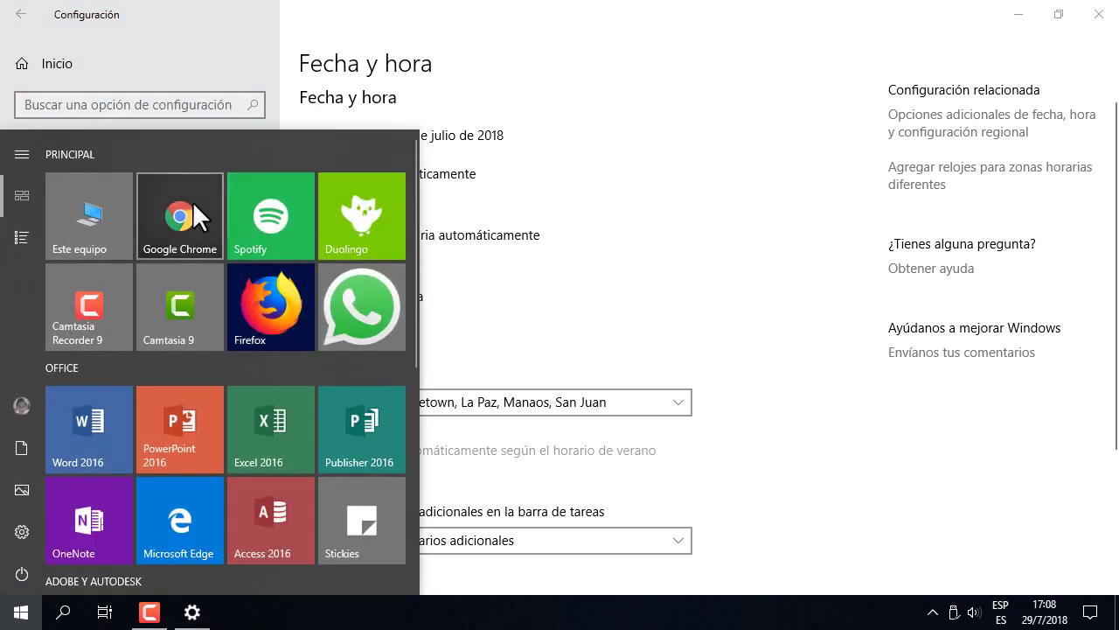
{"action": "left_click", "coordinate": [192, 201]}
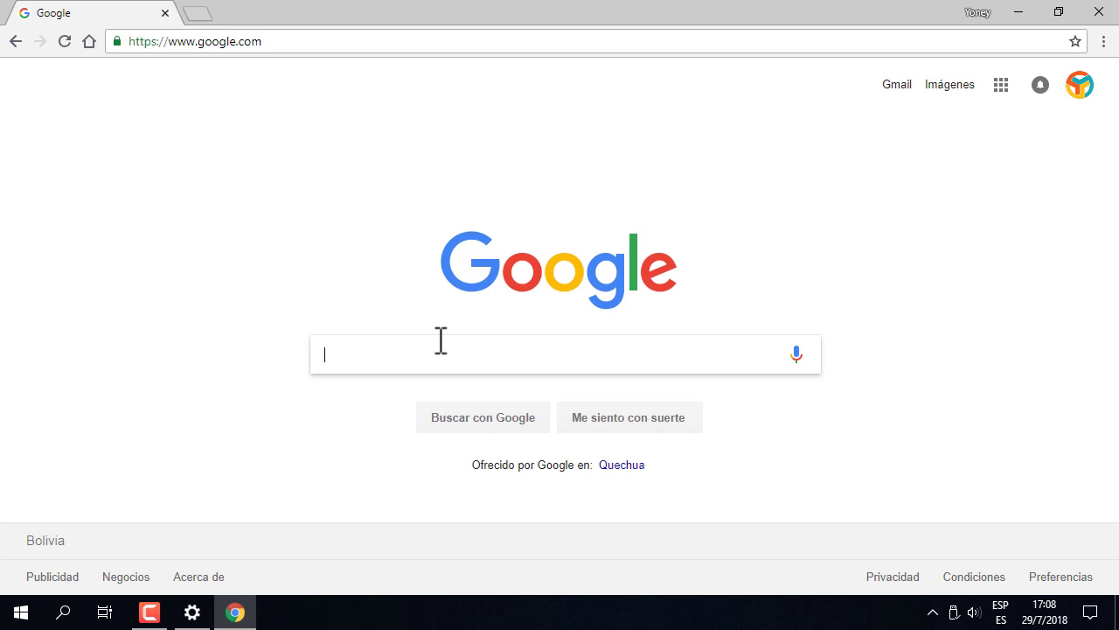
{"action": "type", "text": "zona horaria "}
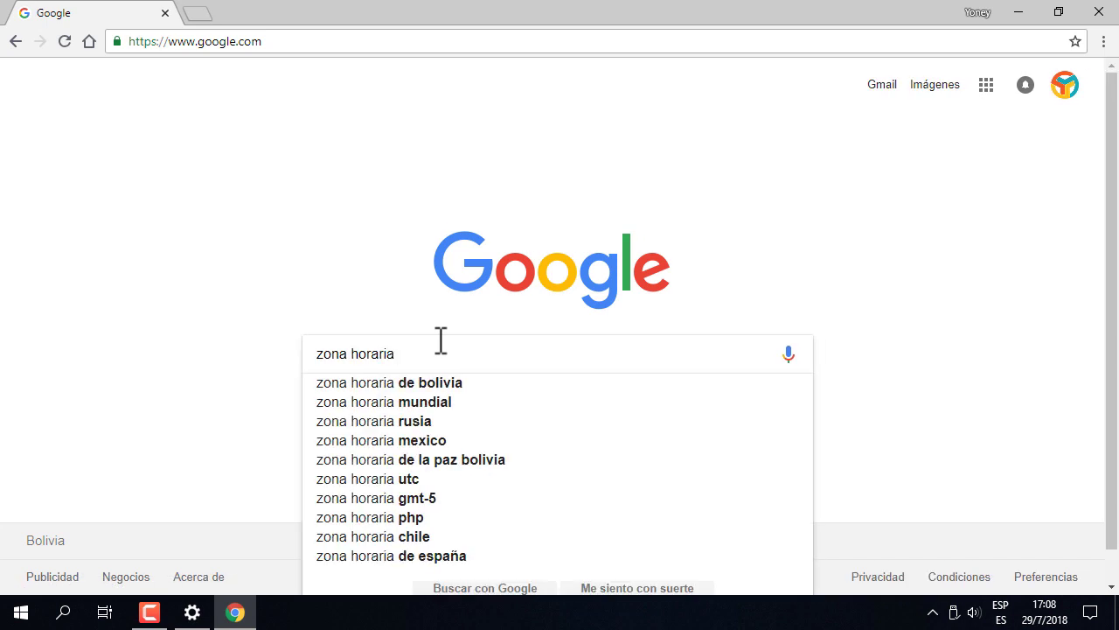
{"action": "type", "text": "lilm"}
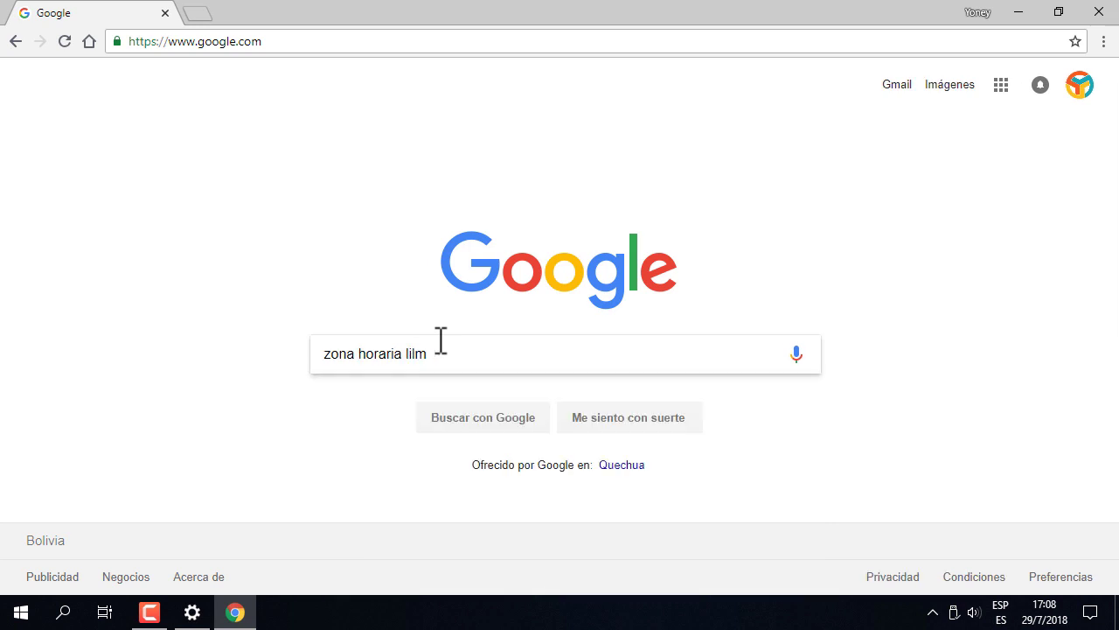
{"action": "type", "text": "ama p"}
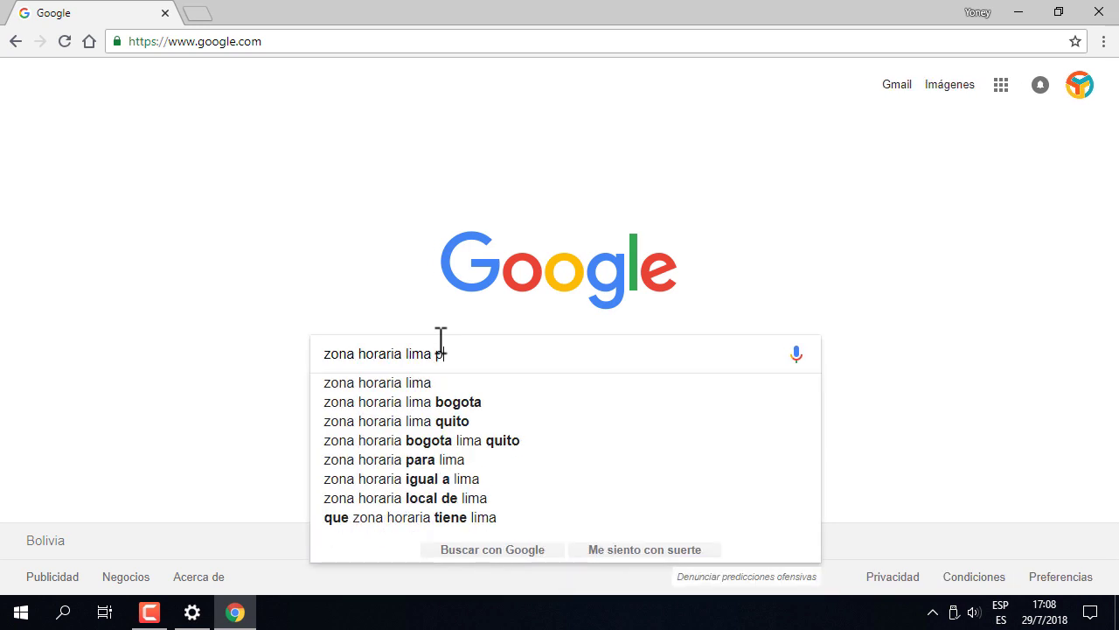
{"action": "type", "text": "eru"}
{"action": "key", "text": "Return"}
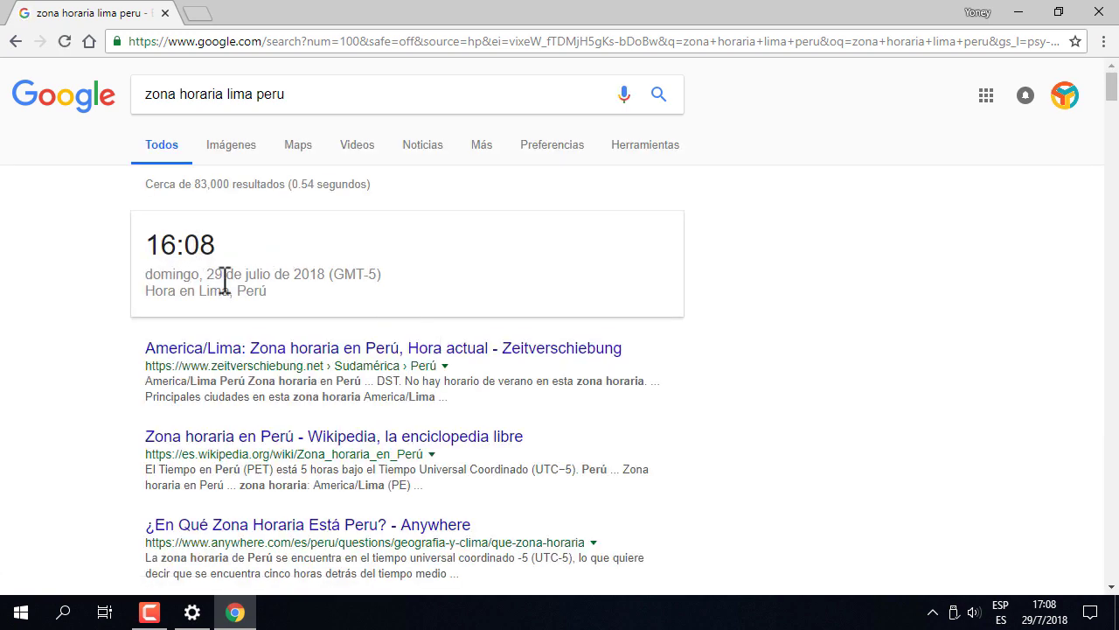
{"action": "left_click_drag", "start_coordinate": [334, 276], "coordinate": [380, 276]}
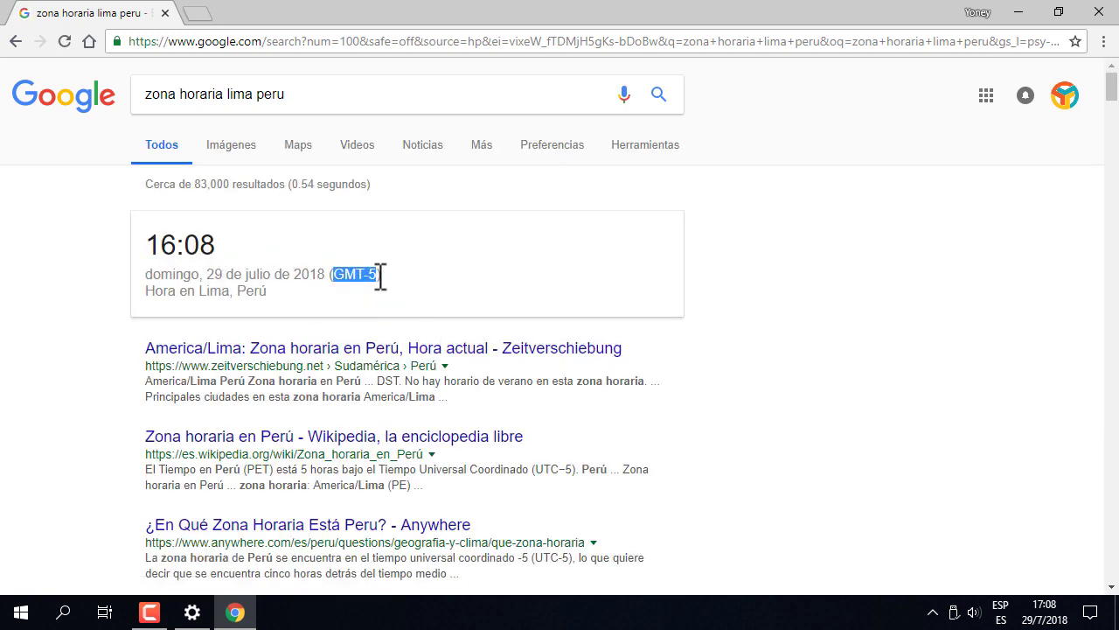
{"action": "left_click", "coordinate": [380, 276]}
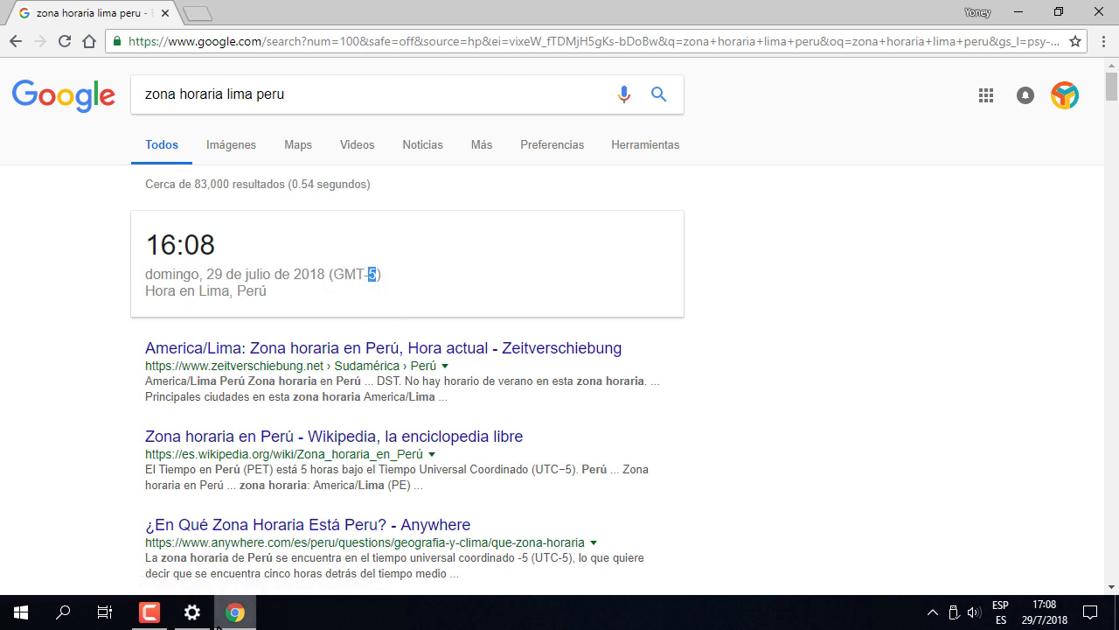
- Return to the Fecha y hora settings and set Zona horaria to (UTC-05:00) Bogotá, Lima, Quito, Rio Branco
{"action": "mouse_move", "coordinate": [201, 616]}
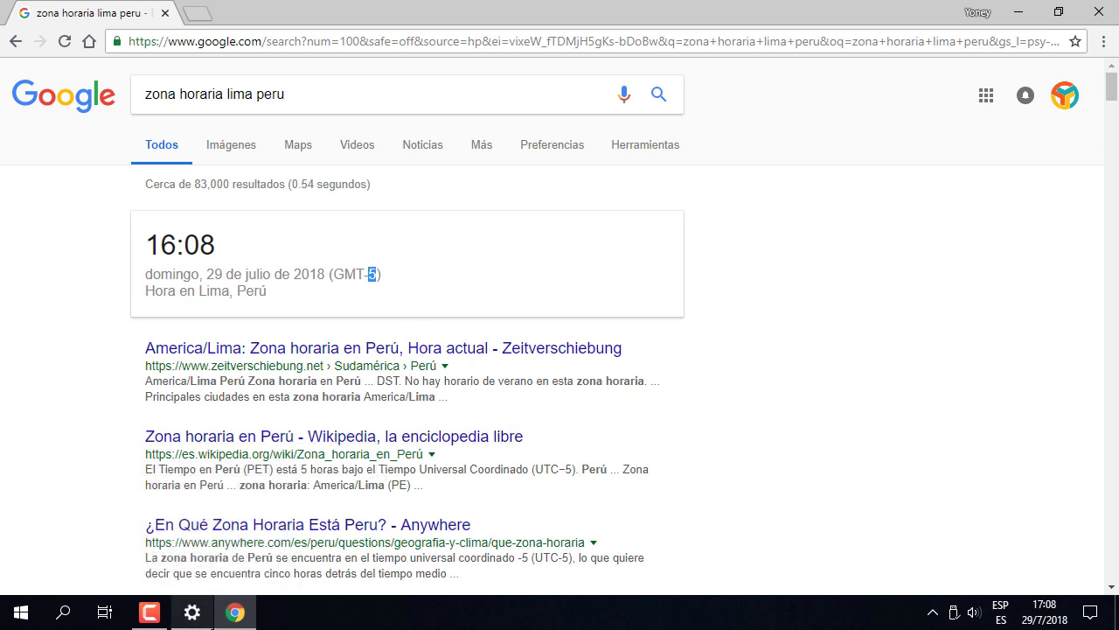
{"action": "left_click", "coordinate": [207, 620]}
{"action": "left_click", "coordinate": [604, 402]}
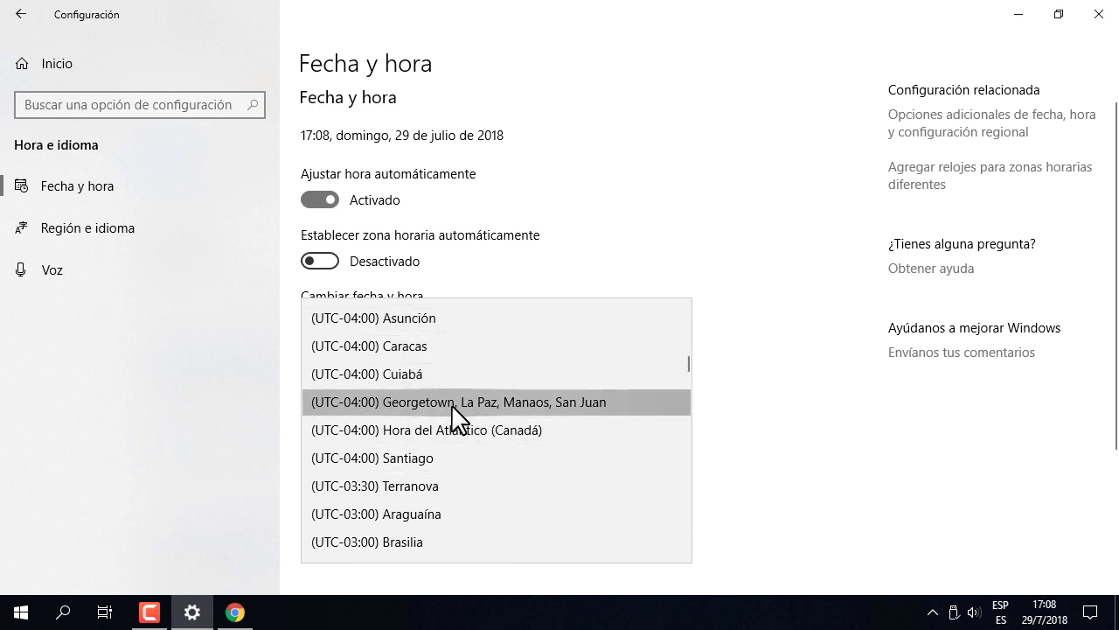
{"action": "scroll", "coordinate": [453, 406], "scroll_direction": "up", "scroll_amount": 5}
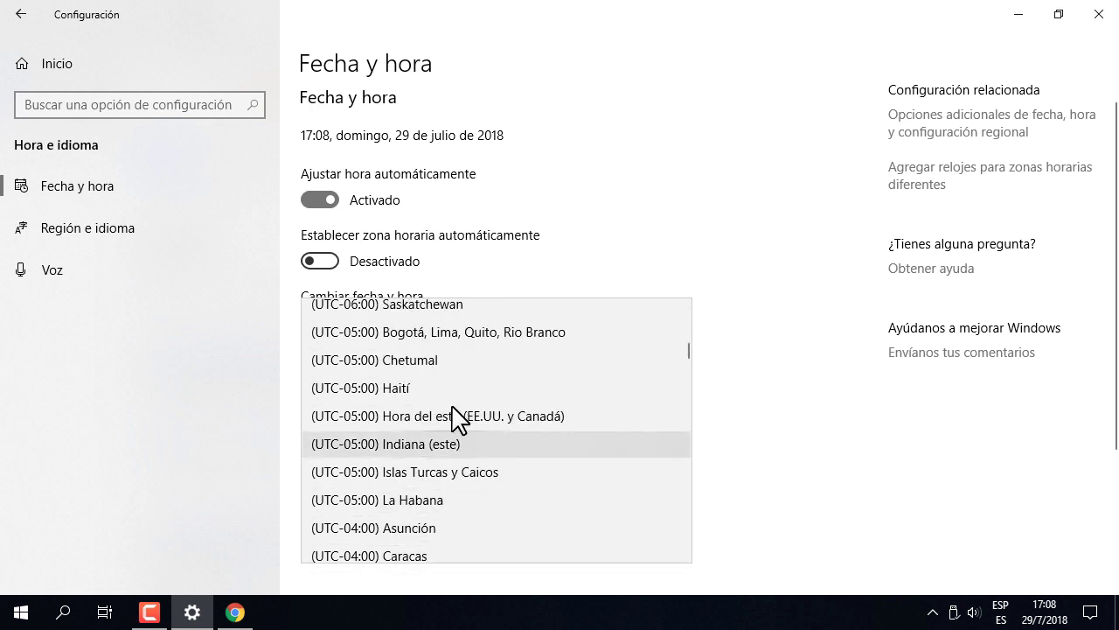
{"action": "scroll", "coordinate": [455, 418], "scroll_direction": "up", "scroll_amount": 1}
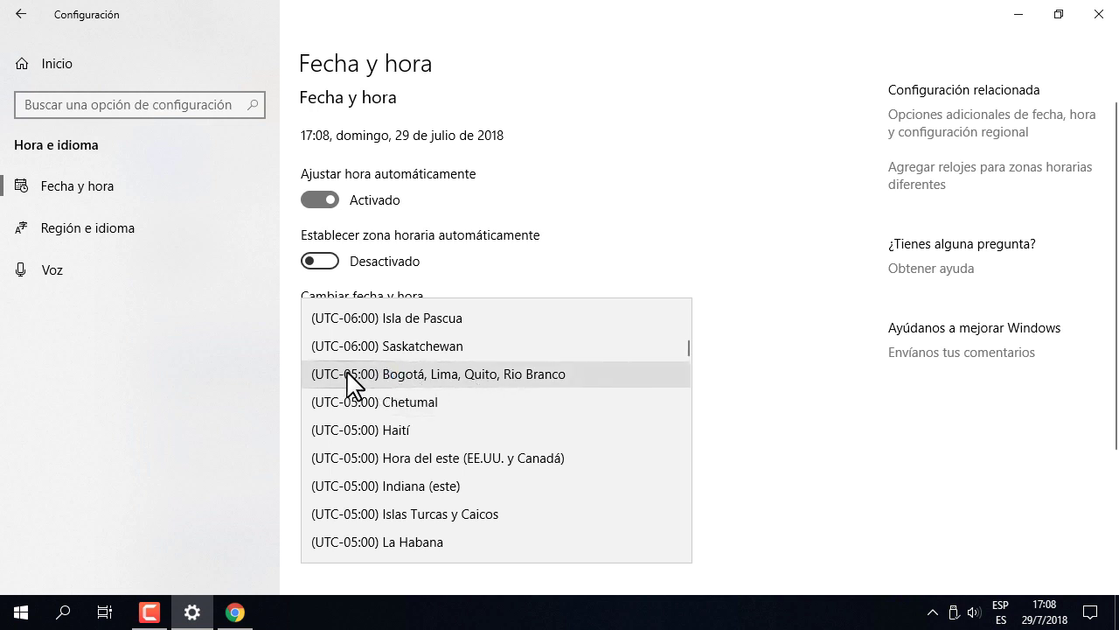
{"action": "left_click", "coordinate": [453, 385]}
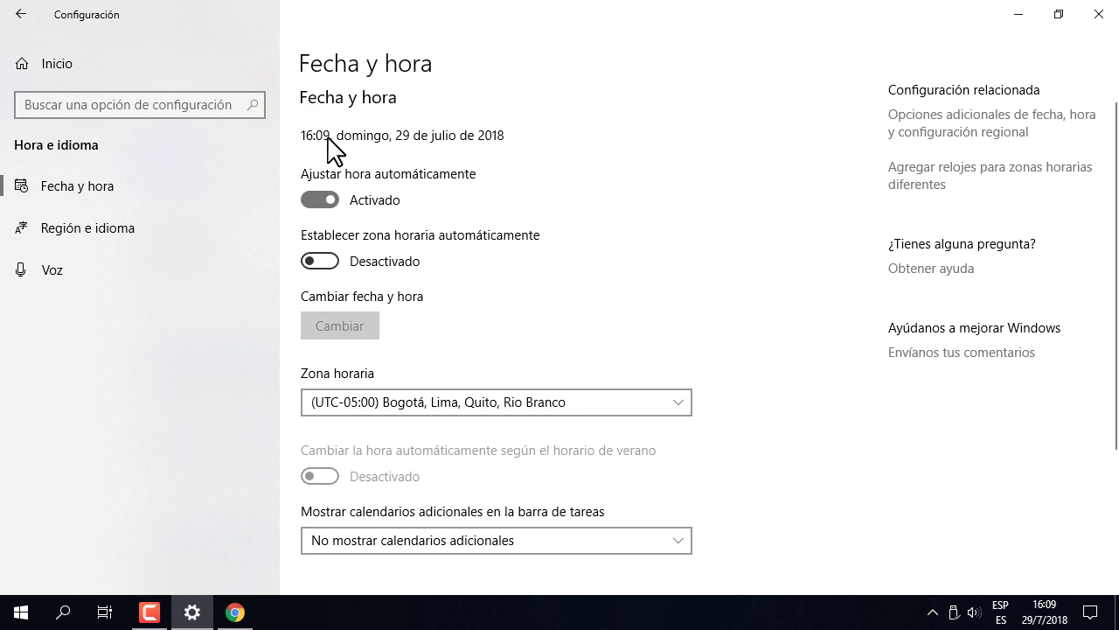
- Switch to Chrome, reload the Lima time results to compare the time and GMT offset, and minimize the browser
{"action": "left_click", "coordinate": [238, 613]}
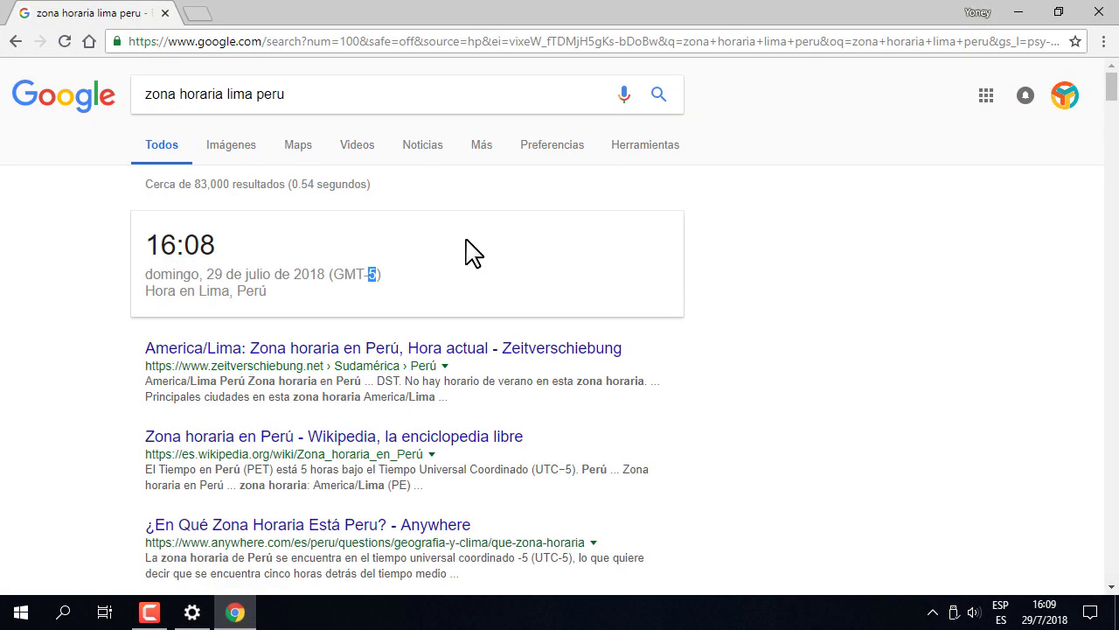
{"action": "left_click", "coordinate": [63, 42]}
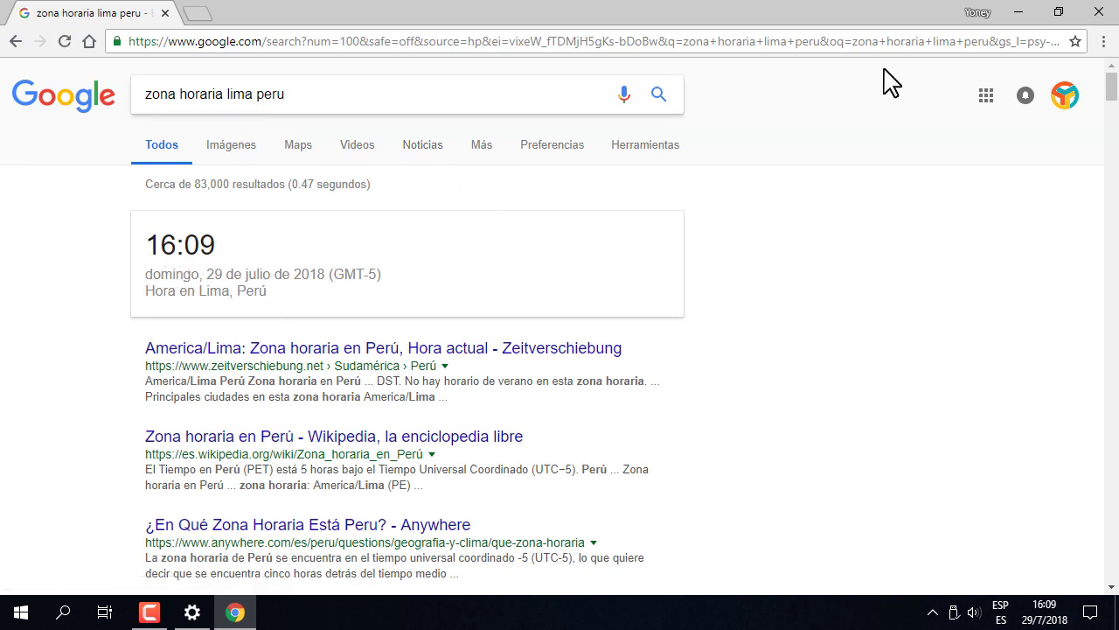
{"action": "left_click_drag", "start_coordinate": [344, 274], "coordinate": [385, 275]}
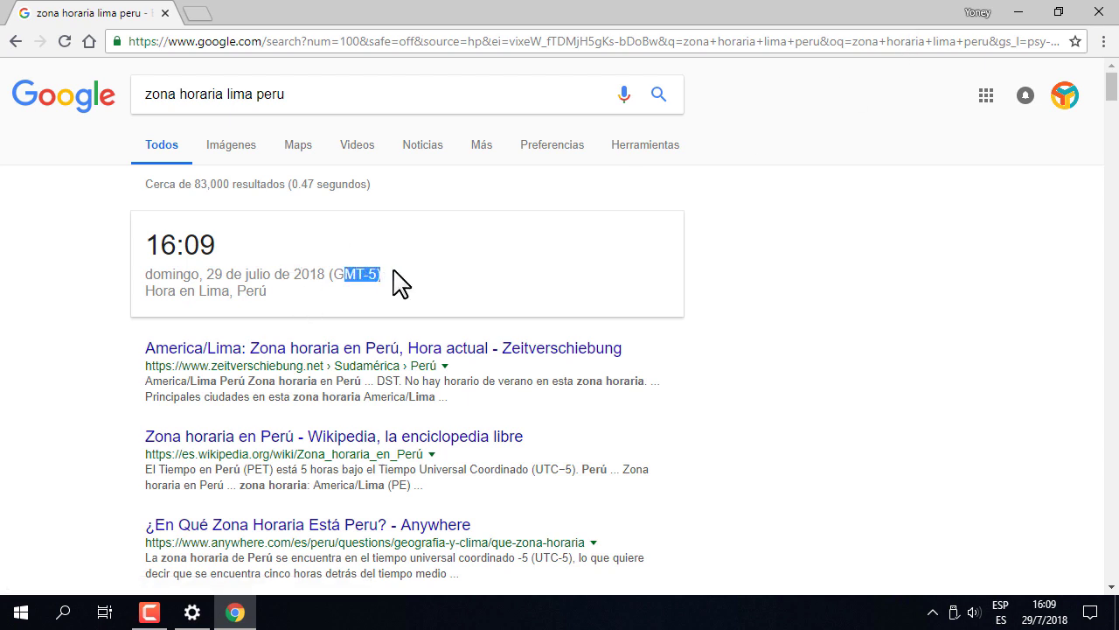
{"action": "left_click", "coordinate": [1016, 12]}
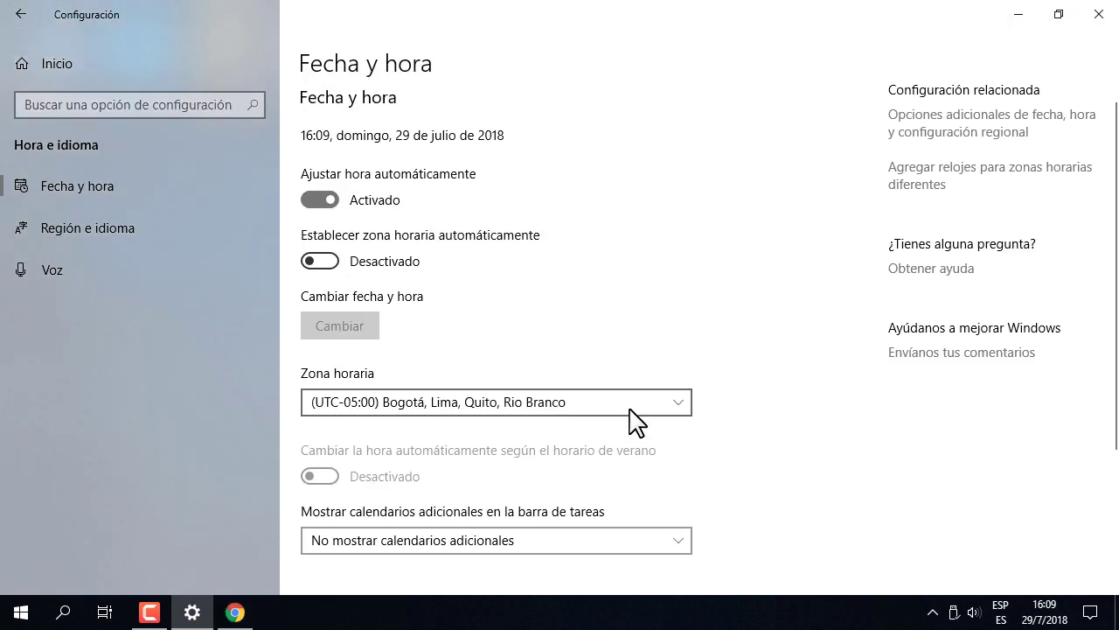
- Set Zona horaria to (UTC-04:00) Georgetown, La Paz, Manaos, San Juan
{"action": "left_click", "coordinate": [592, 404]}
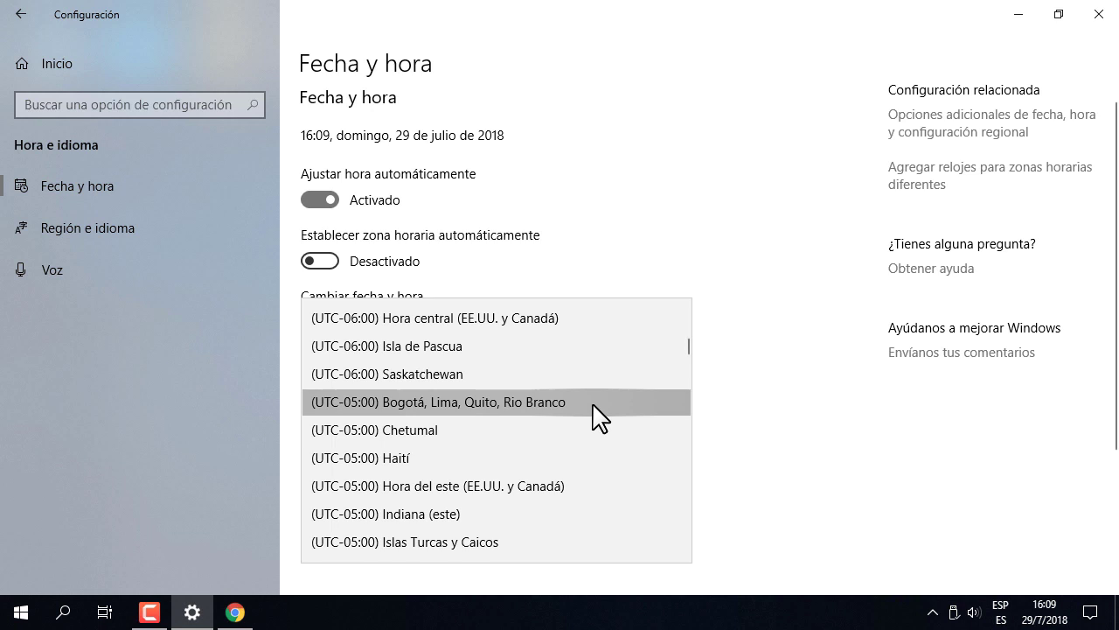
{"action": "scroll", "coordinate": [577, 453], "scroll_direction": "down", "scroll_amount": 2}
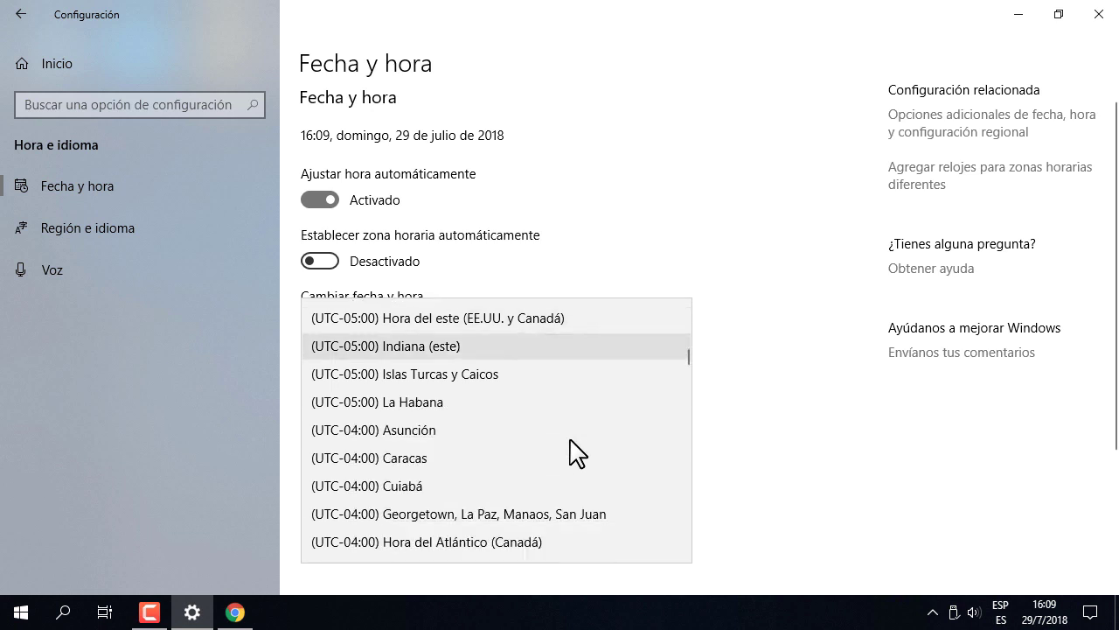
{"action": "scroll", "coordinate": [543, 463], "scroll_direction": "down", "scroll_amount": 1}
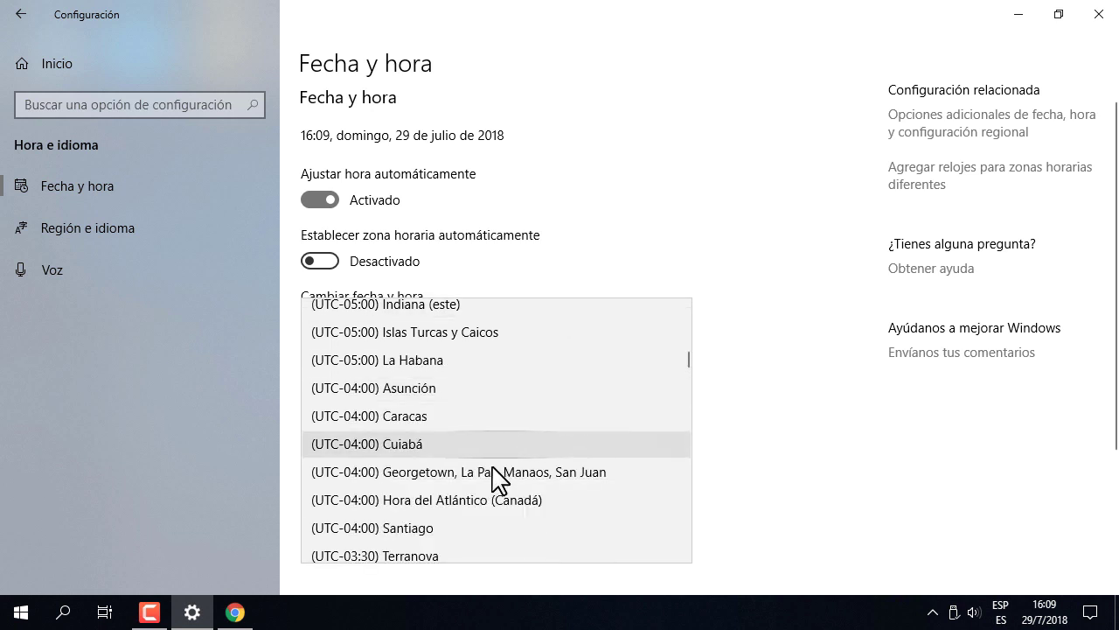
{"action": "left_click", "coordinate": [391, 473]}
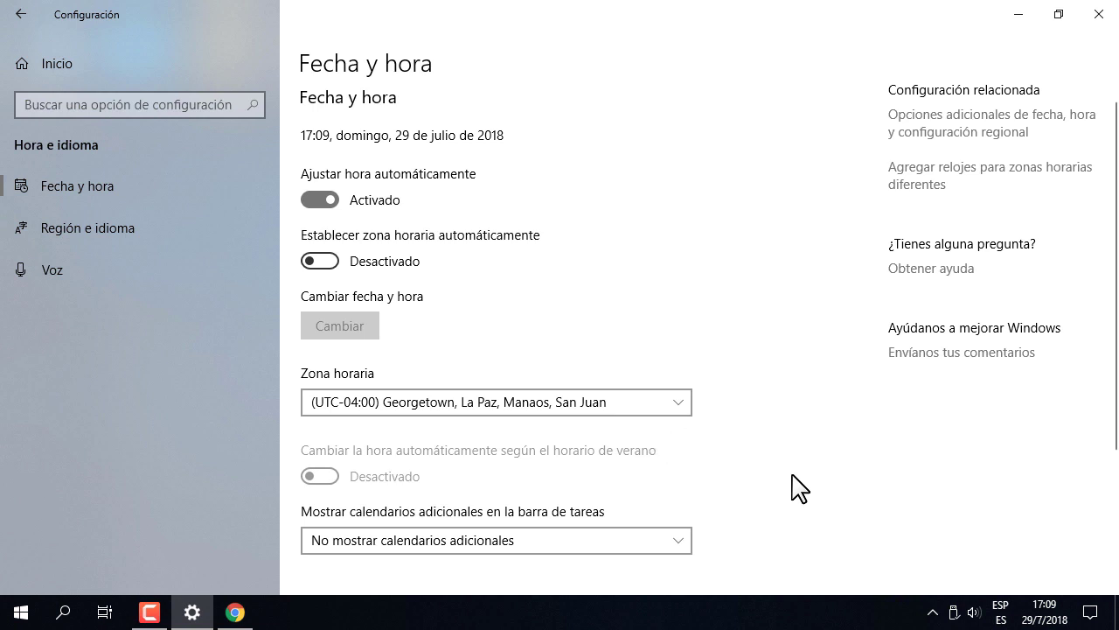
- Review the additional taskbar calendar options without changing them, and look over the rest of the Fecha y hora settings
{"action": "scroll", "coordinate": [800, 488], "scroll_direction": "down", "scroll_amount": 3}
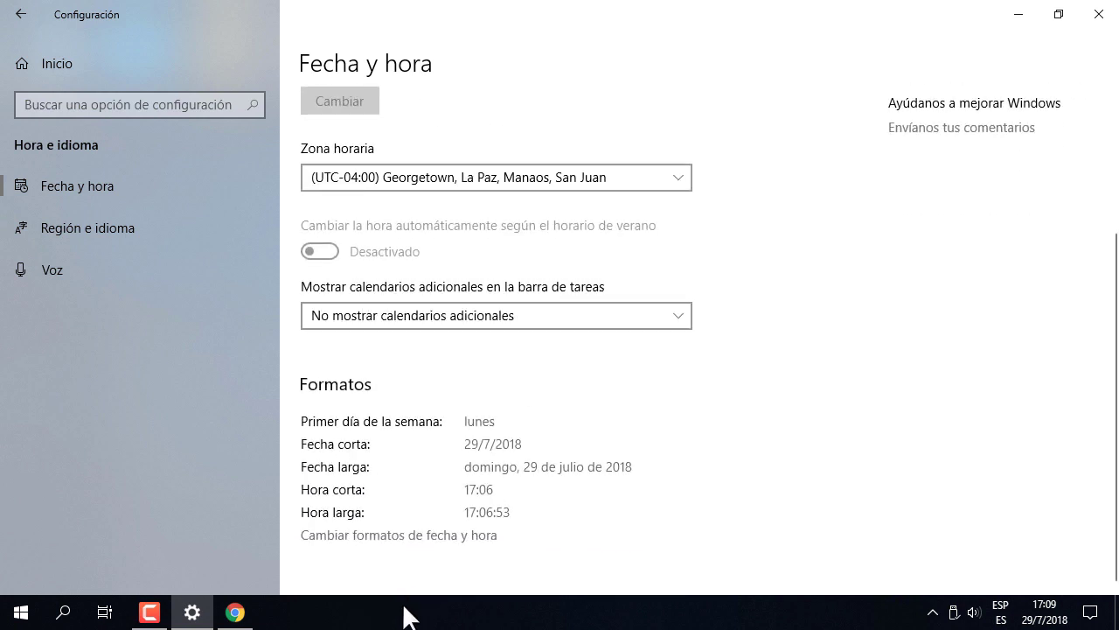
{"action": "left_click", "coordinate": [535, 317]}
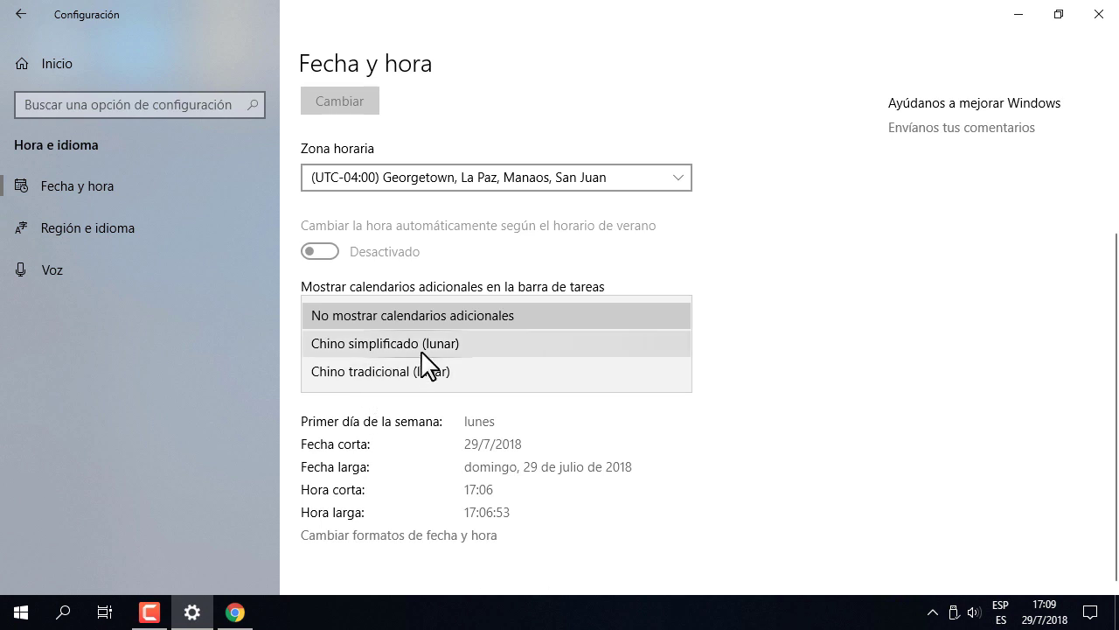
{"action": "left_click", "coordinate": [926, 387]}
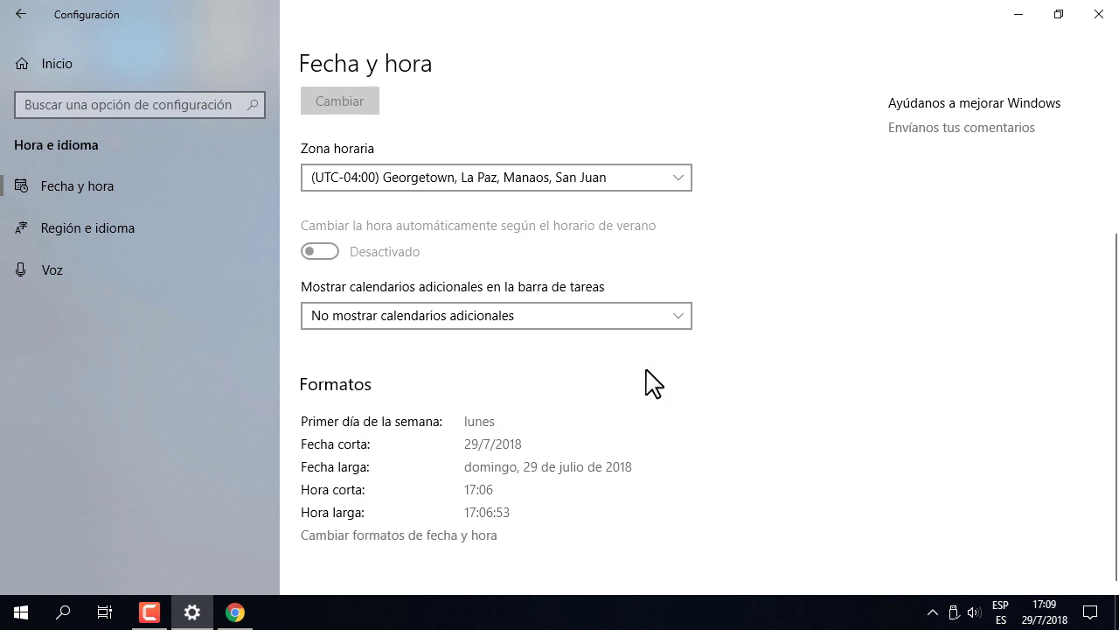
{"action": "scroll", "coordinate": [644, 379], "scroll_direction": "up", "scroll_amount": 3}
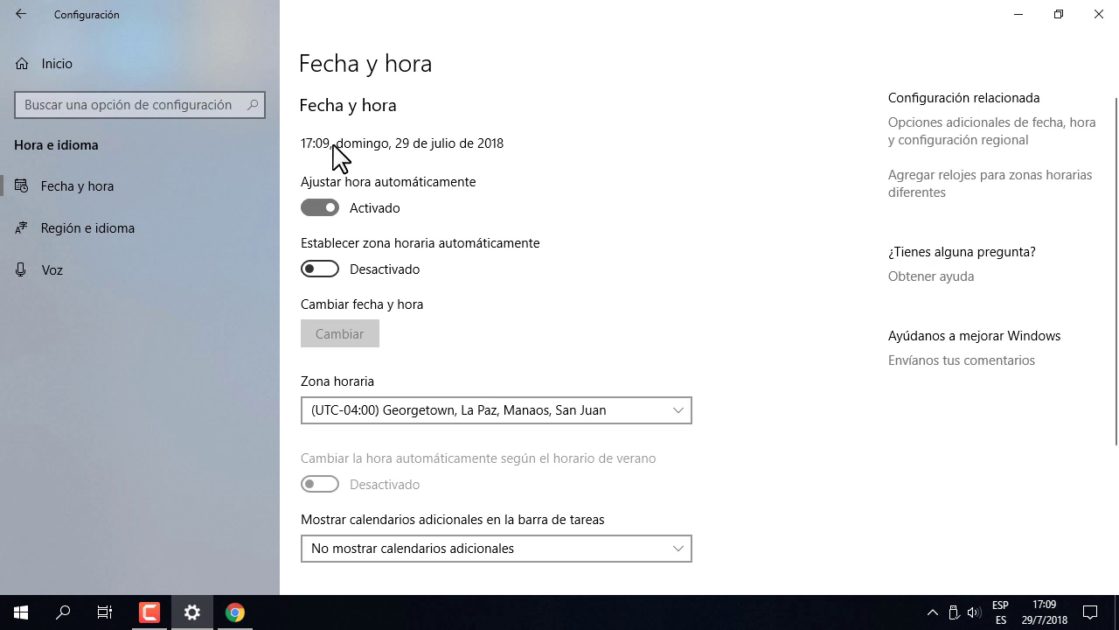
{"action": "scroll", "coordinate": [862, 506], "scroll_direction": "down", "scroll_amount": 3}
{"action": "scroll", "coordinate": [863, 502], "scroll_direction": "up", "scroll_amount": 3}
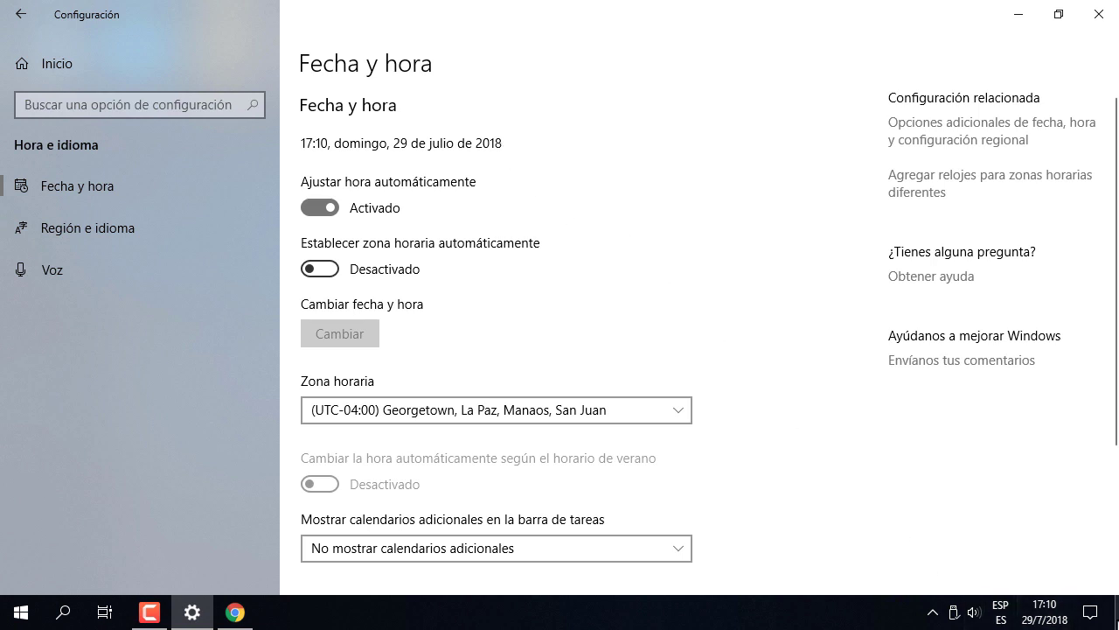
- Check the date and time in the taskbar calendar, close it, and go to the Formatos section of the Fecha y hora settings
{"action": "left_click", "coordinate": [1050, 612]}
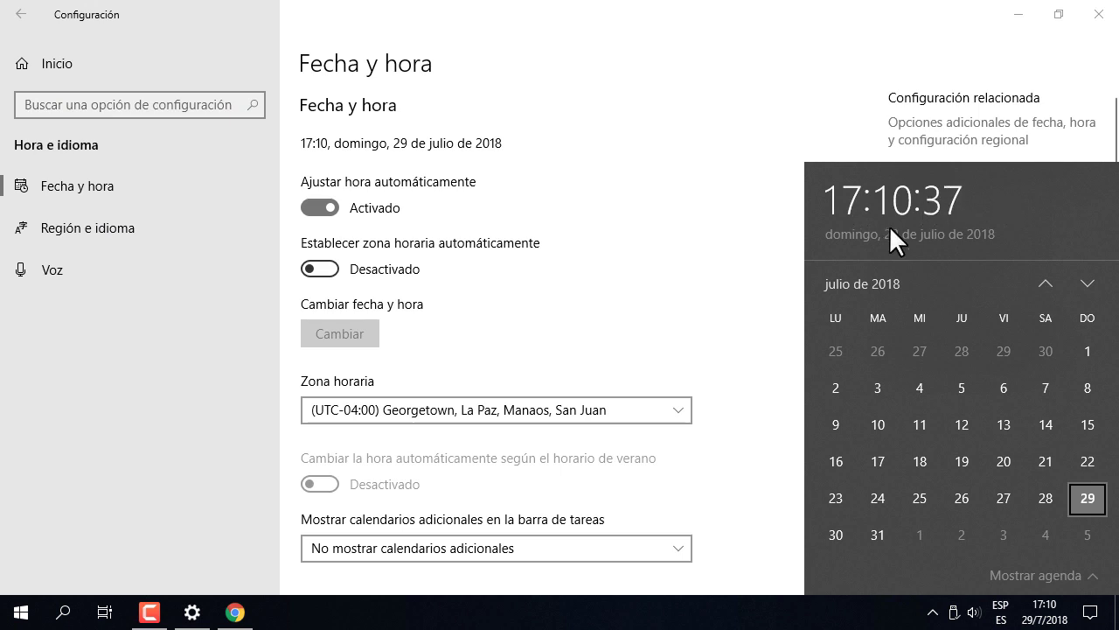
{"action": "left_click", "coordinate": [842, 614]}
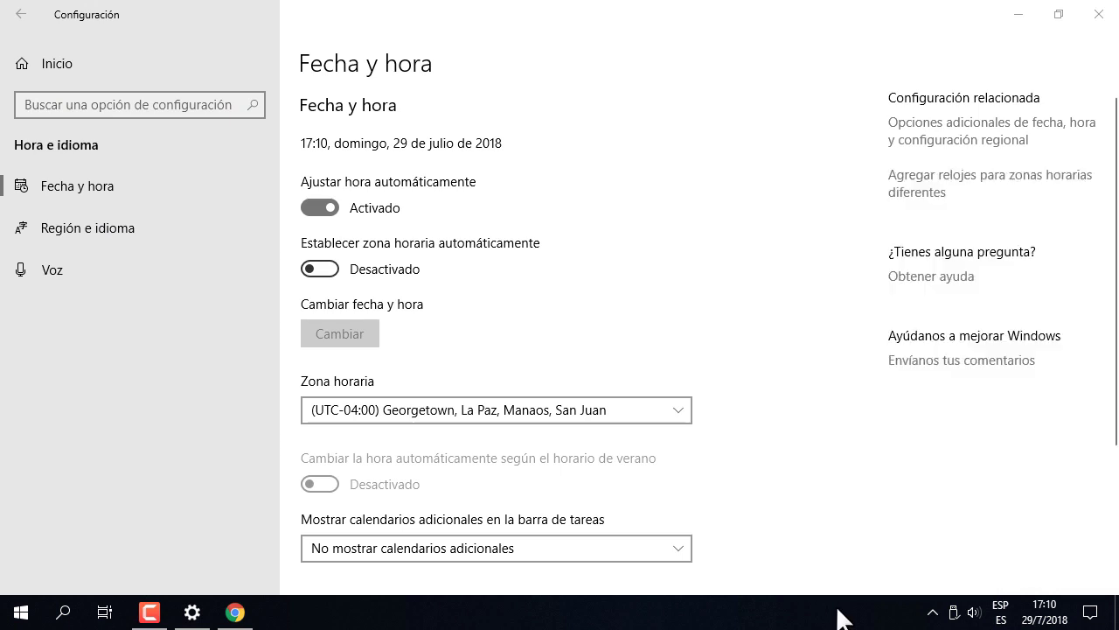
{"action": "scroll", "coordinate": [762, 464], "scroll_direction": "down", "scroll_amount": 3}
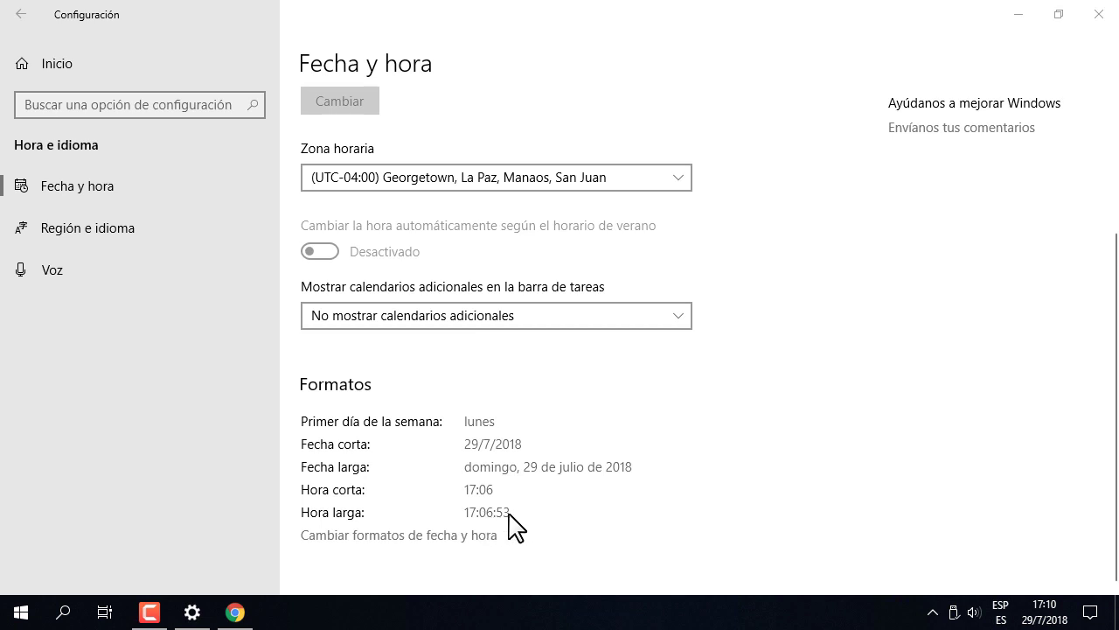
- Open the date and time format settings, review the first day of the week, date and time formats without changing them, and return to Fecha y hora
{"action": "left_click", "coordinate": [358, 535]}
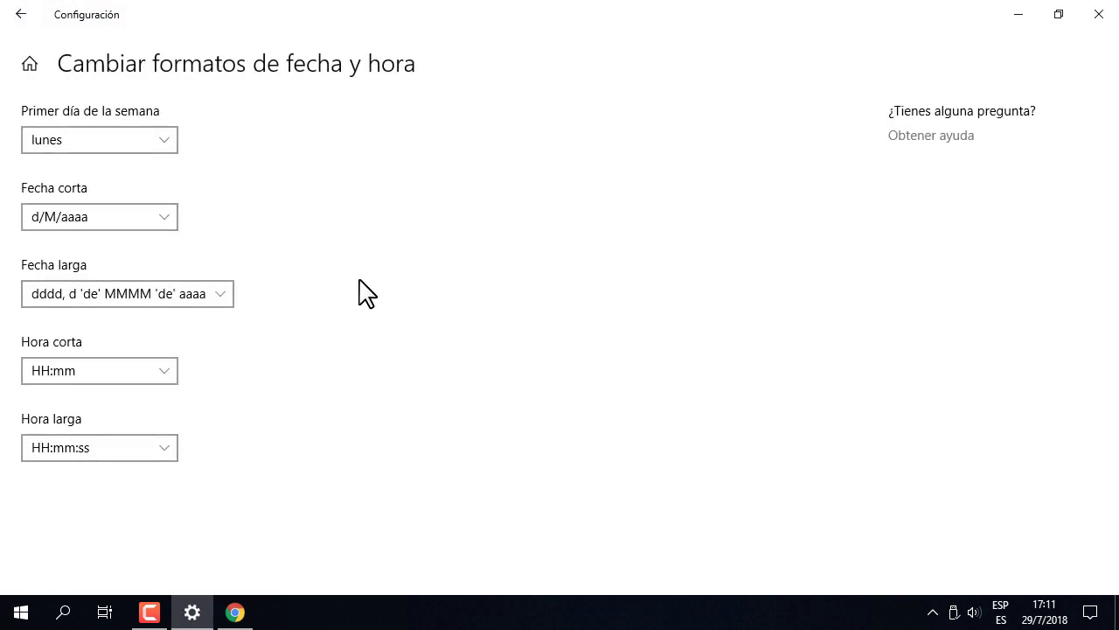
{"action": "left_click", "coordinate": [98, 142]}
{"action": "left_click", "coordinate": [100, 147]}
{"action": "left_click_drag", "start_coordinate": [169, 452], "coordinate": [289, 414]}
{"action": "left_click_drag", "start_coordinate": [148, 380], "coordinate": [288, 346]}
{"action": "left_click", "coordinate": [21, 14]}
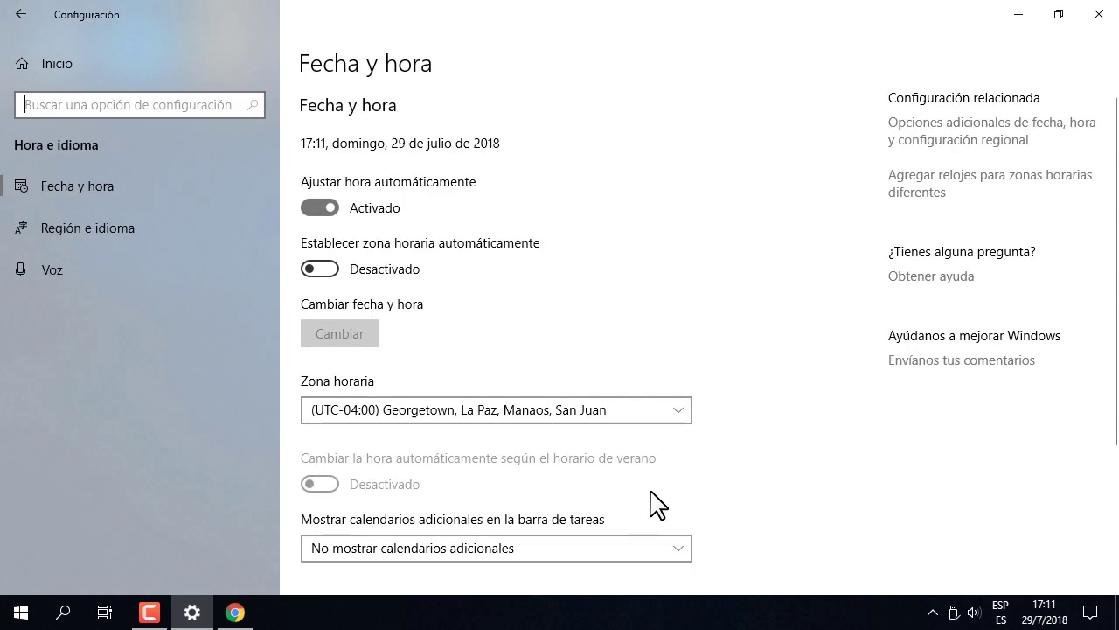
- Review the Formatos section and the Zona horaria list in the Fecha y hora settings without changing anything
{"action": "scroll", "coordinate": [649, 500], "scroll_direction": "down", "scroll_amount": 5}
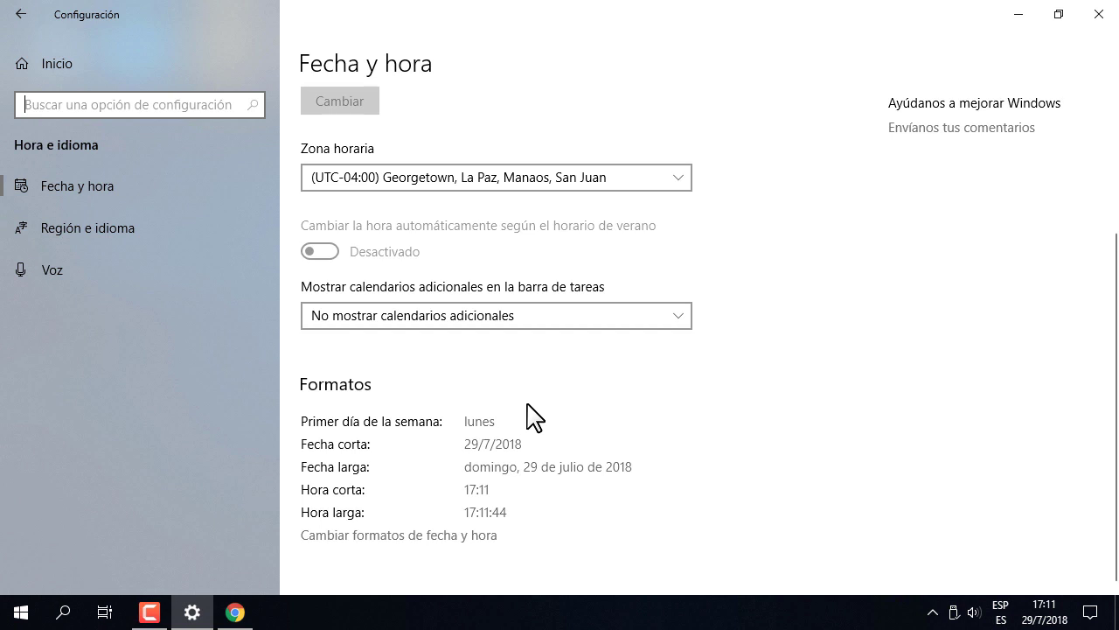
{"action": "scroll", "coordinate": [597, 425], "scroll_direction": "up", "scroll_amount": 4}
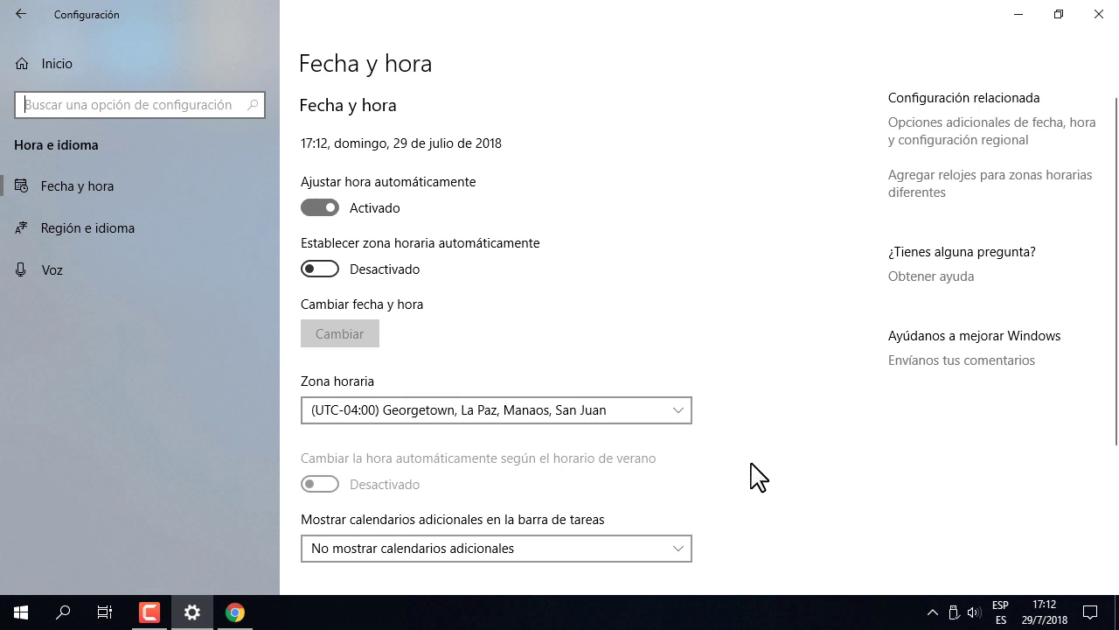
{"action": "left_click", "coordinate": [520, 425]}
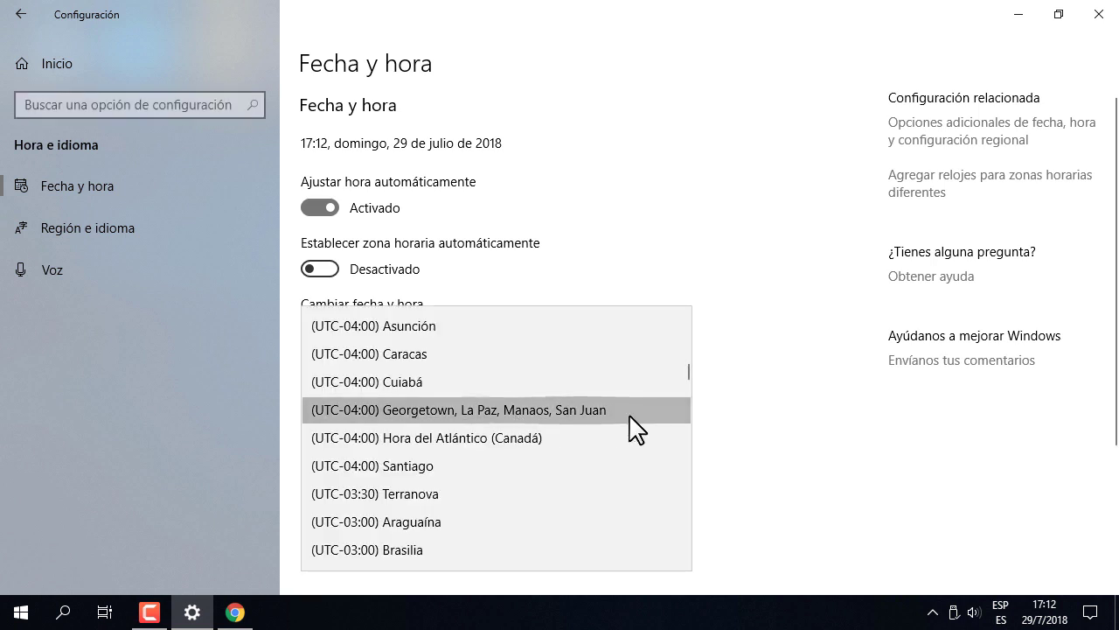
{"action": "left_click", "coordinate": [782, 467]}
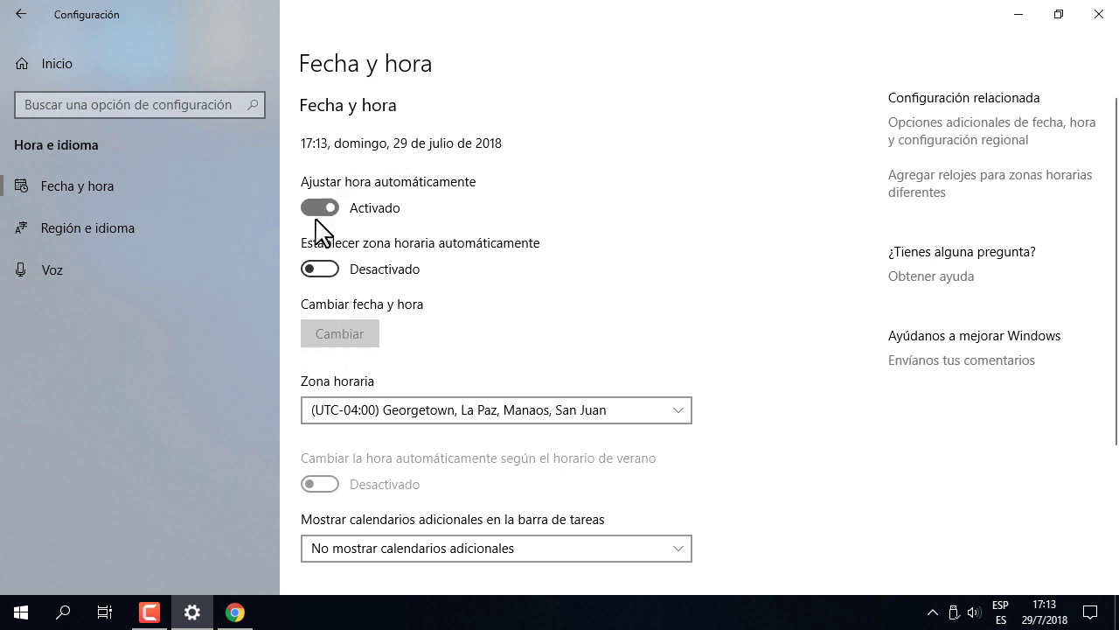
- Go to the Región e idioma settings and view the País o región list, keeping Bolivia
{"action": "left_click", "coordinate": [94, 227]}
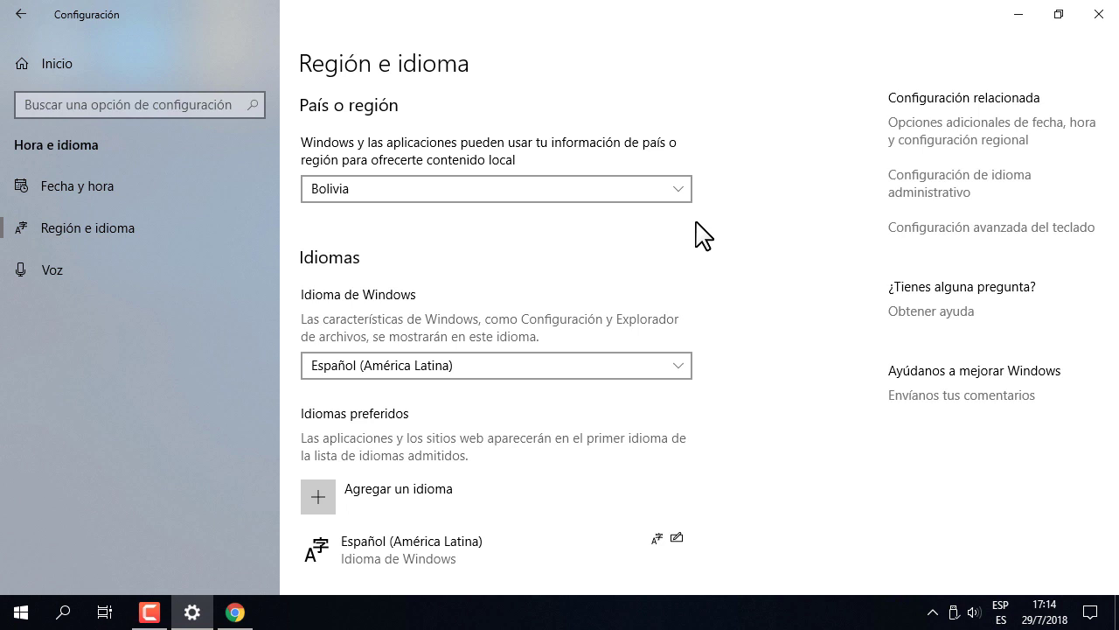
{"action": "left_click", "coordinate": [464, 201]}
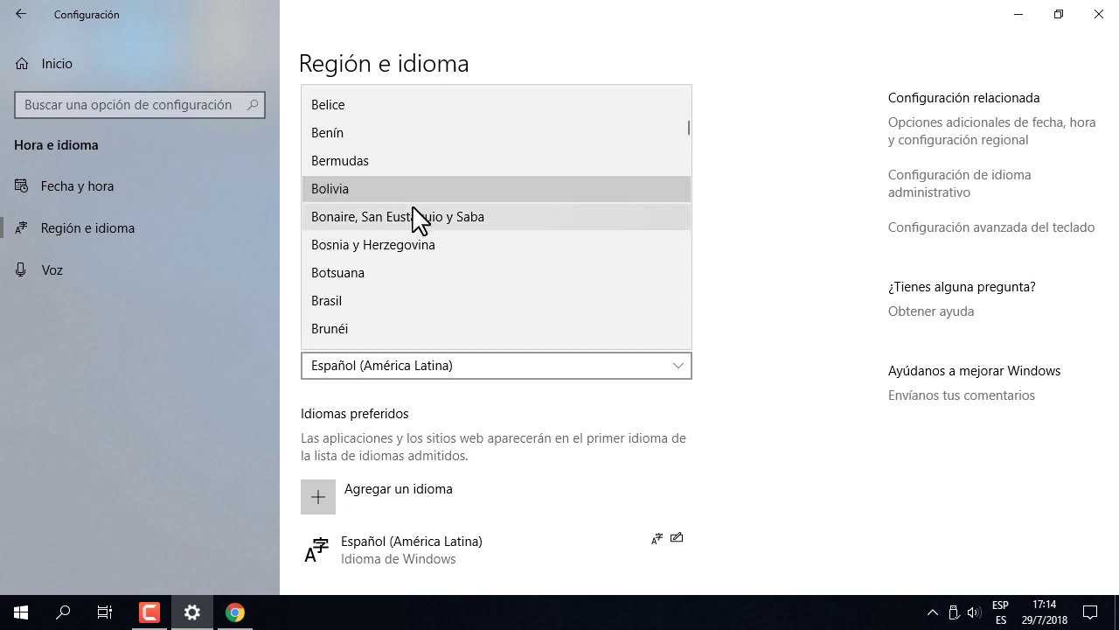
{"action": "left_click", "coordinate": [688, 257]}
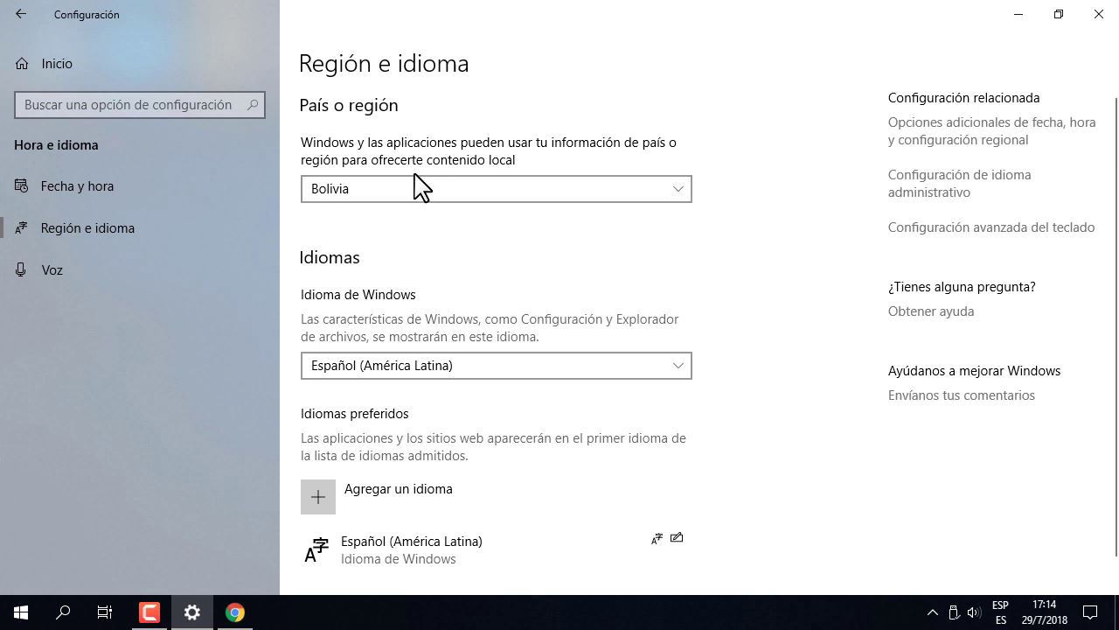
- Open Microsoft Edge and search the web for "universidades"
{"action": "left_click", "coordinate": [20, 612]}
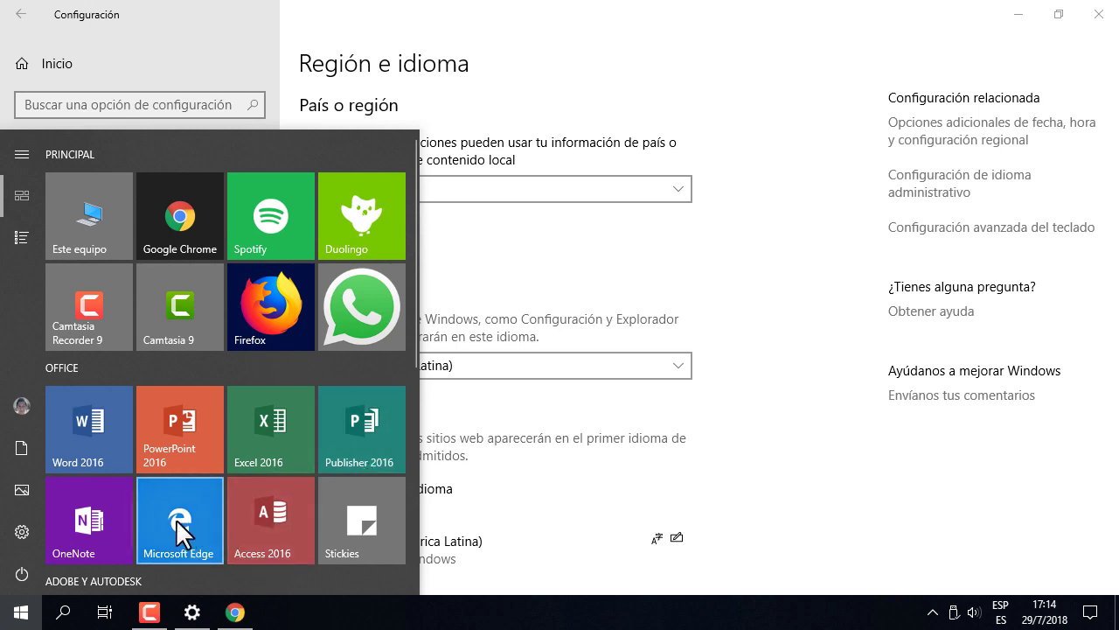
{"action": "left_click", "coordinate": [758, 460]}
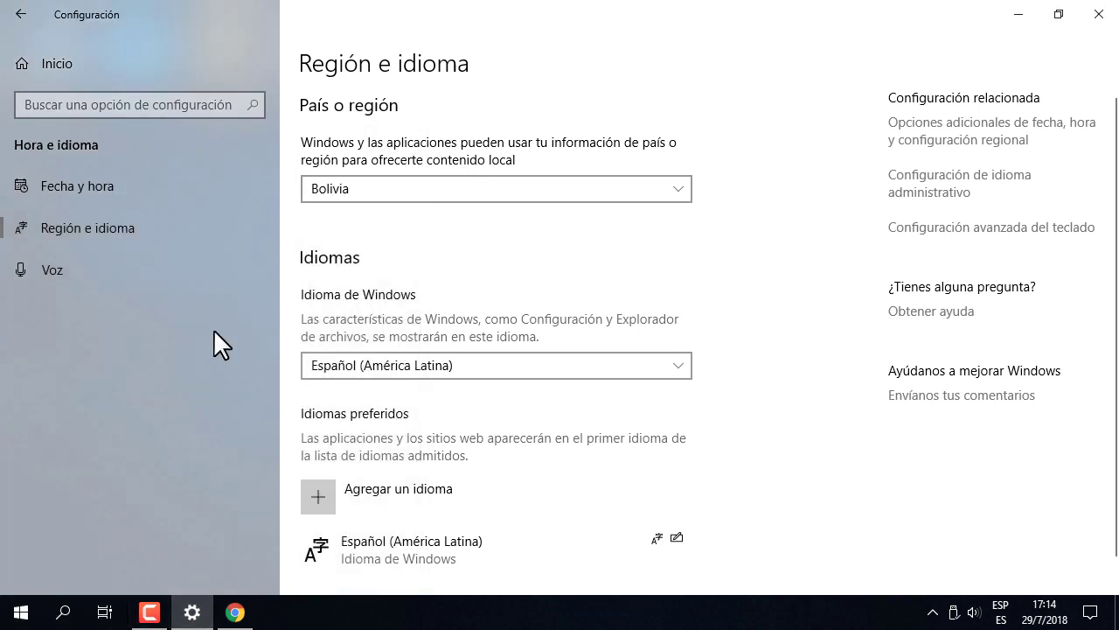
{"action": "left_click", "coordinate": [21, 612]}
{"action": "left_click", "coordinate": [180, 518]}
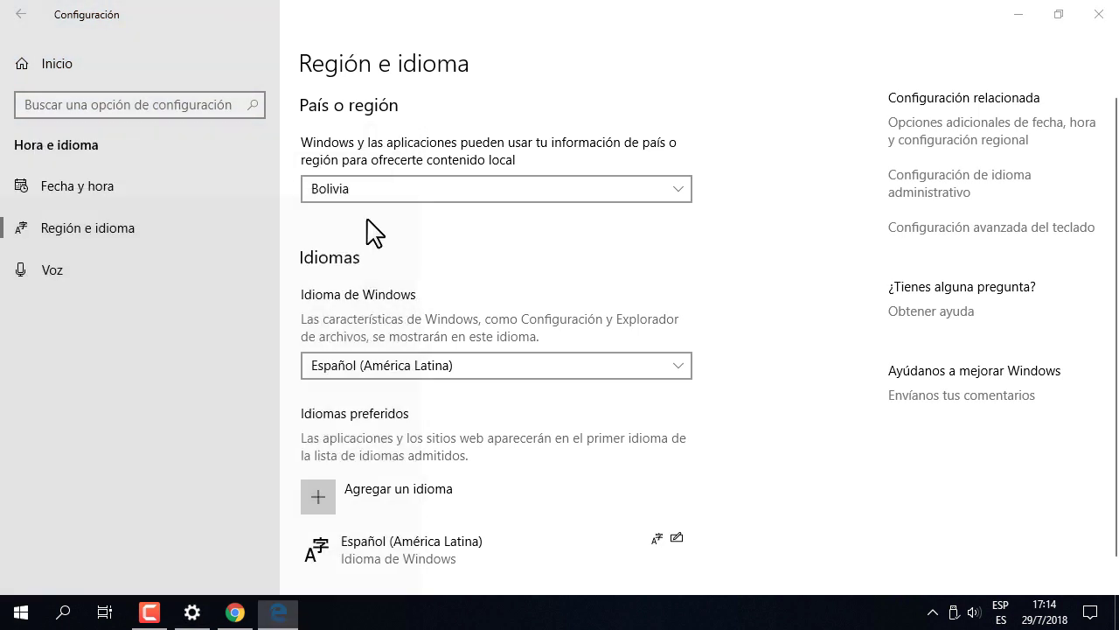
{"action": "type", "text": "u"}
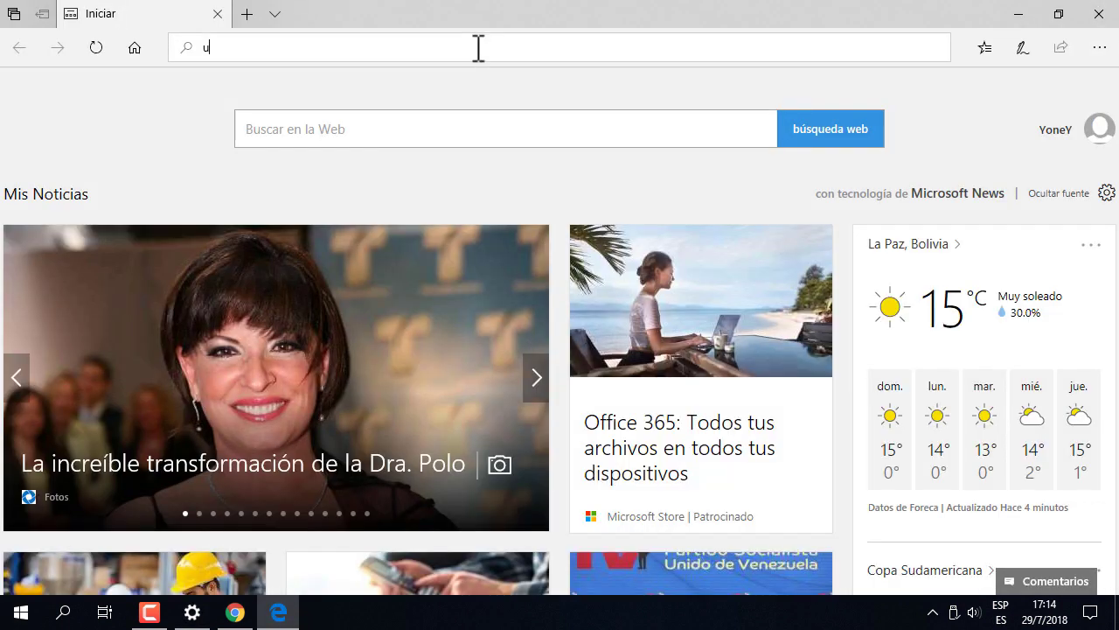
{"action": "type", "text": "niversidades"}
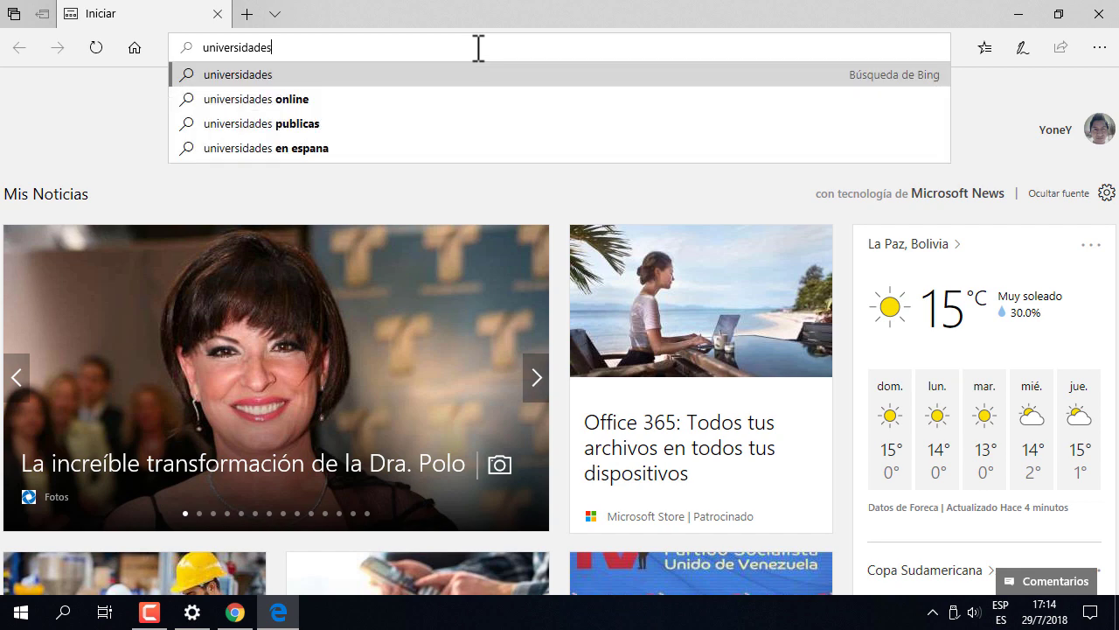
{"action": "key", "text": "Return"}
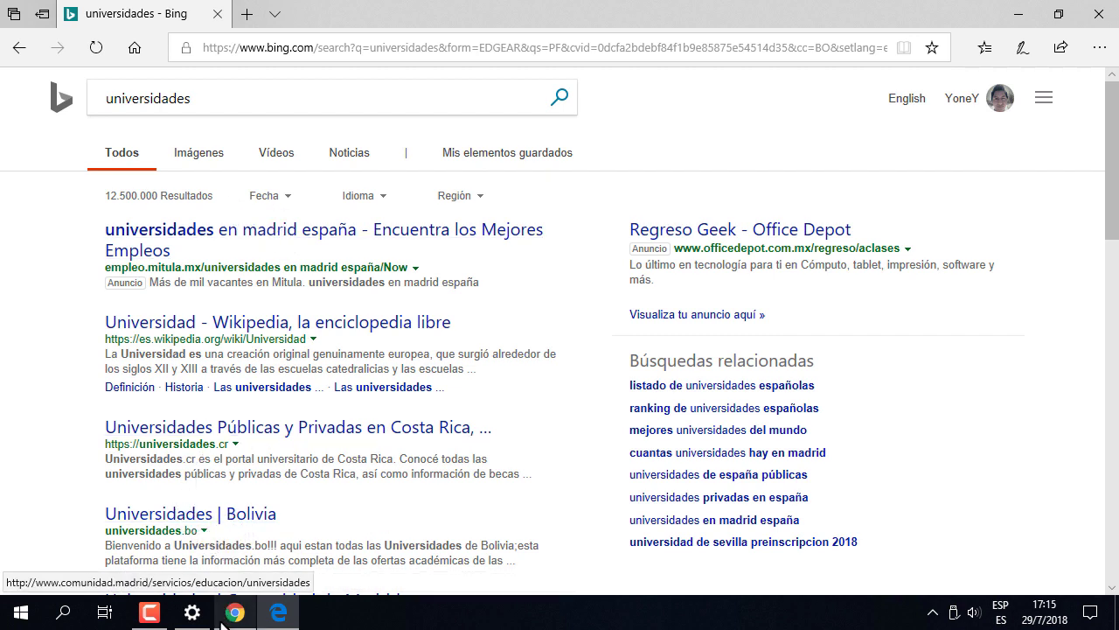
- Switch back to the Settings window, review the País o región list again, and close it without choosing another country
{"action": "left_click", "coordinate": [192, 612]}
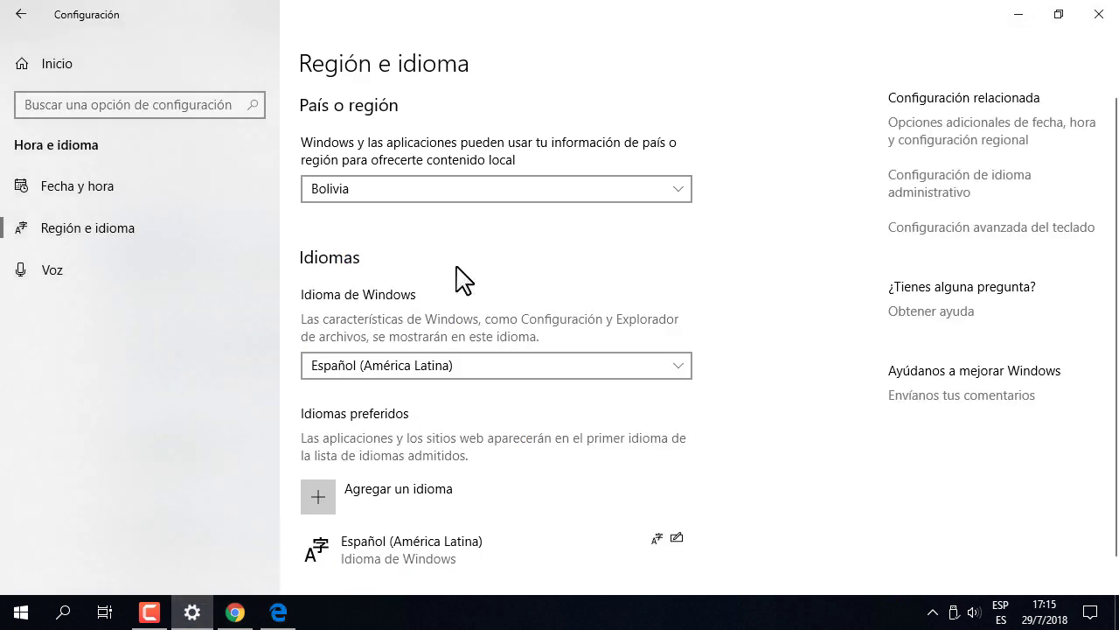
{"action": "left_click", "coordinate": [429, 189]}
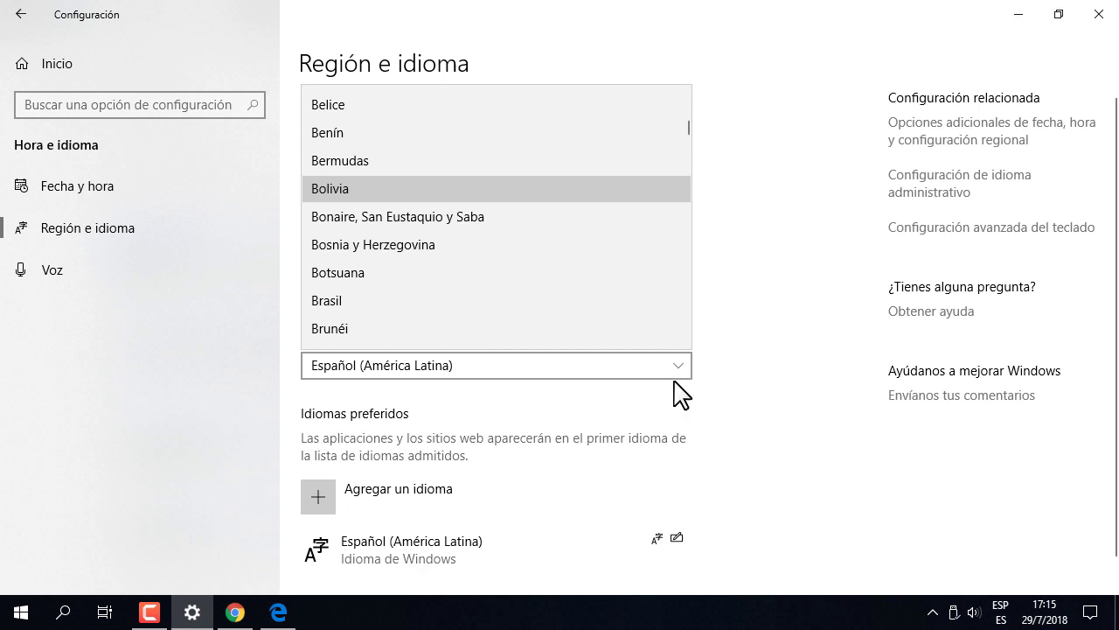
{"action": "left_click", "coordinate": [764, 389]}
- Switch to Microsoft Edge, view the results and suggestions for "universidades", and minimize the browser
{"action": "left_click", "coordinate": [278, 612]}
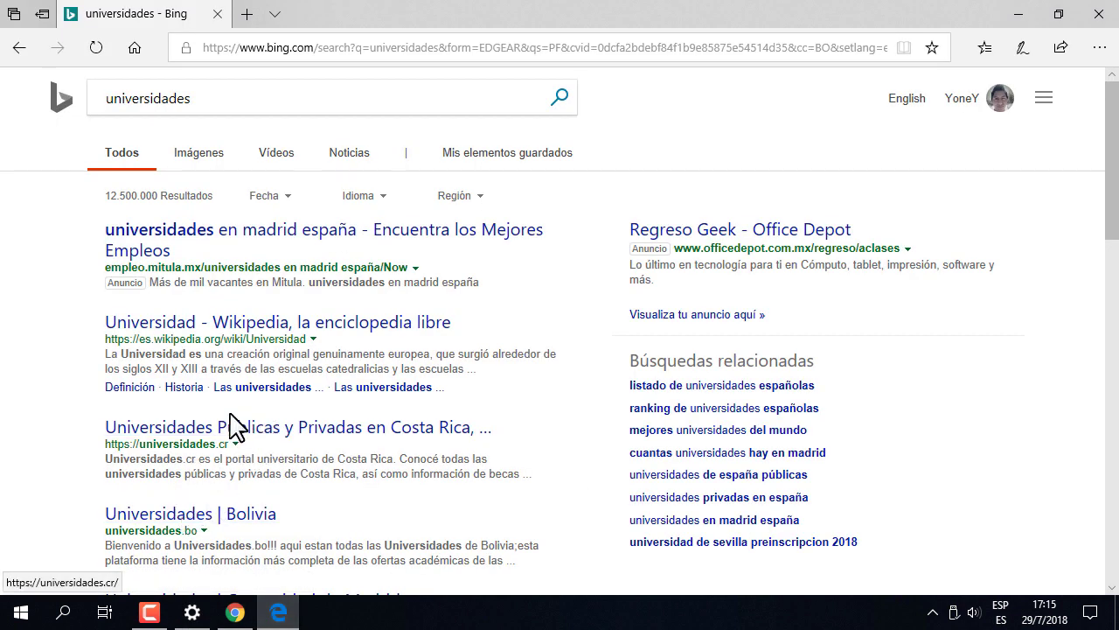
{"action": "left_click", "coordinate": [229, 95]}
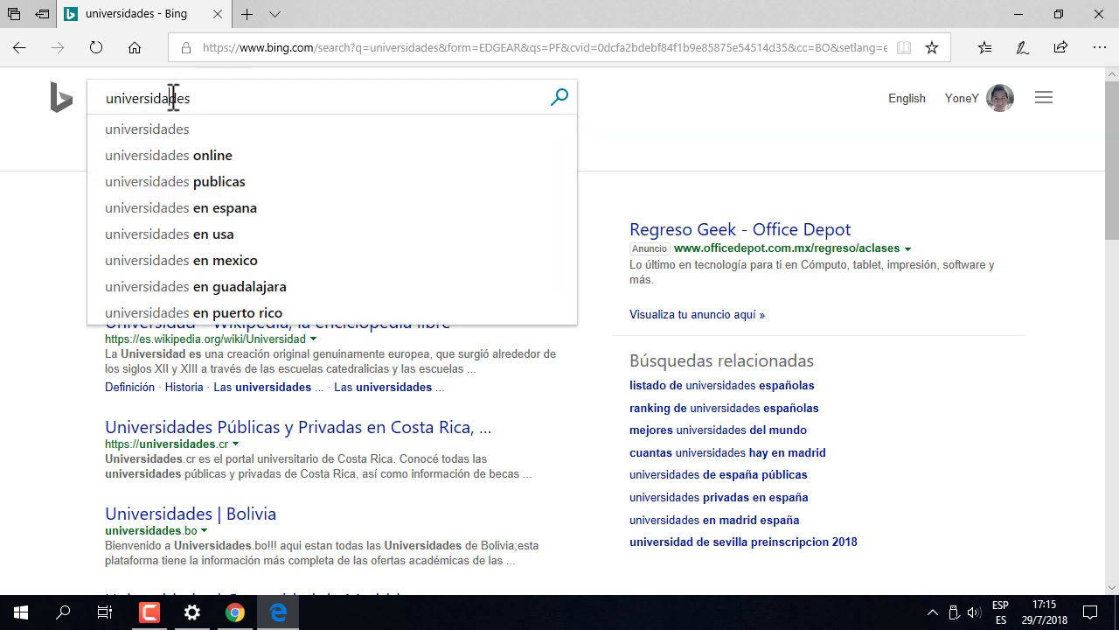
{"action": "double_click", "coordinate": [174, 98]}
{"action": "left_click", "coordinate": [210, 108]}
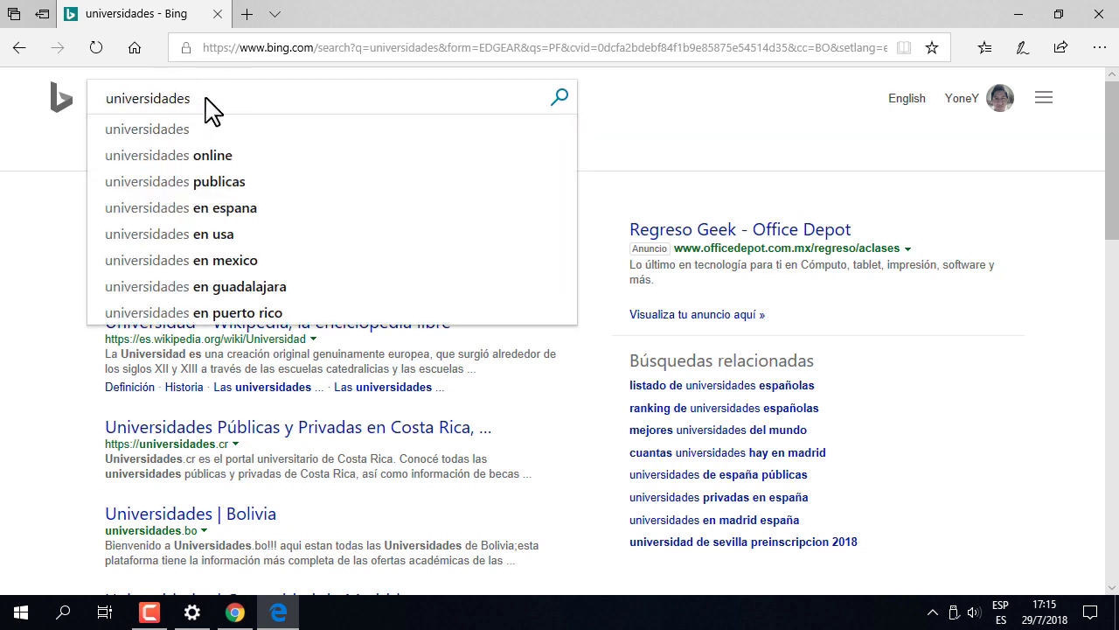
{"action": "left_click", "coordinate": [1018, 14]}
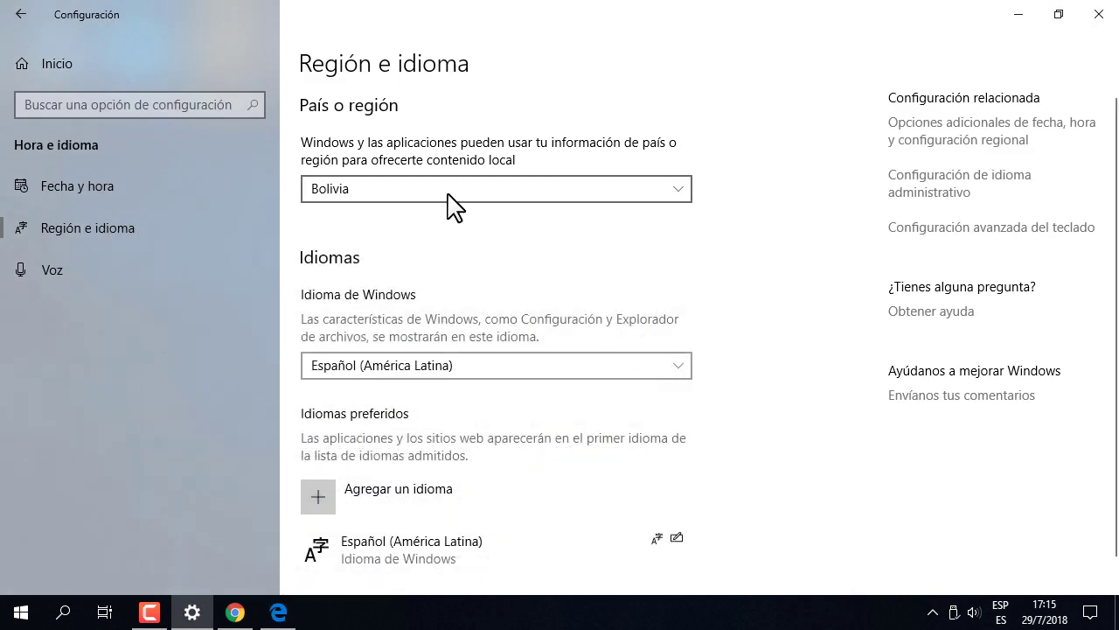
- Search Windows for "store" and close the search without opening any result
{"action": "left_click", "coordinate": [21, 612]}
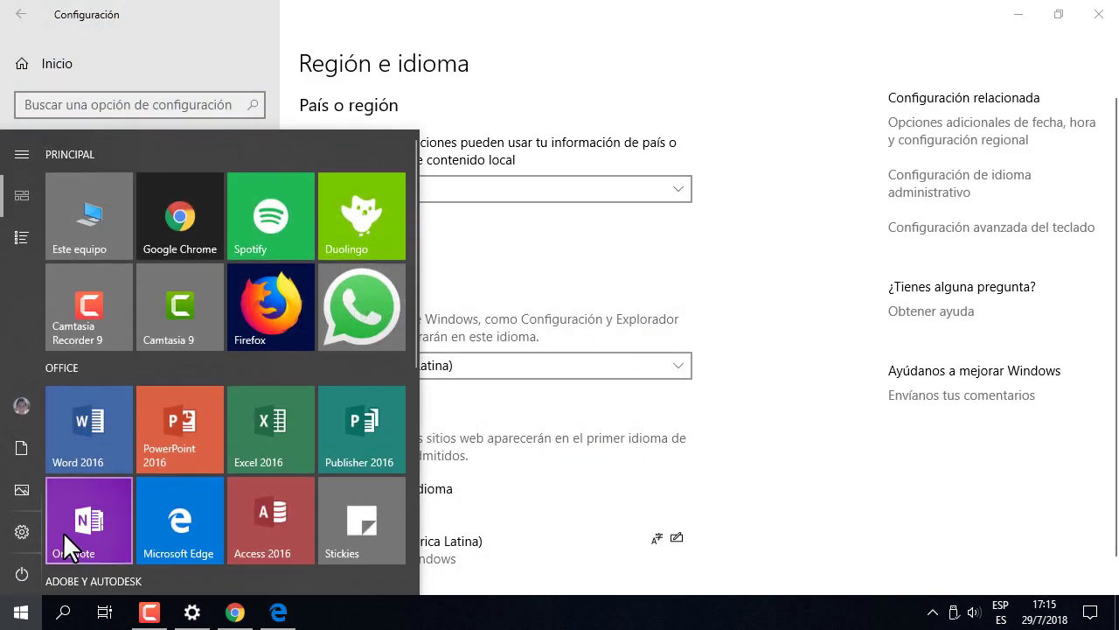
{"action": "type", "text": "store"}
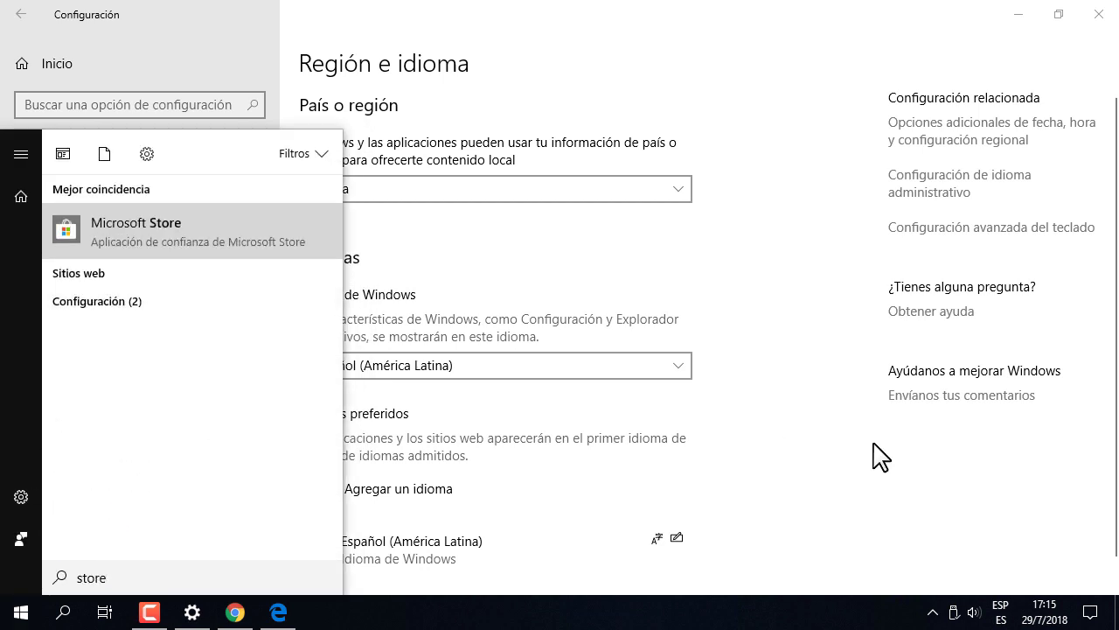
{"action": "left_click", "coordinate": [810, 458]}
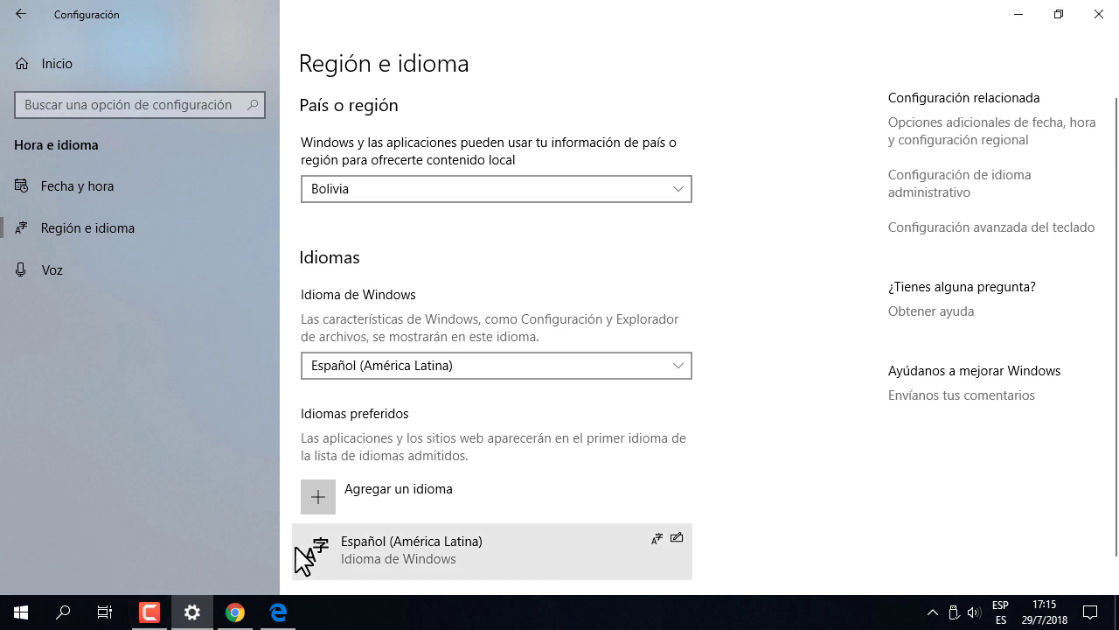
- Search Windows for "cortana", view Configuración de Cortana y búsqueda, and return to the Hora e idioma settings
{"action": "key", "text": "super"}
{"action": "type", "text": "corta"}
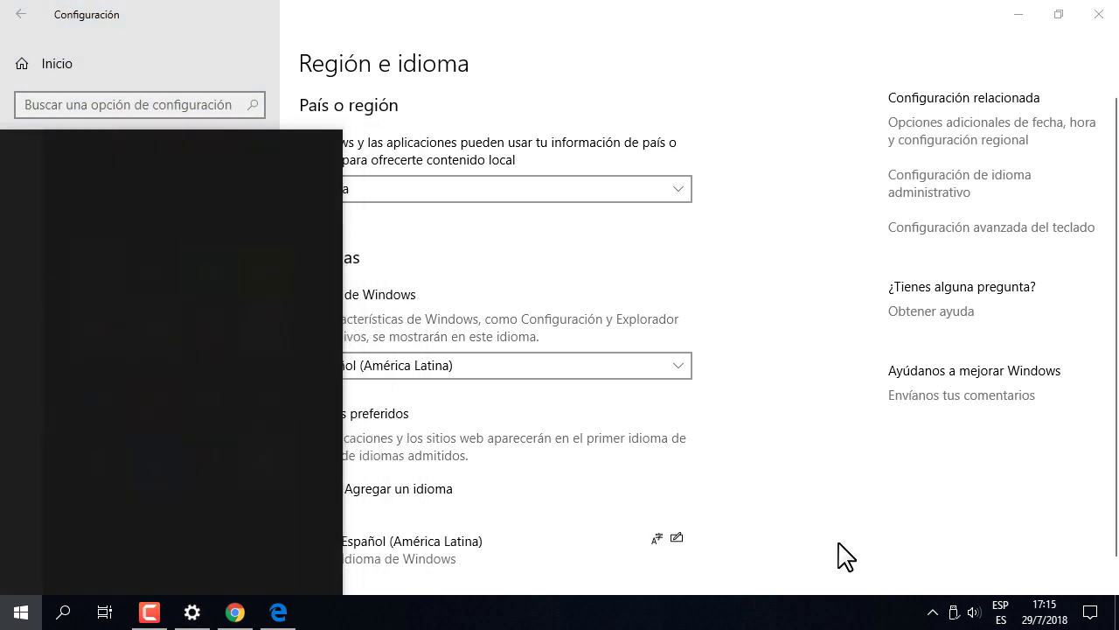
{"action": "type", "text": "na"}
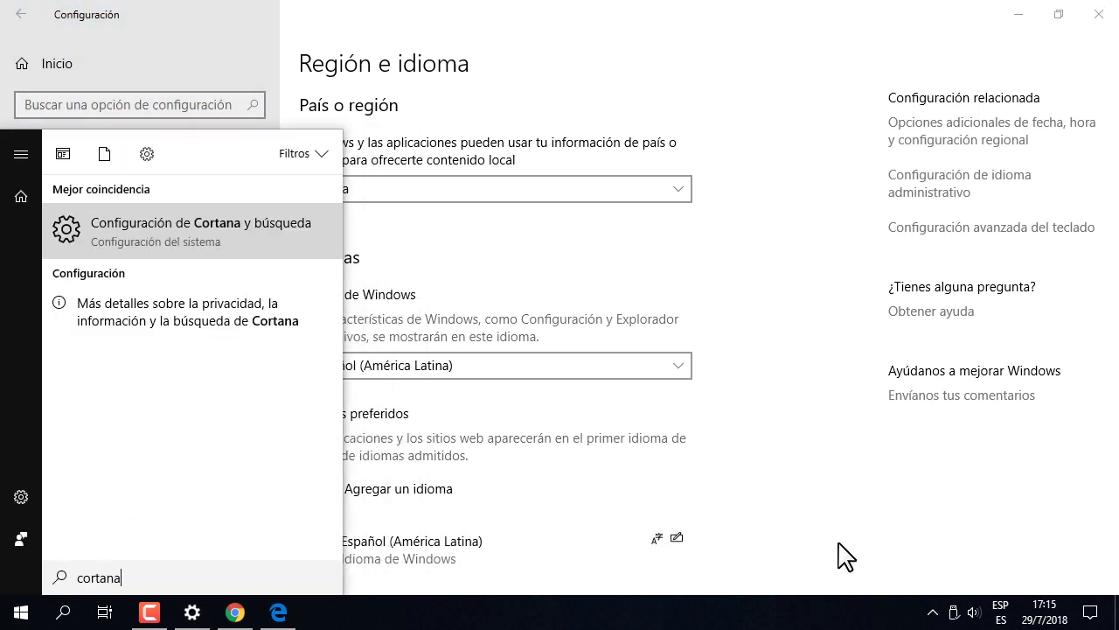
{"action": "key", "text": "Return"}
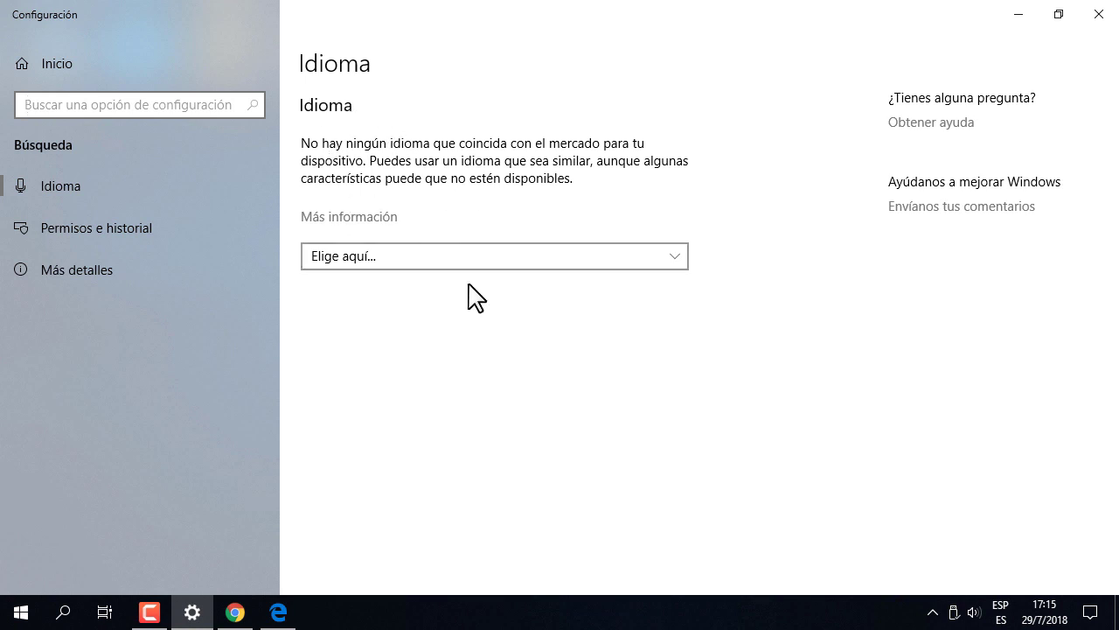
{"action": "left_click", "coordinate": [44, 54]}
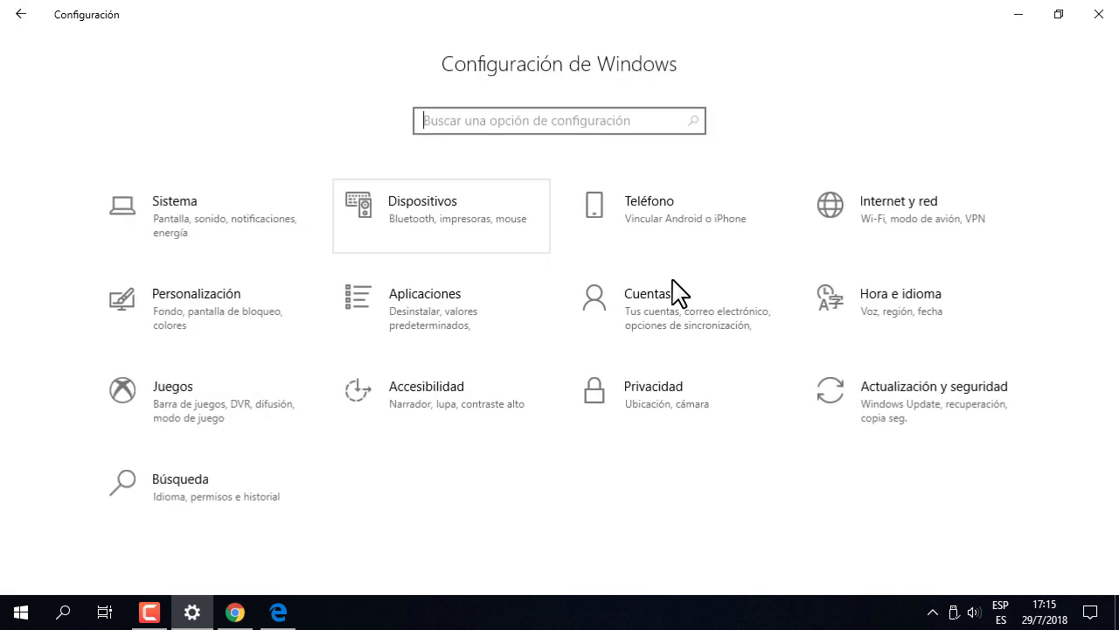
{"action": "left_click", "coordinate": [888, 300]}
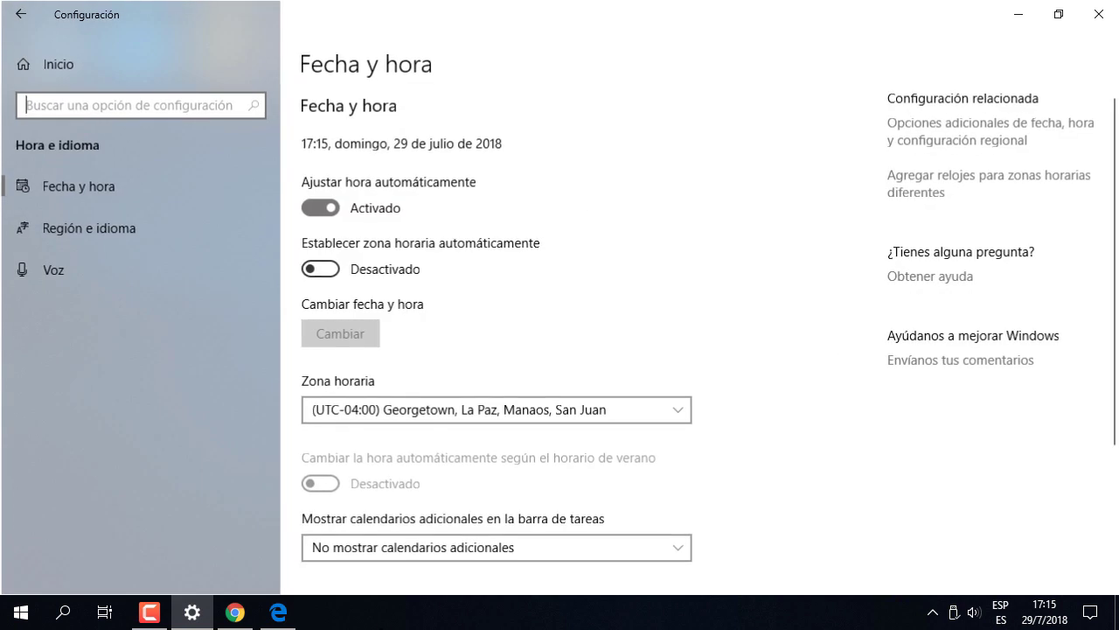
- Minimize Settings, look over the taskbar's options including Barras de herramientas without choosing any, and restore the Settings window
{"action": "left_click", "coordinate": [1018, 14]}
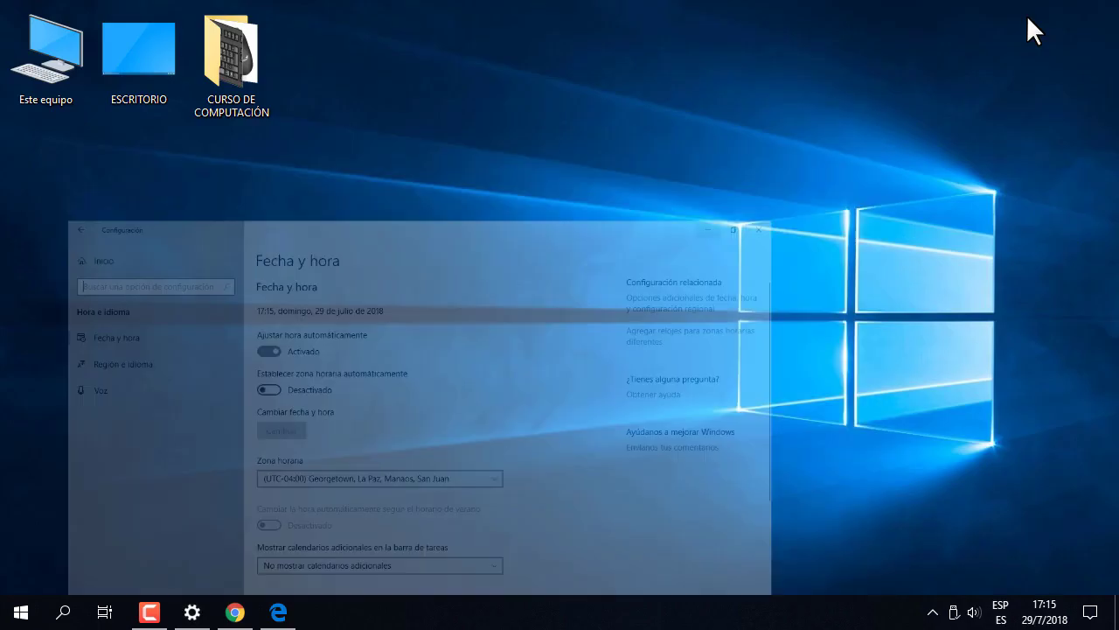
{"action": "right_click", "coordinate": [451, 604]}
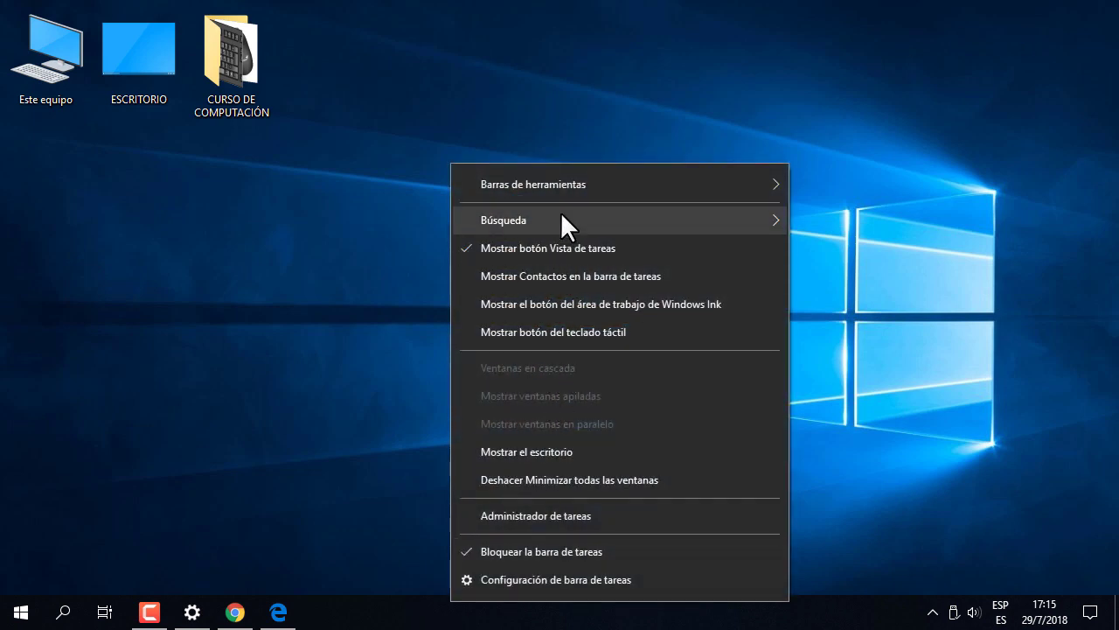
{"action": "mouse_move", "coordinate": [571, 214]}
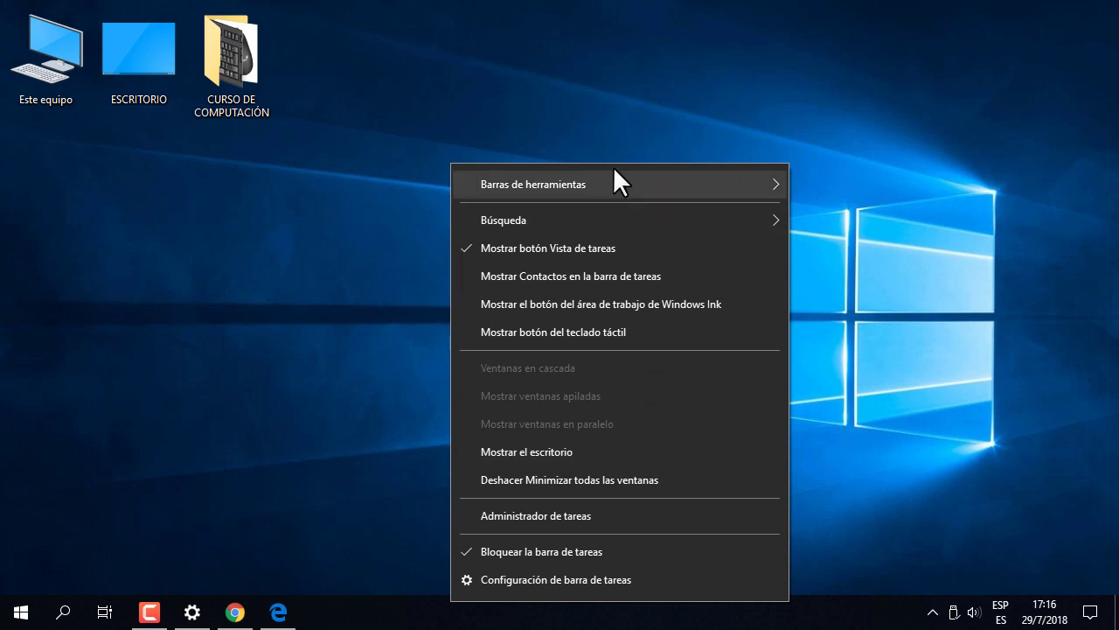
{"action": "mouse_move", "coordinate": [605, 174]}
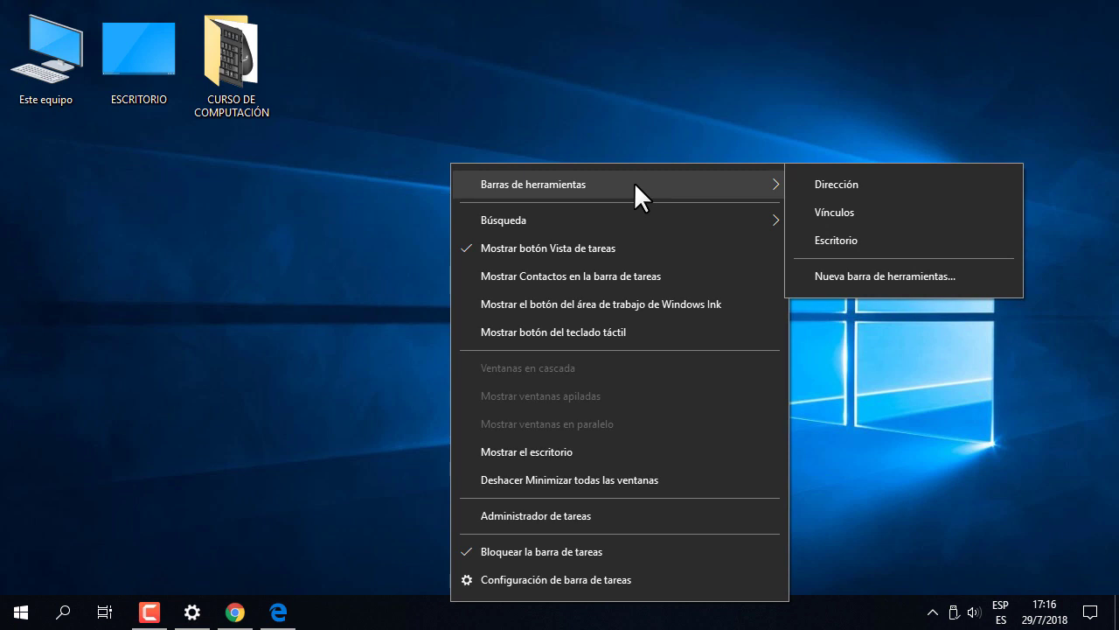
{"action": "left_click", "coordinate": [312, 414]}
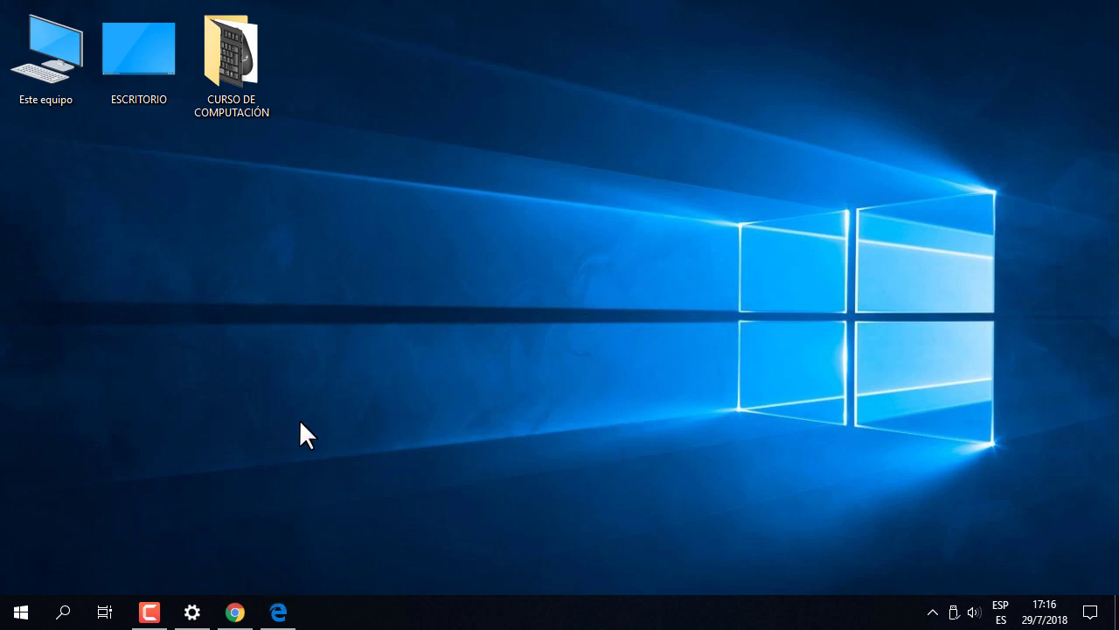
{"action": "left_click", "coordinate": [192, 611]}
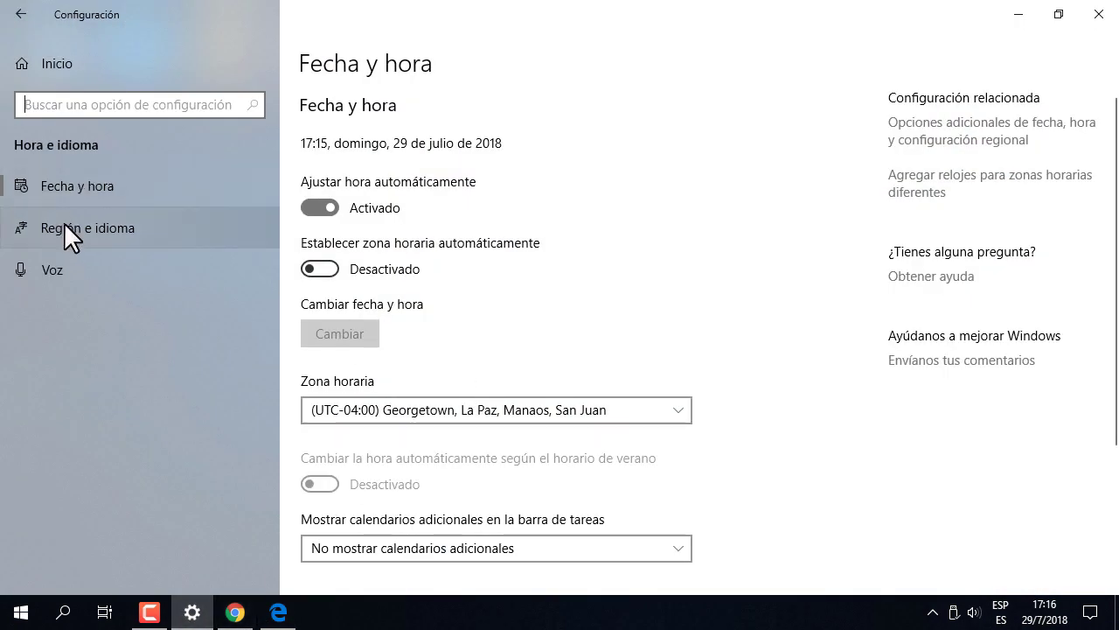
- Open the Región e idioma settings and set País o región to España
{"action": "left_click", "coordinate": [67, 226]}
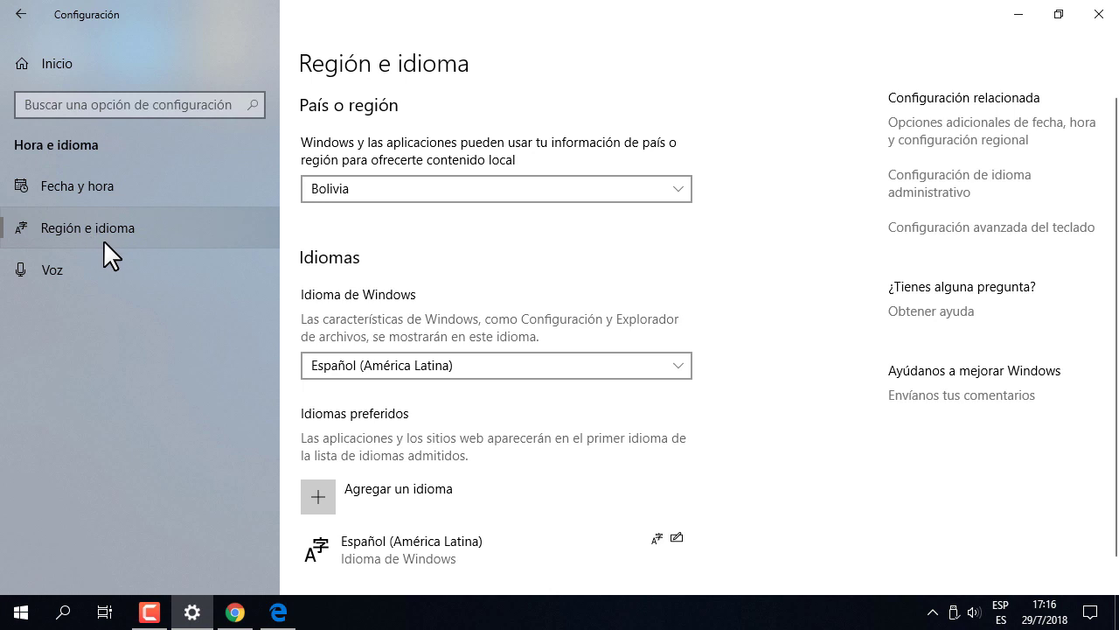
{"action": "left_click", "coordinate": [680, 190]}
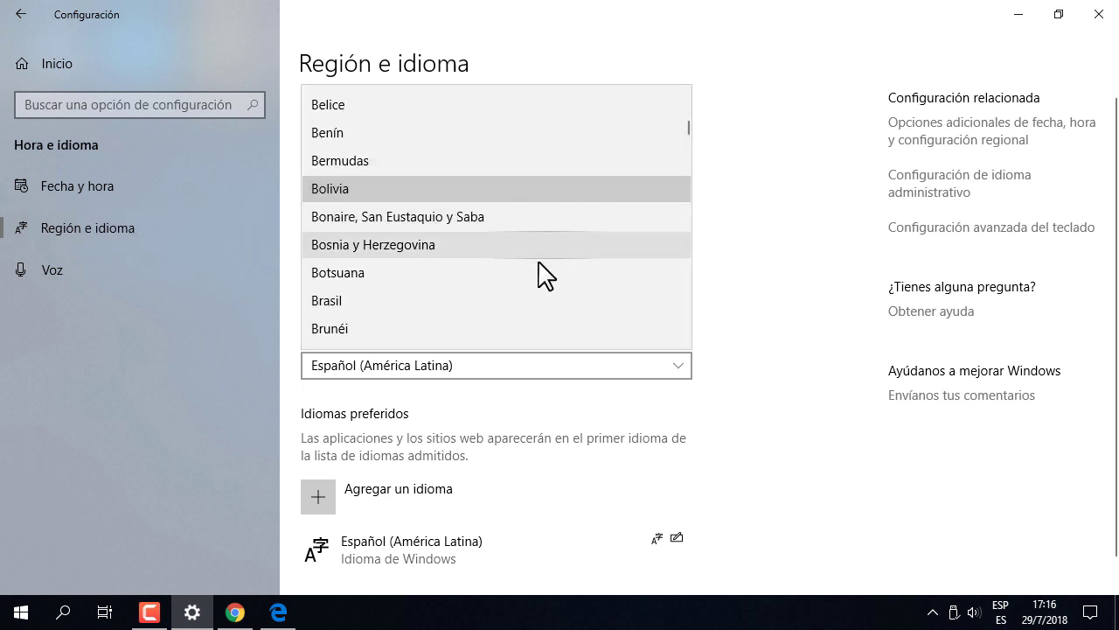
{"action": "scroll", "coordinate": [538, 274], "scroll_direction": "down", "scroll_amount": 5}
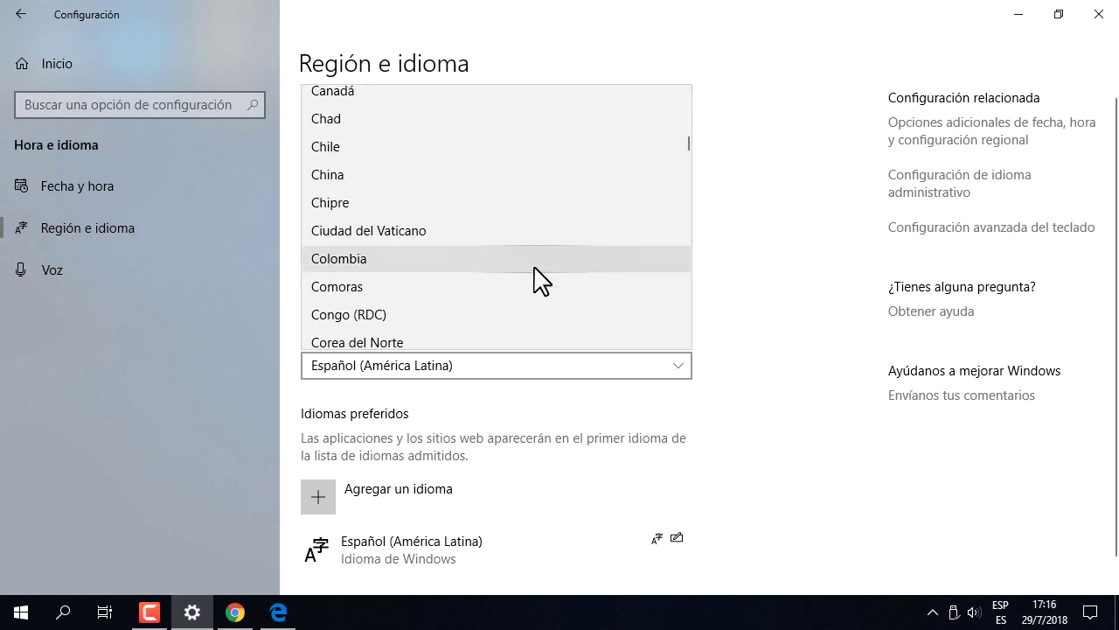
{"action": "scroll", "coordinate": [537, 278], "scroll_direction": "down", "scroll_amount": 5}
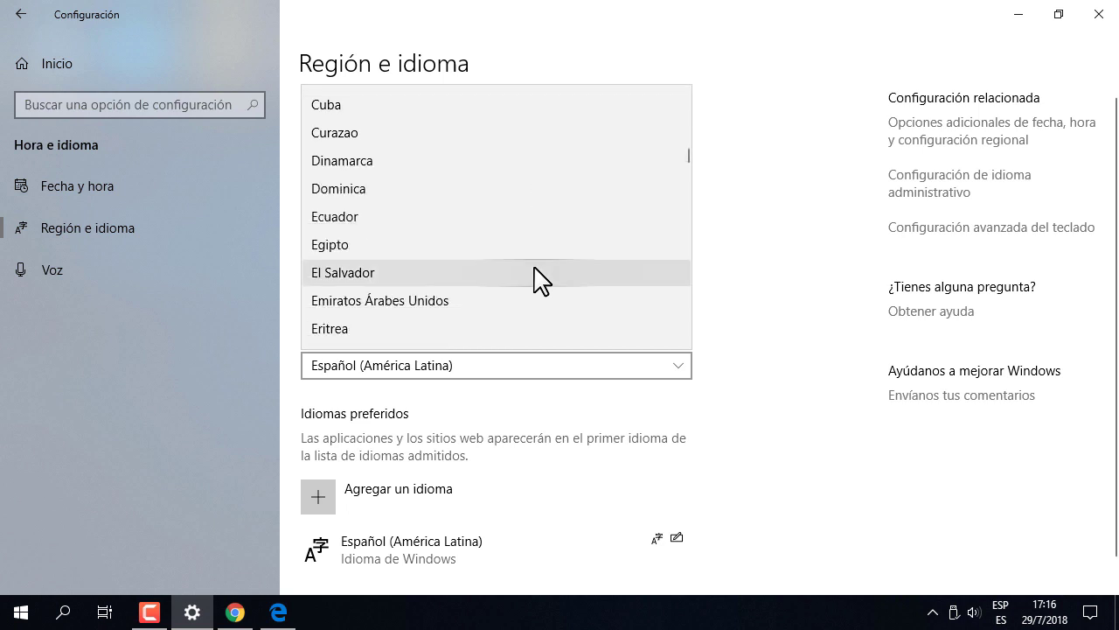
{"action": "scroll", "coordinate": [485, 275], "scroll_direction": "down", "scroll_amount": 3}
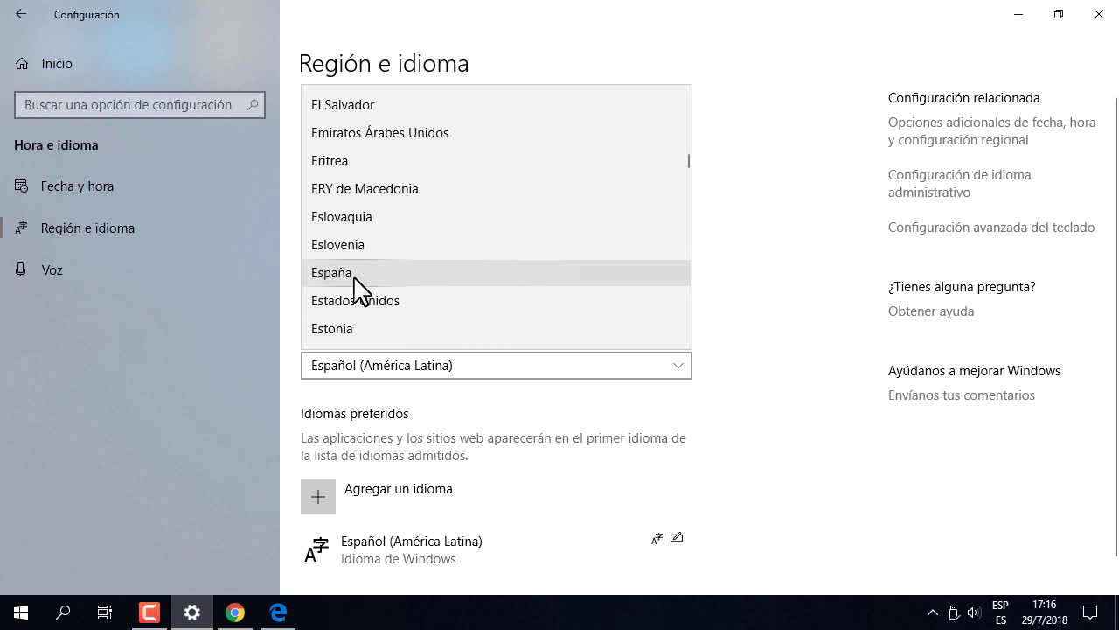
{"action": "left_click", "coordinate": [361, 277]}
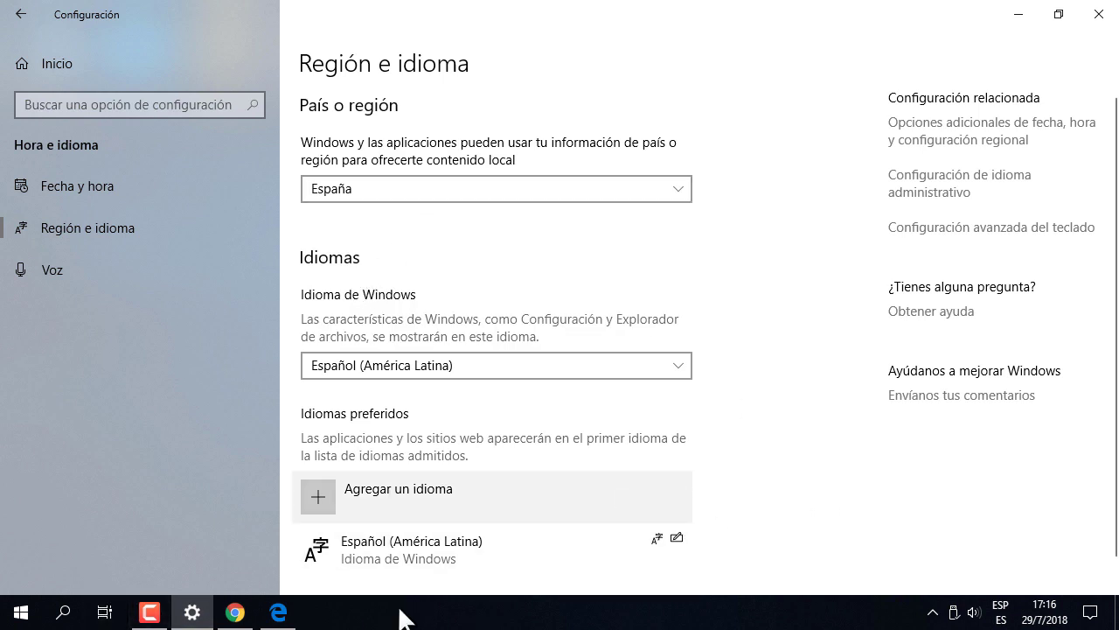
- Look over the taskbar's options, including Búsqueda, open Cortana briefly, and review the taskbar's options again without choosing any
{"action": "right_click", "coordinate": [441, 615]}
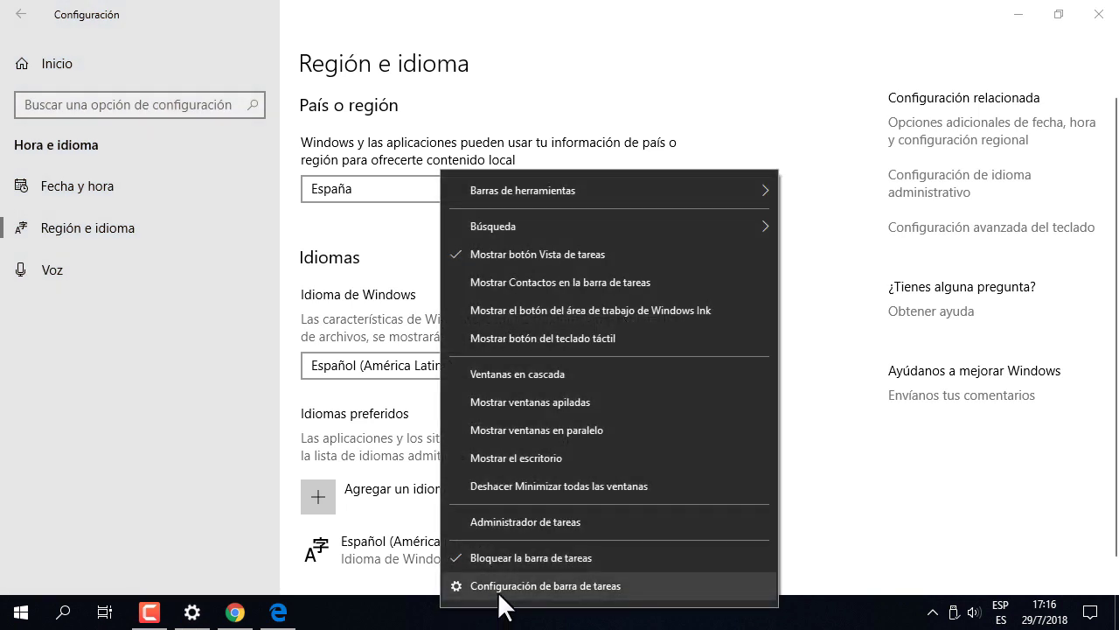
{"action": "mouse_move", "coordinate": [550, 224]}
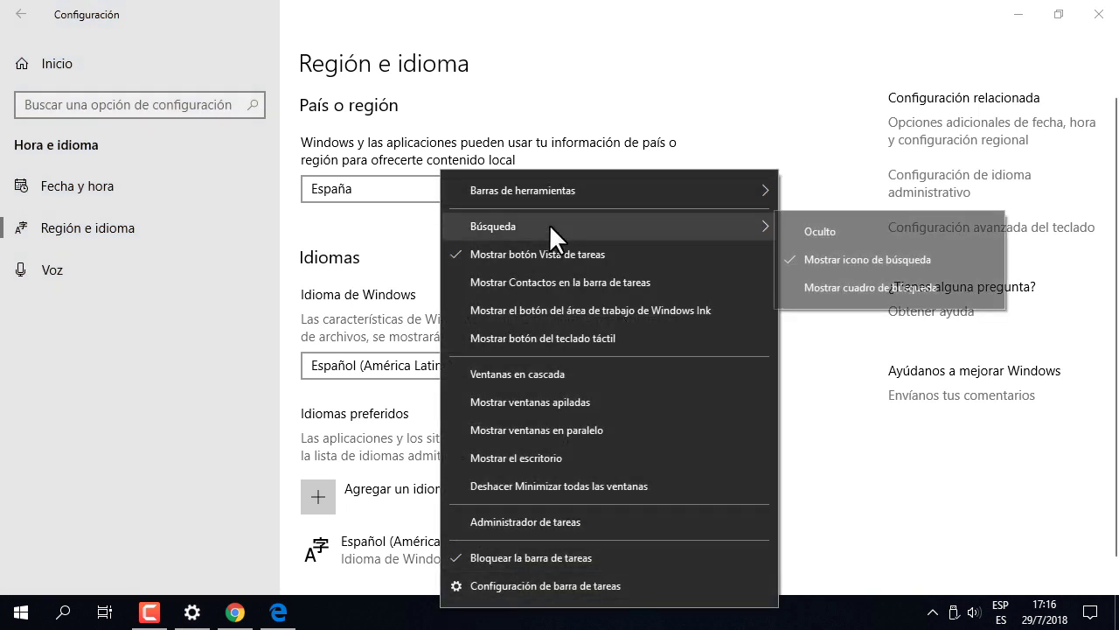
{"action": "left_click", "coordinate": [626, 280]}
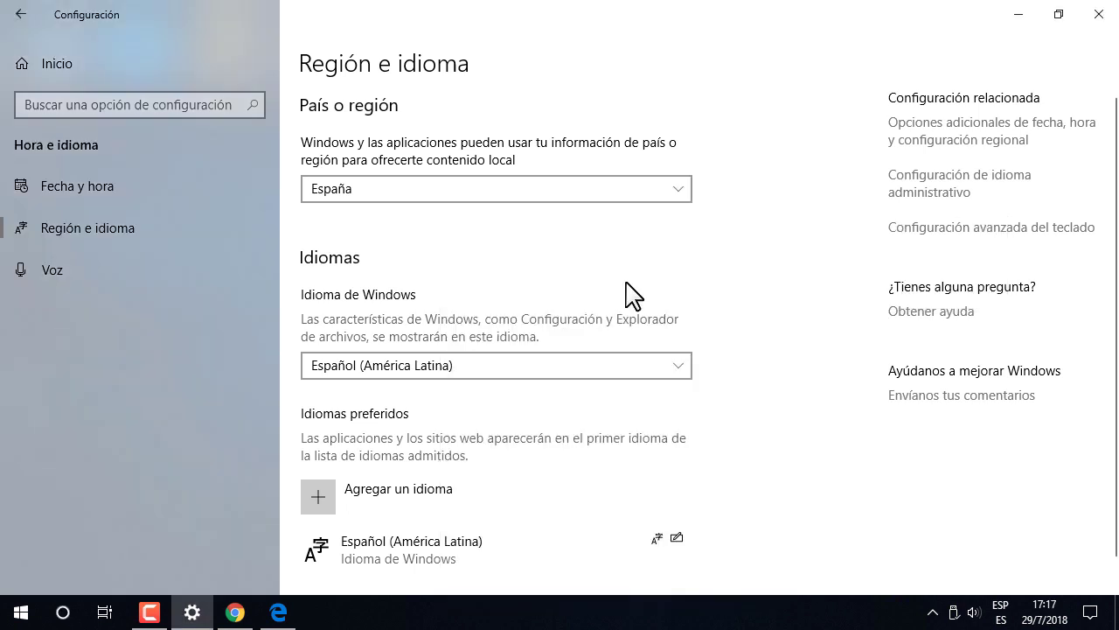
{"action": "left_click", "coordinate": [62, 612]}
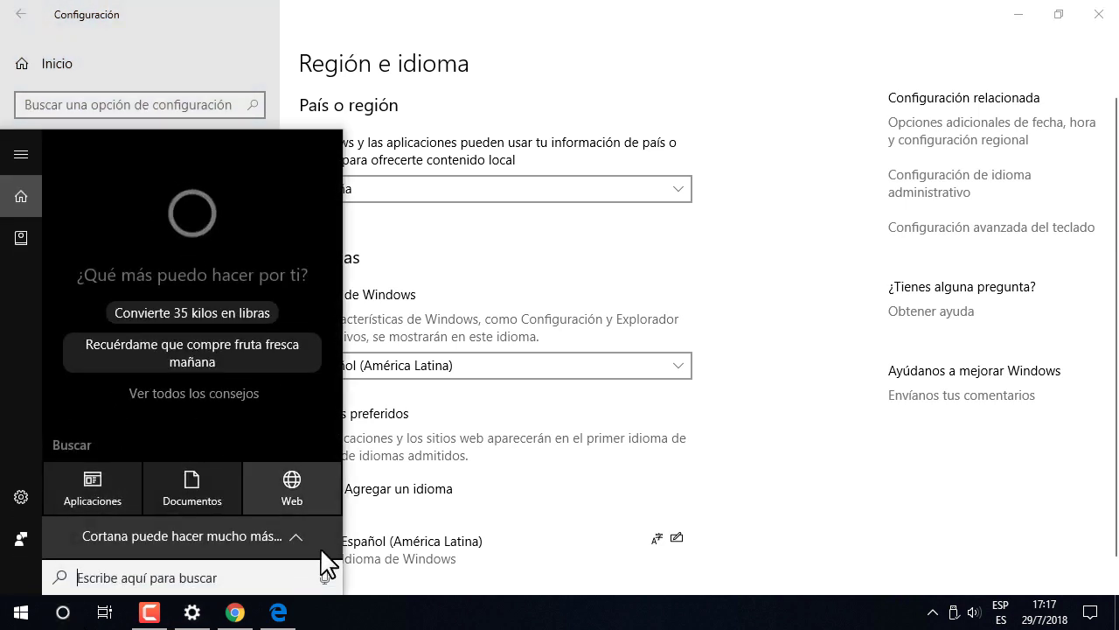
{"action": "right_click", "coordinate": [405, 612]}
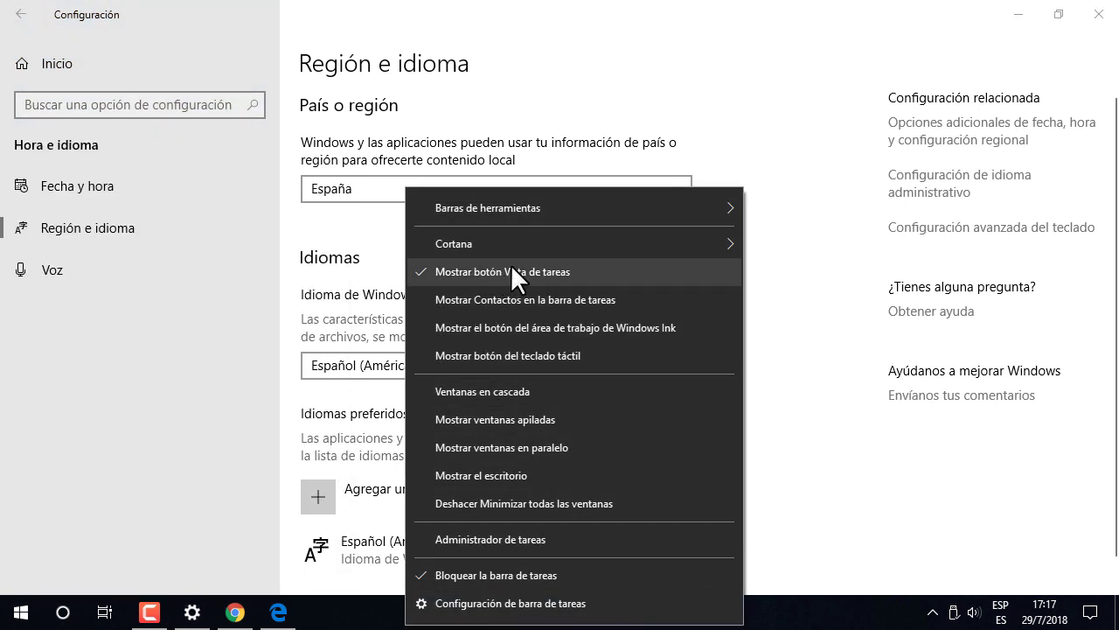
{"action": "left_click", "coordinate": [806, 621]}
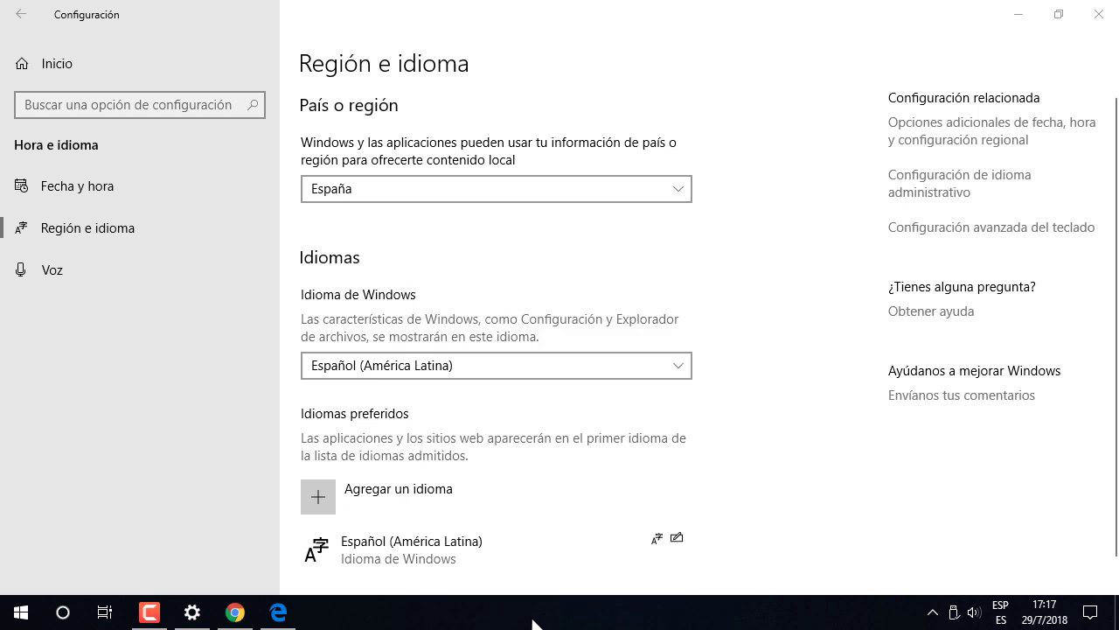
{"action": "right_click", "coordinate": [533, 621]}
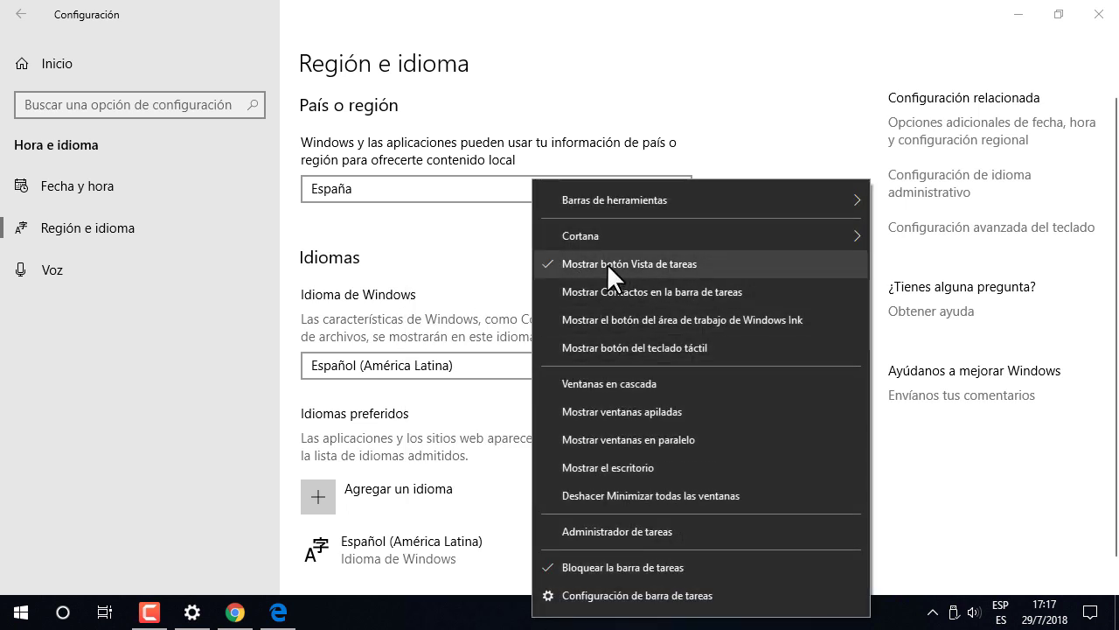
{"action": "left_click", "coordinate": [367, 623]}
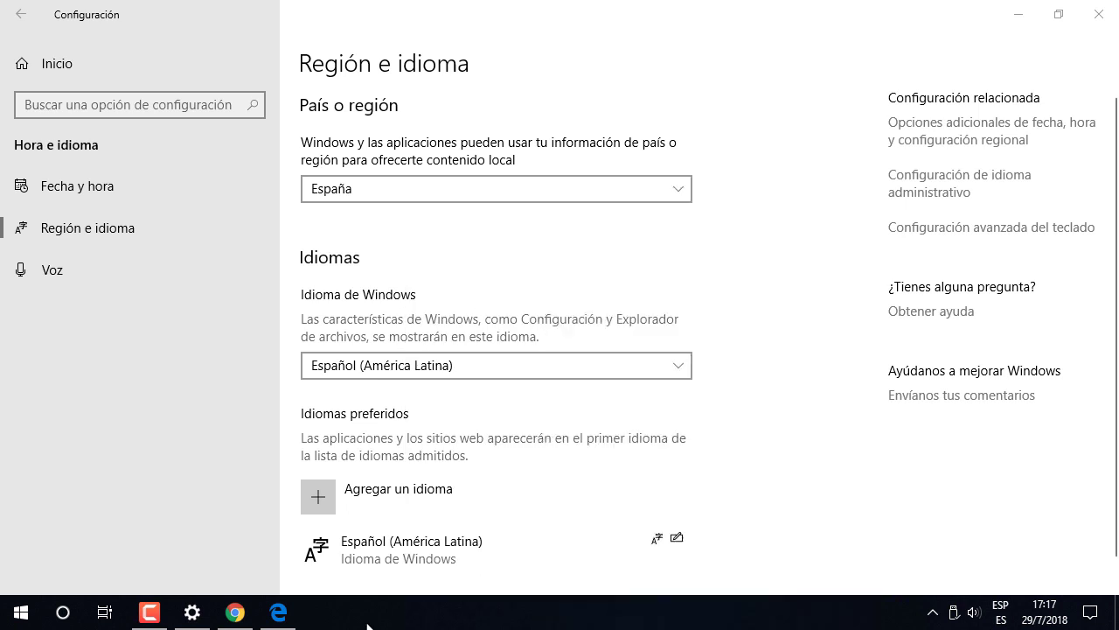
- View Cortana's suggestions, close the pane, and reopen it to inspect the Hablar a Cortana option
{"action": "left_click", "coordinate": [62, 613]}
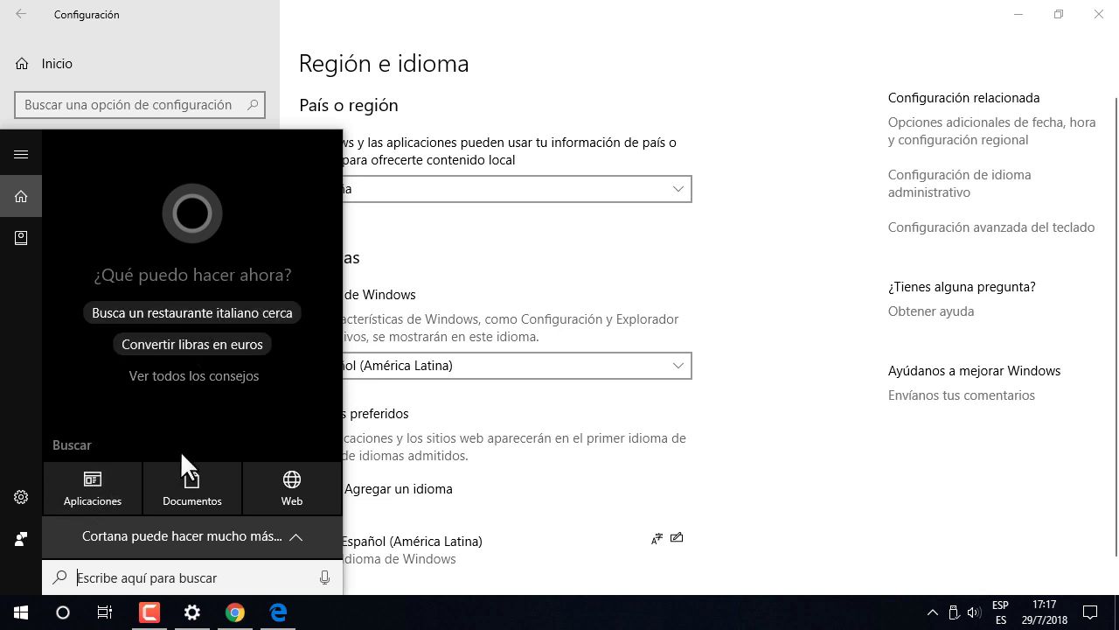
{"action": "left_click", "coordinate": [805, 311]}
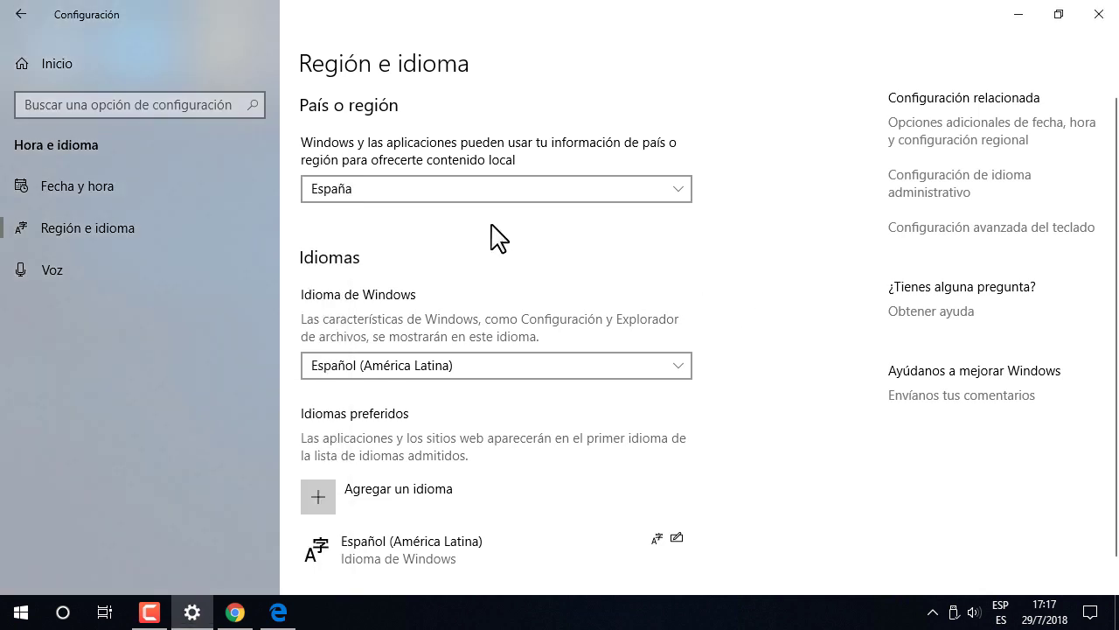
{"action": "left_click", "coordinate": [63, 612]}
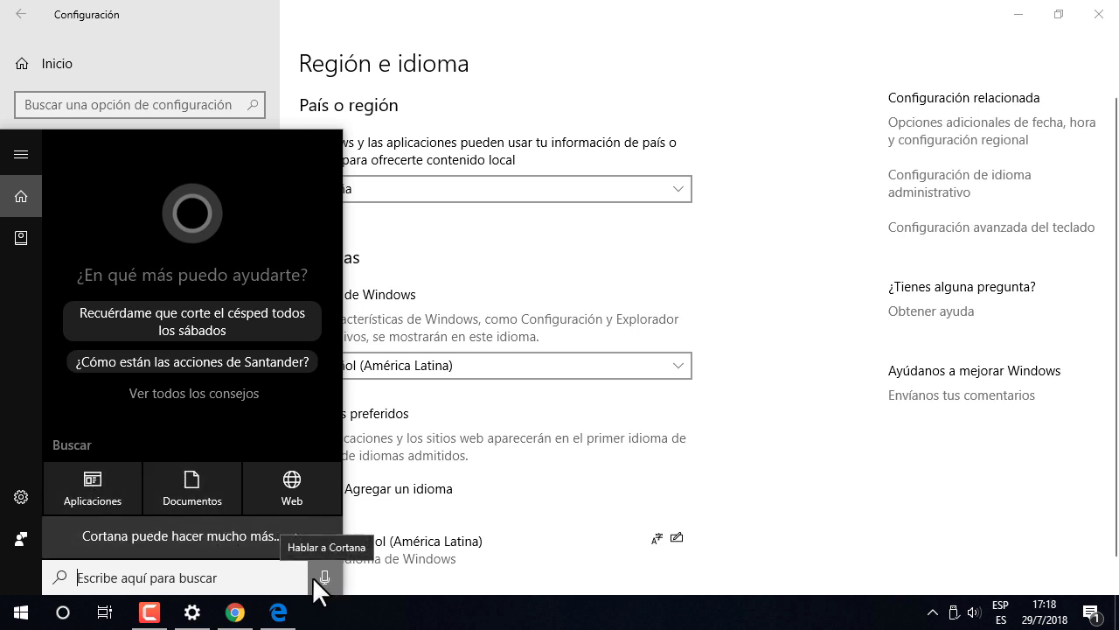
- Open the Documentos folder, select Dos.docx, and briefly view Cortana's voice option over the folder
{"action": "left_click", "coordinate": [21, 612]}
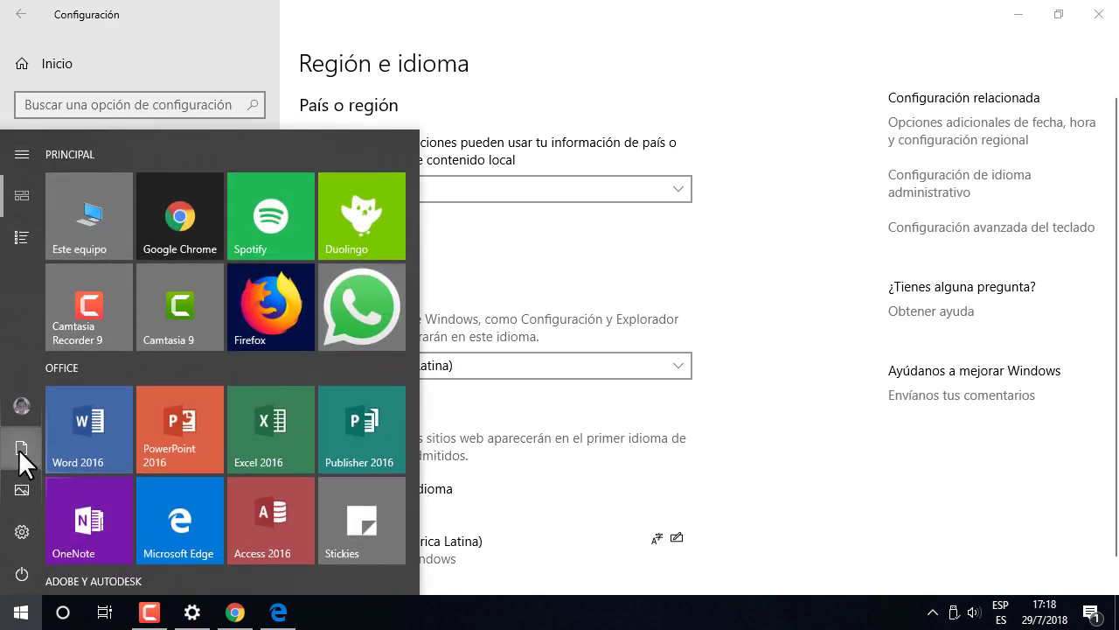
{"action": "left_click", "coordinate": [21, 448]}
{"action": "left_click", "coordinate": [243, 313]}
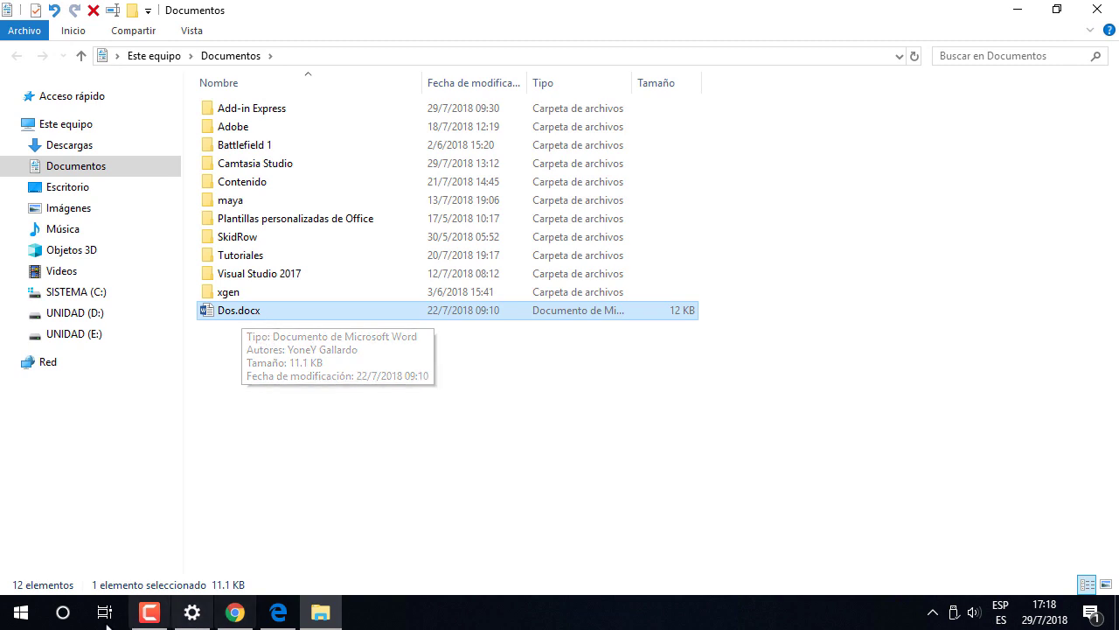
{"action": "left_click", "coordinate": [73, 617]}
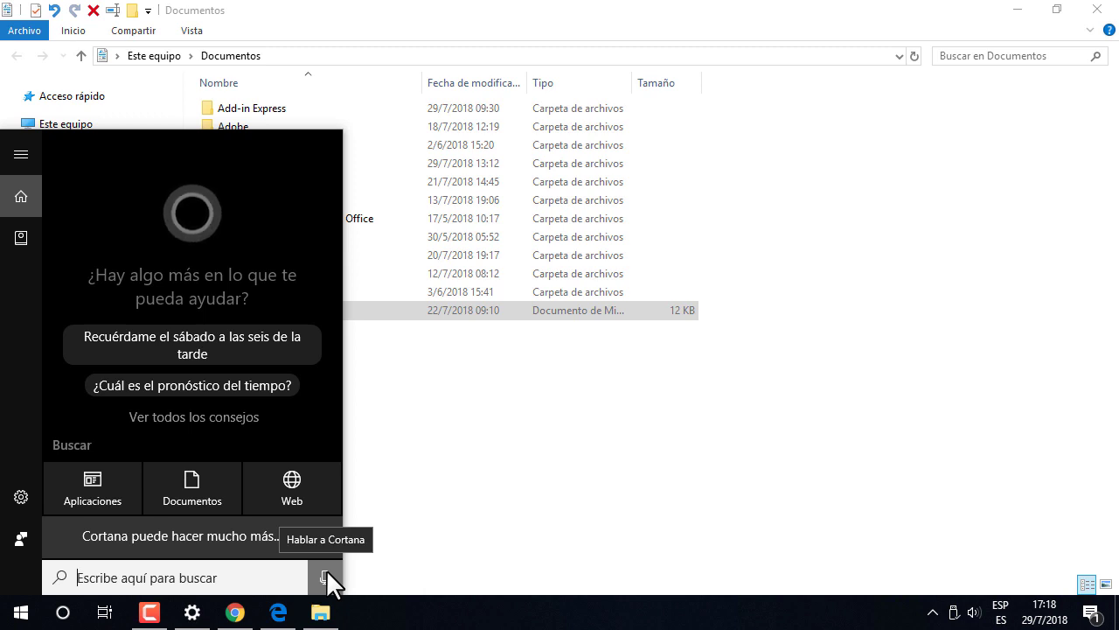
{"action": "left_click", "coordinate": [457, 493]}
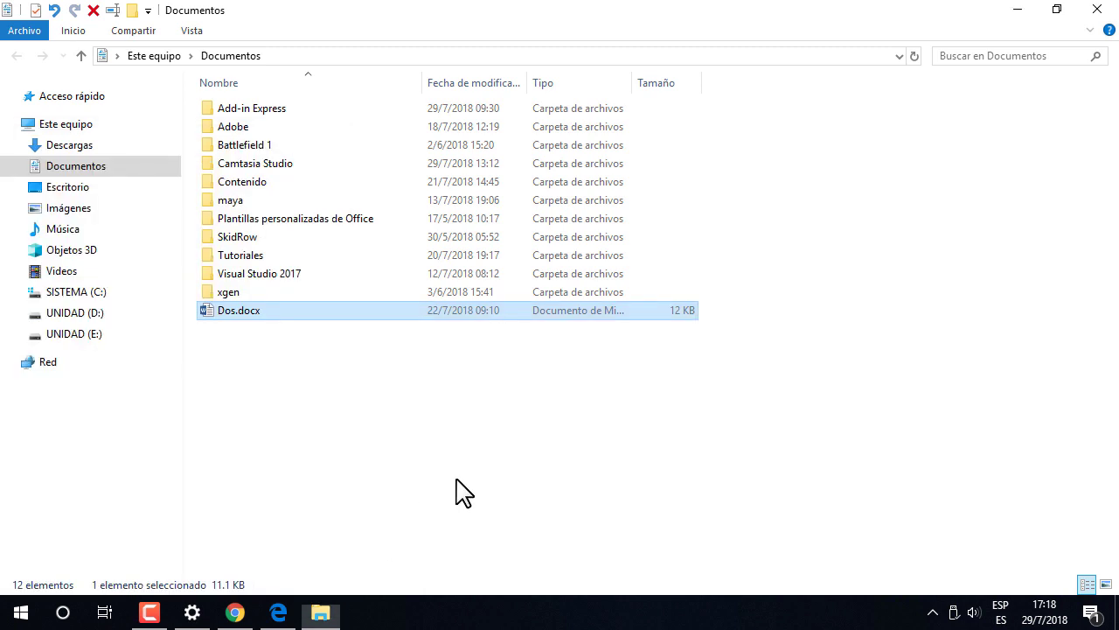
- Rename the Dos.docx document as Trabajo final de tesis.docx
{"action": "left_click", "coordinate": [228, 310]}
{"action": "type", "text": "Traba"}
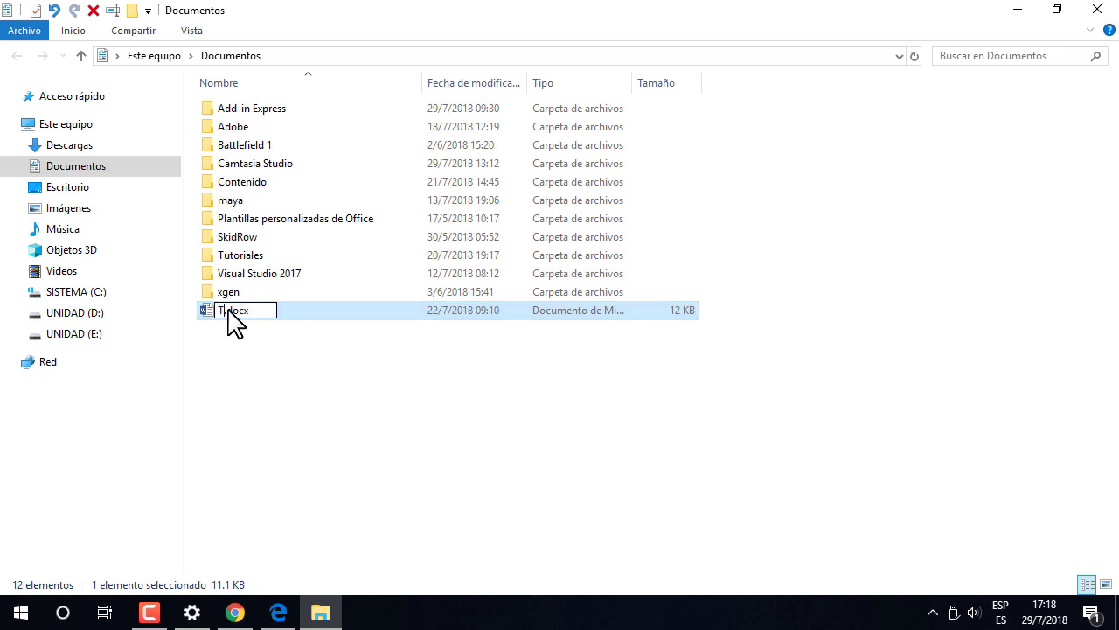
{"action": "type", "text": "jo final d"}
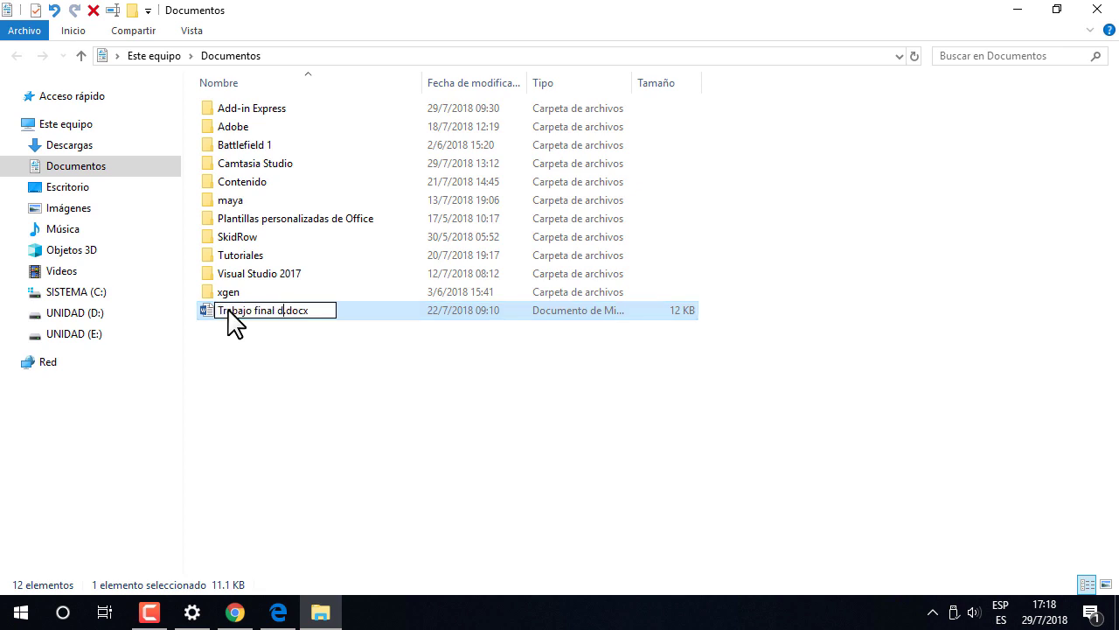
{"action": "type", "text": "e tesis"}
{"action": "key", "text": "Return"}
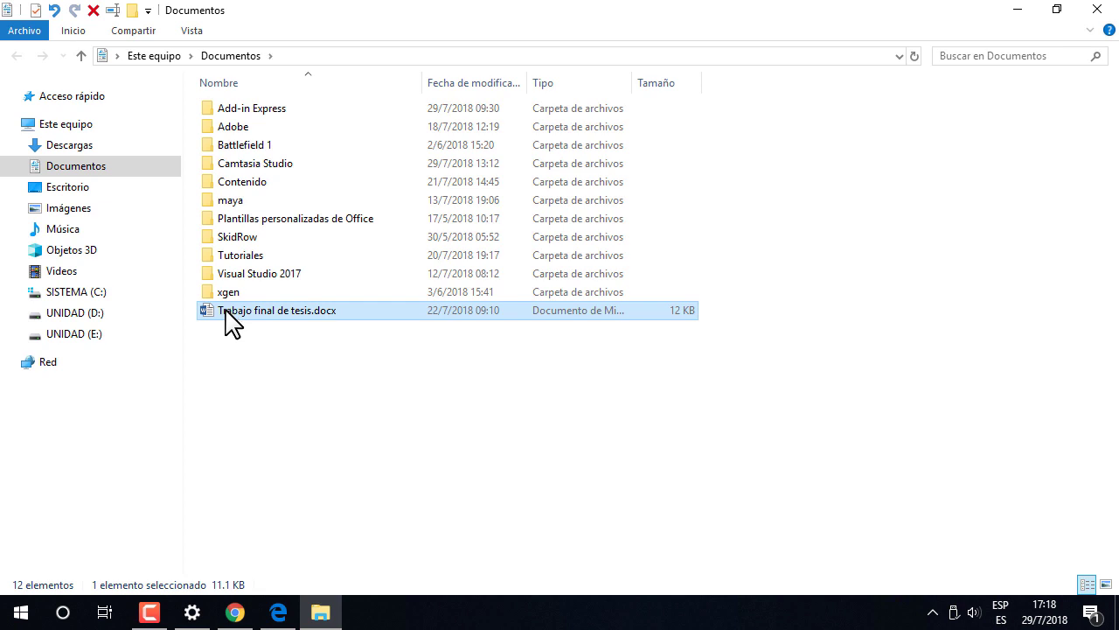
- View Cortana's voice option and suggestions over the Documentos folder with the thesis document, and return to the Región e idioma settings
{"action": "left_click", "coordinate": [64, 615]}
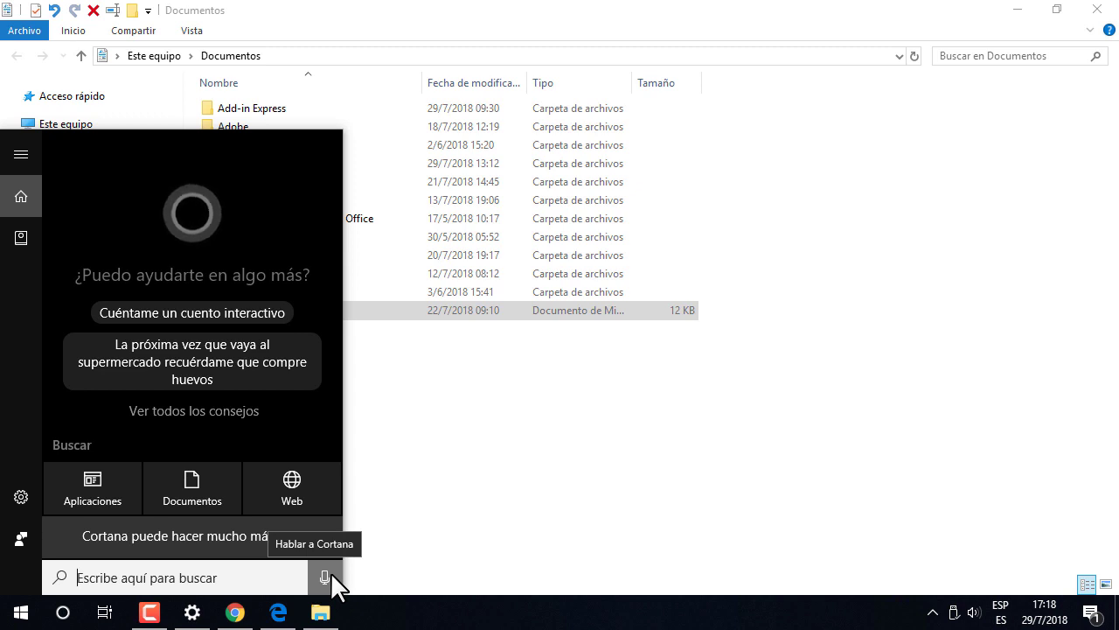
{"action": "left_click", "coordinate": [465, 452]}
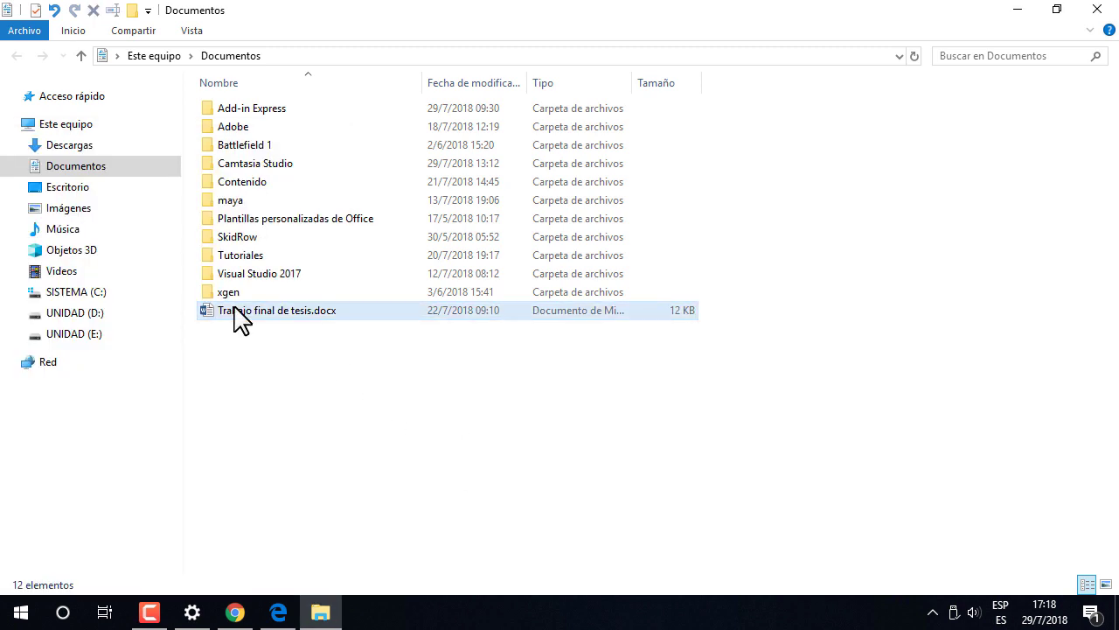
{"action": "left_click", "coordinate": [241, 316]}
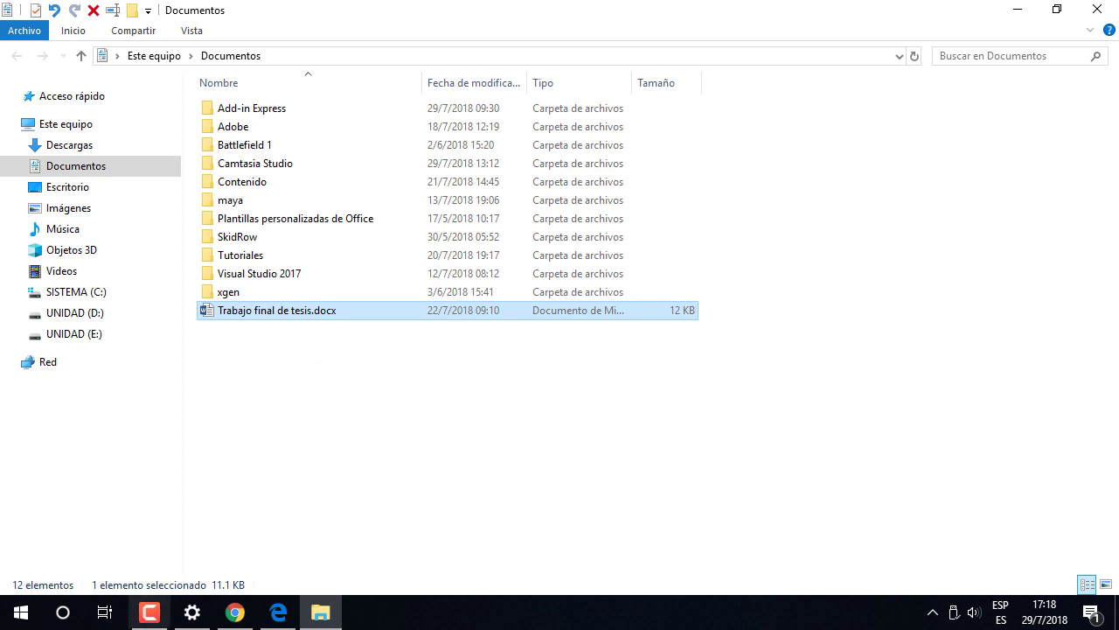
{"action": "left_click", "coordinate": [62, 612]}
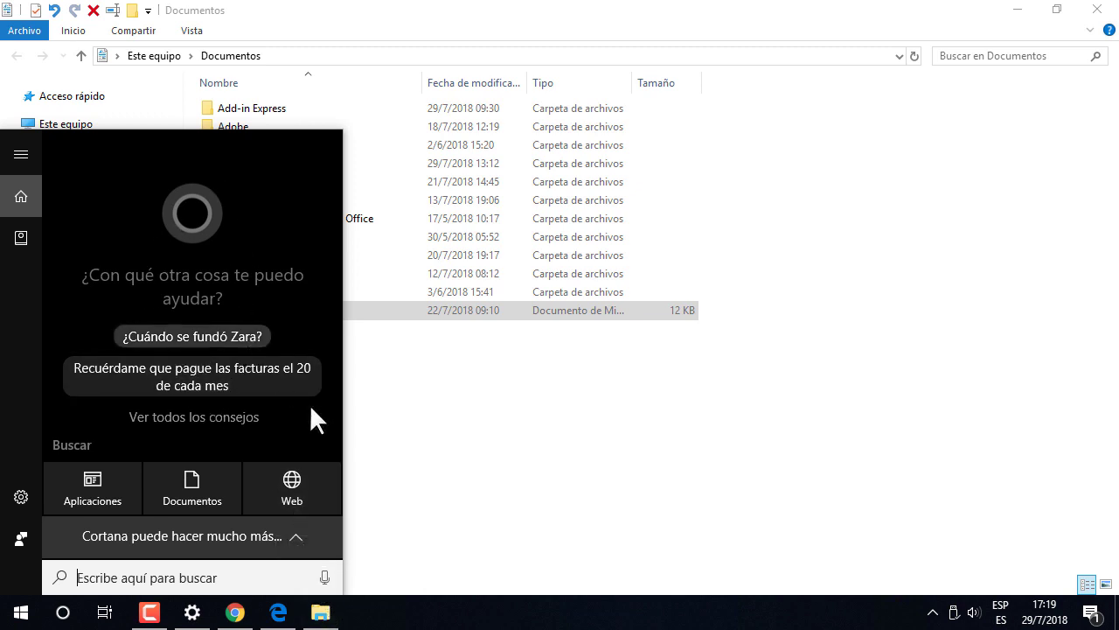
{"action": "left_click", "coordinate": [433, 437]}
{"action": "left_click", "coordinate": [432, 449]}
{"action": "left_click", "coordinate": [191, 610]}
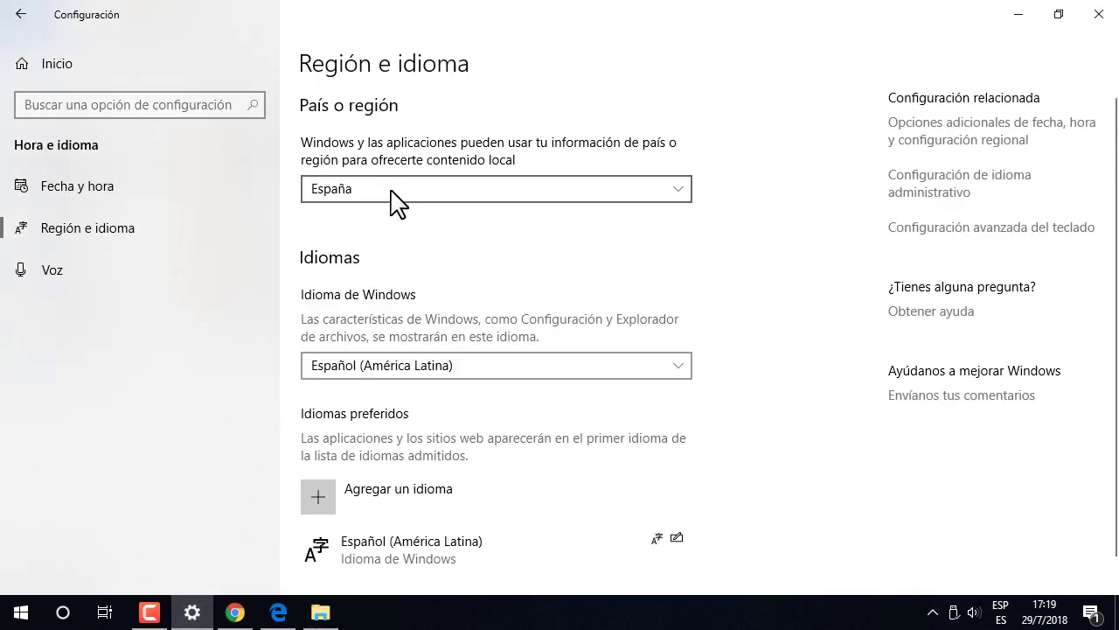
- Set País o región back to Bolivia
{"action": "left_click", "coordinate": [393, 200]}
{"action": "scroll", "coordinate": [387, 249], "scroll_direction": "up", "scroll_amount": 5}
{"action": "scroll", "coordinate": [388, 266], "scroll_direction": "up", "scroll_amount": 11}
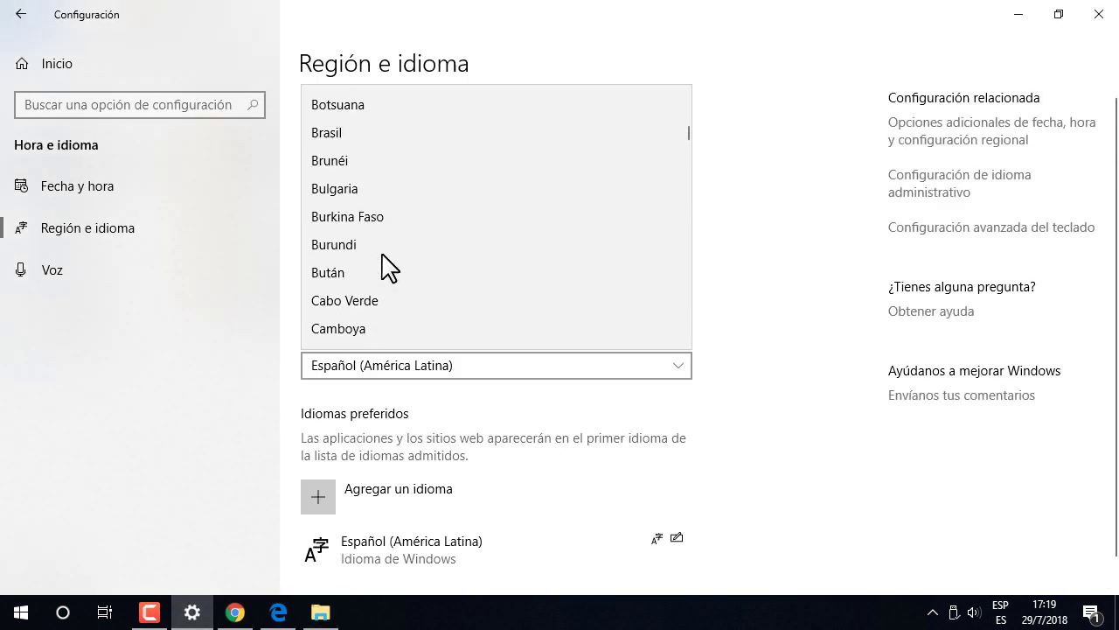
{"action": "scroll", "coordinate": [388, 266], "scroll_direction": "up", "scroll_amount": 1}
{"action": "scroll", "coordinate": [383, 266], "scroll_direction": "up", "scroll_amount": 3}
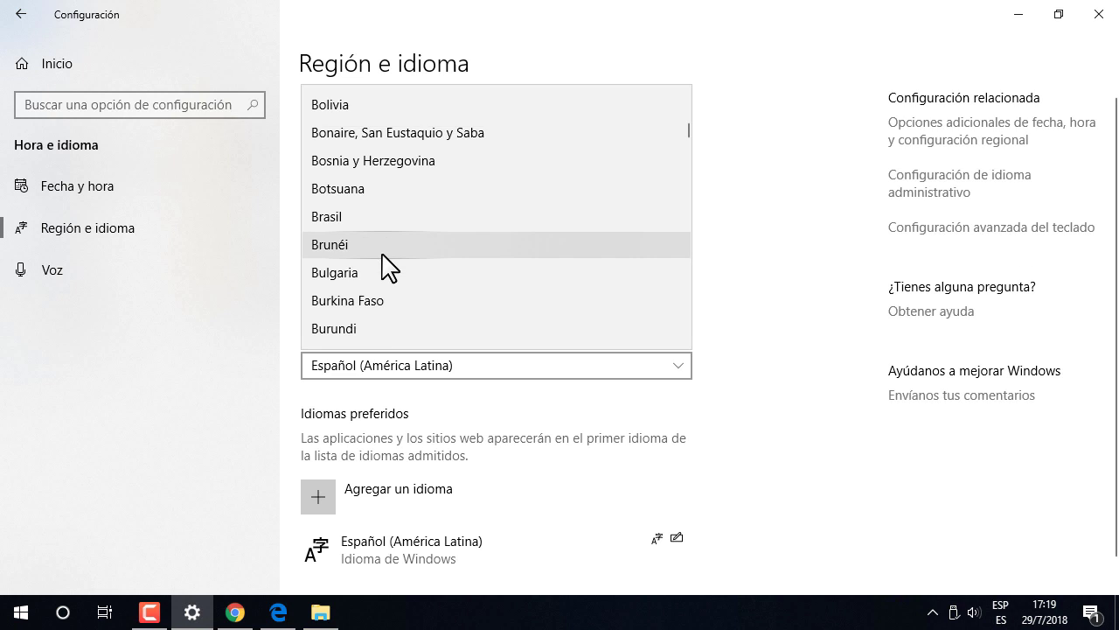
{"action": "left_click", "coordinate": [358, 147]}
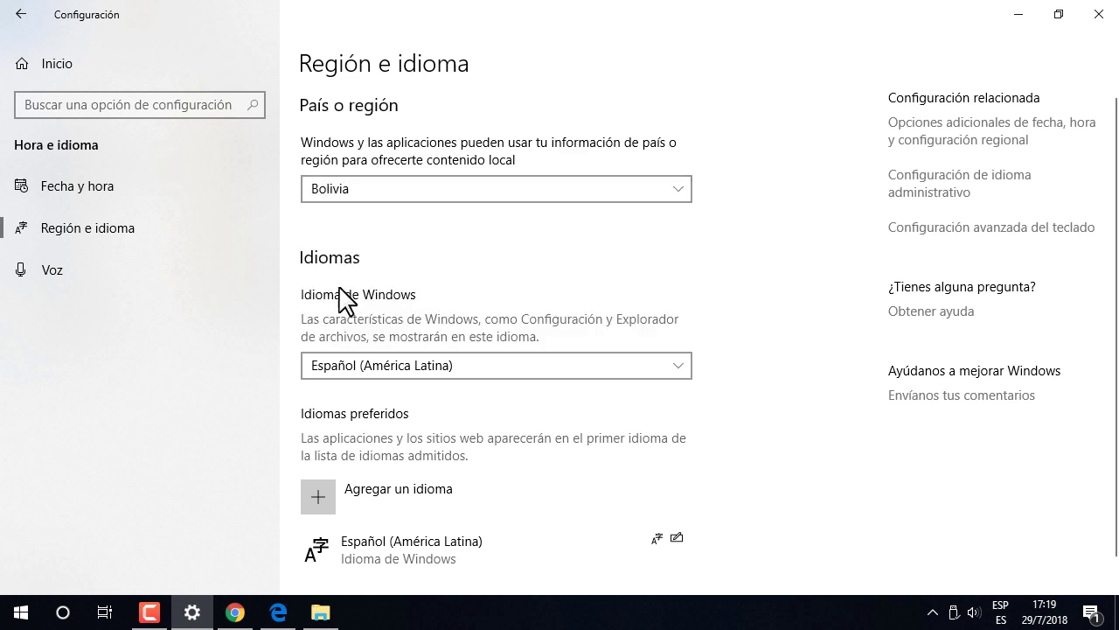
- Check Cortana's availability under the Bolivia region, close its pane, and switch to Microsoft Edge with the "universidades" search
{"action": "left_click", "coordinate": [62, 612]}
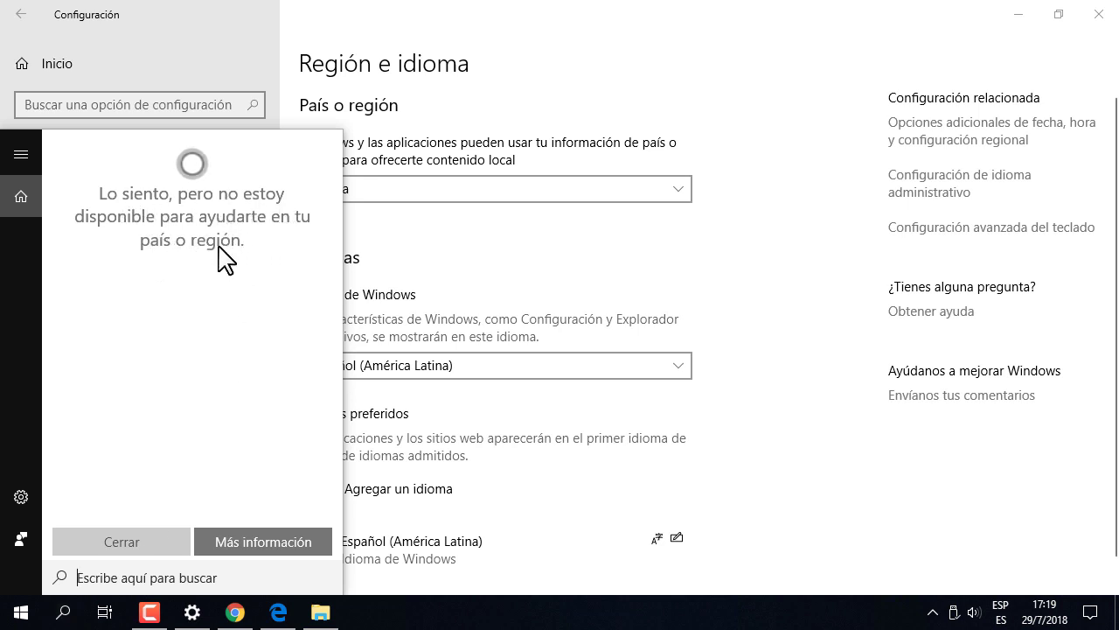
{"action": "left_click", "coordinate": [829, 385]}
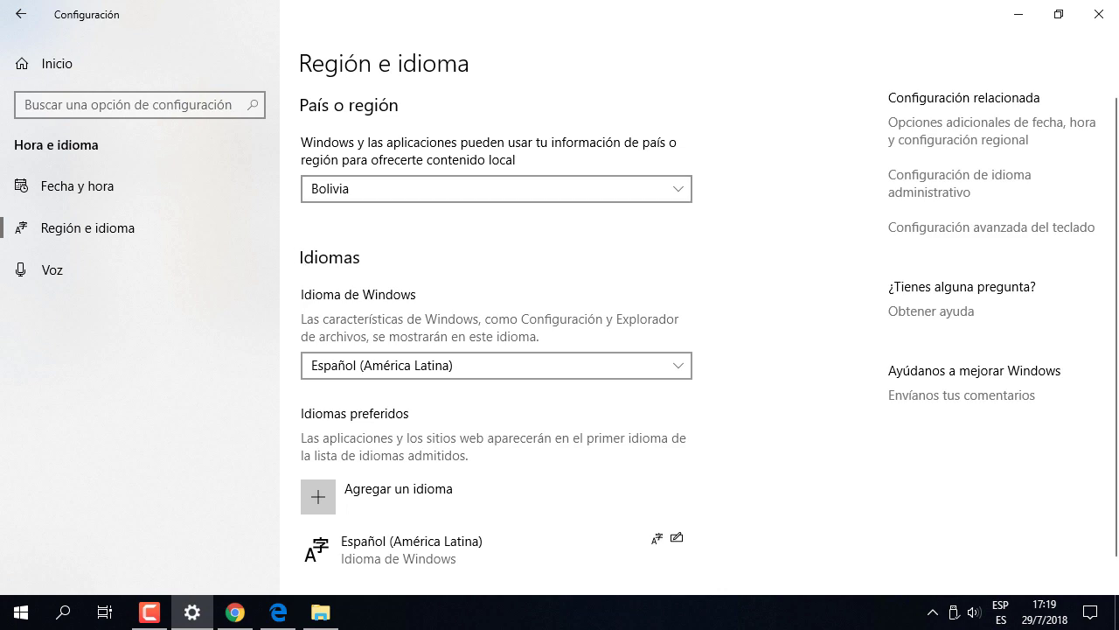
{"action": "left_click", "coordinate": [278, 612]}
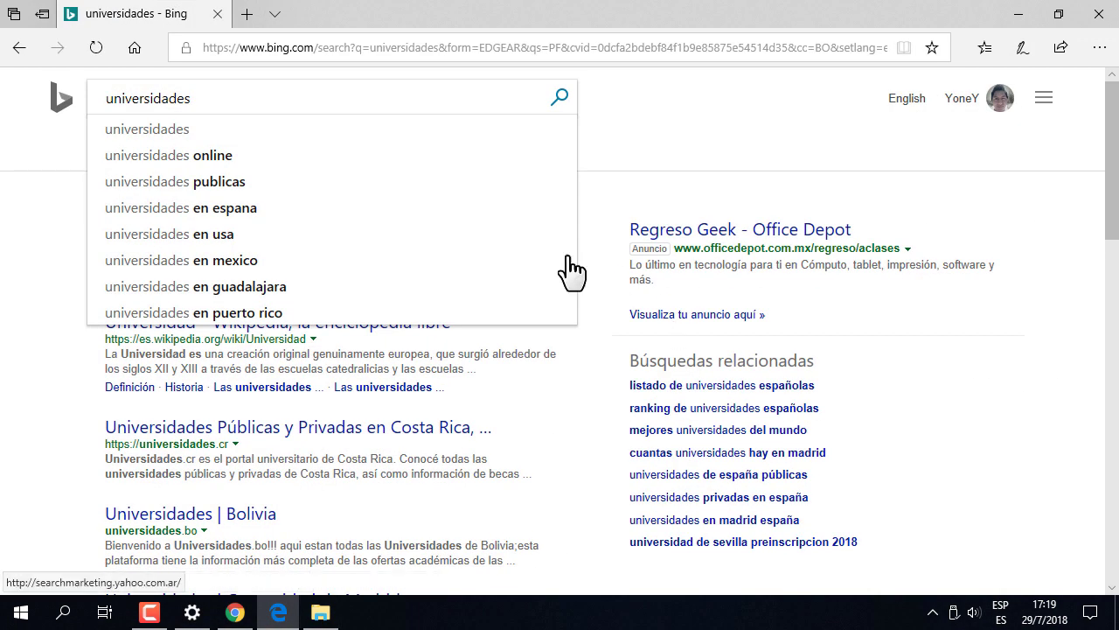
- Dismiss the Bing search suggestions, leave Microsoft Edge and return to the preferred languages in the Región e idioma settings
{"action": "left_click", "coordinate": [579, 417]}
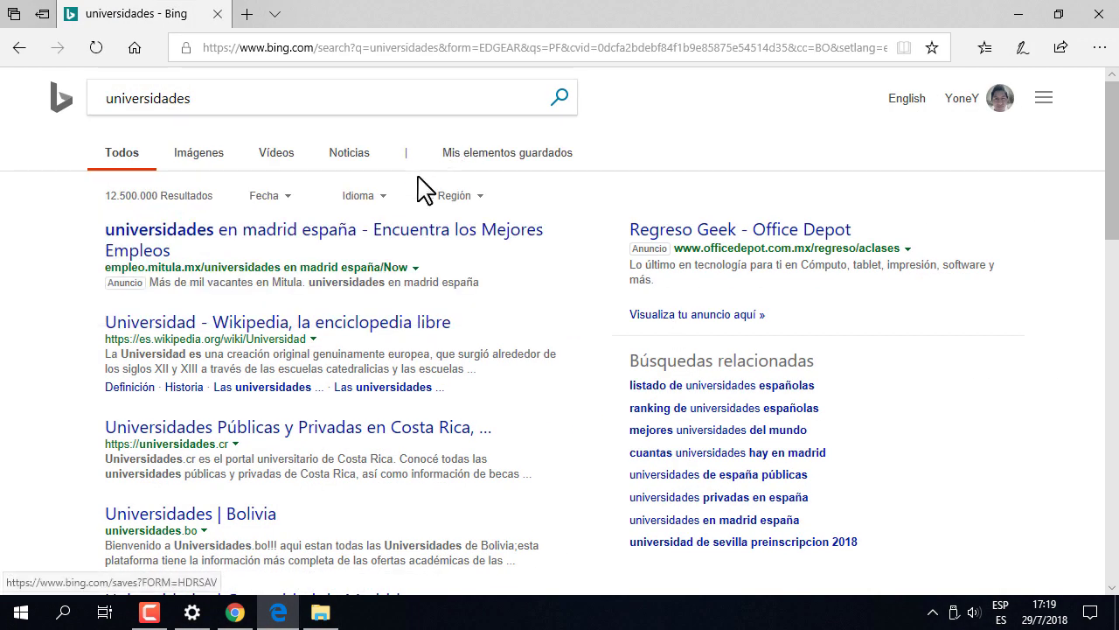
{"action": "left_click", "coordinate": [1015, 15]}
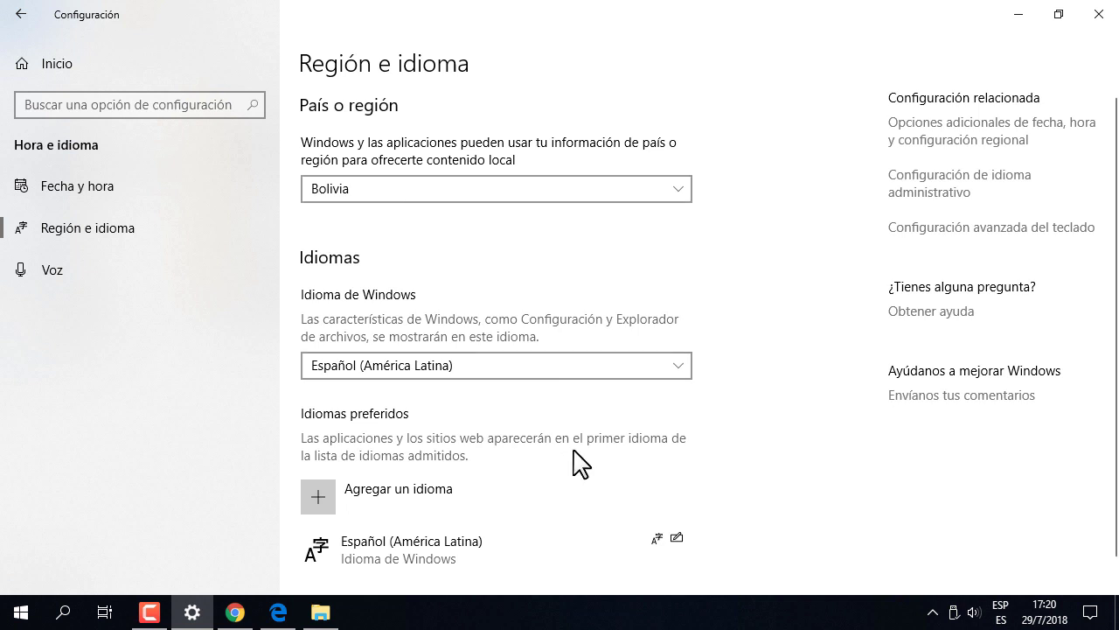
{"action": "scroll", "coordinate": [772, 475], "scroll_direction": "down", "scroll_amount": 1}
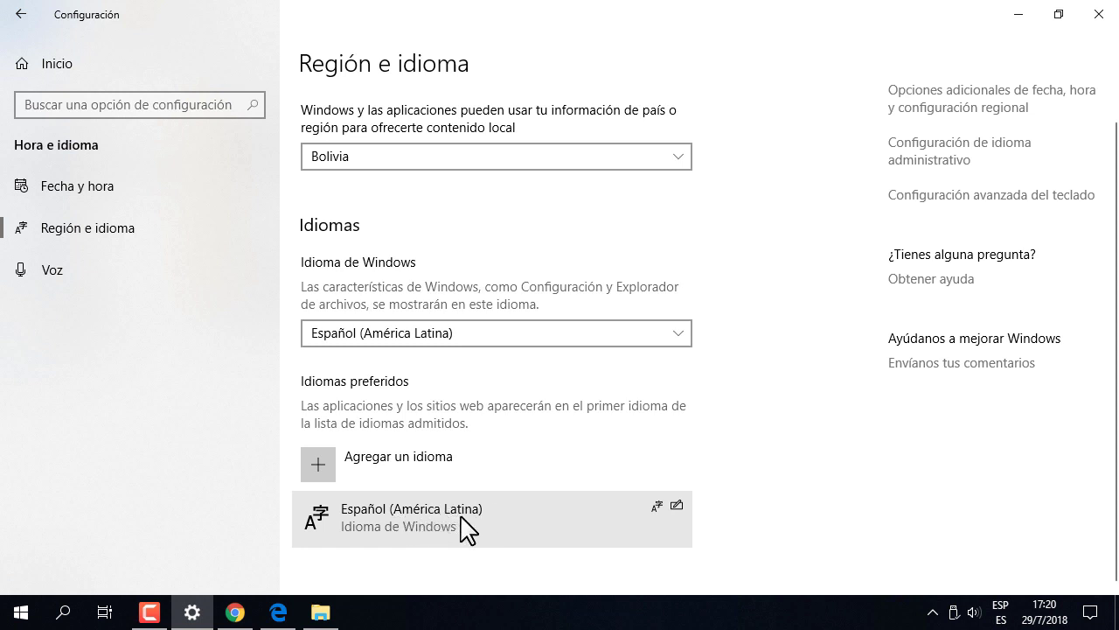
- Open Stickies, make the note purple and write SISTEMA OPERATIVO and TECLADO on two lines
{"action": "left_click", "coordinate": [26, 610]}
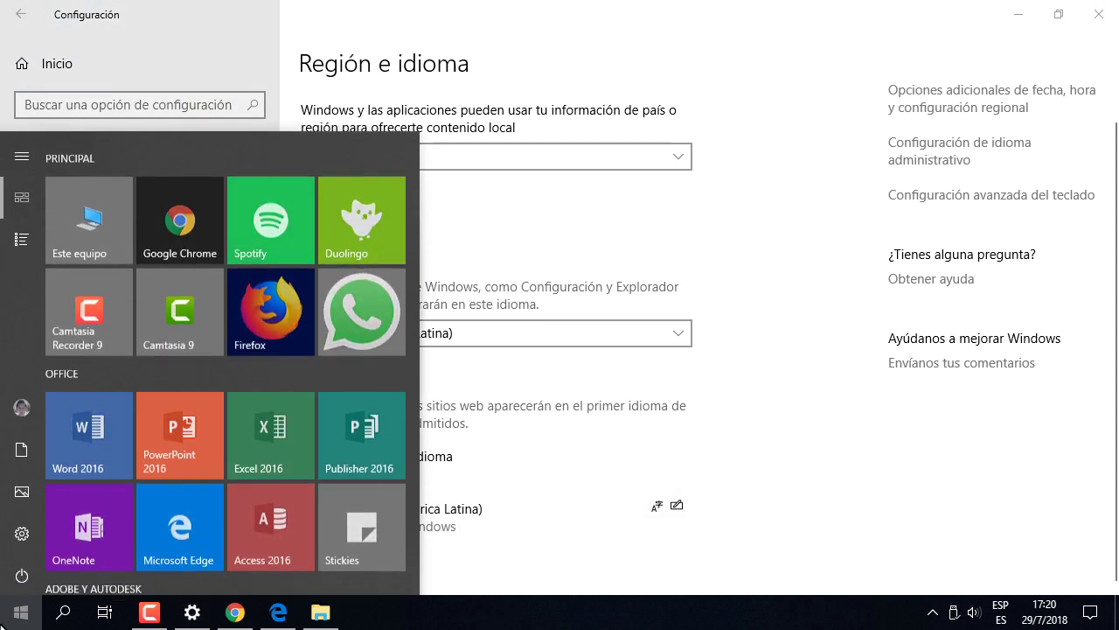
{"action": "left_click", "coordinate": [363, 520]}
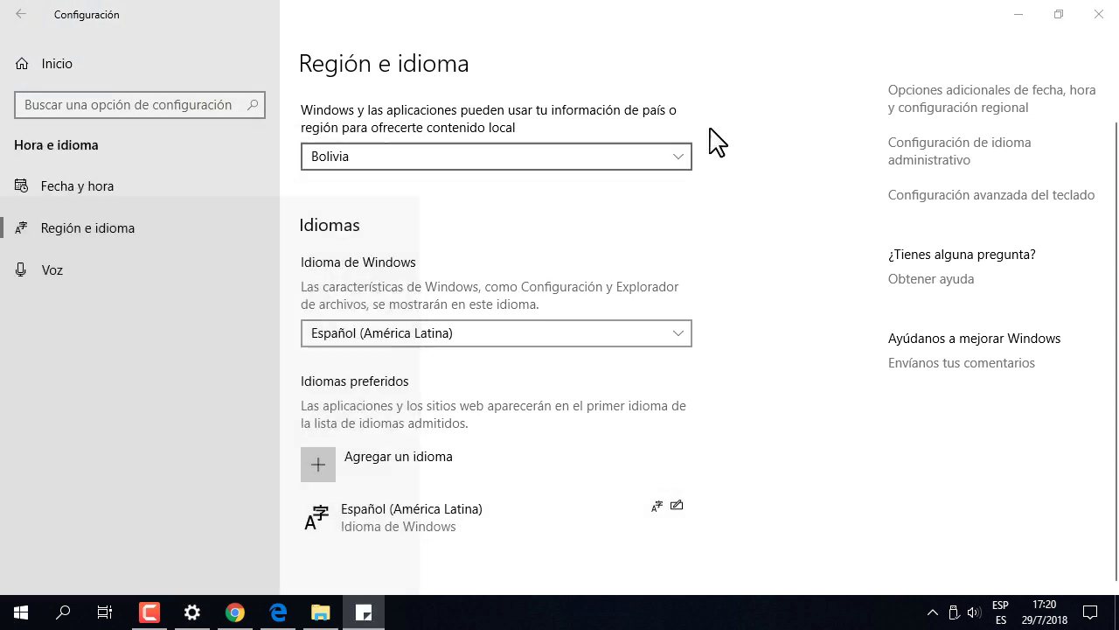
{"action": "left_click", "coordinate": [681, 139]}
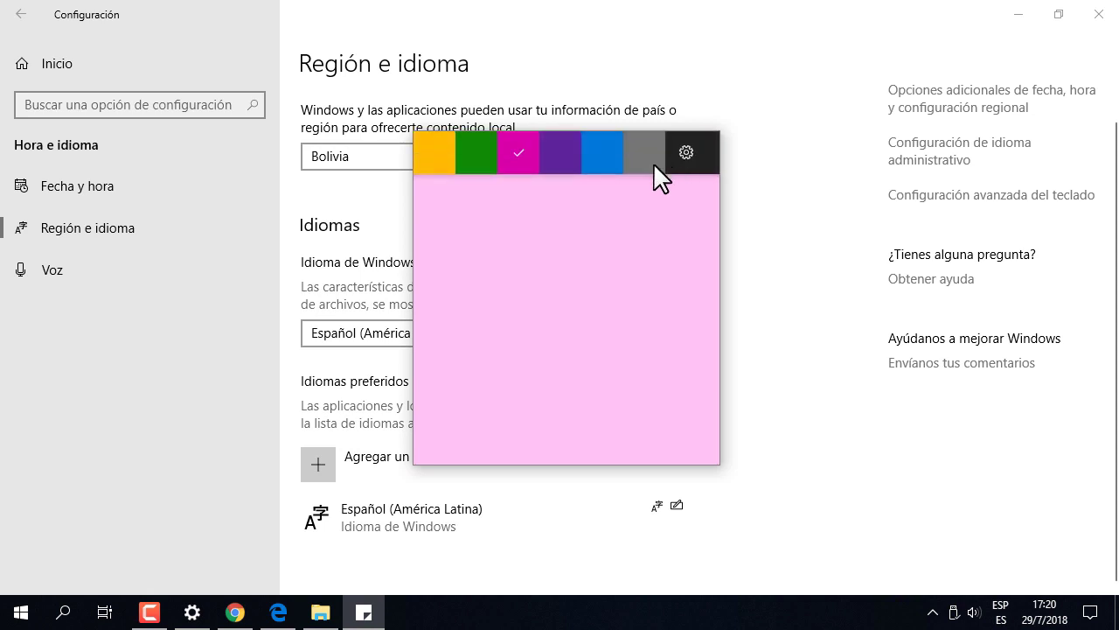
{"action": "left_click", "coordinate": [566, 153]}
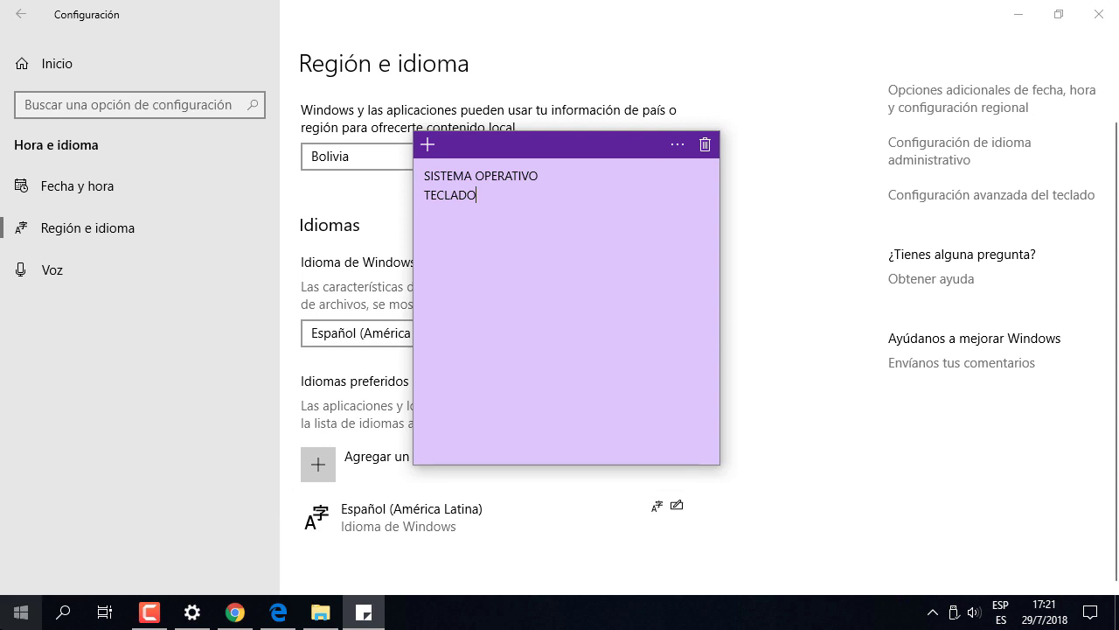
- Examine the display language of the Start menu, the Documentos folder's Inicio commands and the thesis document's context options
{"action": "left_click", "coordinate": [21, 613]}
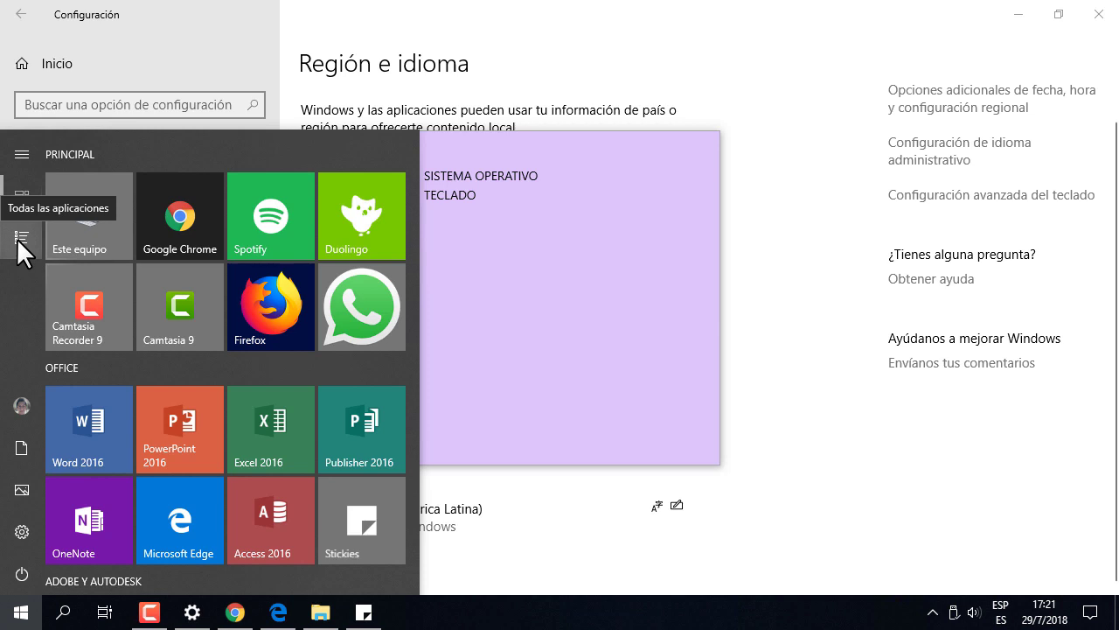
{"action": "left_click", "coordinate": [321, 610]}
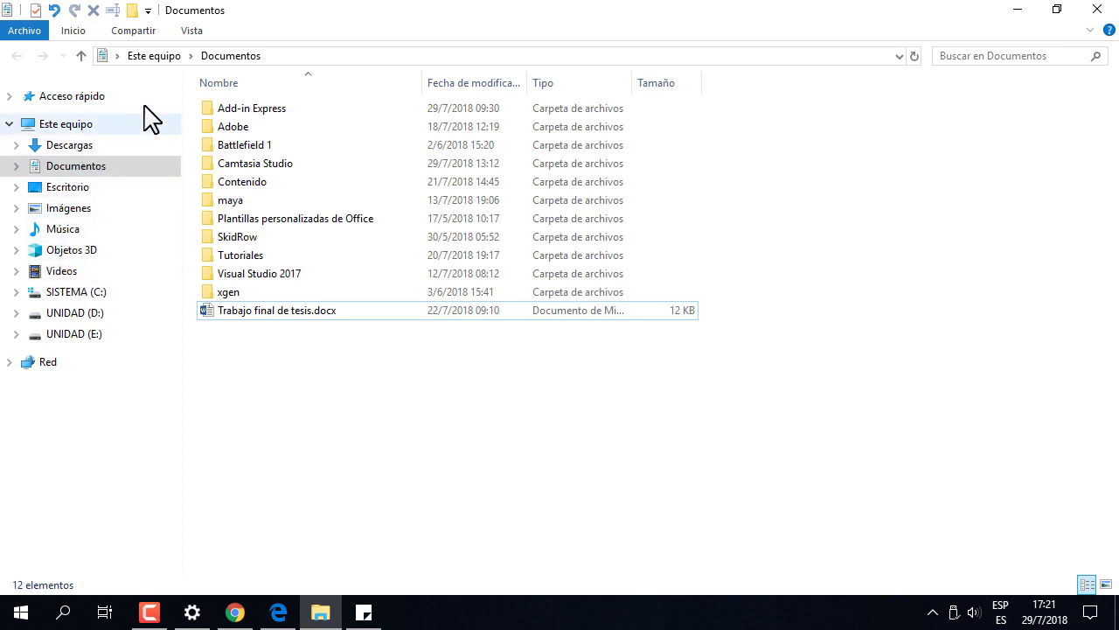
{"action": "left_click", "coordinate": [74, 31]}
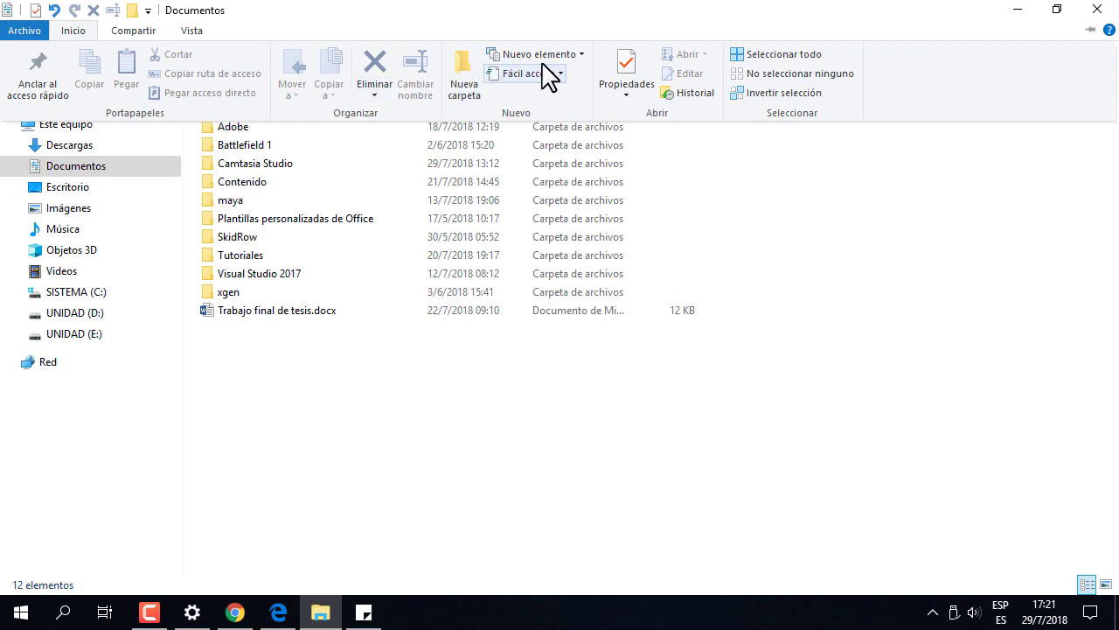
{"action": "left_click", "coordinate": [385, 489]}
{"action": "right_click", "coordinate": [263, 323]}
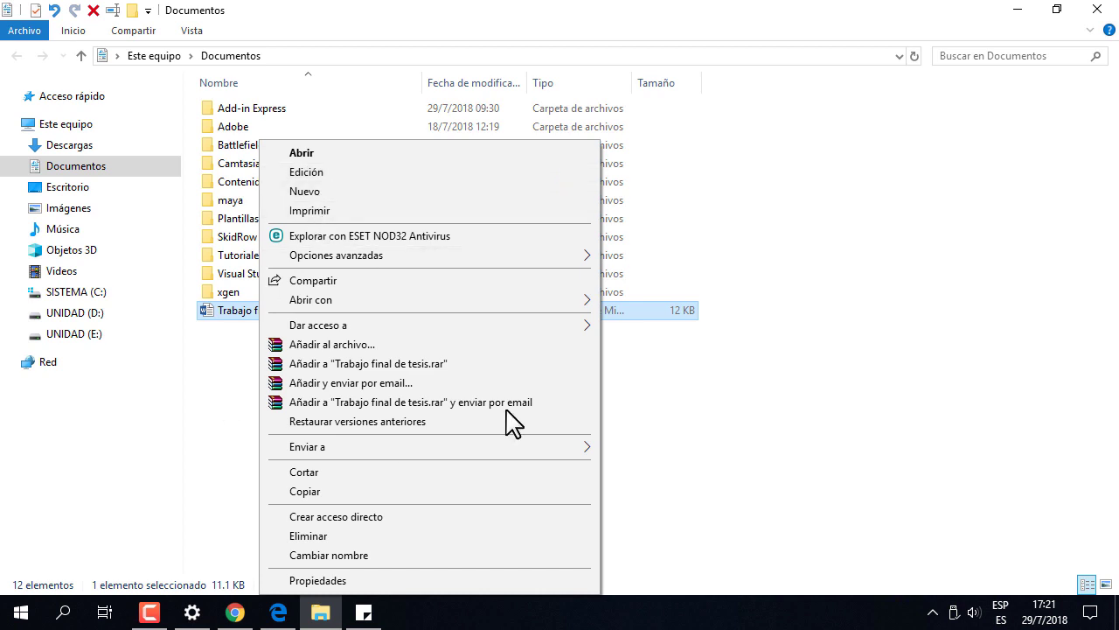
{"action": "left_click", "coordinate": [682, 415]}
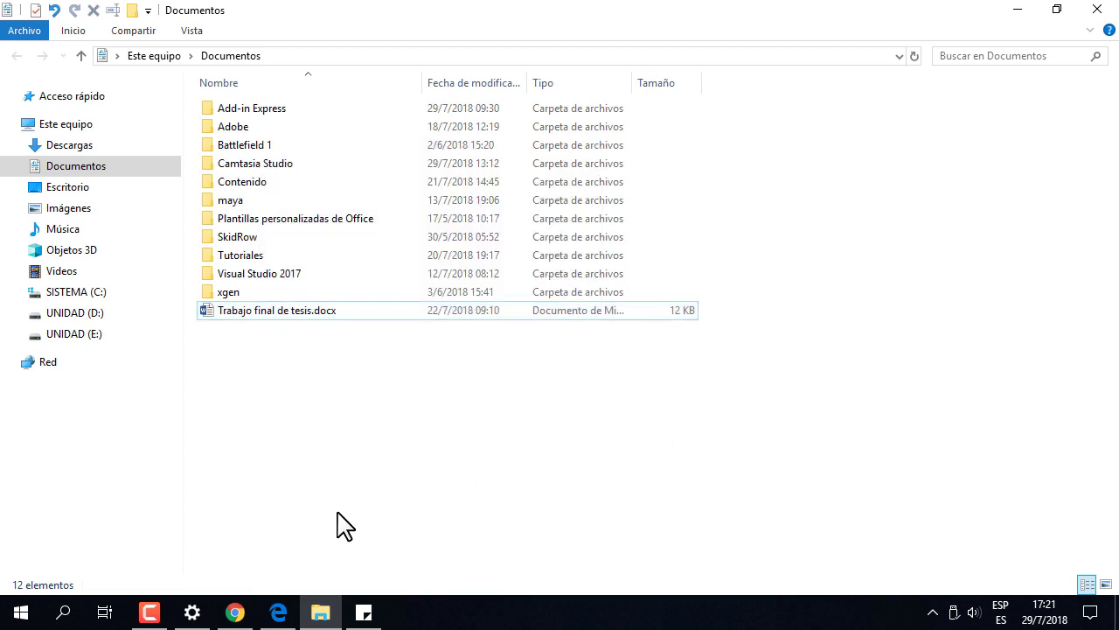
- Bring back the sticky note, highlight the SISTEMA OPERATIVO line, and return to the Documentos folder
{"action": "left_click", "coordinate": [364, 612]}
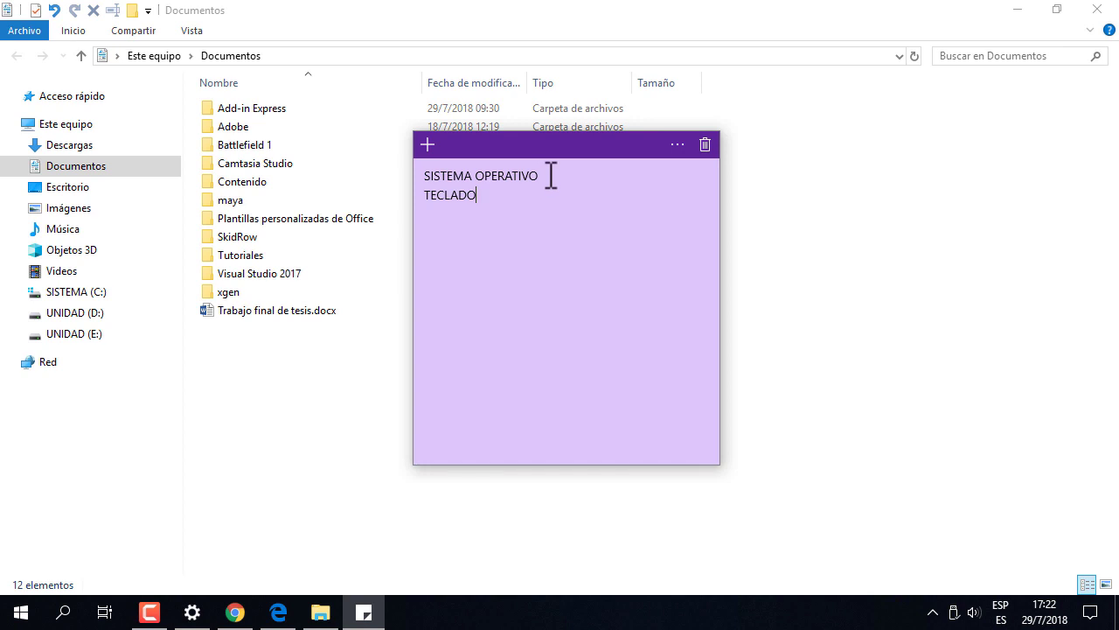
{"action": "left_click_drag", "start_coordinate": [551, 175], "coordinate": [424, 174]}
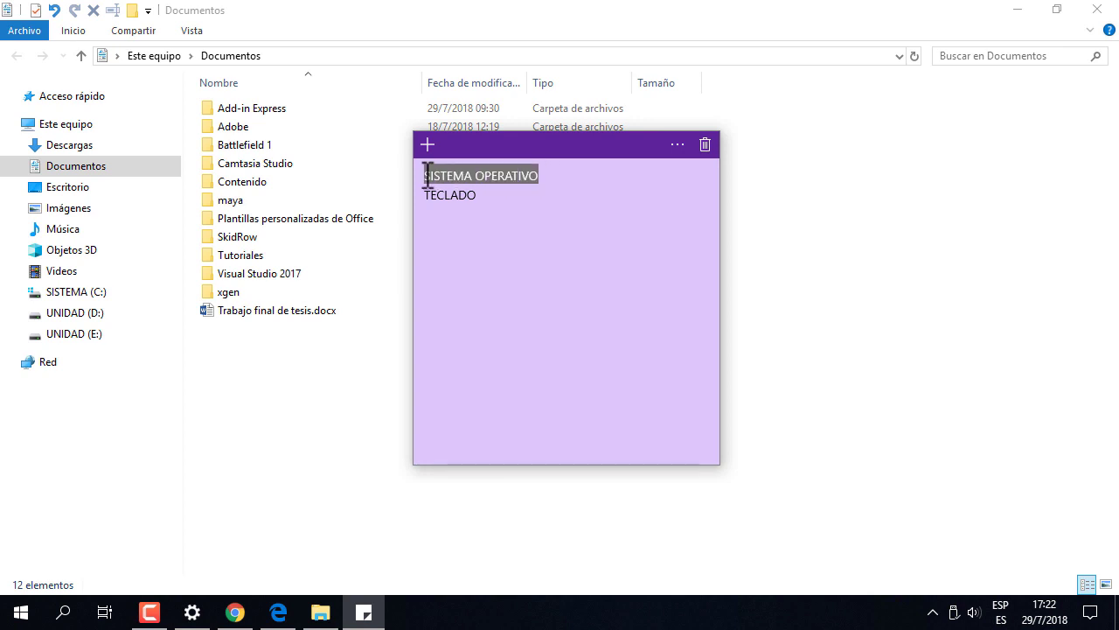
{"action": "left_click", "coordinate": [491, 529]}
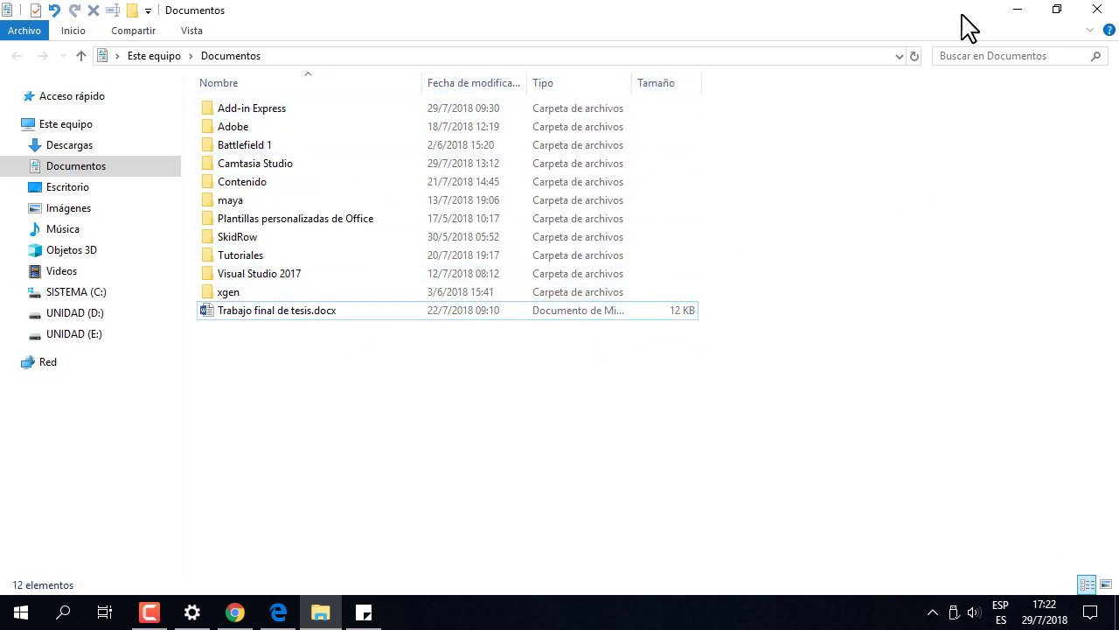
- Show the sticky note again and highlight its SISTEMA OPERATIVO and TECLADO lines in turn to compare both language concepts
{"action": "left_click", "coordinate": [365, 613]}
{"action": "left_click", "coordinate": [512, 196]}
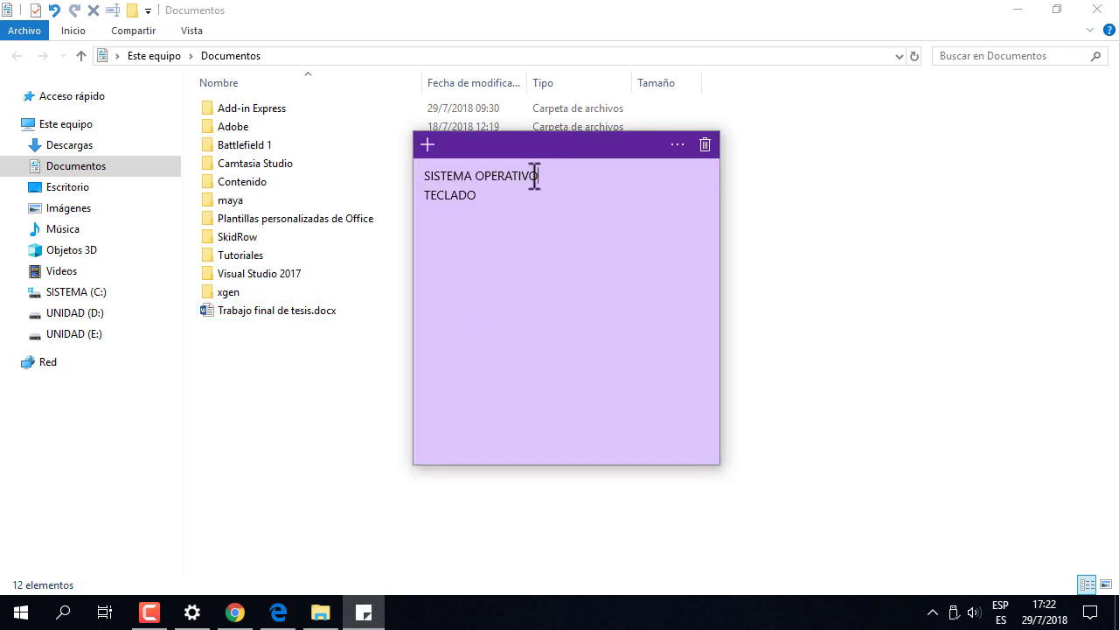
{"action": "left_click_drag", "start_coordinate": [537, 175], "coordinate": [423, 178]}
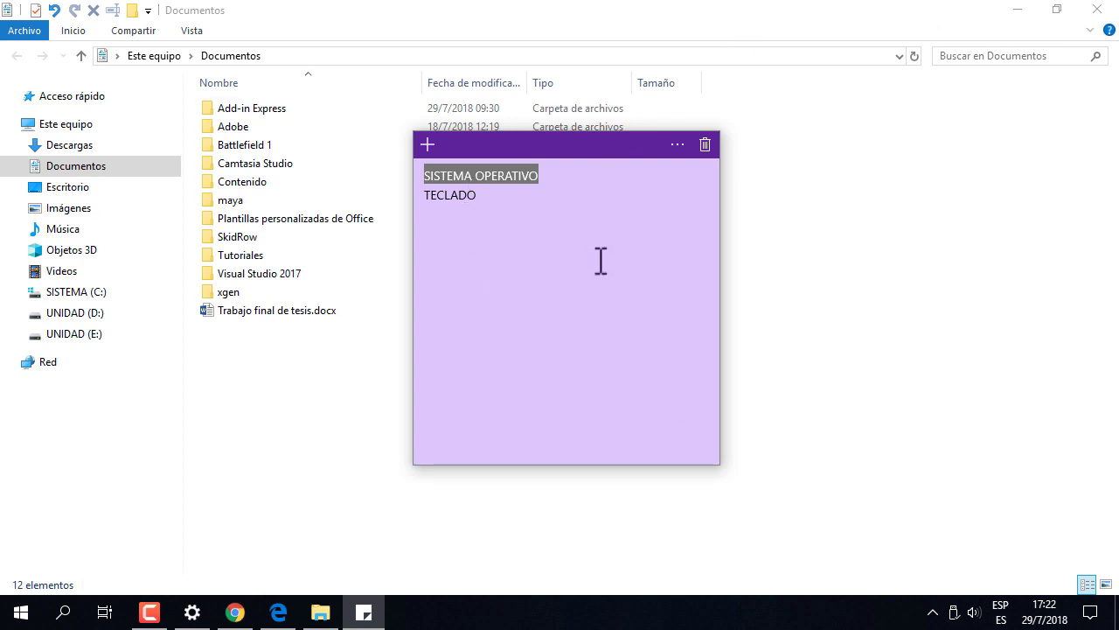
{"action": "left_click", "coordinate": [491, 197]}
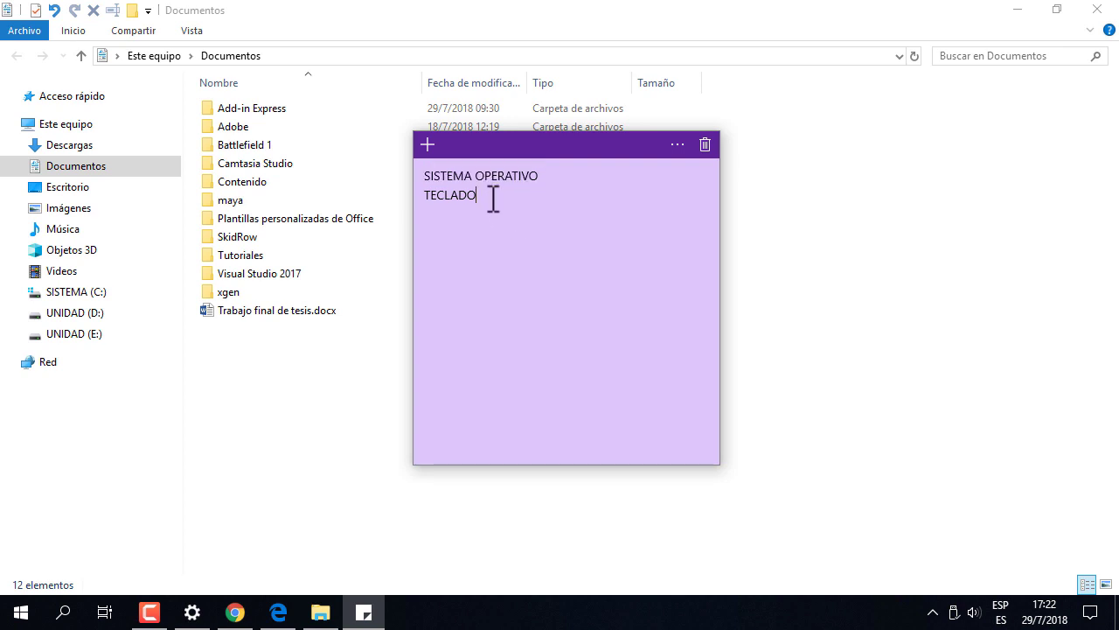
{"action": "left_click_drag", "start_coordinate": [493, 197], "coordinate": [422, 198]}
{"action": "left_click", "coordinate": [564, 176]}
{"action": "left_click_drag", "start_coordinate": [564, 176], "coordinate": [430, 175]}
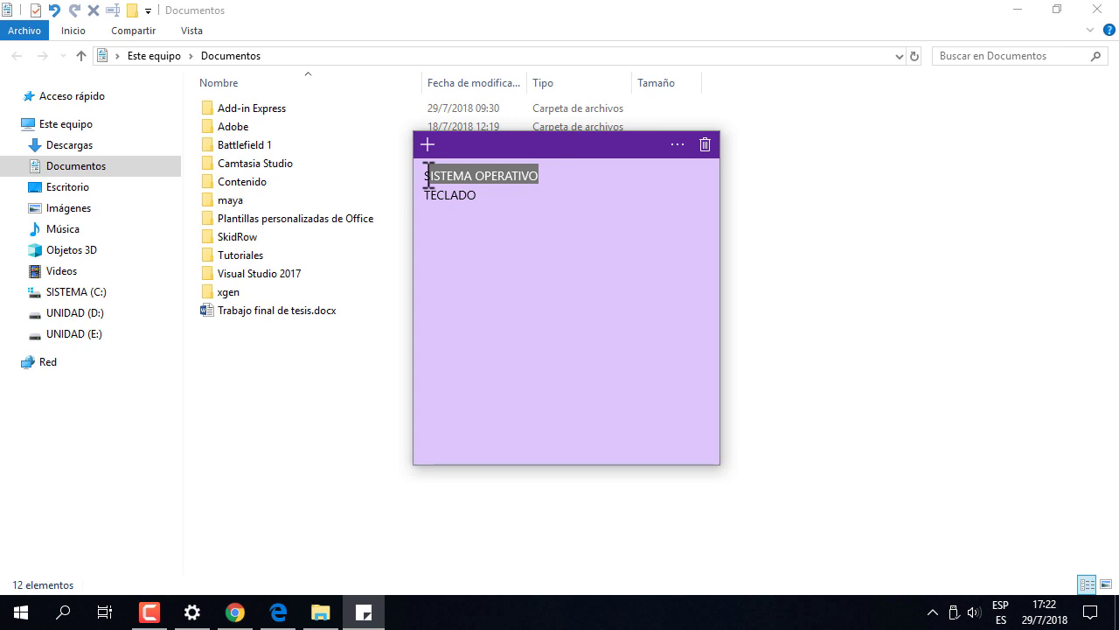
{"action": "left_click", "coordinate": [483, 210]}
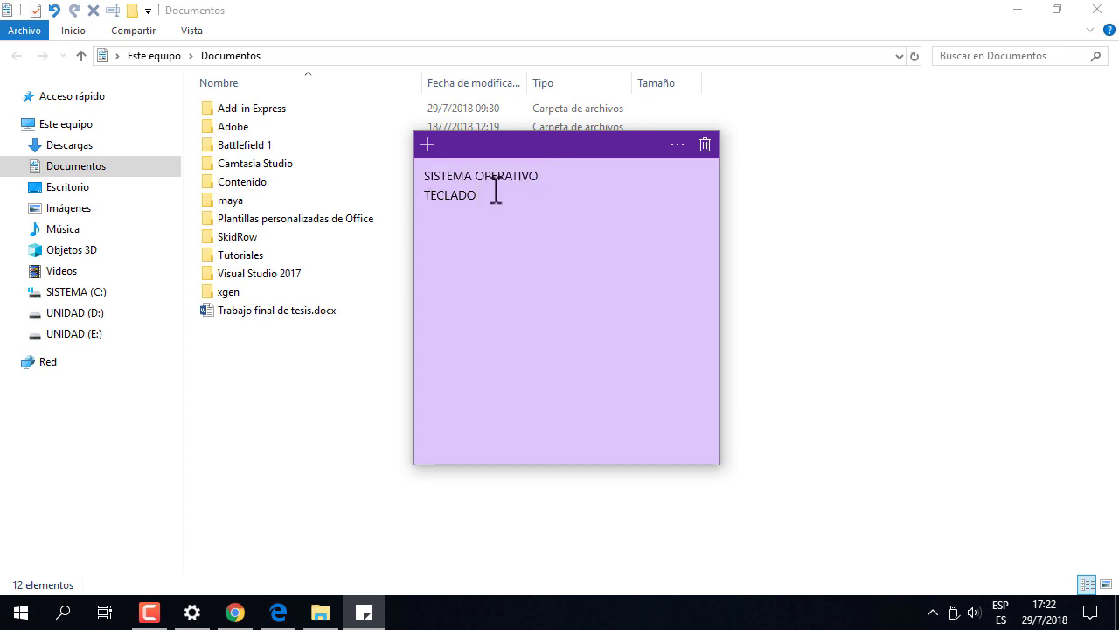
{"action": "left_click_drag", "start_coordinate": [496, 194], "coordinate": [430, 197]}
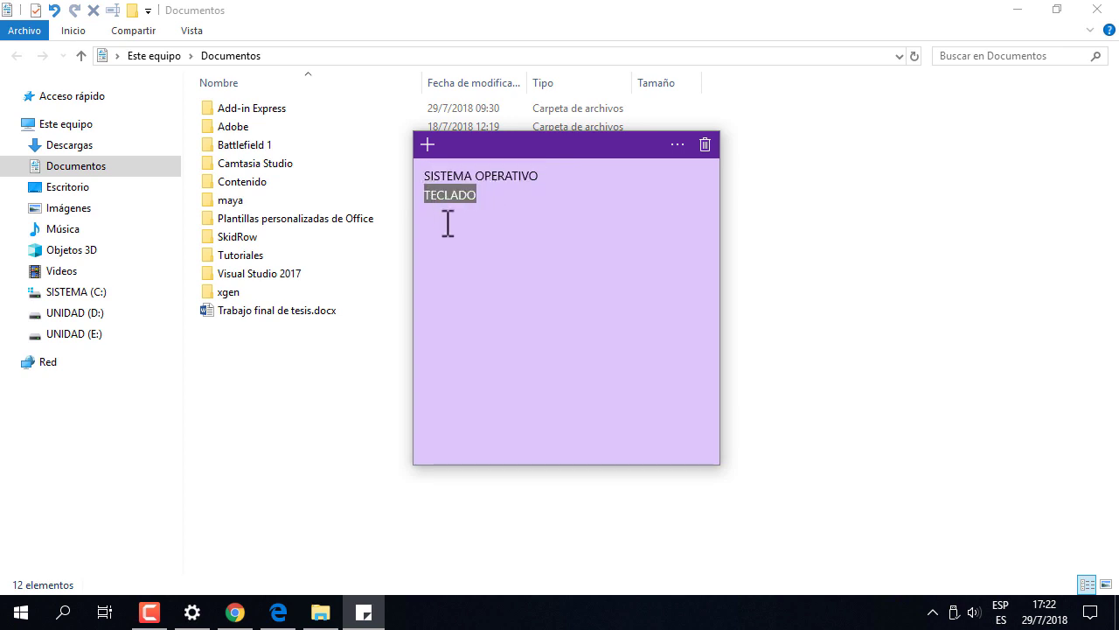
{"action": "left_click", "coordinate": [467, 243]}
{"action": "left_click_drag", "start_coordinate": [534, 175], "coordinate": [419, 173]}
{"action": "left_click_drag", "start_coordinate": [477, 195], "coordinate": [432, 196]}
{"action": "left_click", "coordinate": [482, 260]}
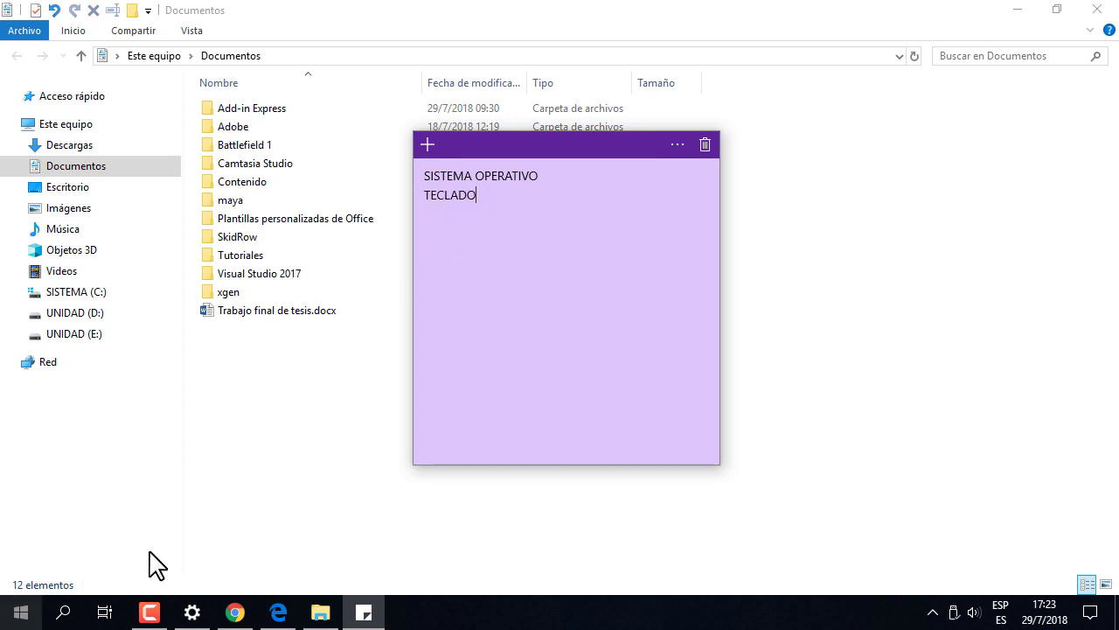
- Open Word 2016 and create a blank document
{"action": "left_click", "coordinate": [21, 612]}
{"action": "scroll", "coordinate": [207, 297], "scroll_direction": "down", "scroll_amount": 1}
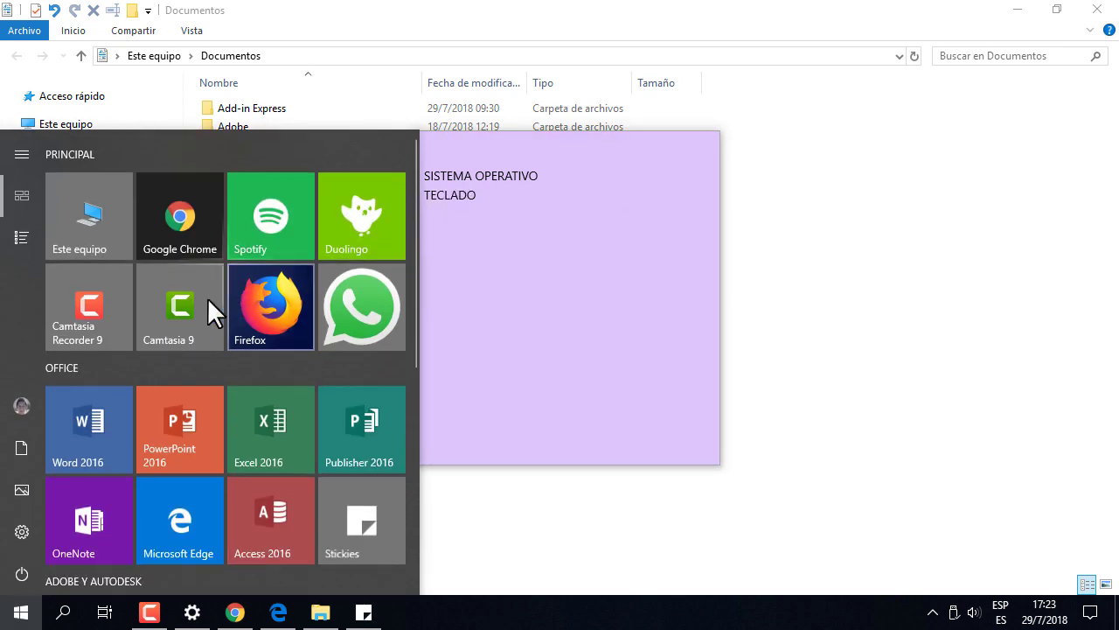
{"action": "left_click", "coordinate": [124, 428]}
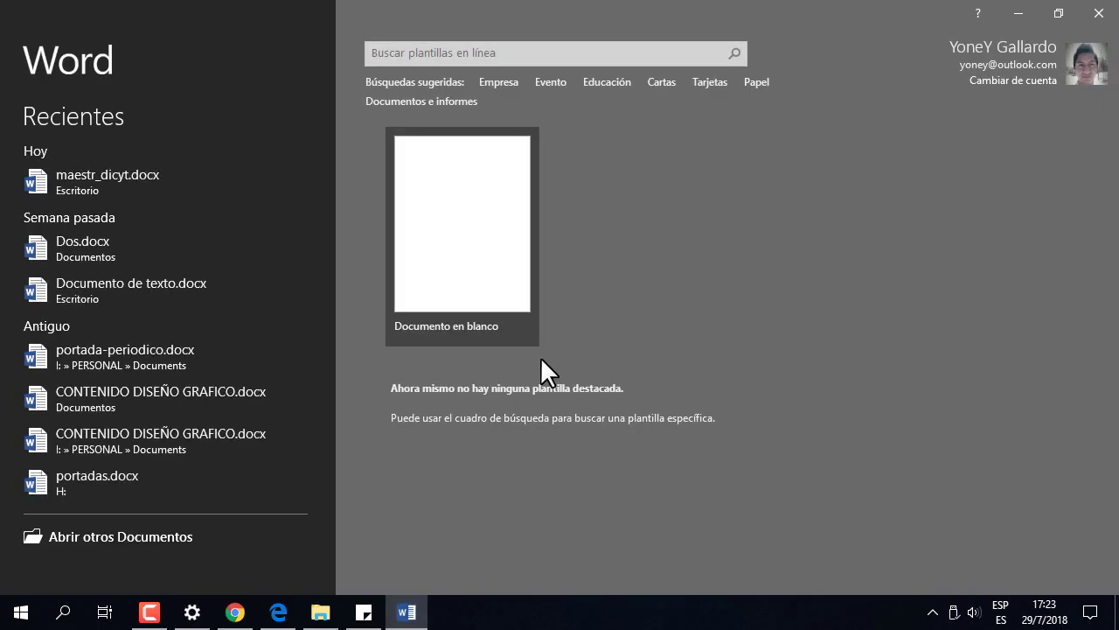
{"action": "left_click", "coordinate": [516, 263]}
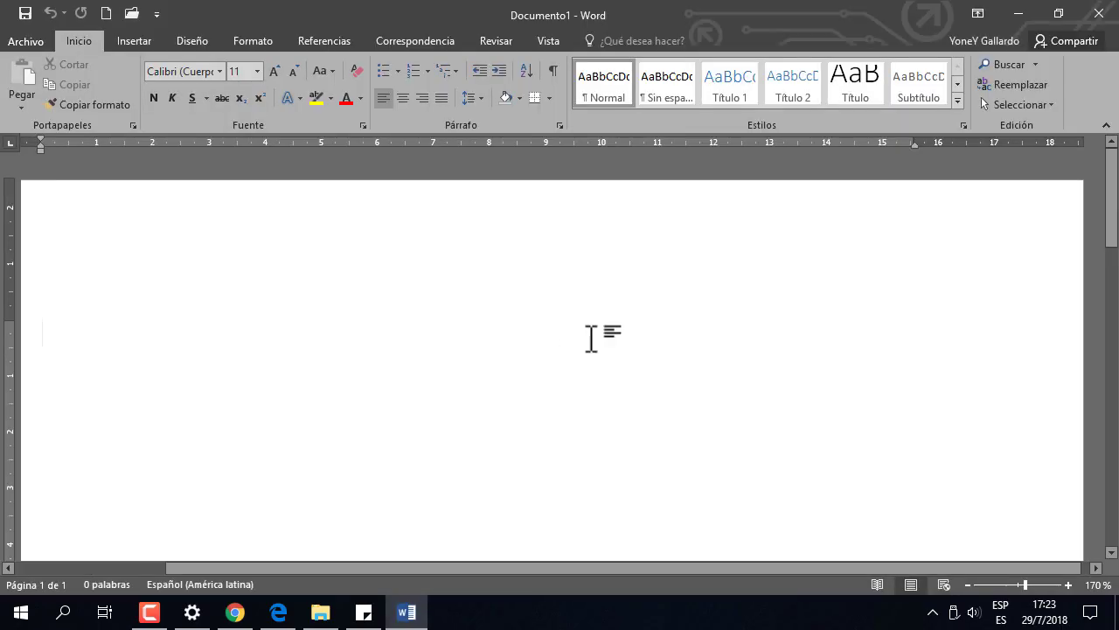
- Set the font size to 48 and write "Acción" in the document
{"action": "left_click", "coordinate": [258, 71]}
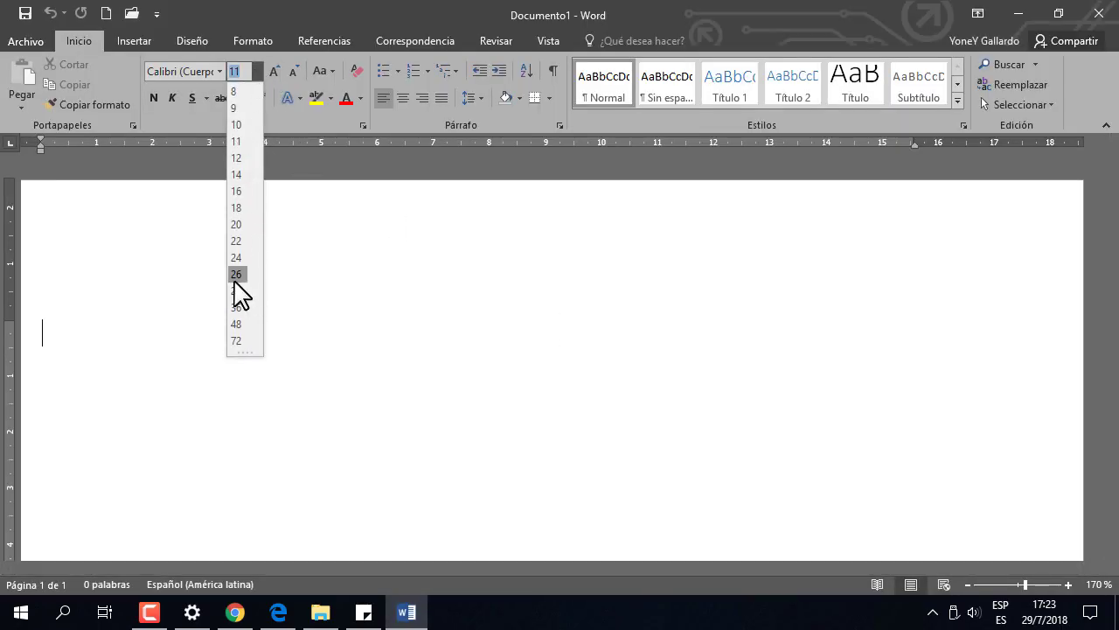
{"action": "left_click", "coordinate": [238, 325]}
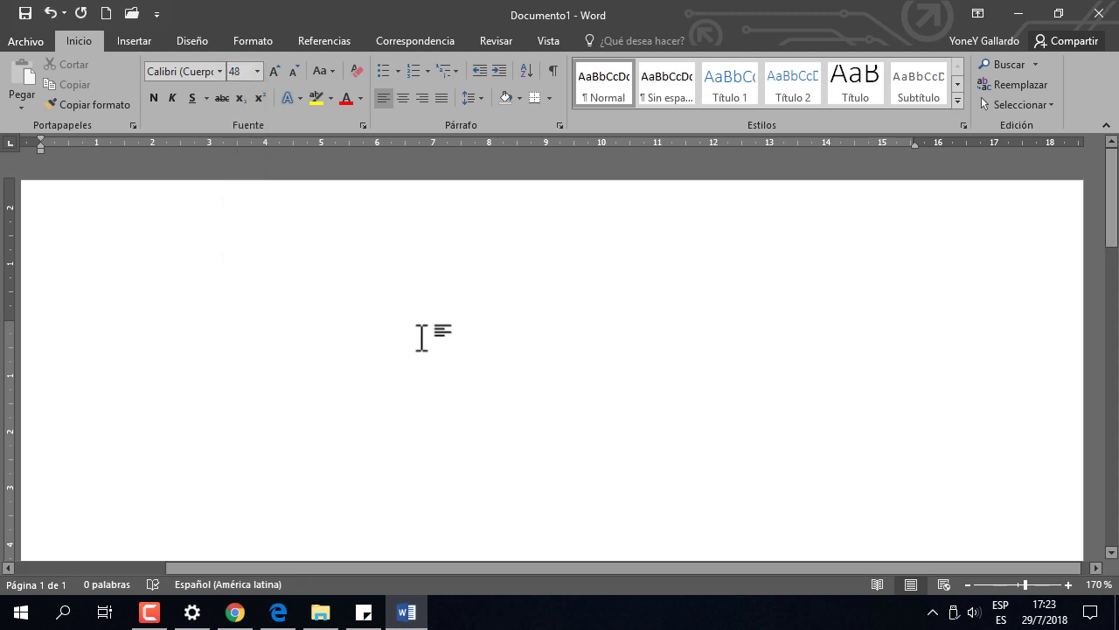
{"action": "type", "text": "A"}
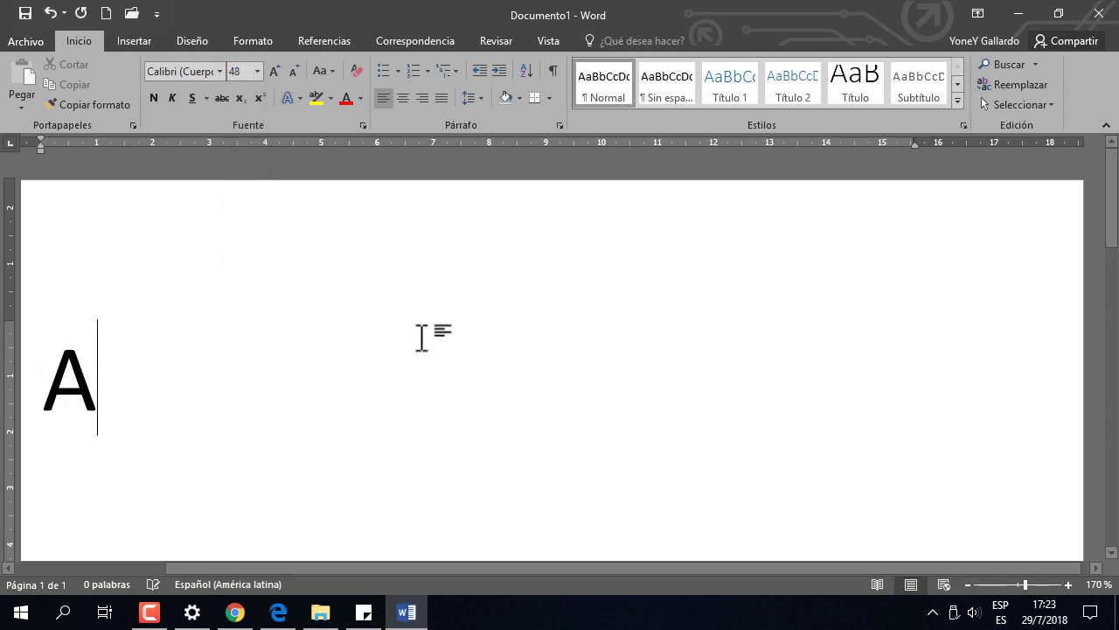
{"action": "type", "text": "cción"}
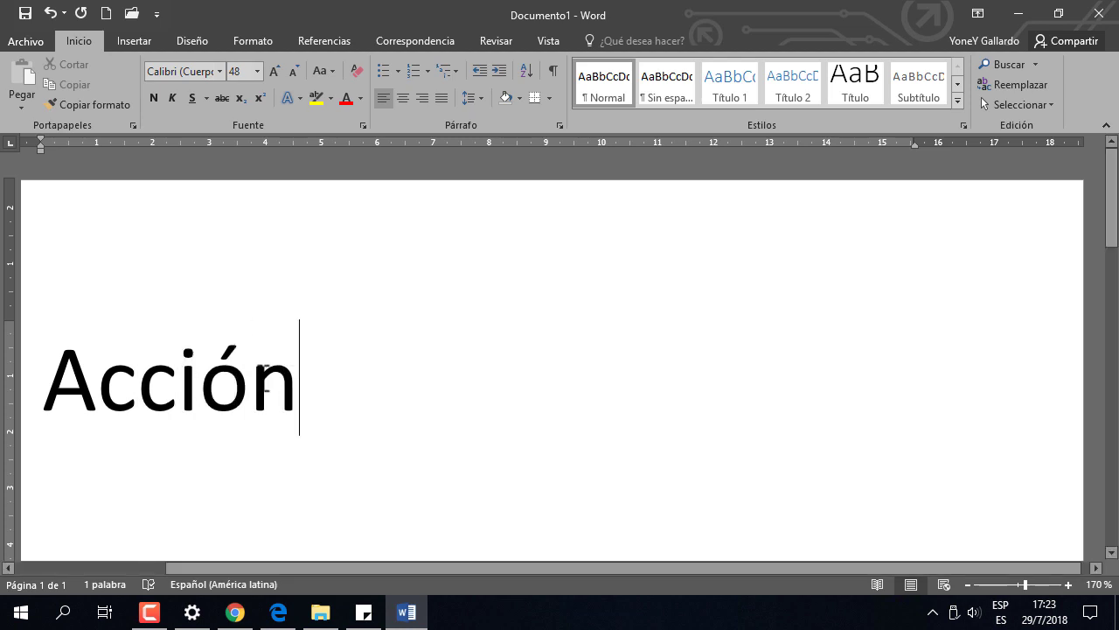
- Highlight the accented "ó" in "Acción" to point it out, and clear the selection
{"action": "left_click_drag", "start_coordinate": [250, 382], "coordinate": [218, 384]}
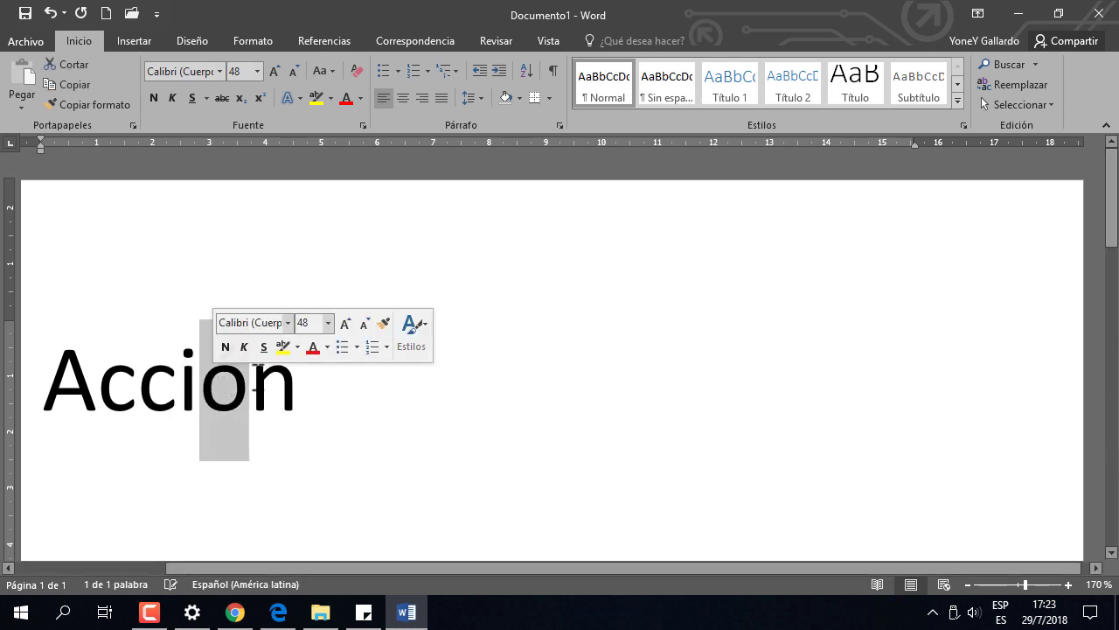
{"action": "left_click", "coordinate": [286, 422]}
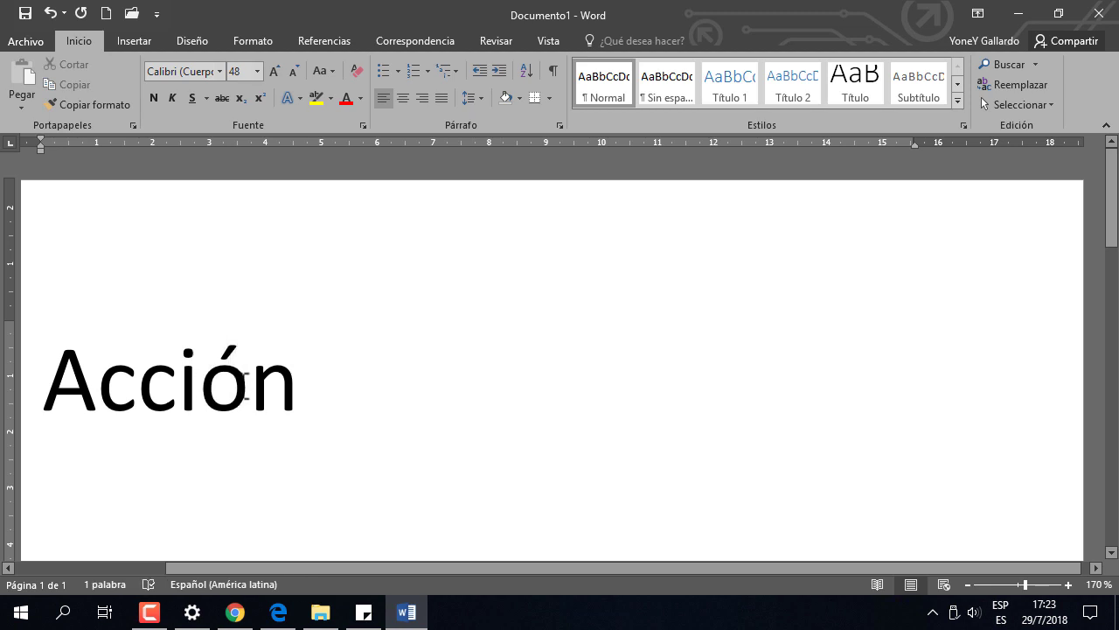
{"action": "left_click_drag", "start_coordinate": [250, 383], "coordinate": [221, 385]}
{"action": "left_click", "coordinate": [293, 384]}
- Switch the keyboard to Español (Latinoamérica) Teclado Estados Unidos and start a new line below "Acción"
{"action": "left_click", "coordinate": [999, 614]}
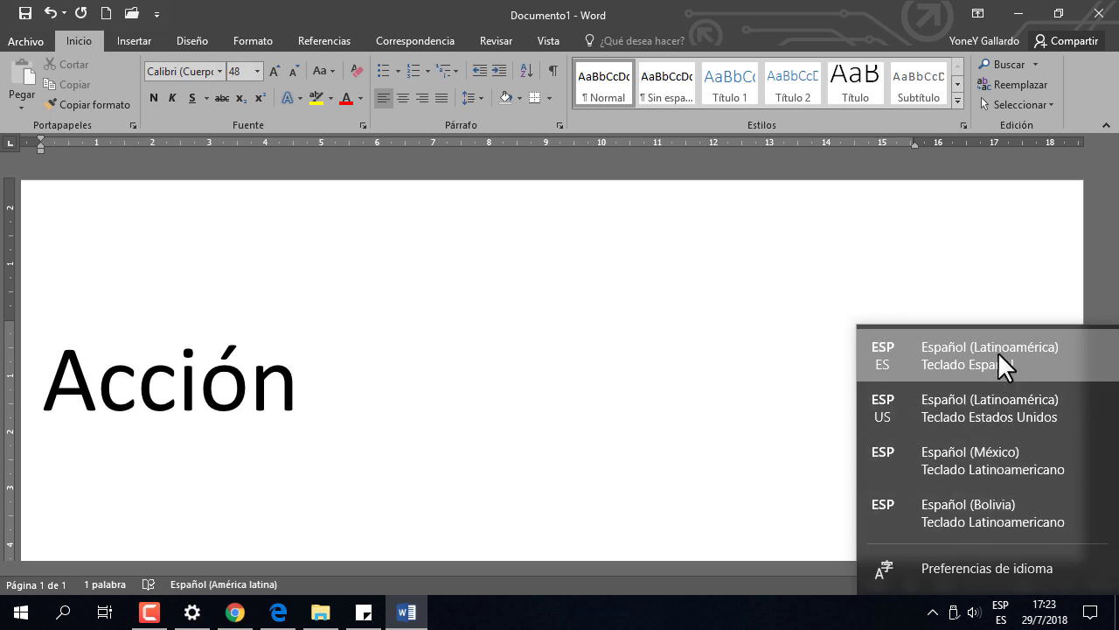
{"action": "left_click", "coordinate": [977, 415]}
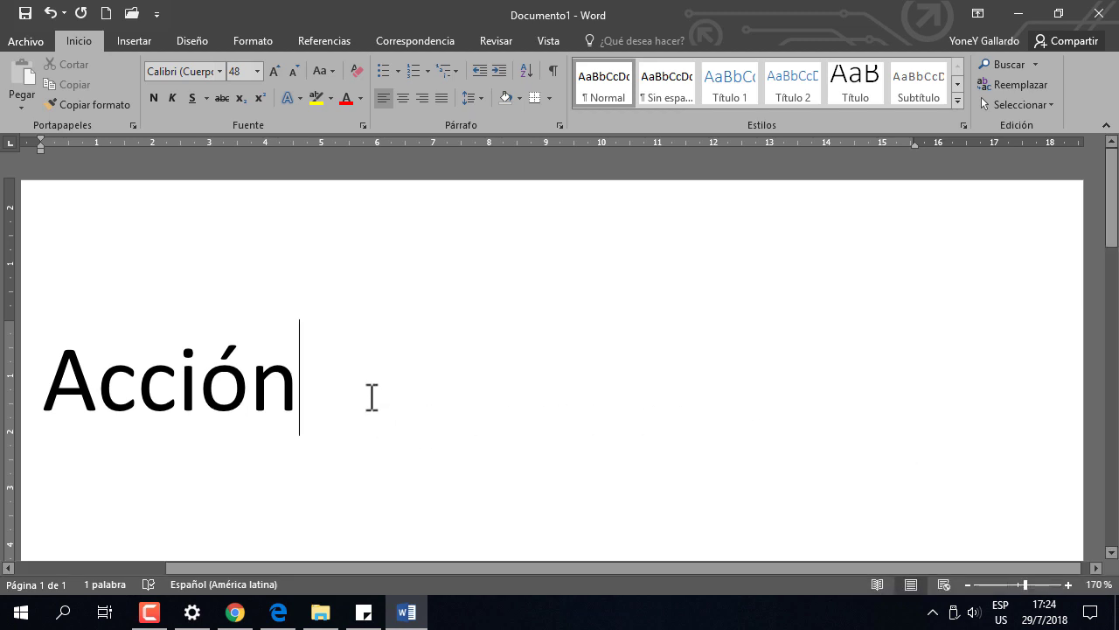
{"action": "key", "text": "Return"}
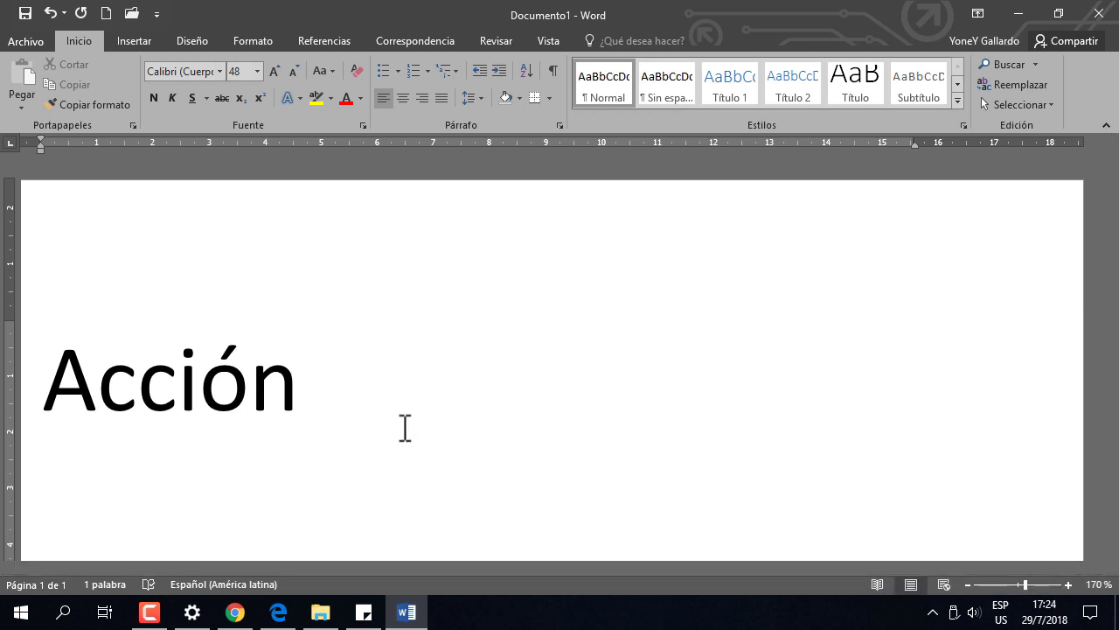
{"action": "left_click", "coordinate": [1112, 552]}
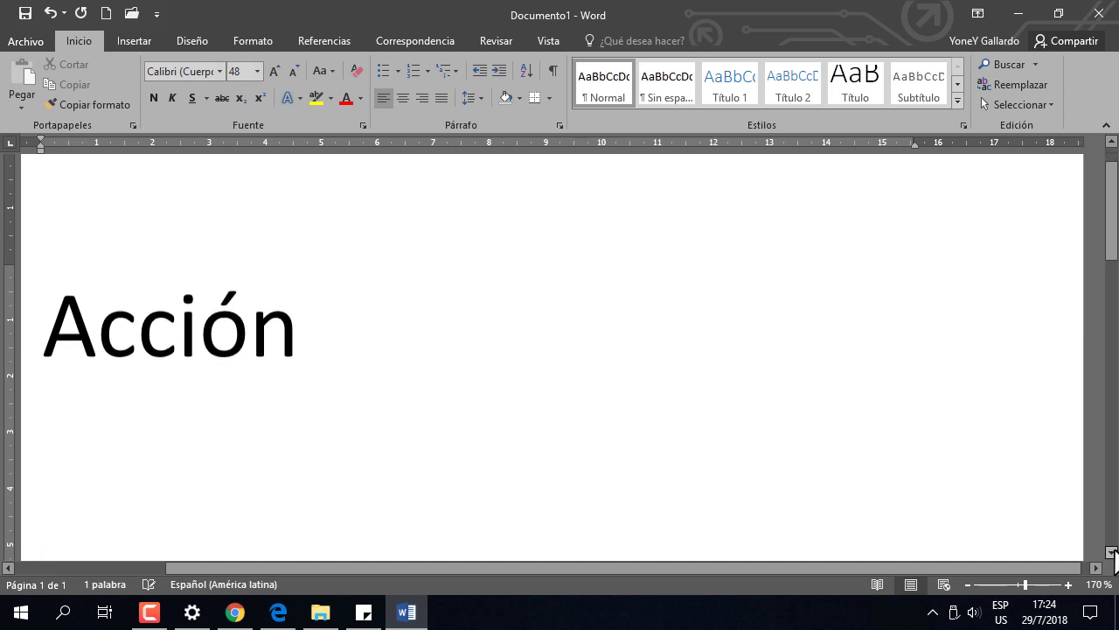
- Write "Acci'on" and, on a new line, "Ni;o" with the United States keyboard layout, pointing out the apostrophe and the semicolon
{"action": "type", "text": "Acci'"}
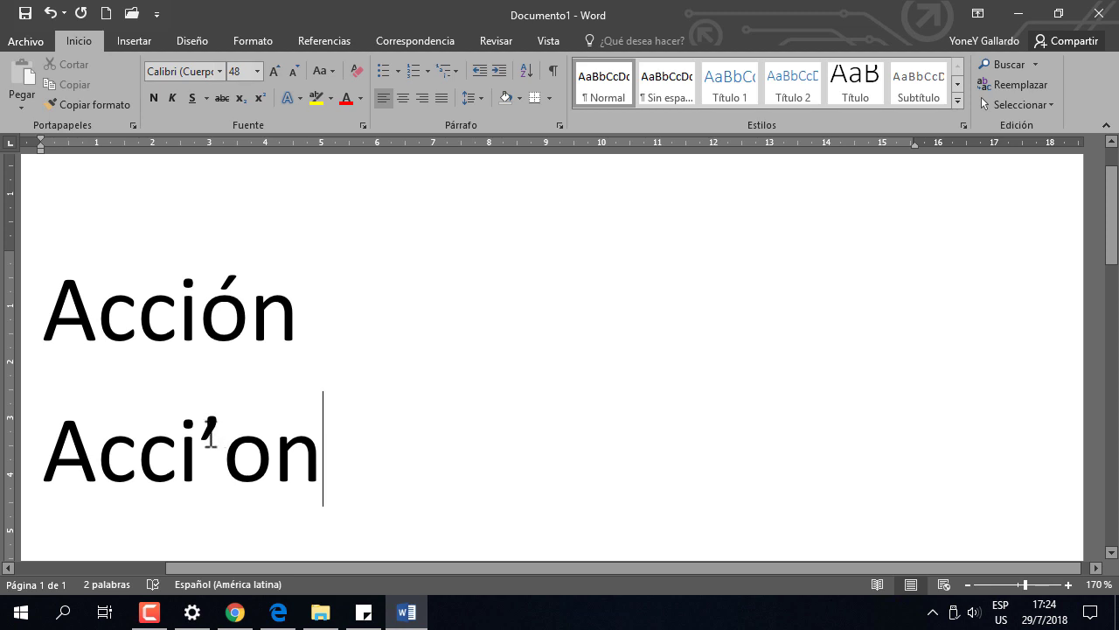
{"action": "double_click", "coordinate": [210, 429]}
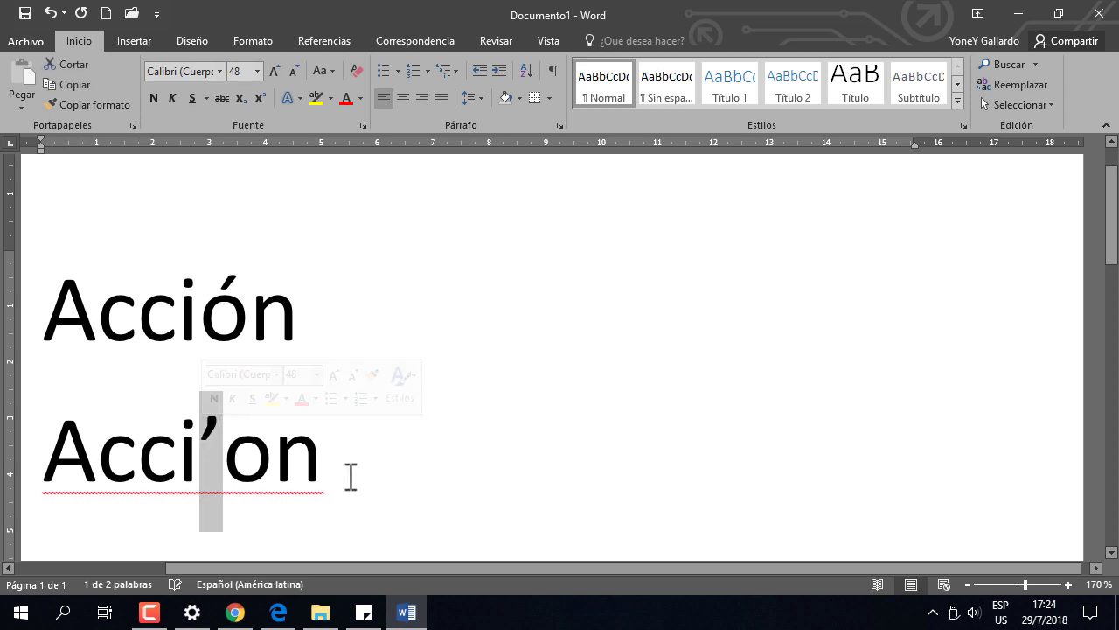
{"action": "left_click", "coordinate": [332, 462]}
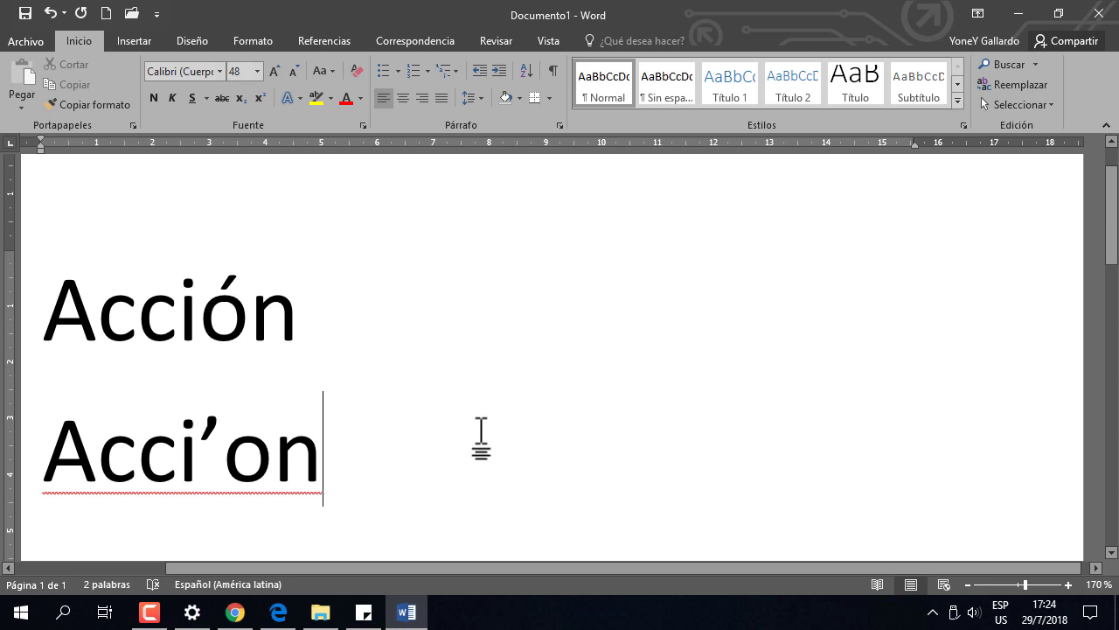
{"action": "key", "text": "Return"}
{"action": "type", "text": "Ni;o"}
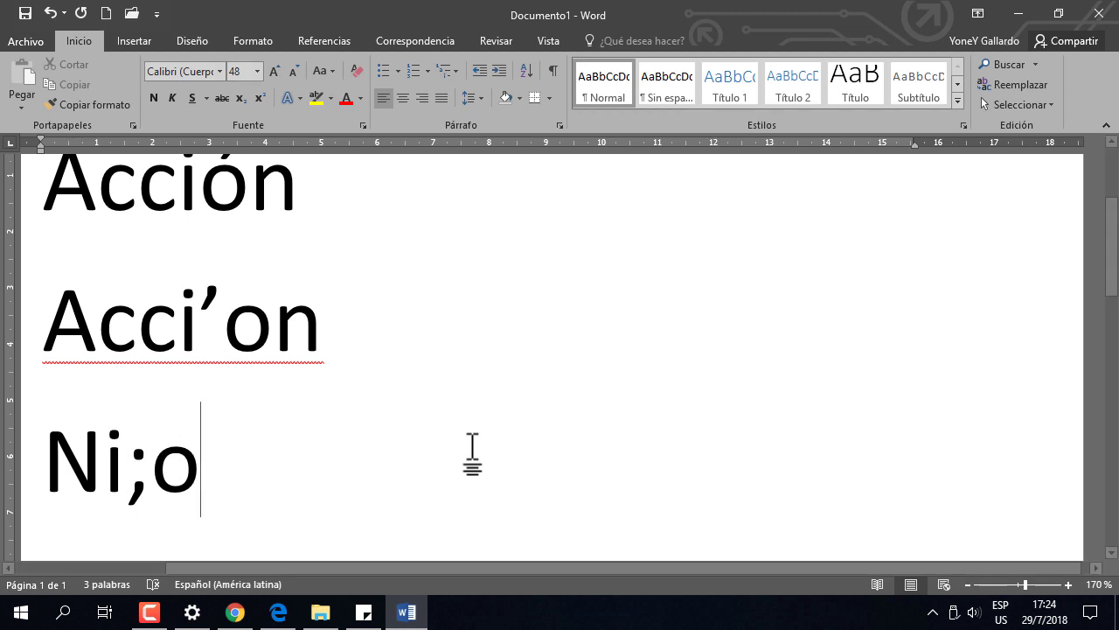
{"action": "left_click", "coordinate": [134, 465]}
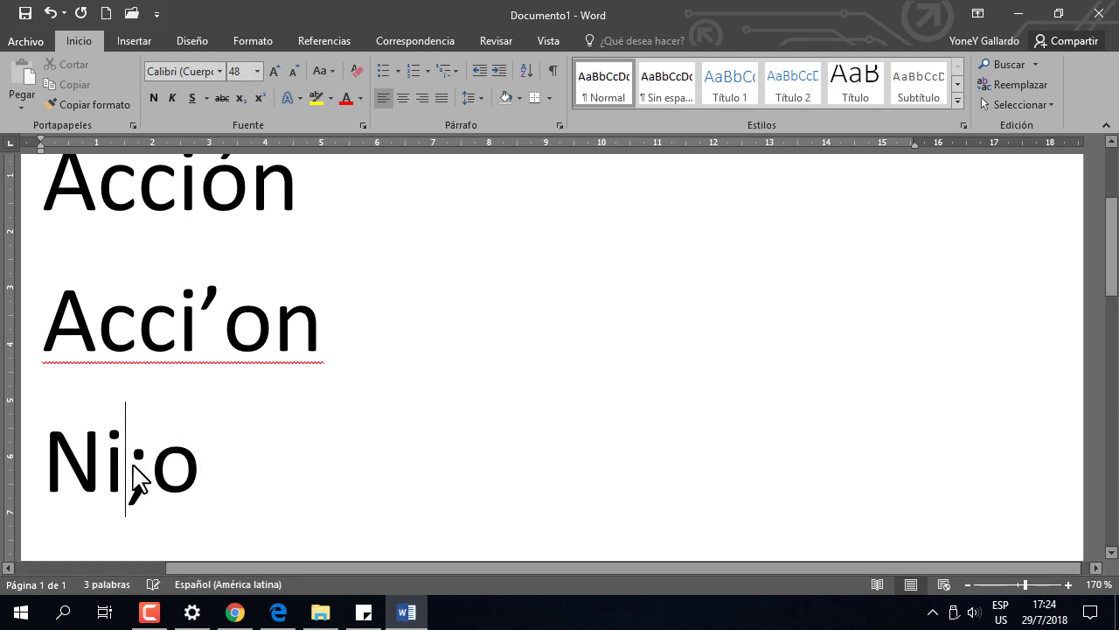
- Minimize the open windows and open the teclado.png picture from the CURSO DE COMPUTACIÓN desktop folder
{"action": "left_click", "coordinate": [1017, 24]}
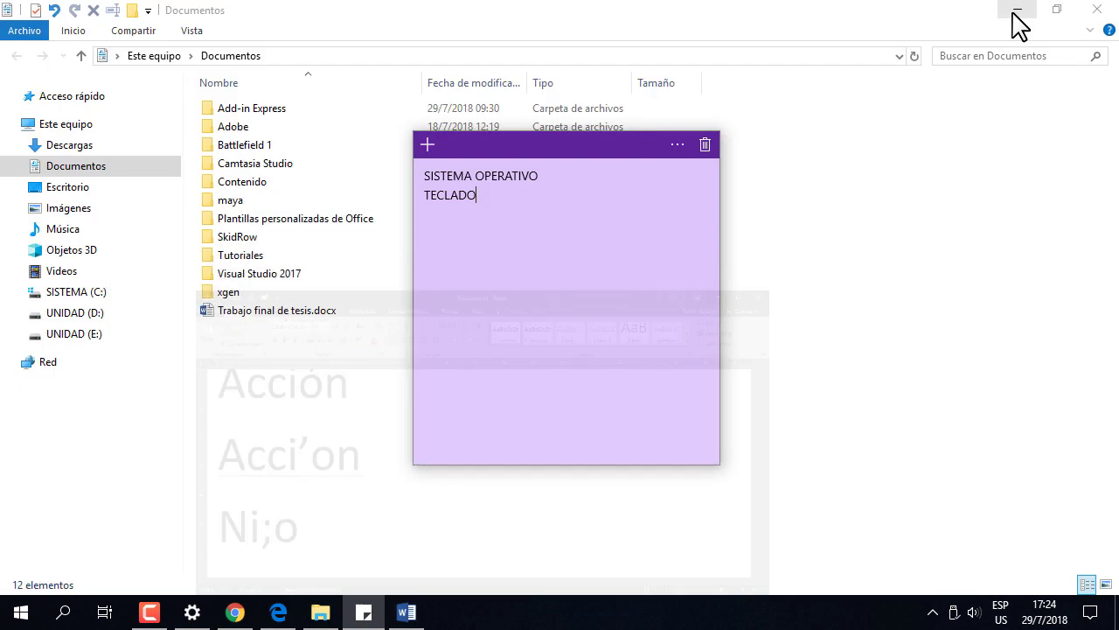
{"action": "left_click", "coordinate": [1017, 24]}
{"action": "left_click", "coordinate": [1017, 23]}
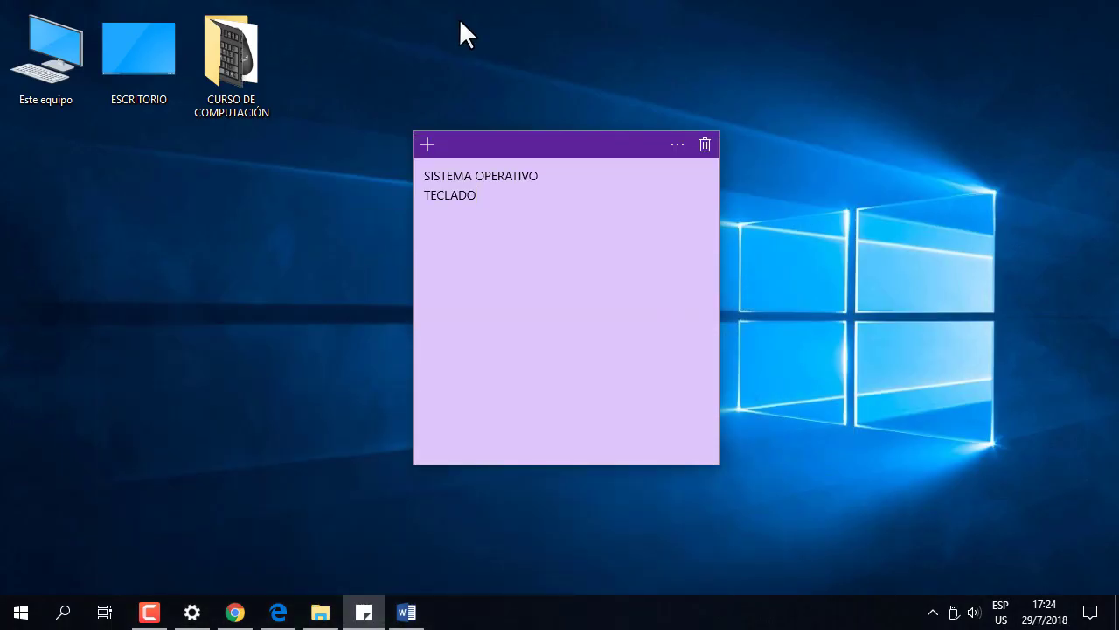
{"action": "double_click", "coordinate": [261, 70]}
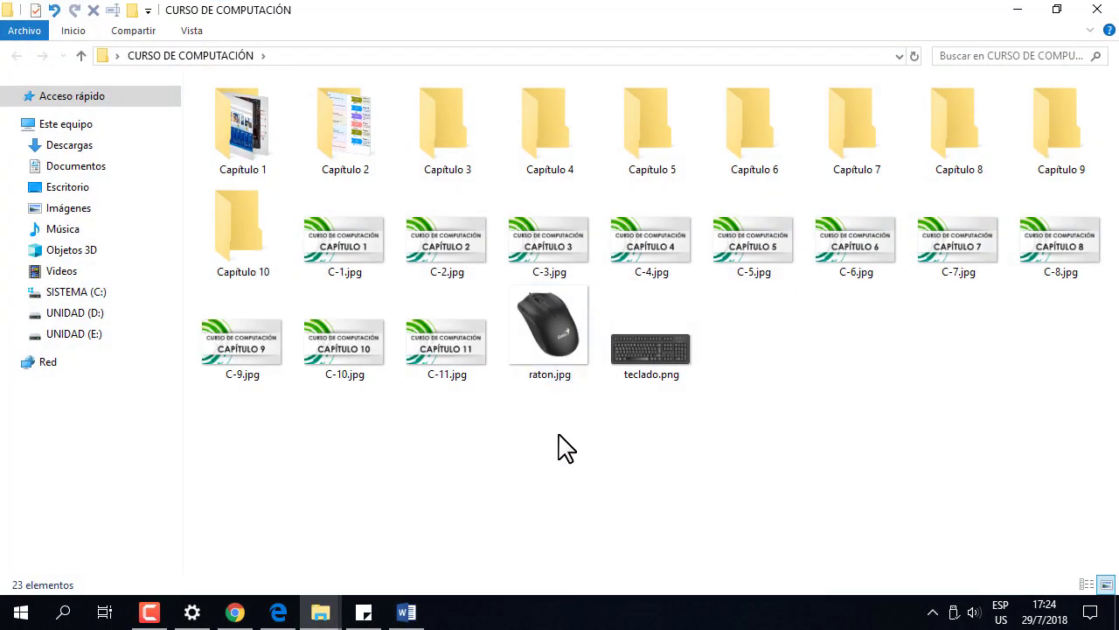
{"action": "double_click", "coordinate": [645, 351]}
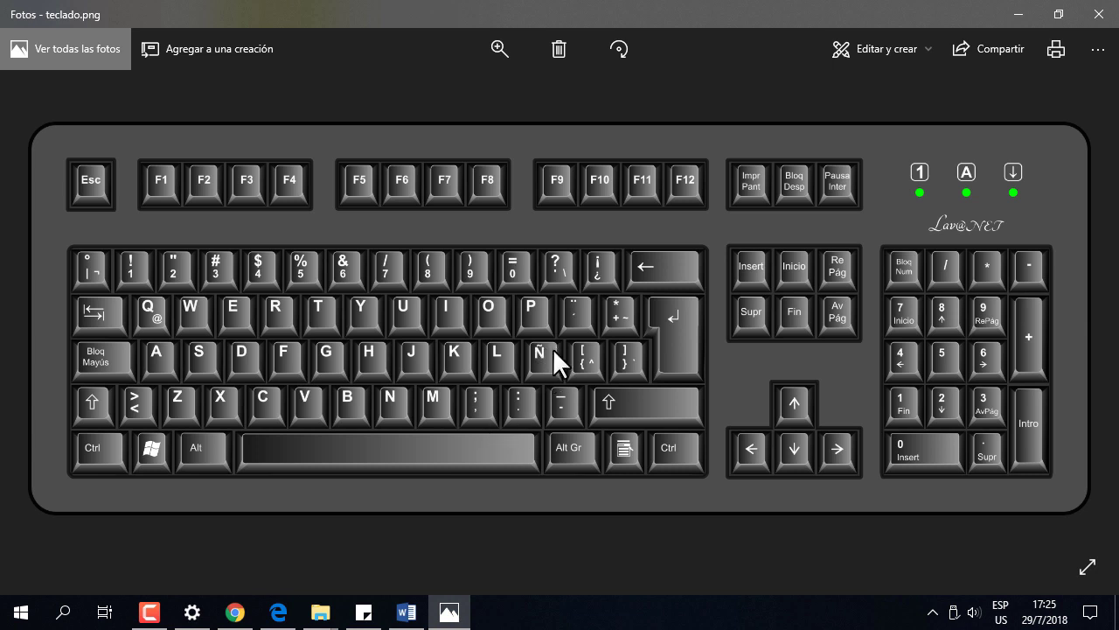
- Compare the keyboard picture with the words typed in Word, selecting the apostrophe in "Acci'on" to point it out
{"action": "left_click", "coordinate": [405, 613]}
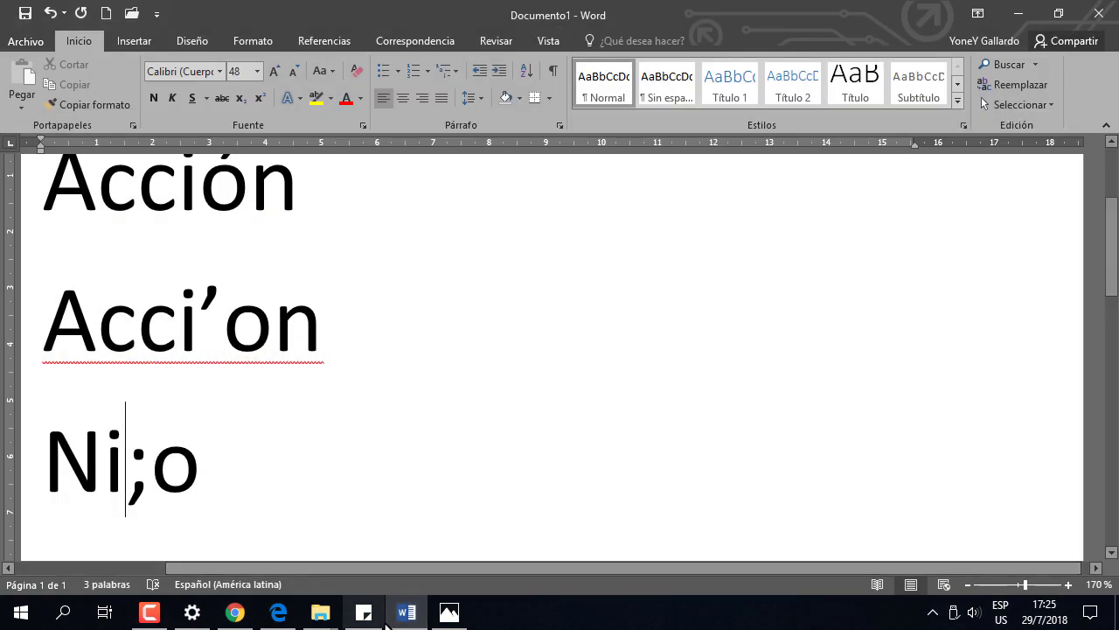
{"action": "left_click", "coordinate": [449, 612]}
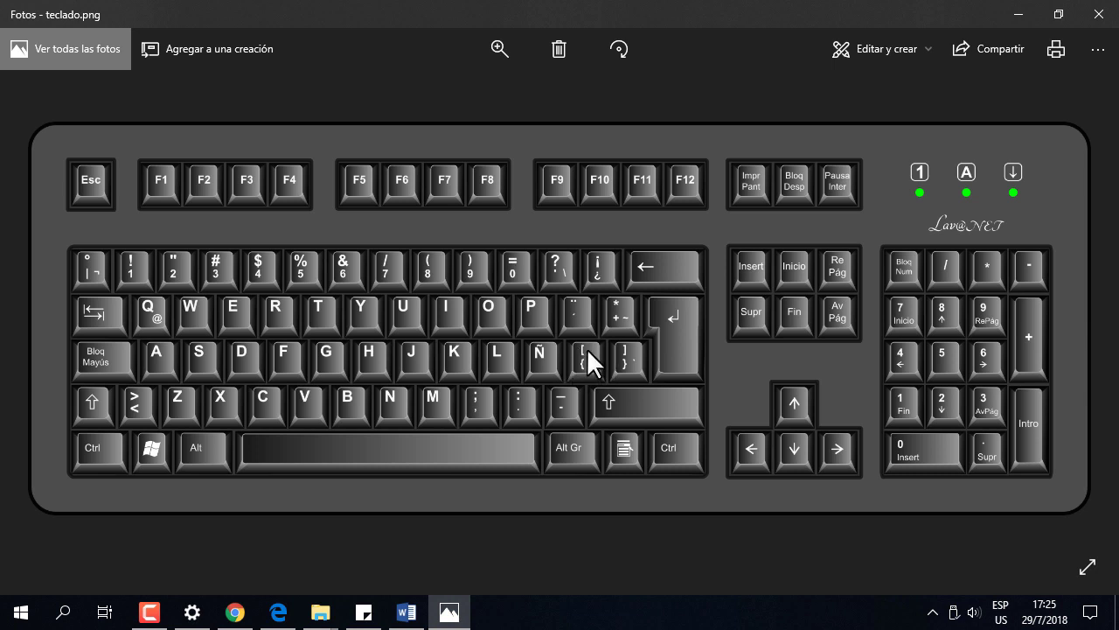
{"action": "left_click", "coordinate": [406, 612]}
{"action": "left_click", "coordinate": [214, 324]}
{"action": "left_click_drag", "start_coordinate": [213, 324], "coordinate": [203, 323]}
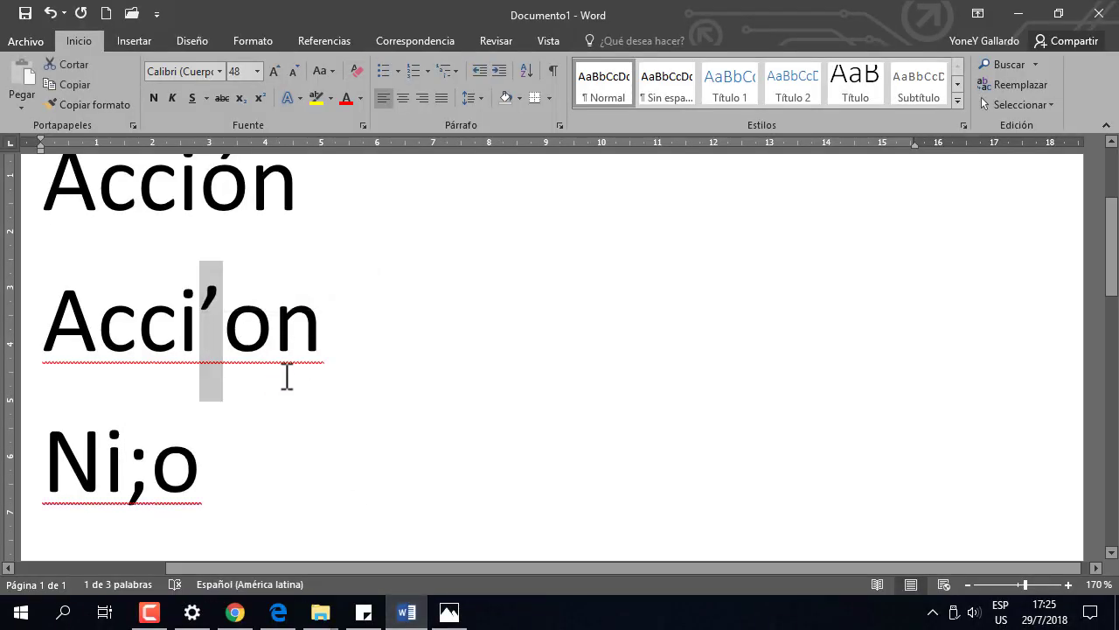
{"action": "left_click", "coordinate": [618, 380]}
{"action": "left_click", "coordinate": [1018, 14]}
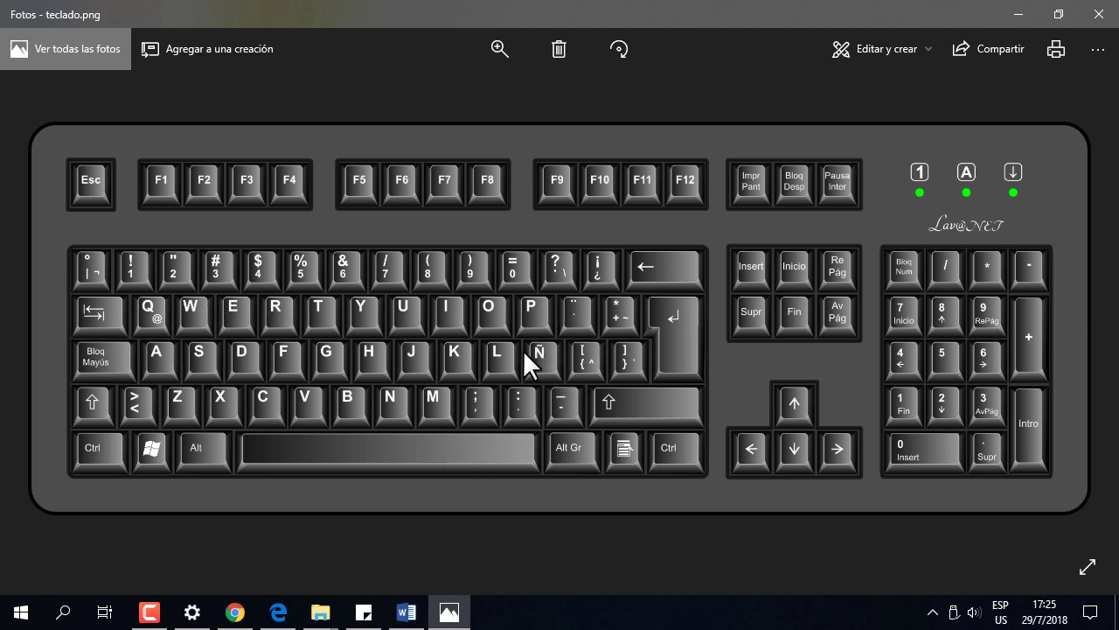
- Close the keyboard picture and its folder, and review the installed keyboard layouts with "TECLADO" highlighted in the sticky note
{"action": "left_click", "coordinate": [1098, 14]}
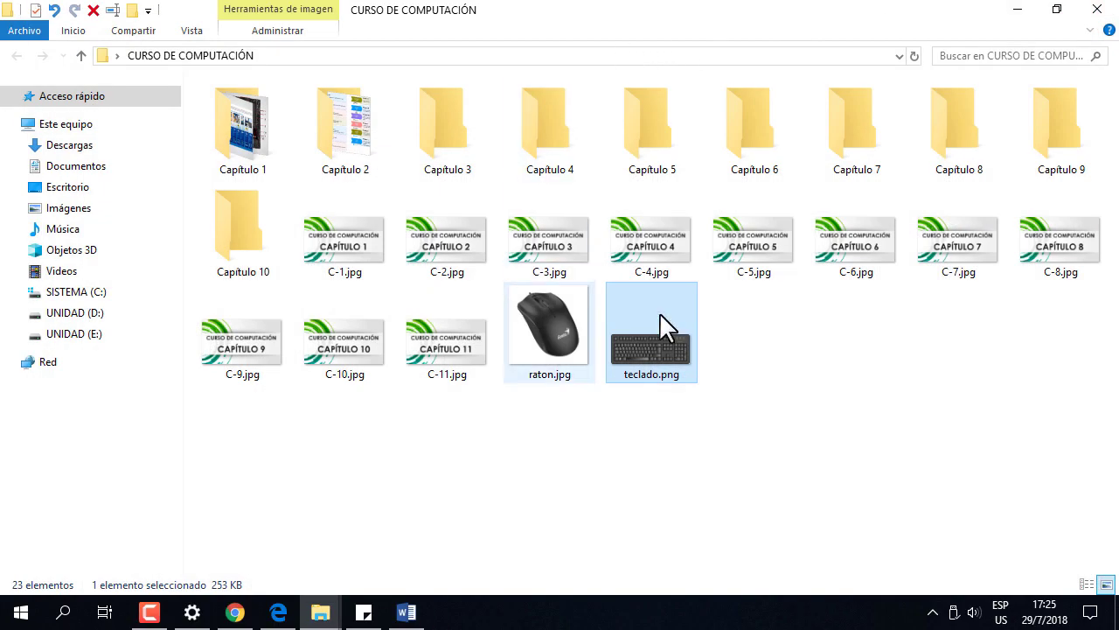
{"action": "left_click", "coordinate": [1098, 11]}
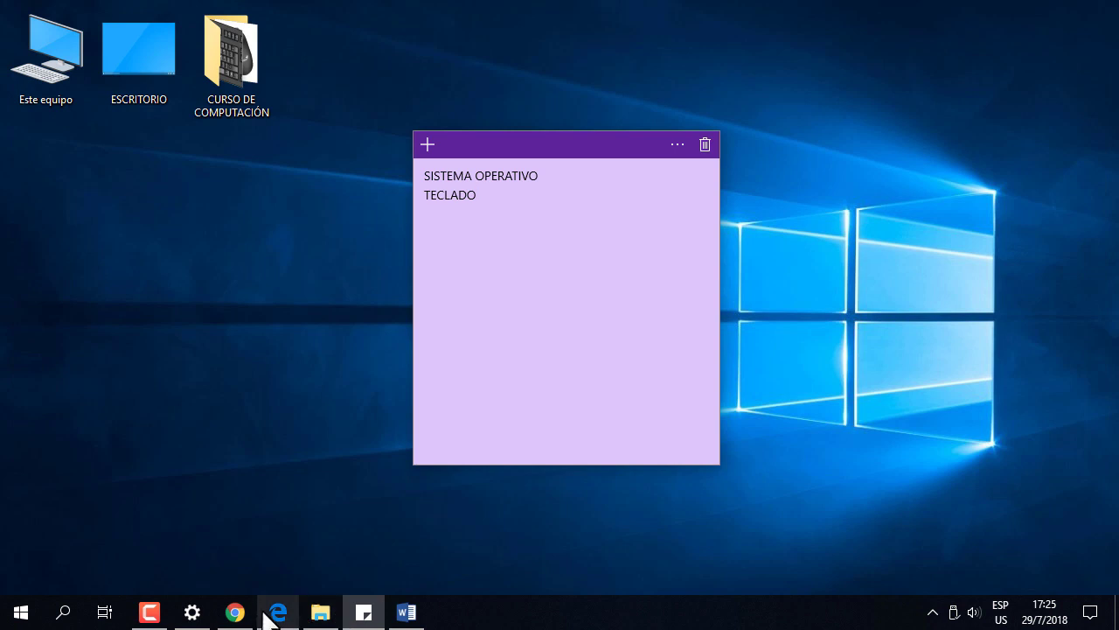
{"action": "left_click_drag", "start_coordinate": [490, 195], "coordinate": [422, 198]}
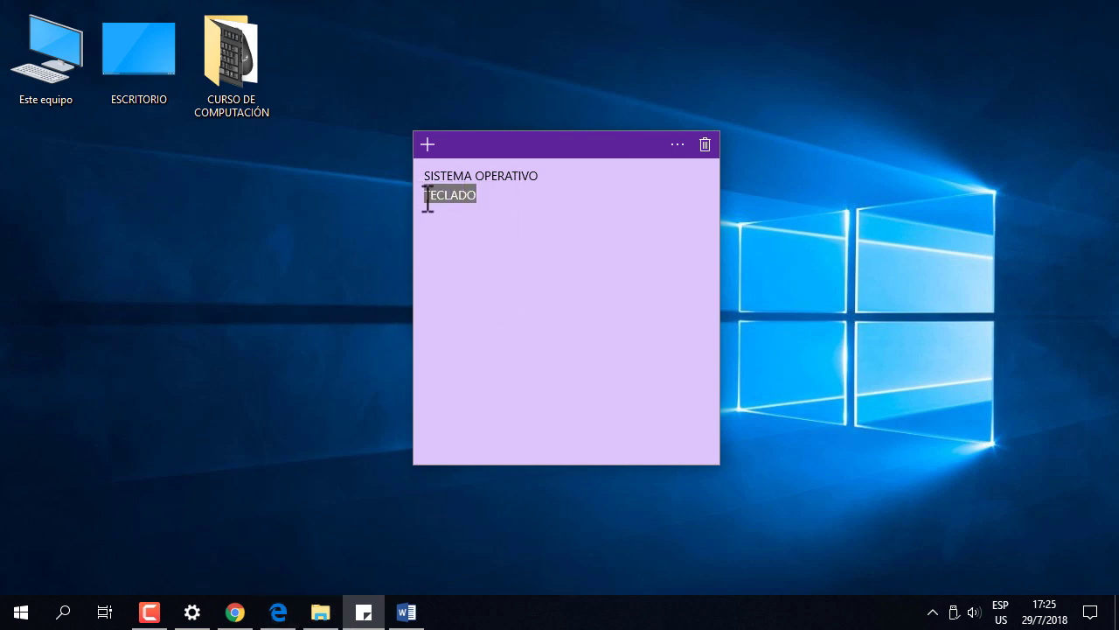
{"action": "left_click", "coordinate": [1000, 612]}
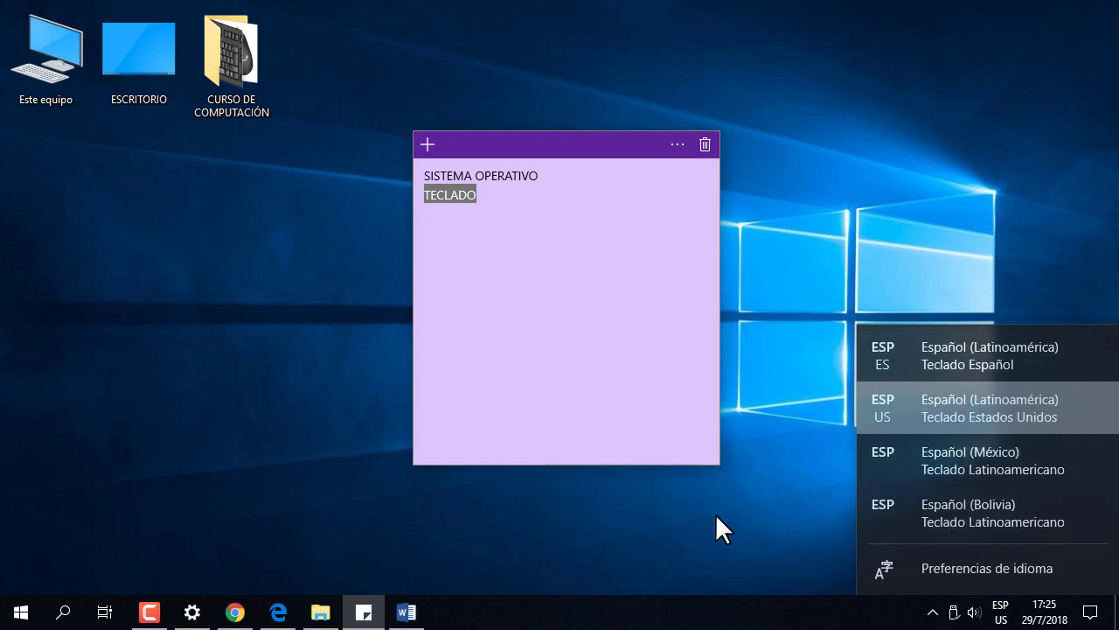
- Switch to Windows Settings and check which display languages are available under Idioma de Windows in Región e idioma
{"action": "left_click", "coordinate": [200, 612]}
{"action": "left_click", "coordinate": [193, 612]}
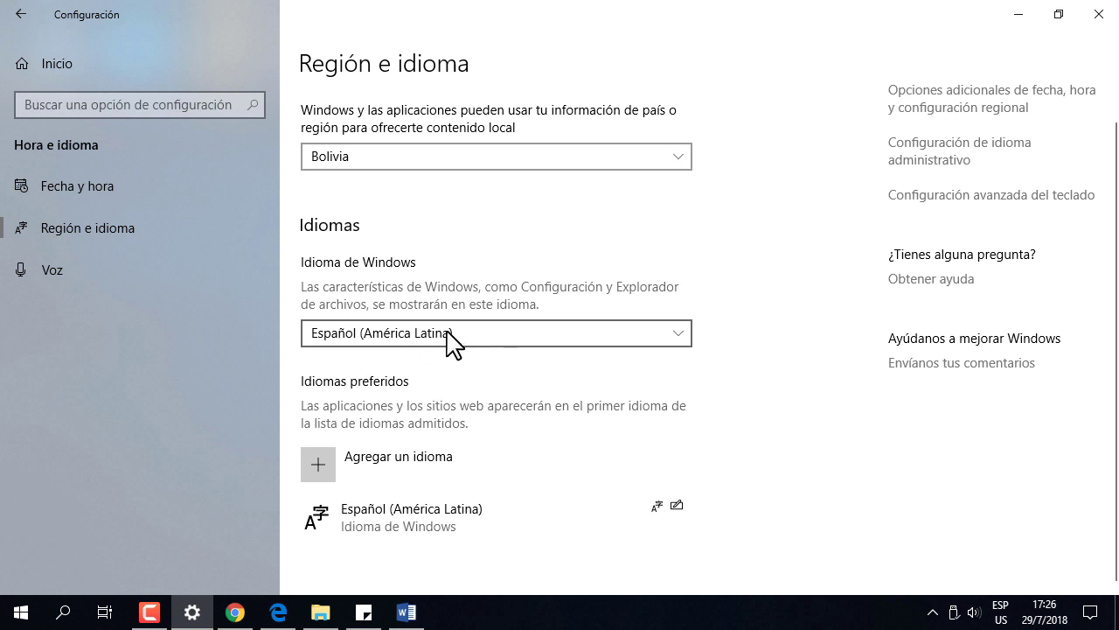
{"action": "left_click", "coordinate": [679, 339]}
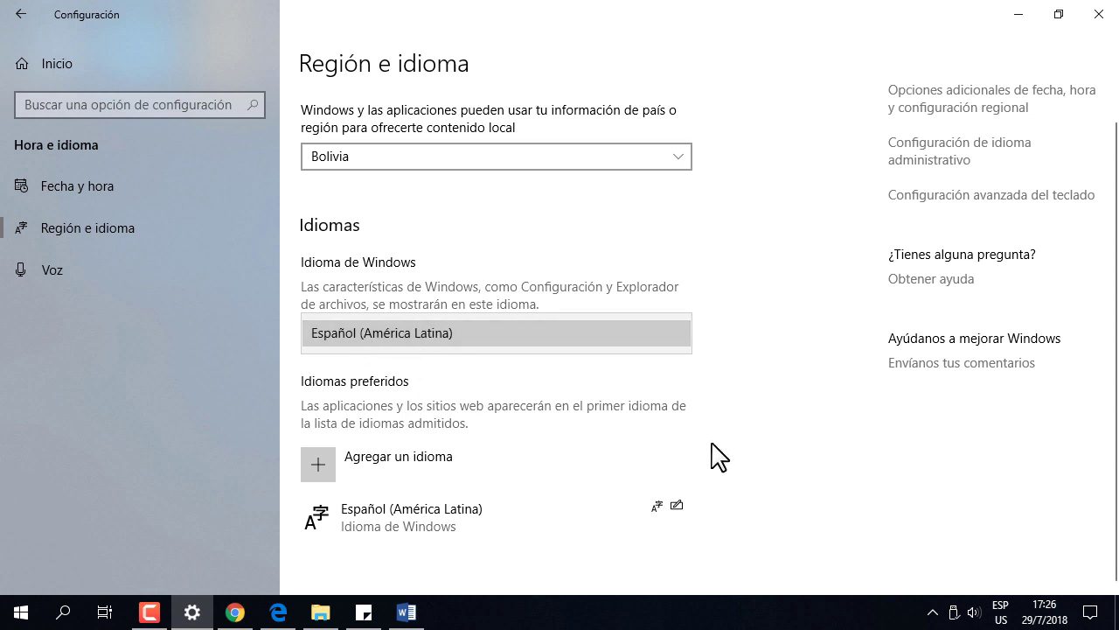
{"action": "left_click", "coordinate": [751, 439]}
{"action": "left_click", "coordinate": [501, 340]}
{"action": "left_click", "coordinate": [769, 413]}
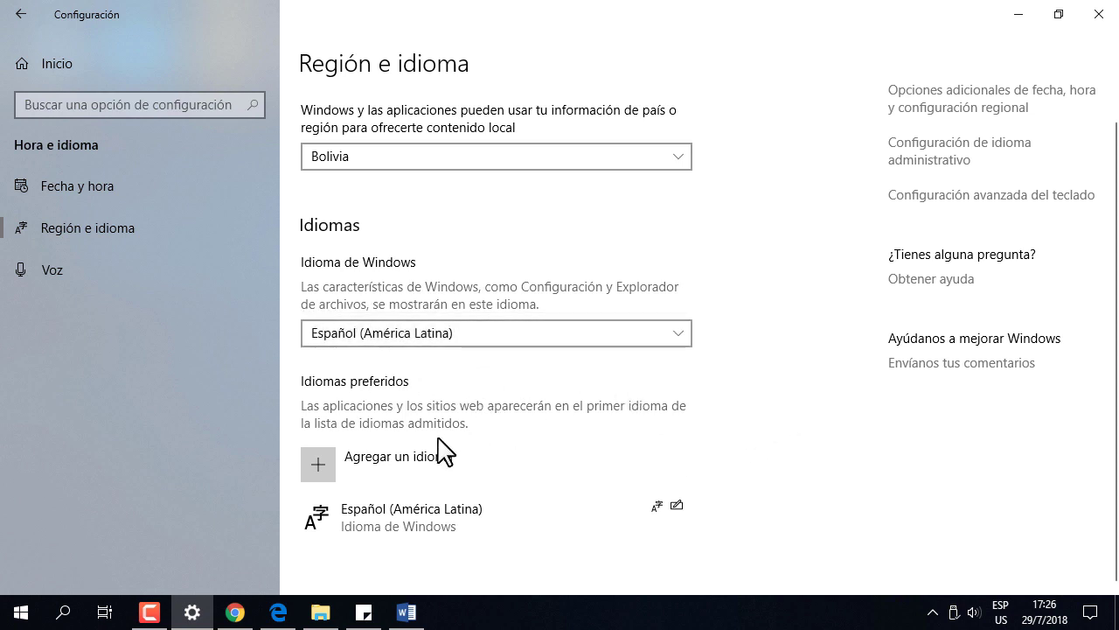
- Start adding a preferred language, try searching for "Ingles" among the languages to install, and clear the search
{"action": "left_click", "coordinate": [385, 456]}
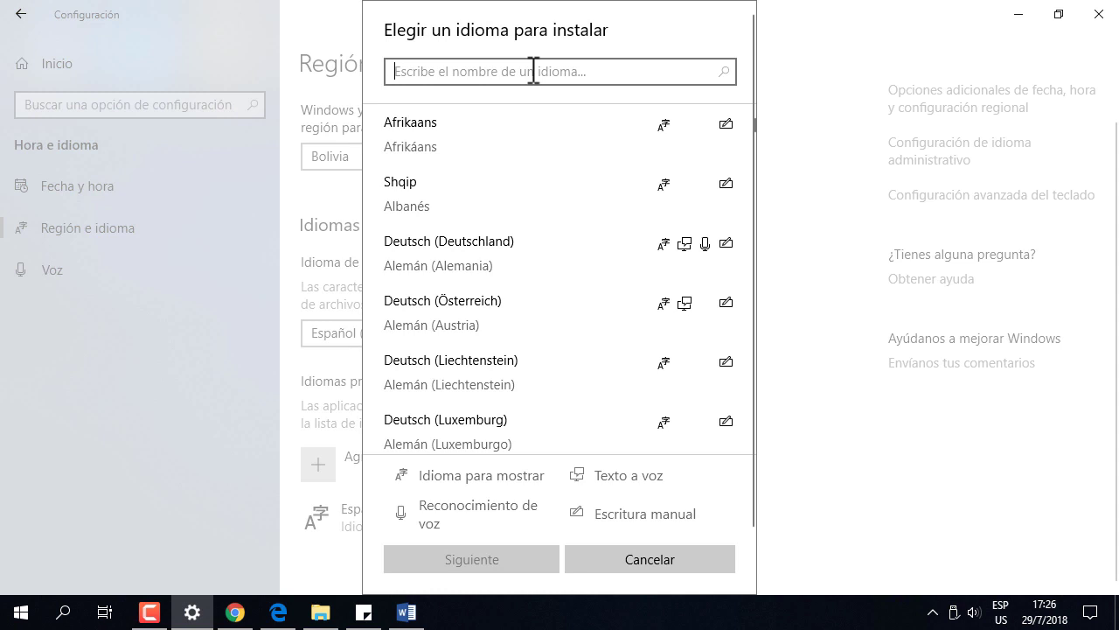
{"action": "type", "text": "Ingles"}
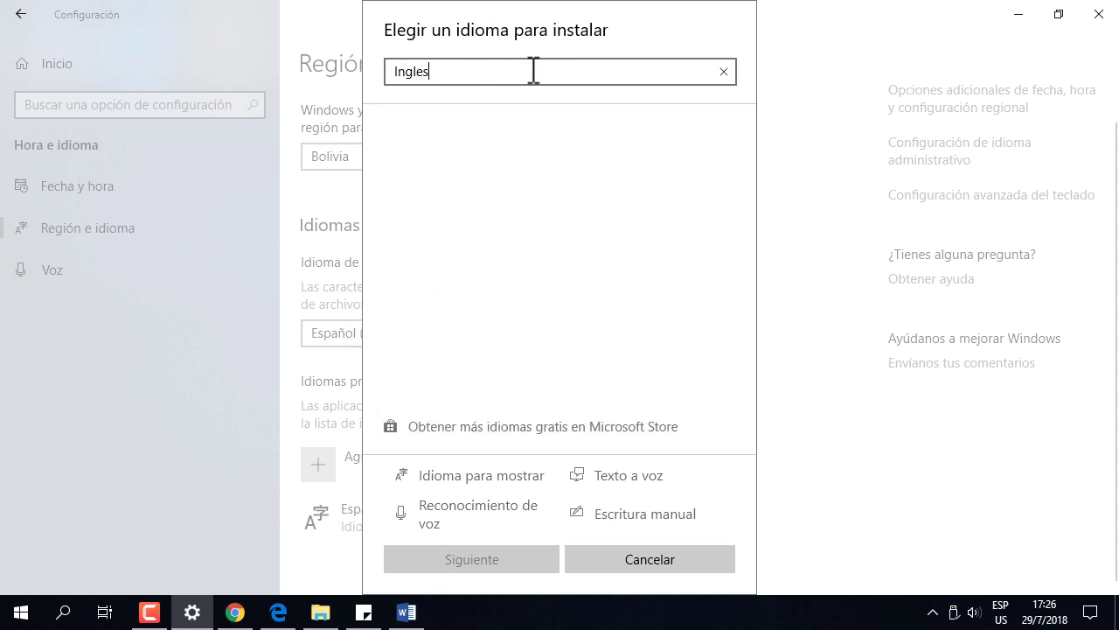
{"action": "key", "text": "BackSpace"}
{"action": "key", "text": "BackSpace"}
{"action": "key", "text": "BackSpace"}
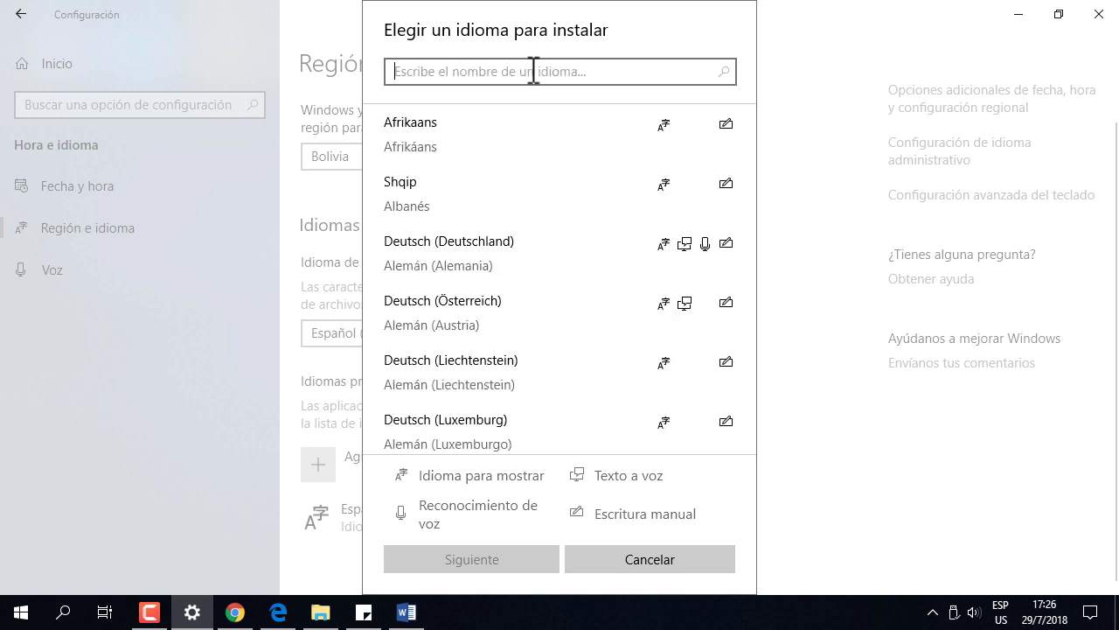
- Search the languages for "english" and select English (United States) as the one to install, checking its available features
{"action": "type", "text": "engl"}
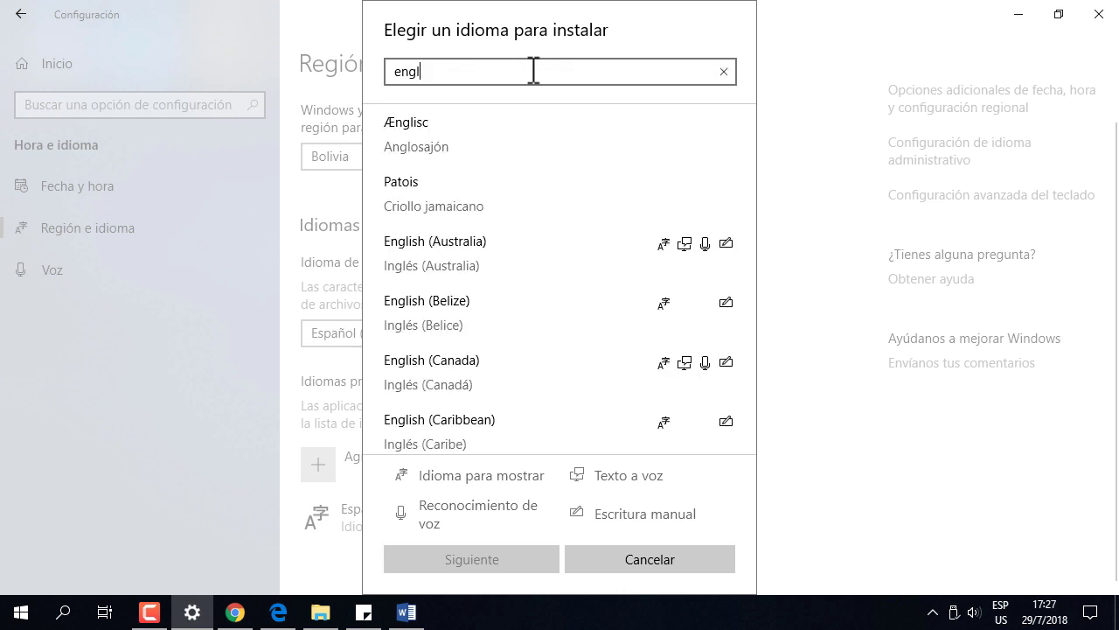
{"action": "type", "text": "ish"}
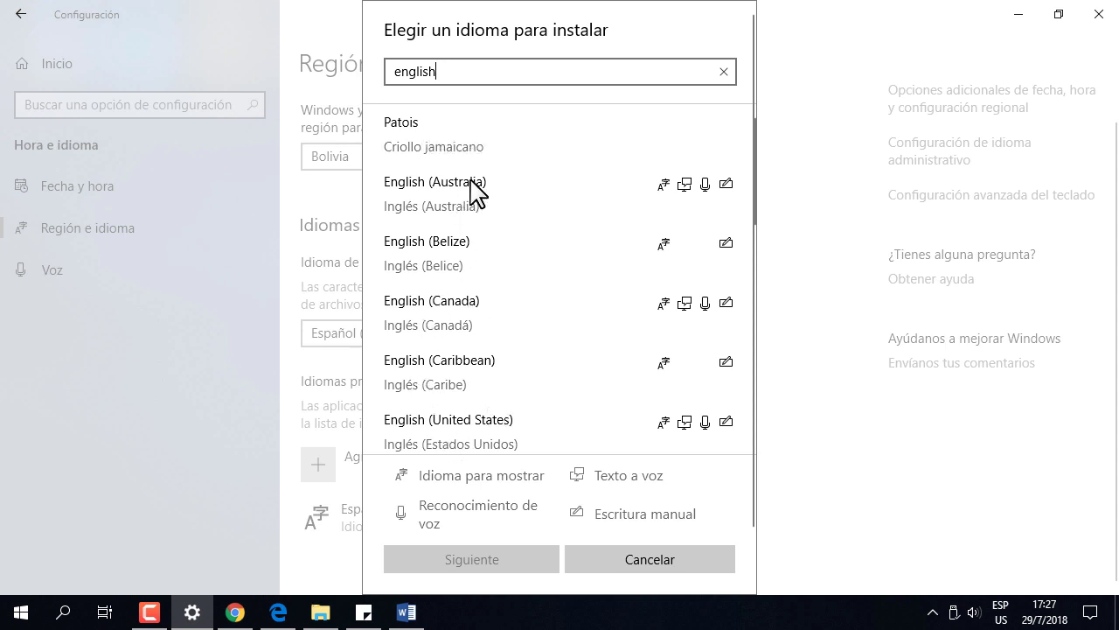
{"action": "scroll", "coordinate": [472, 413], "scroll_direction": "down", "scroll_amount": 3}
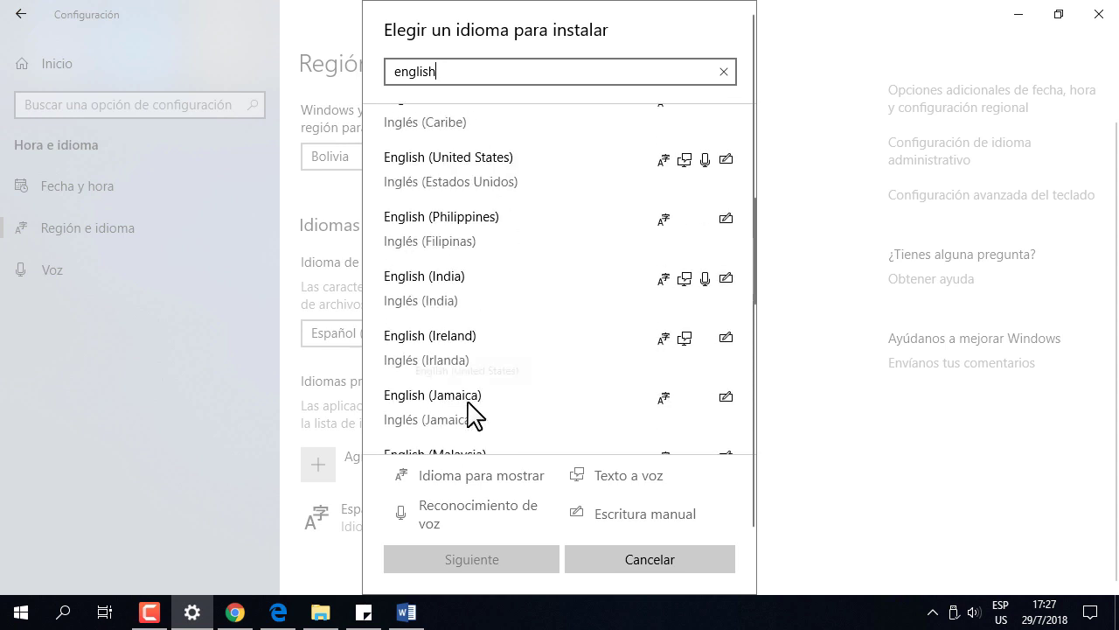
{"action": "left_click", "coordinate": [459, 166]}
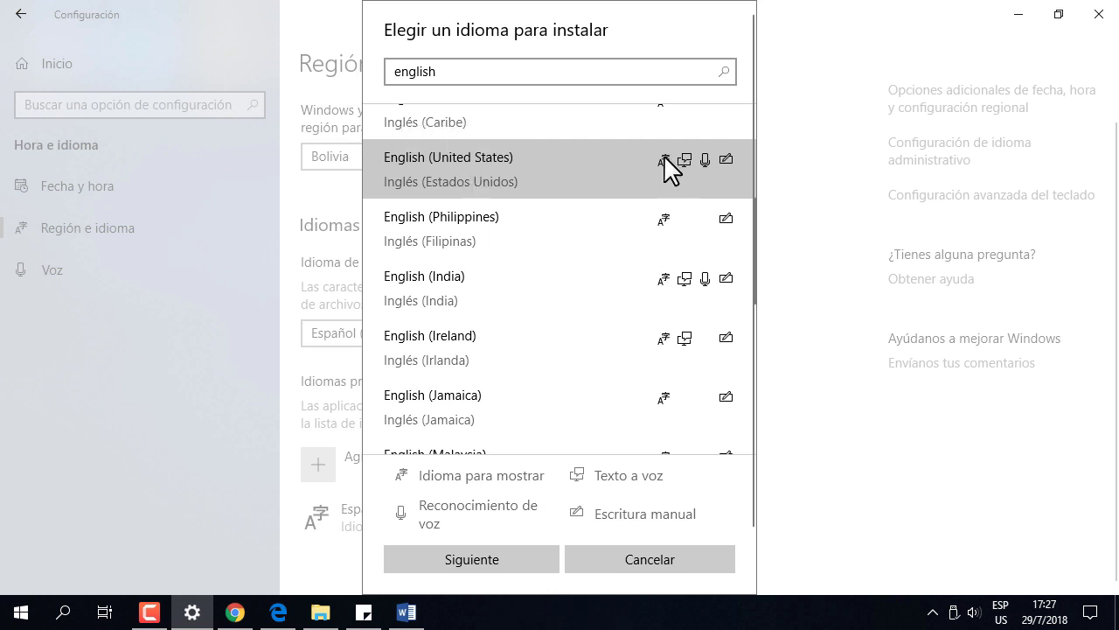
{"action": "mouse_move", "coordinate": [664, 155]}
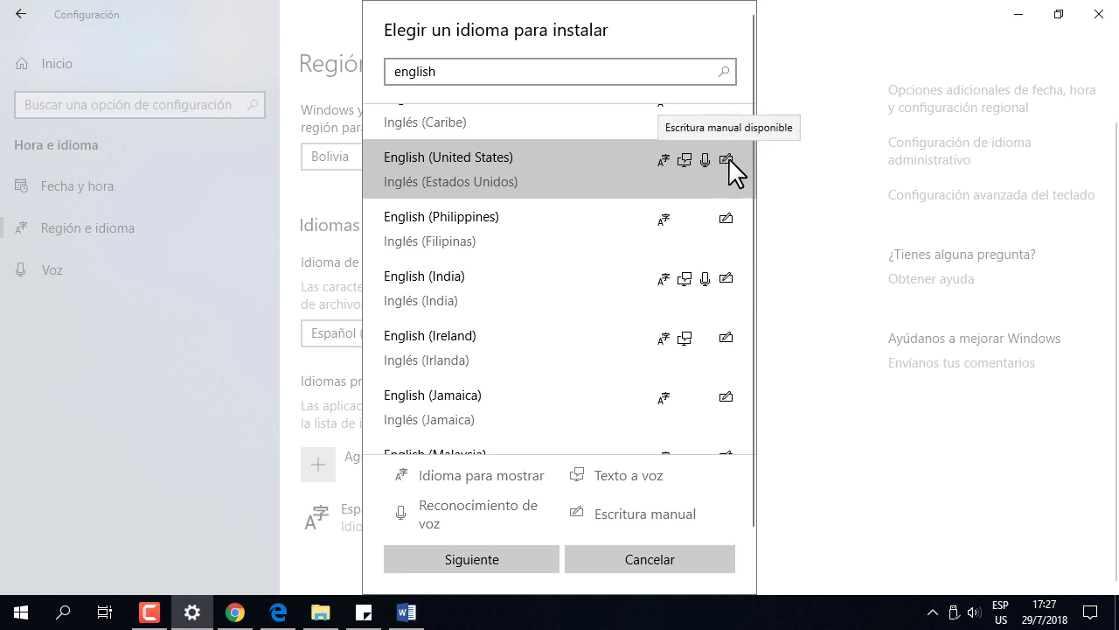
- Switch to Word, highlight all three typed words and view them at 110 % zoom, and return to the language selection
{"action": "mouse_move", "coordinate": [406, 612]}
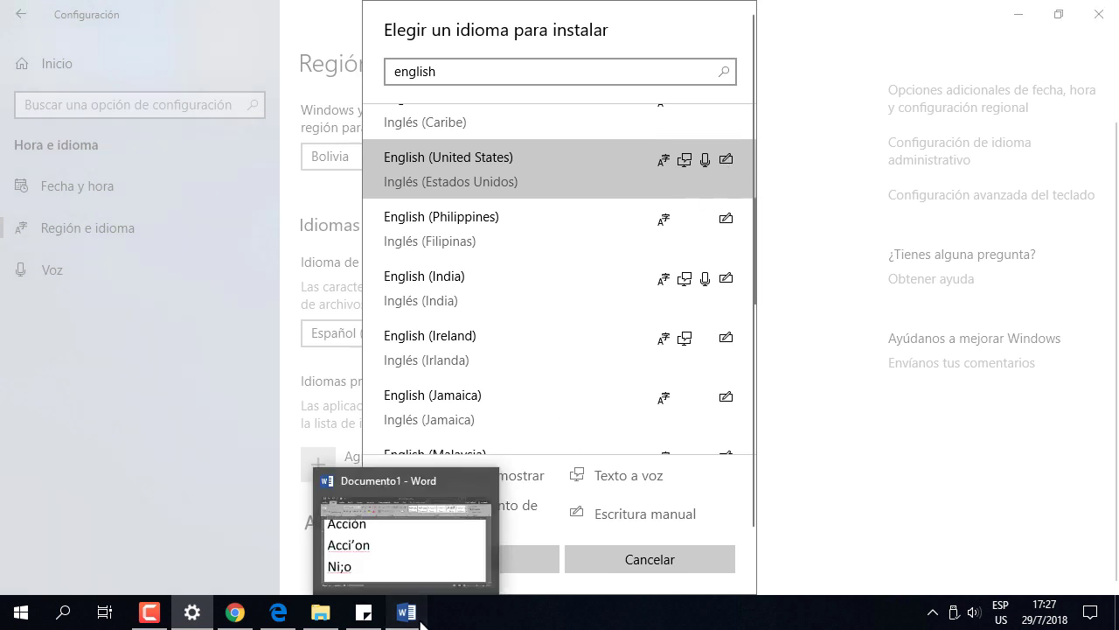
{"action": "left_click", "coordinate": [465, 558]}
{"action": "left_click_drag", "start_coordinate": [266, 486], "coordinate": [25, 187]}
{"action": "scroll", "coordinate": [516, 294], "scroll_direction": "down", "scroll_amount": 4}
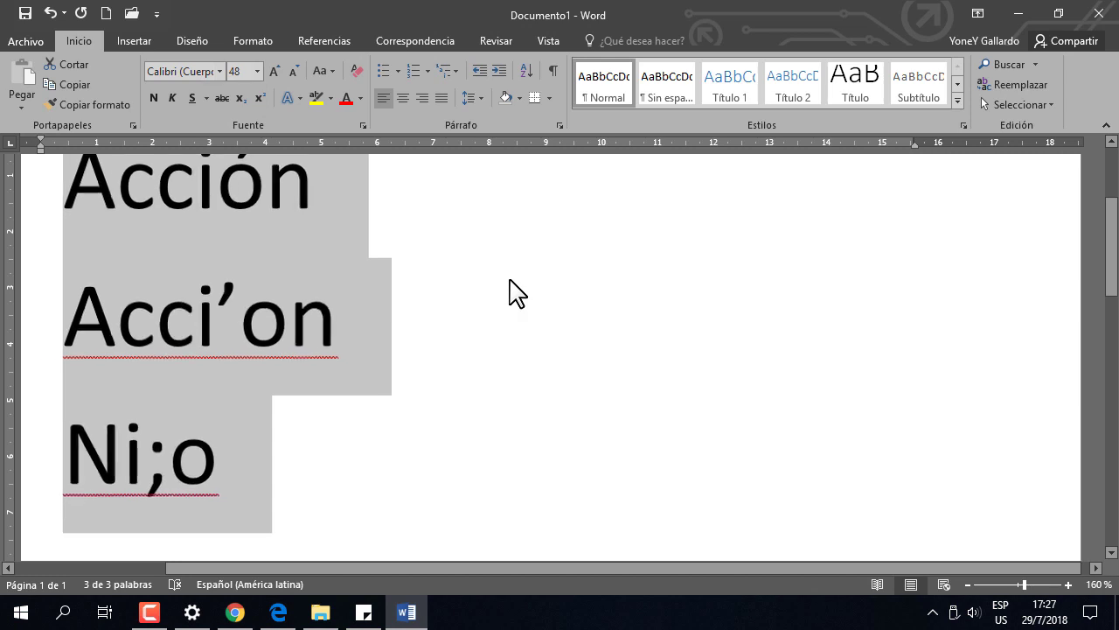
{"action": "scroll", "coordinate": [516, 293], "scroll_direction": "down", "scroll_amount": 2}
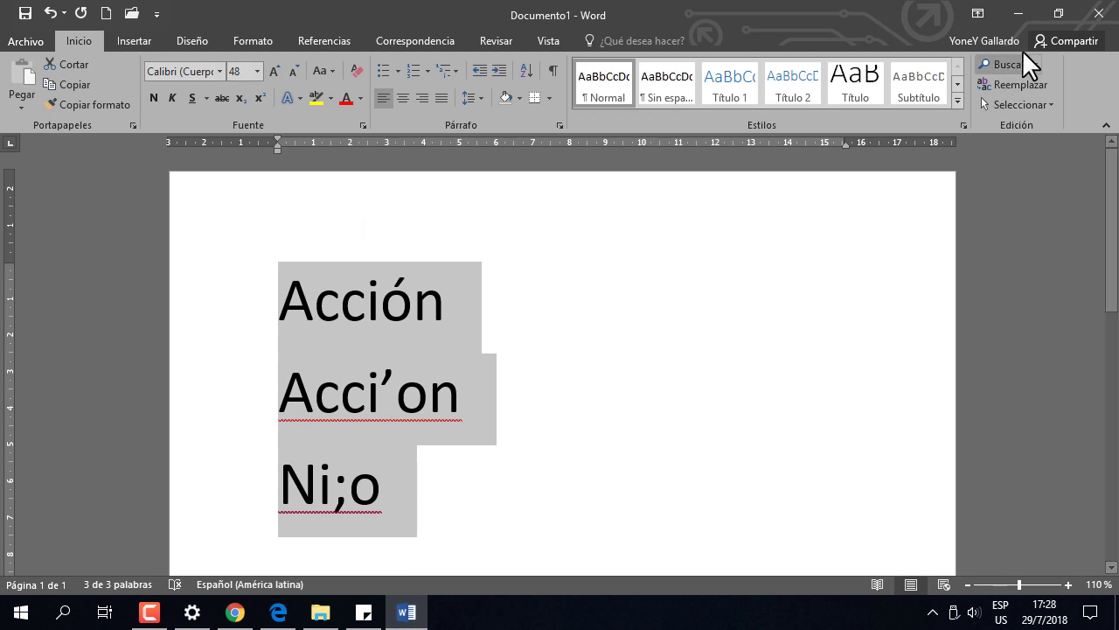
{"action": "left_click", "coordinate": [1030, 12]}
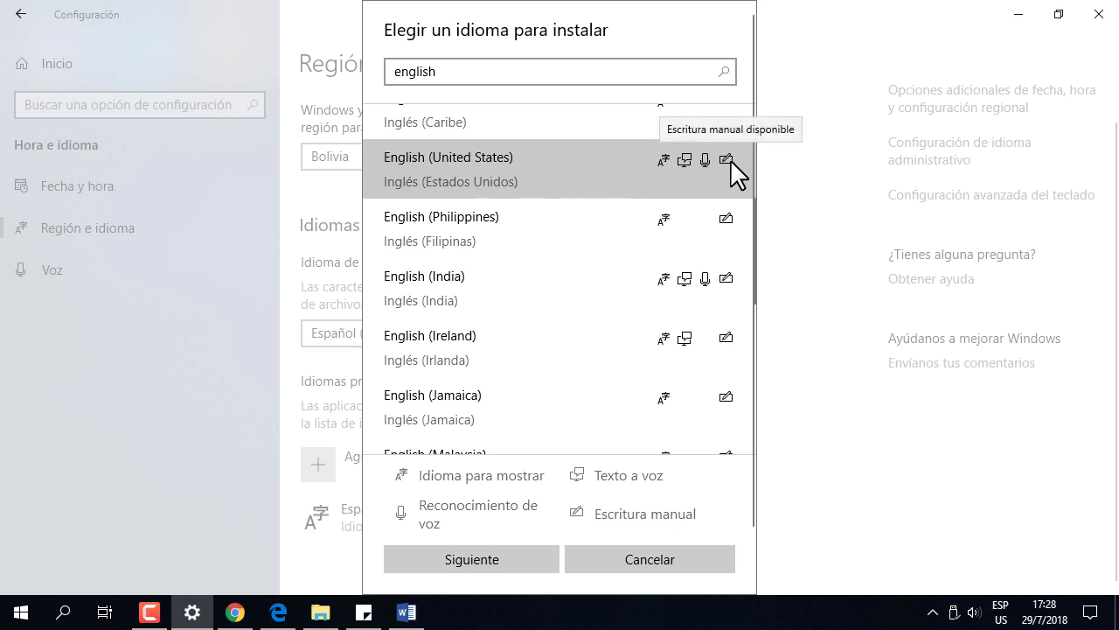
- Proceed to the installation options for English (United States) and show the system's suspend, shut down and restart options
{"action": "left_click", "coordinate": [477, 564]}
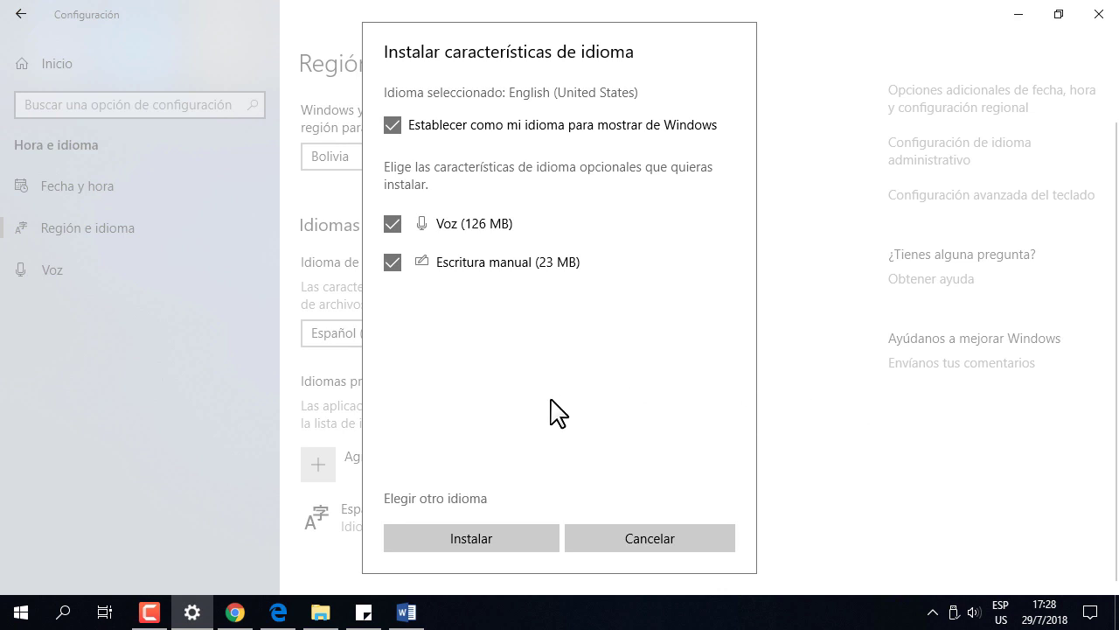
{"action": "left_click", "coordinate": [21, 612]}
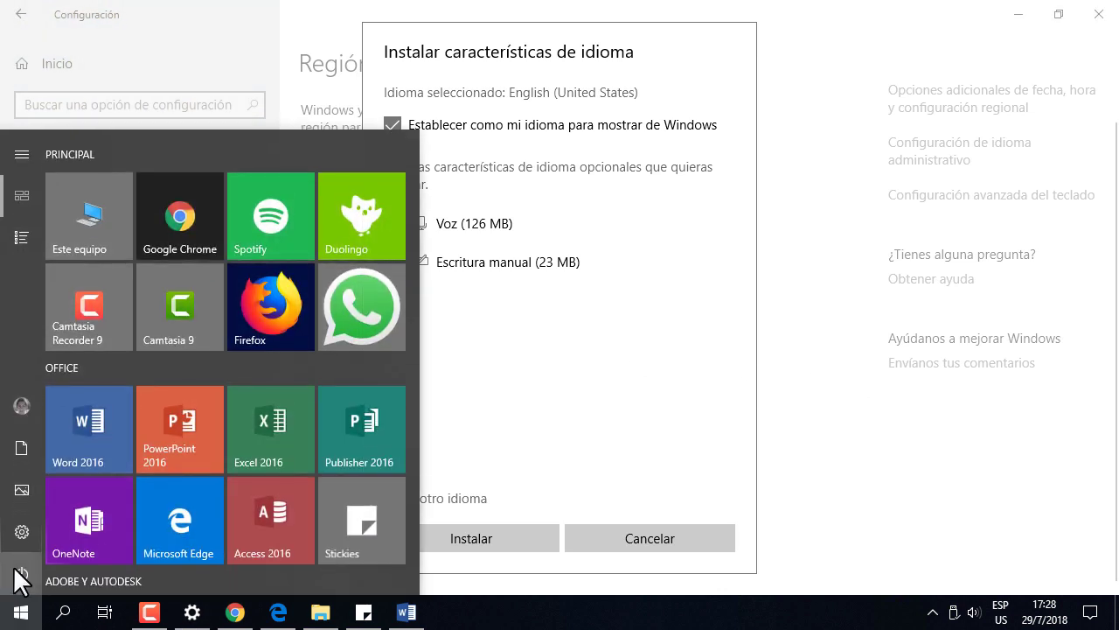
{"action": "left_click", "coordinate": [21, 575]}
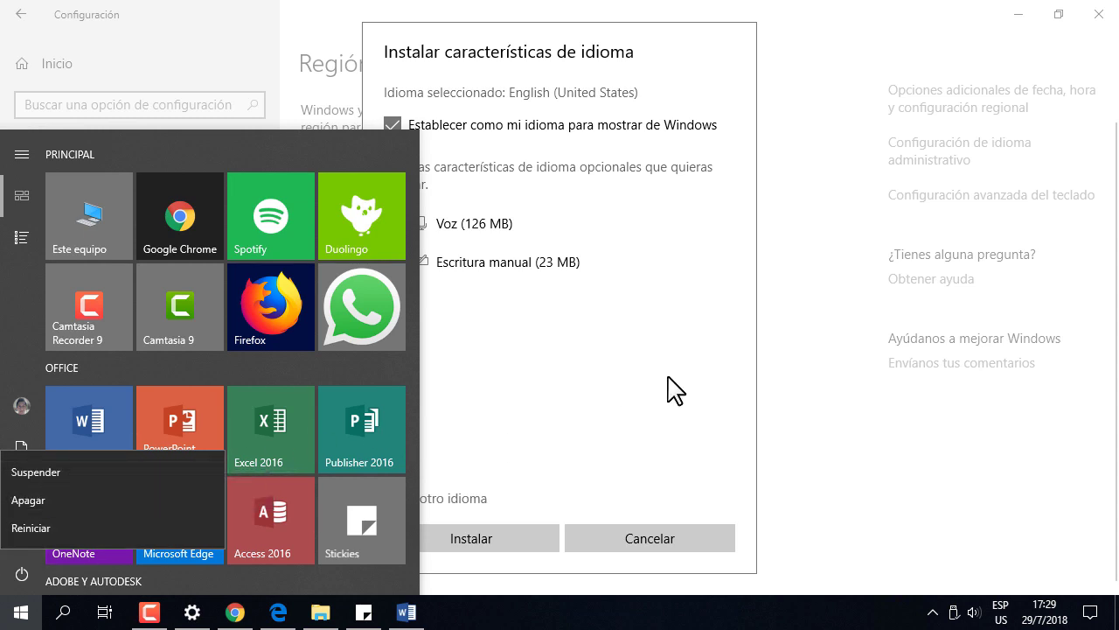
- Leave the power options, switch to the Documents folder in File Explorer and highlight the Contenido and Tutoriales folders
{"action": "key", "text": "Escape"}
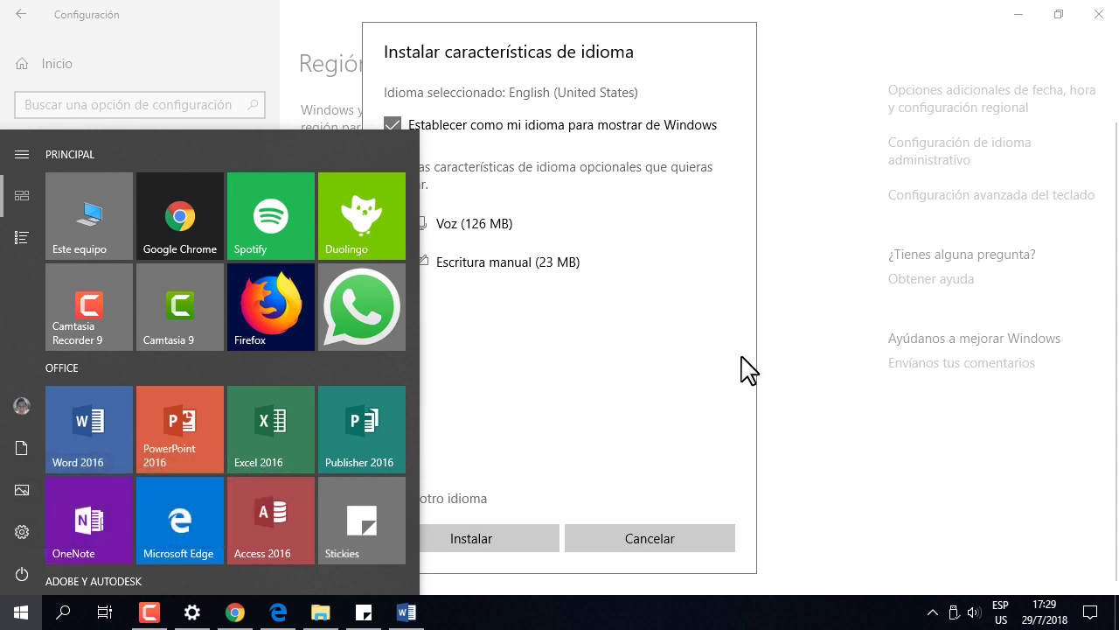
{"action": "left_click", "coordinate": [320, 612]}
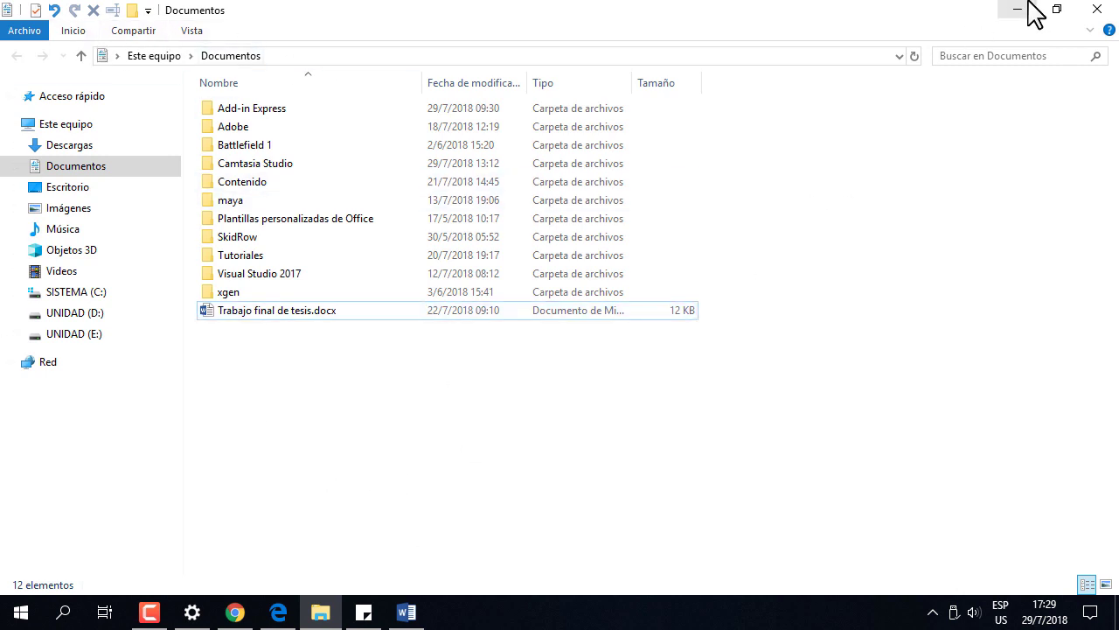
{"action": "left_click", "coordinate": [254, 185]}
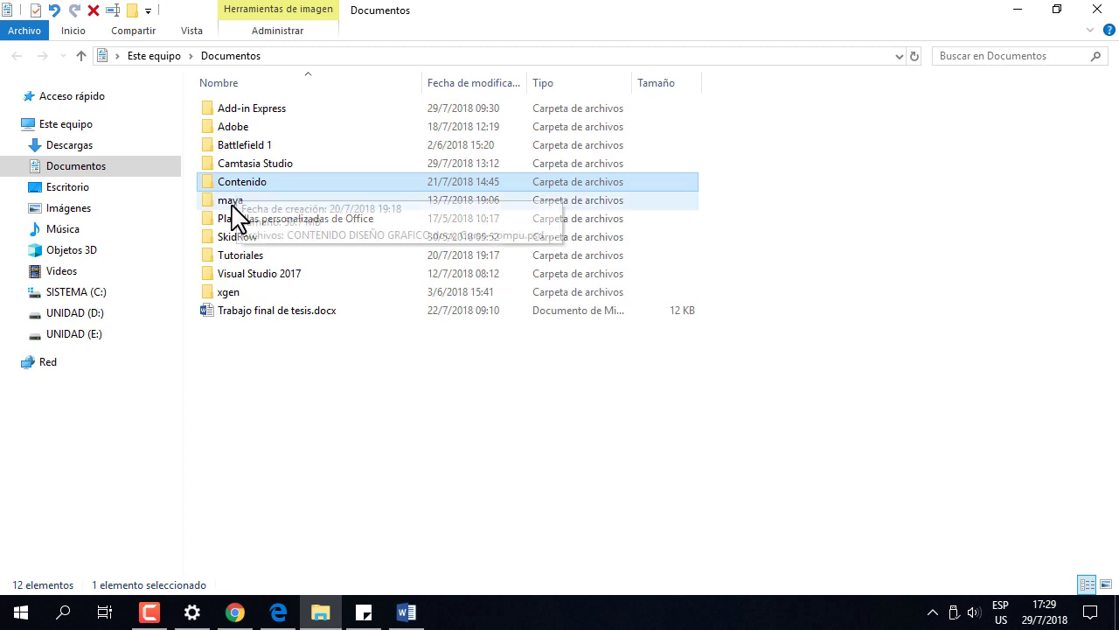
{"action": "left_click", "coordinate": [262, 360]}
{"action": "left_click", "coordinate": [246, 256]}
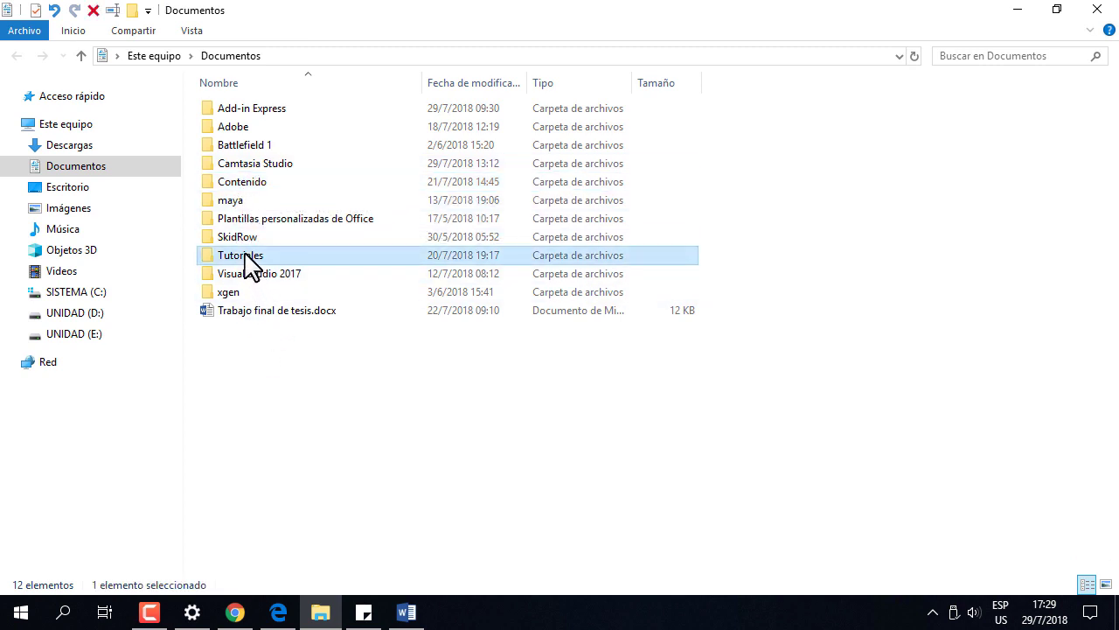
- Create a new folder named Eliminar in Documents and close the File Explorer window
{"action": "right_click", "coordinate": [242, 343]}
{"action": "mouse_move", "coordinate": [341, 304]}
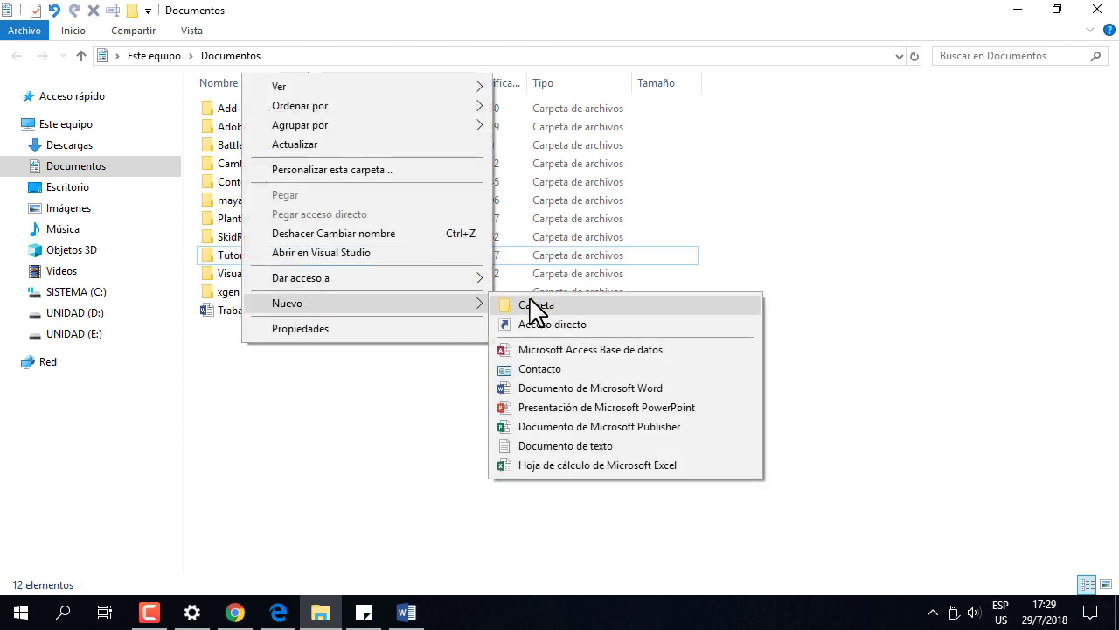
{"action": "left_click", "coordinate": [534, 306]}
{"action": "type", "text": "Eliminar"}
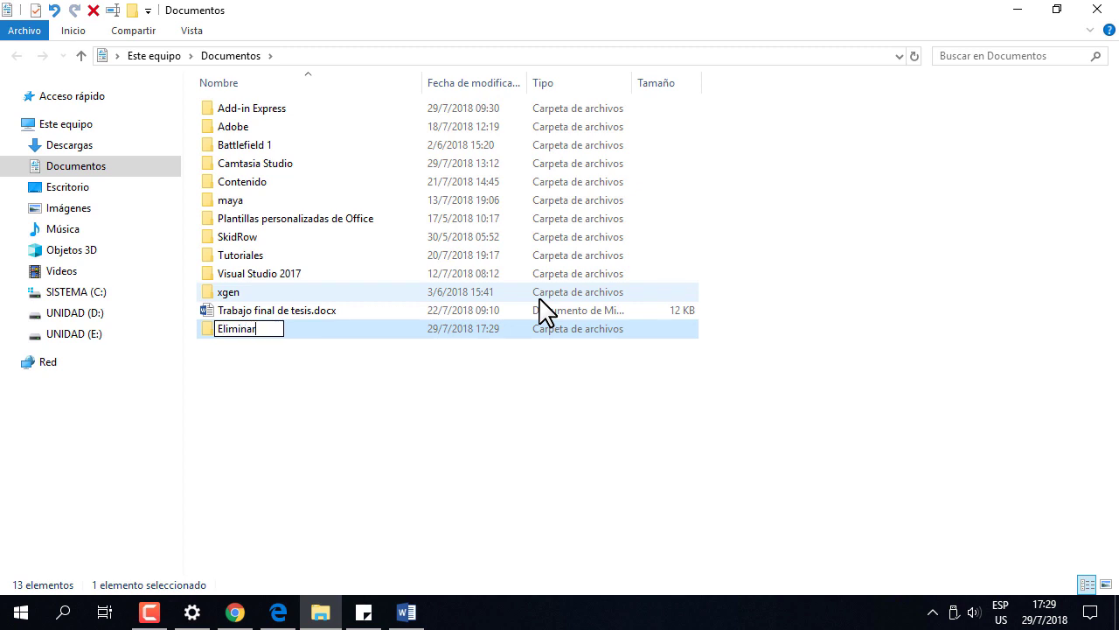
{"action": "key", "text": "Return"}
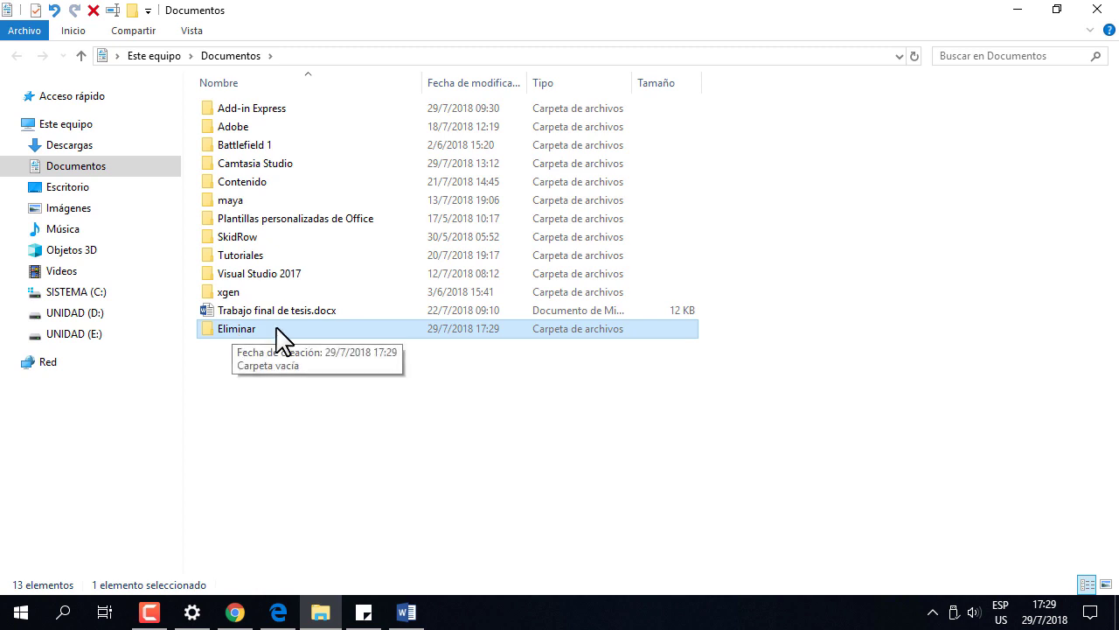
{"action": "left_click", "coordinate": [1096, 10]}
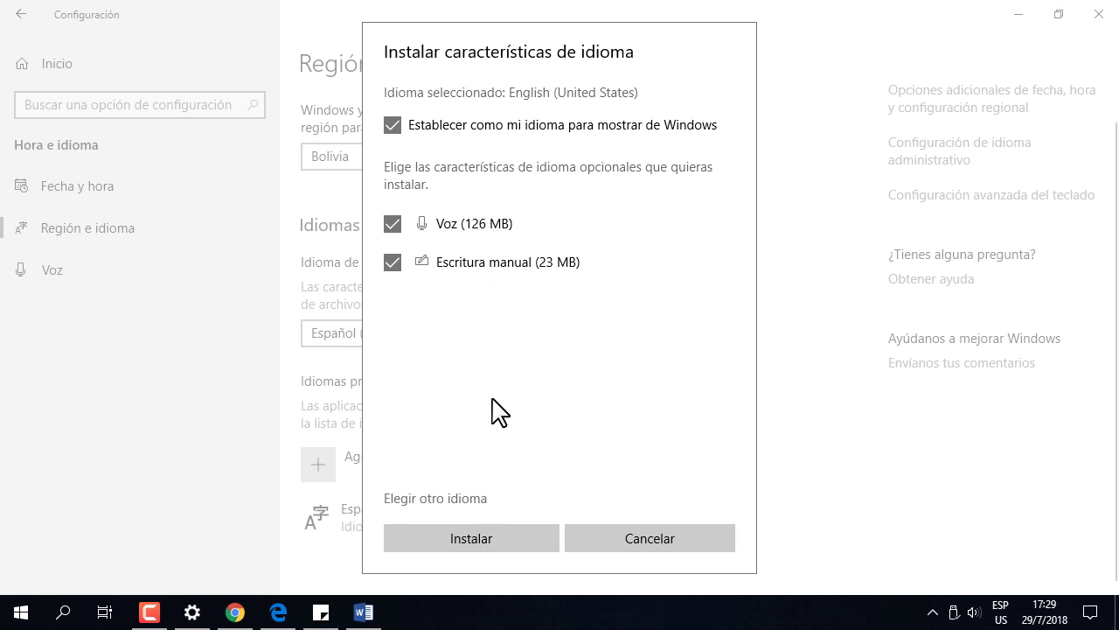
- Show the Start menu and its suspend, shut down and restart options, and return to the language feature installation
{"action": "left_click", "coordinate": [14, 622]}
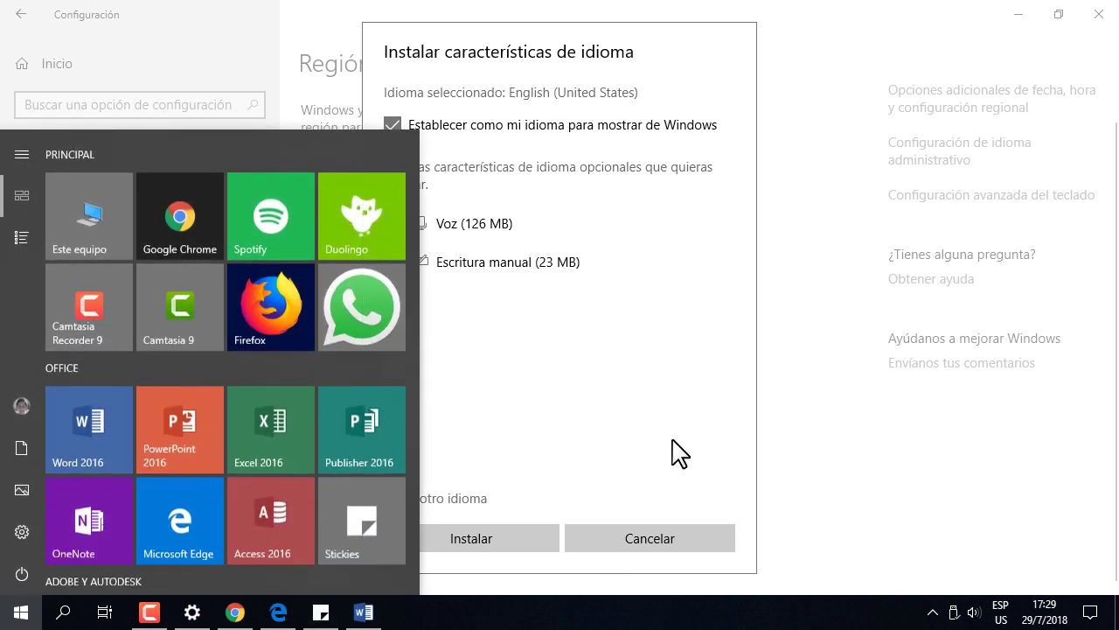
{"action": "left_click", "coordinate": [612, 447]}
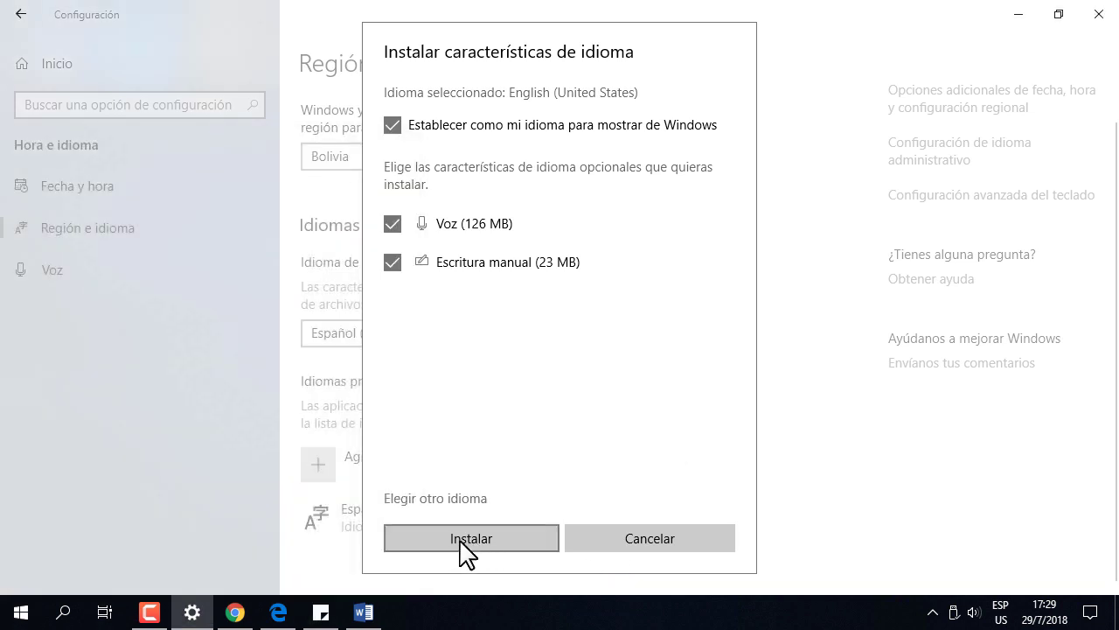
{"action": "left_click", "coordinate": [24, 610]}
{"action": "left_click", "coordinate": [21, 575]}
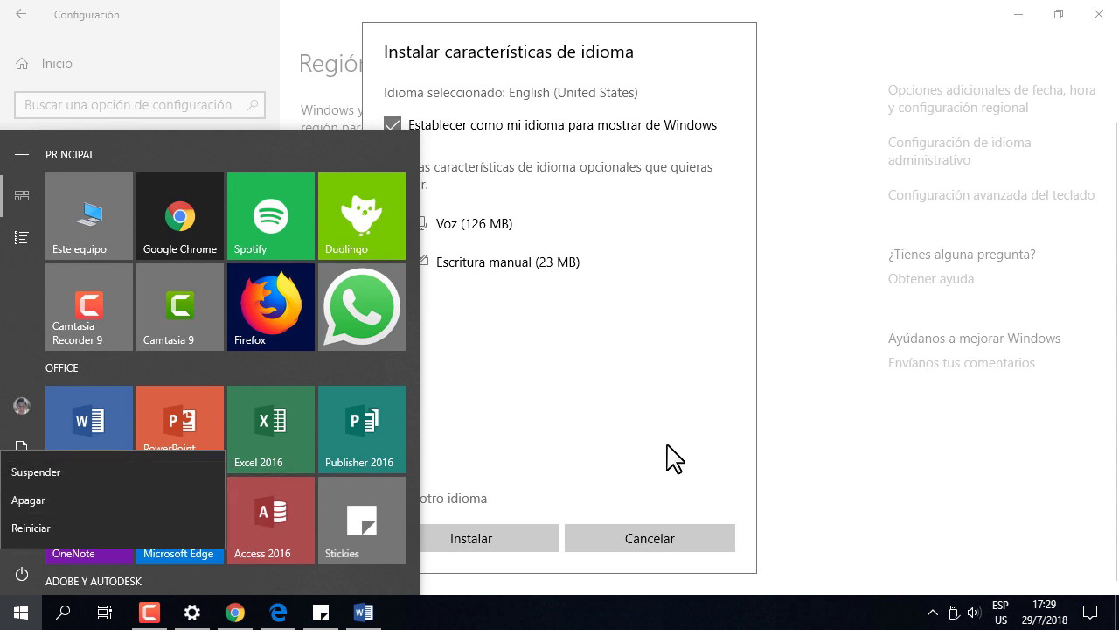
{"action": "key", "text": "Escape"}
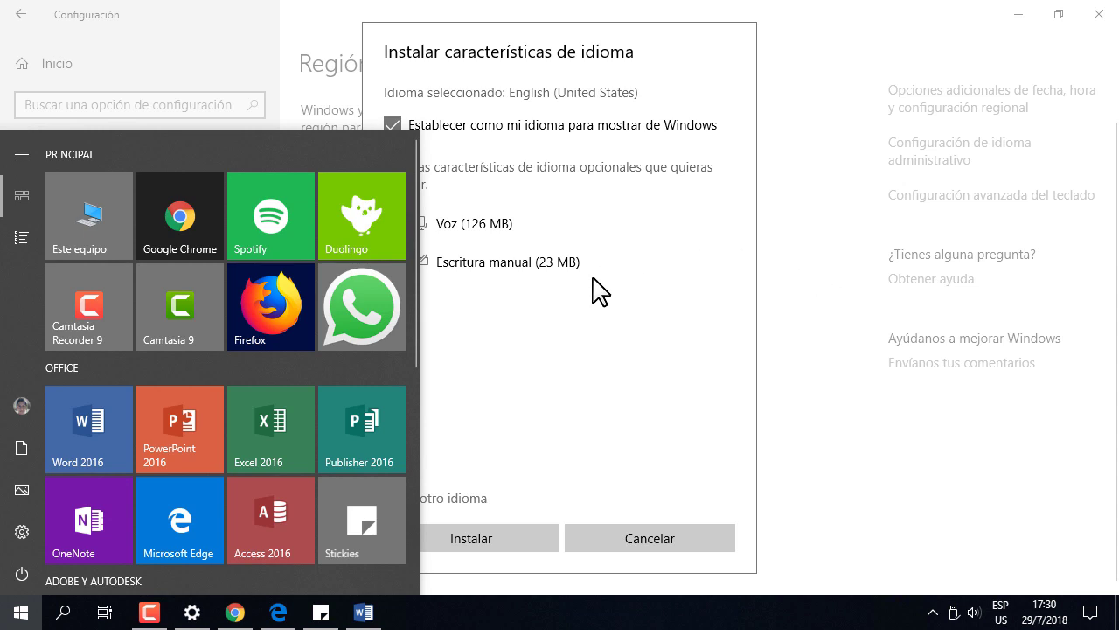
{"action": "left_click", "coordinate": [650, 374]}
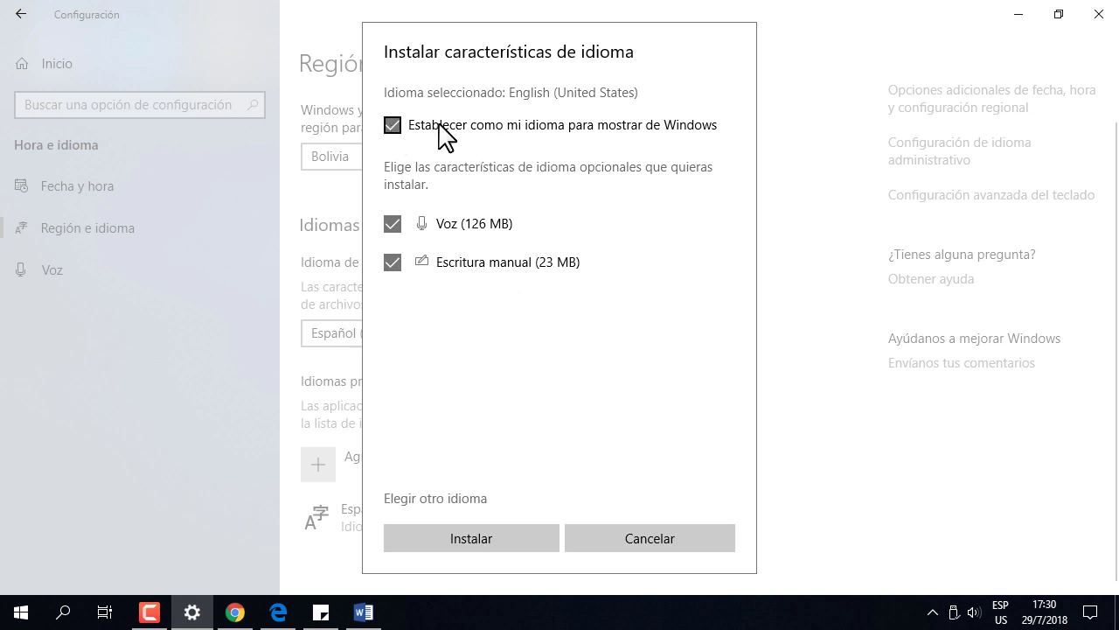
- Turn off setting English (United States) as the Windows display language and install it with the Voz and Escritura manual features
{"action": "left_click", "coordinate": [396, 129]}
{"action": "left_click", "coordinate": [4, 616]}
{"action": "left_click", "coordinate": [21, 573]}
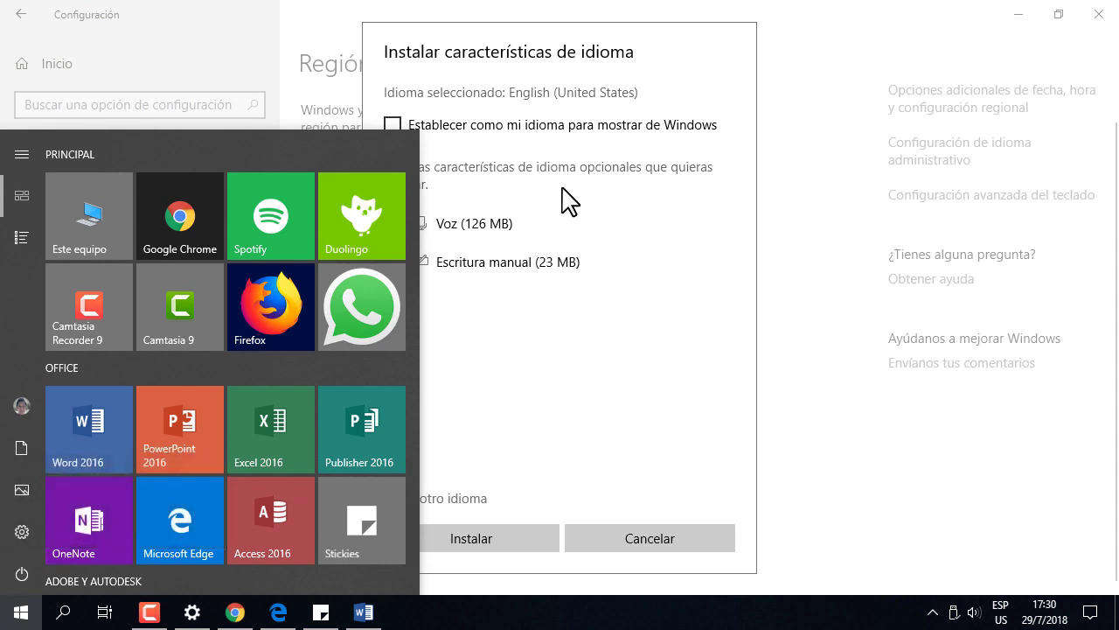
{"action": "left_click", "coordinate": [612, 322]}
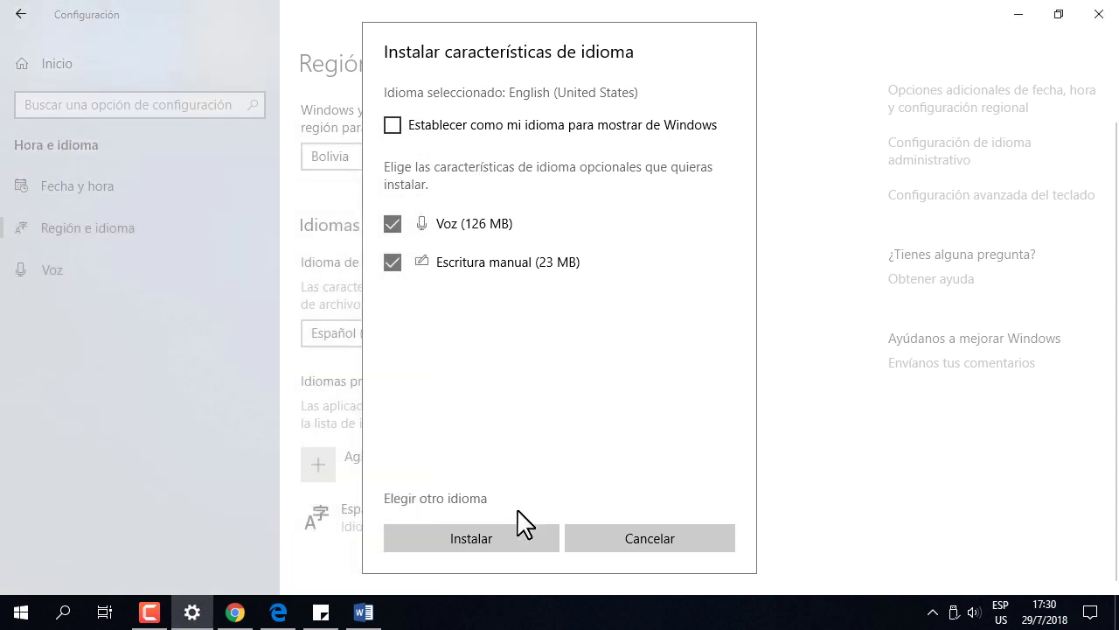
{"action": "left_click", "coordinate": [497, 544]}
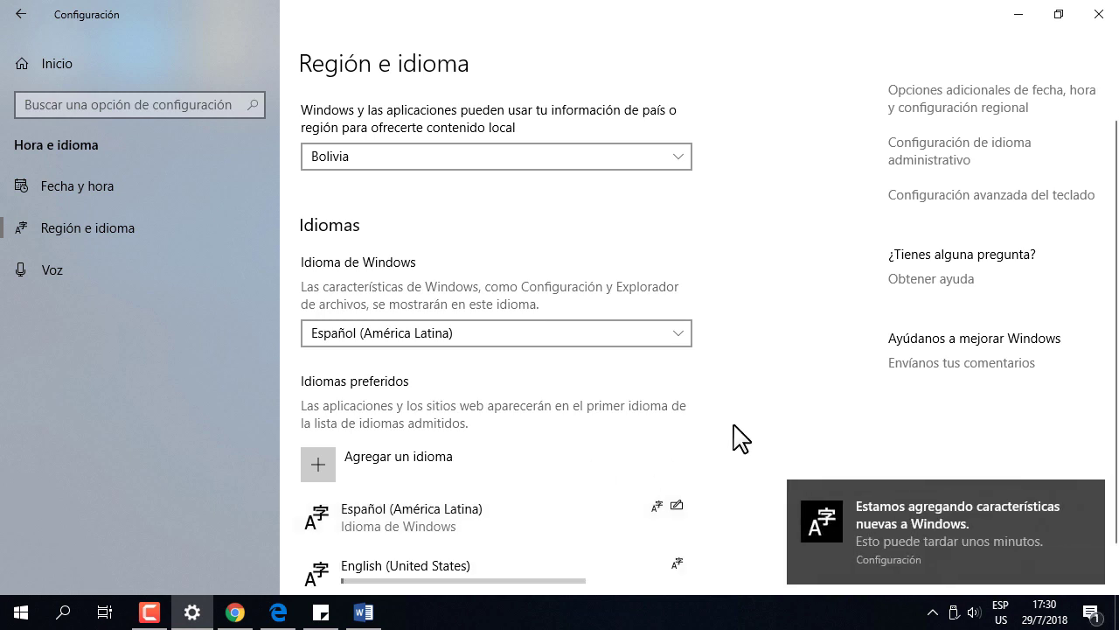
- Check the English (United States) download progress and show the system's power options again while it installs
{"action": "scroll", "coordinate": [740, 440], "scroll_direction": "down", "scroll_amount": 1}
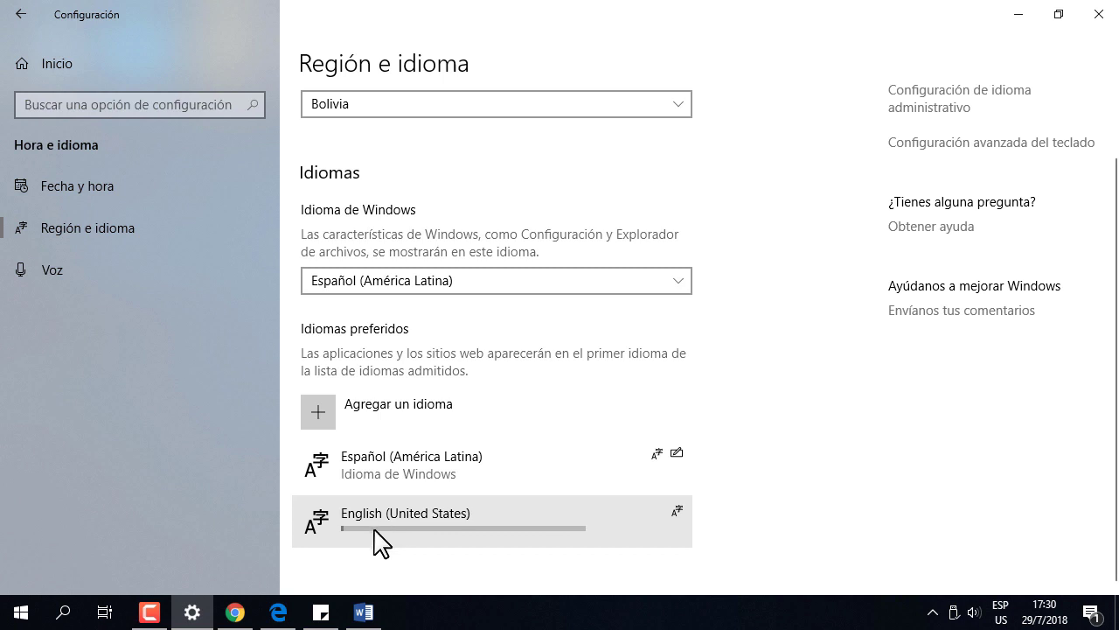
{"action": "left_click", "coordinate": [21, 613]}
{"action": "left_click", "coordinate": [22, 575]}
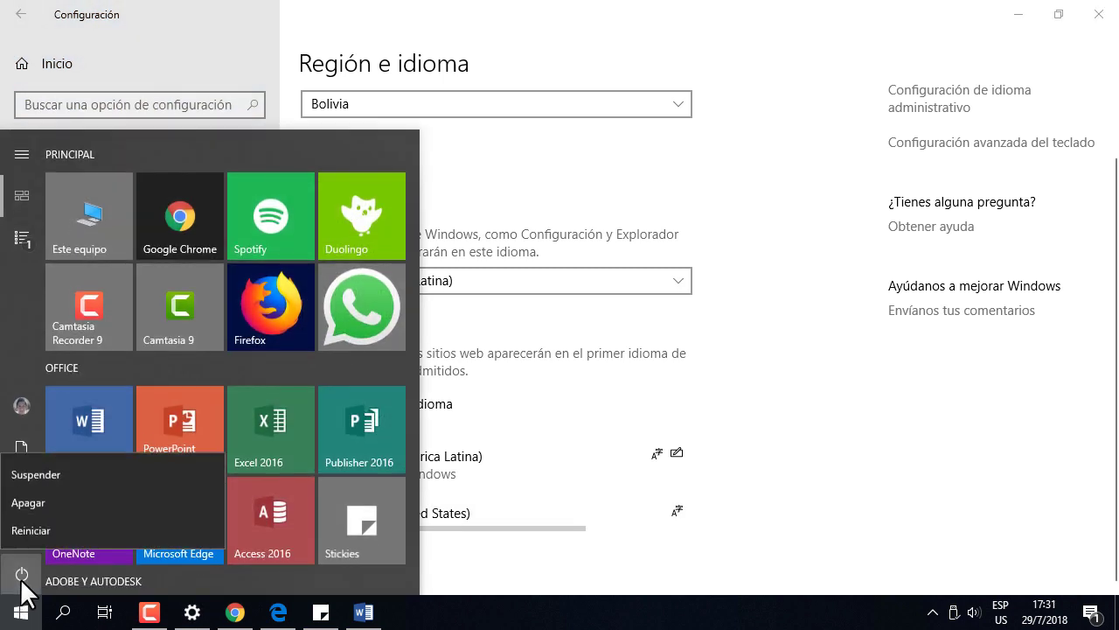
{"action": "key", "text": "Escape"}
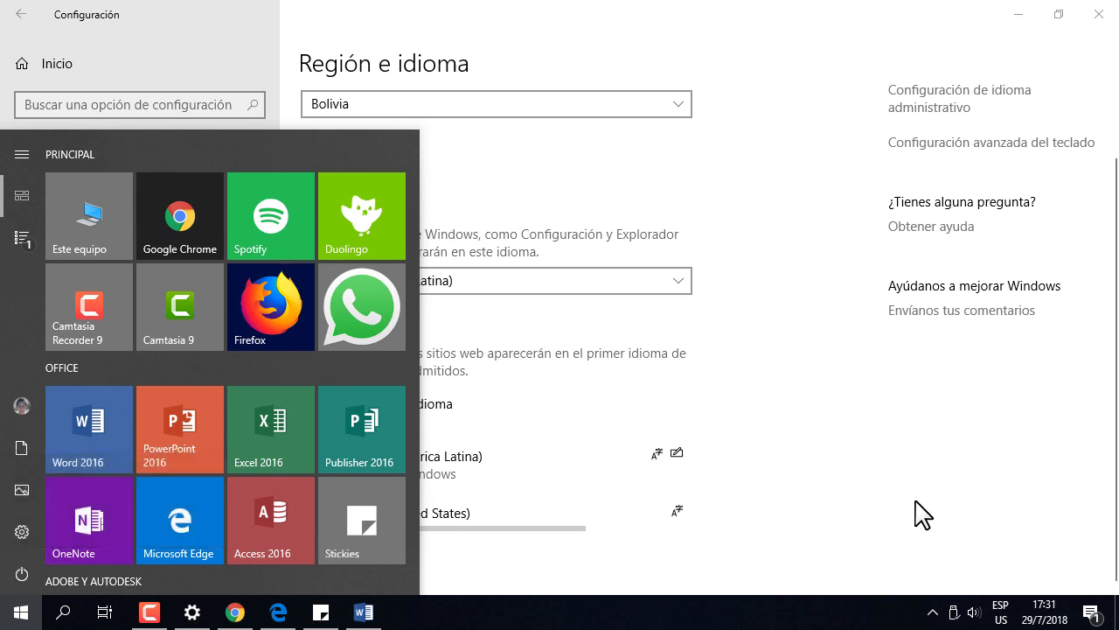
{"action": "key", "text": "Escape"}
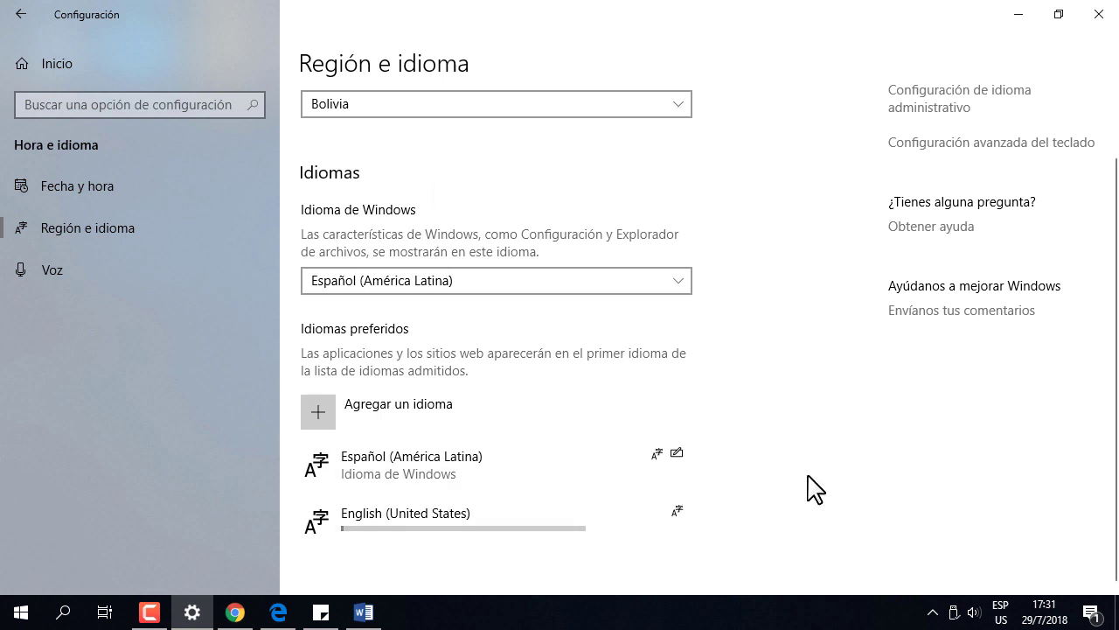
- Open the options of English (United States), examine its feature downloads and keyboards, and return to the preferred languages
{"action": "left_click", "coordinate": [493, 516]}
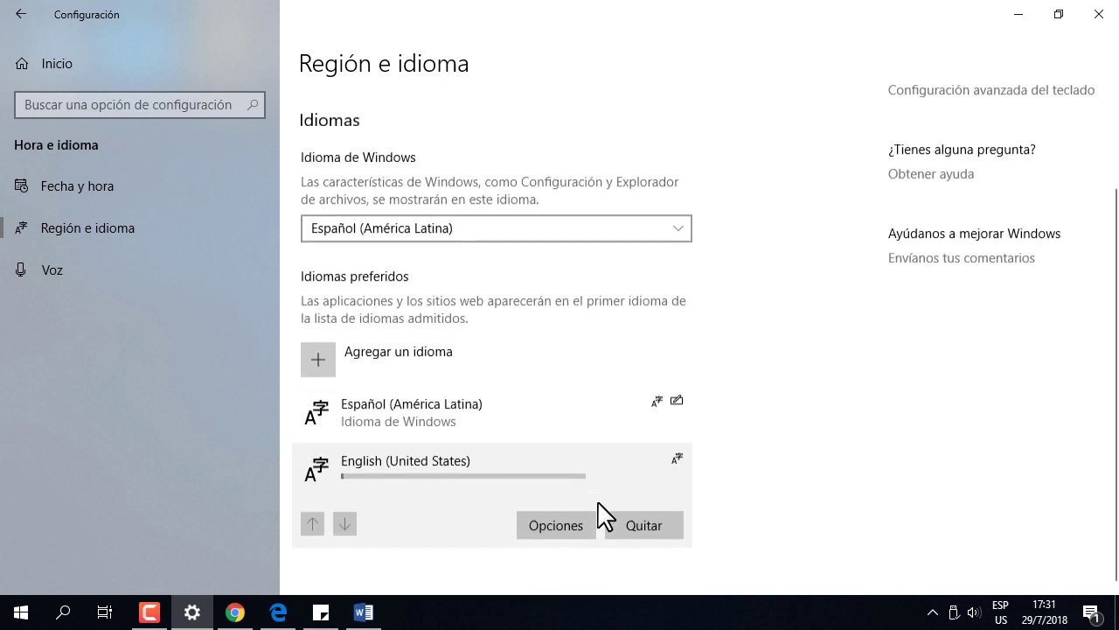
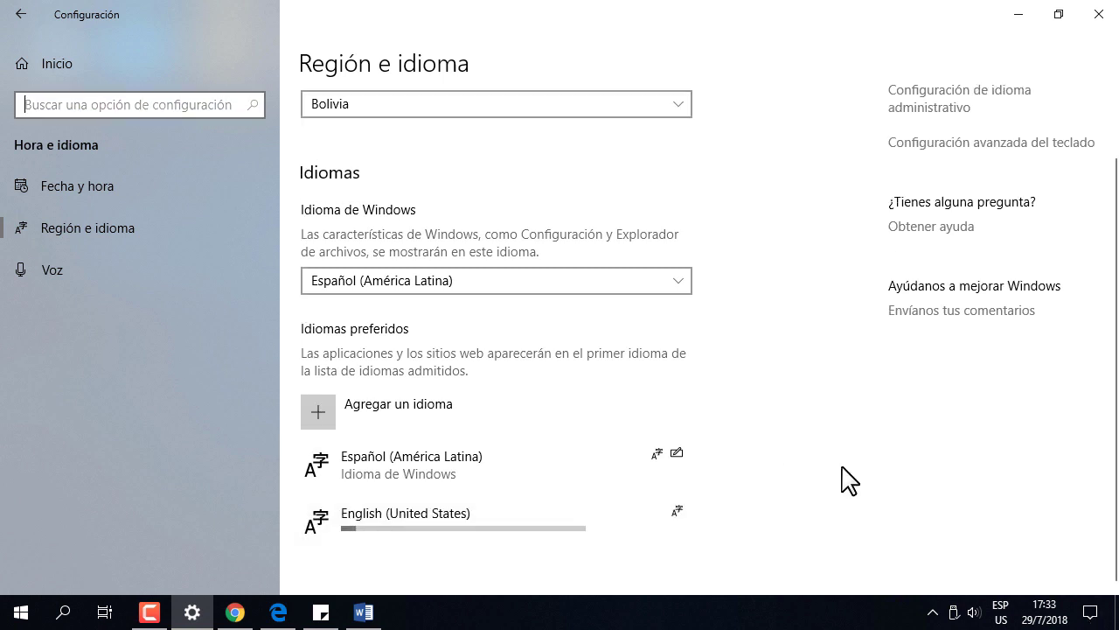
{"action": "left_click", "coordinate": [530, 528]}
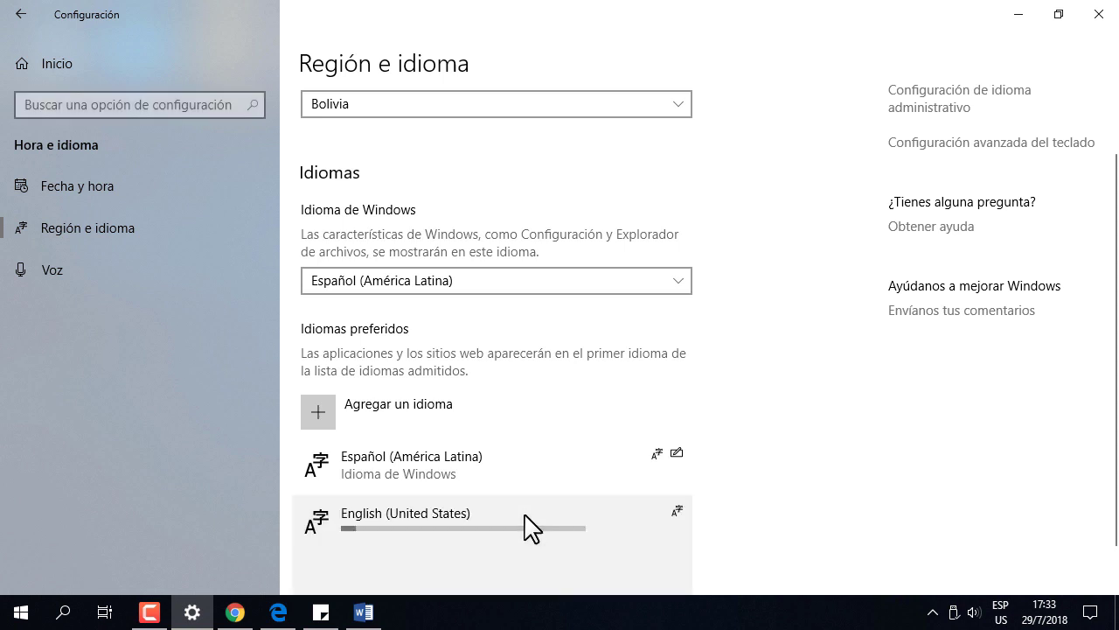
{"action": "left_click", "coordinate": [541, 526]}
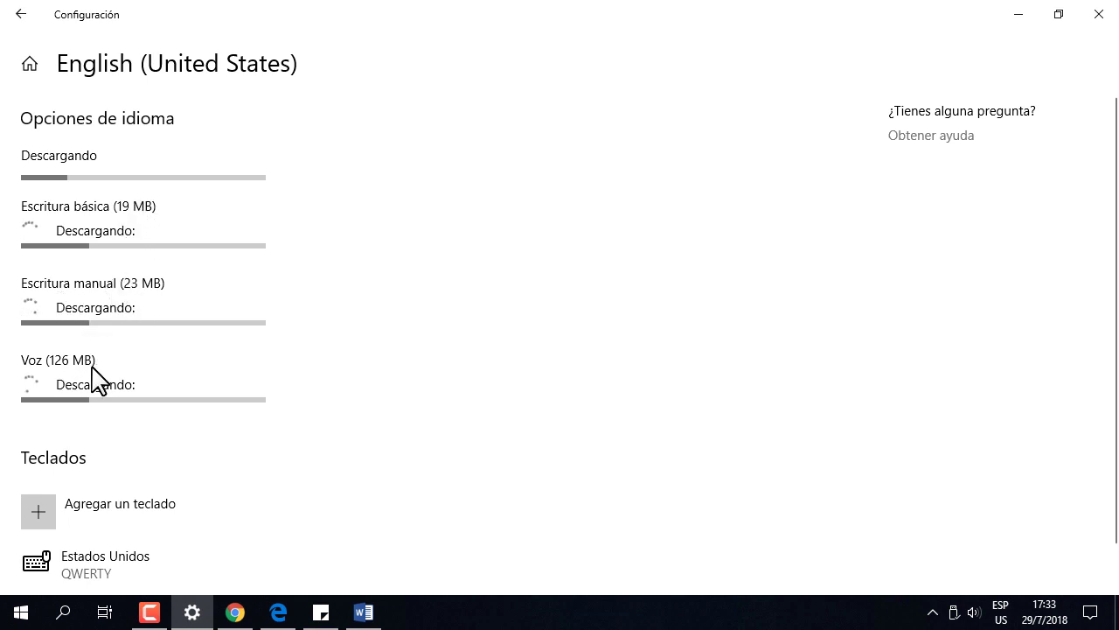
{"action": "scroll", "coordinate": [95, 377], "scroll_direction": "down", "scroll_amount": 1}
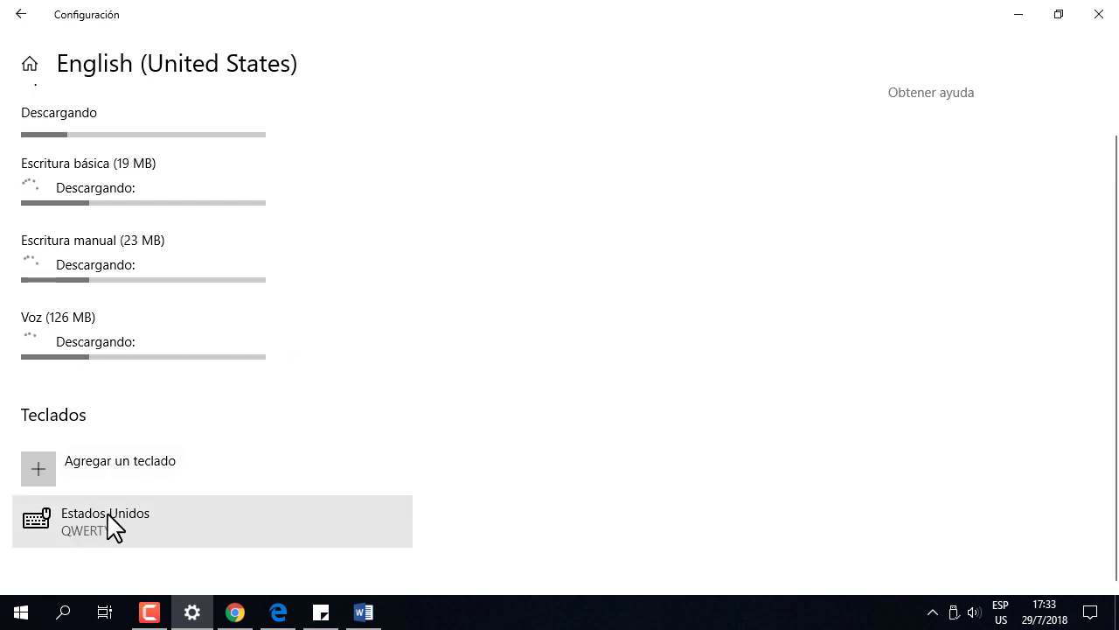
{"action": "scroll", "coordinate": [410, 375], "scroll_direction": "up", "scroll_amount": 1}
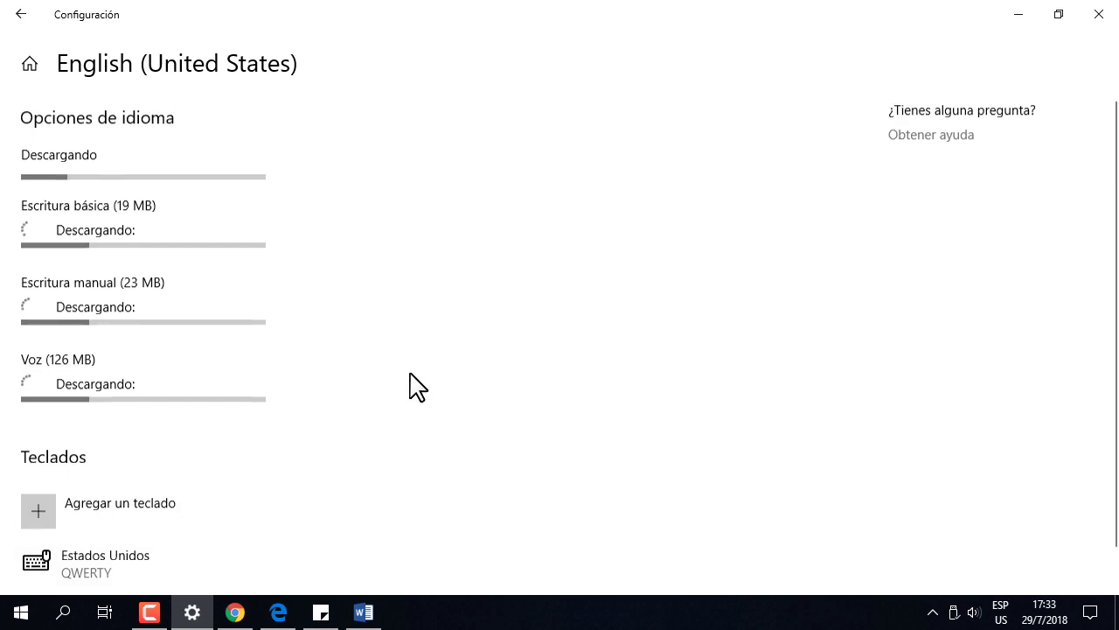
{"action": "left_click", "coordinate": [28, 12]}
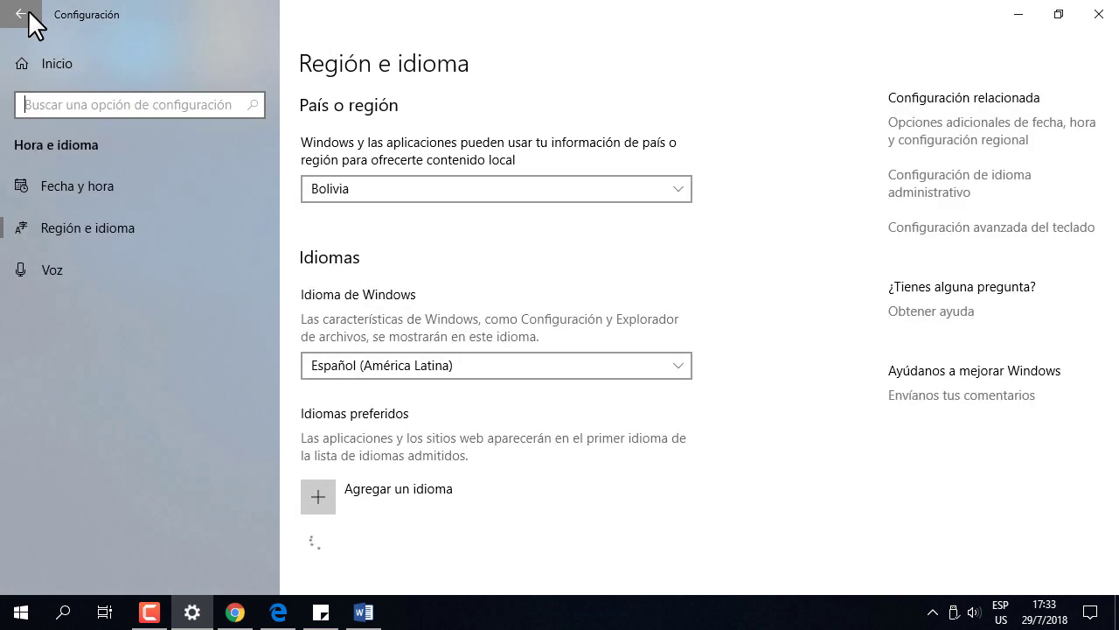
{"action": "scroll", "coordinate": [677, 475], "scroll_direction": "down", "scroll_amount": 2}
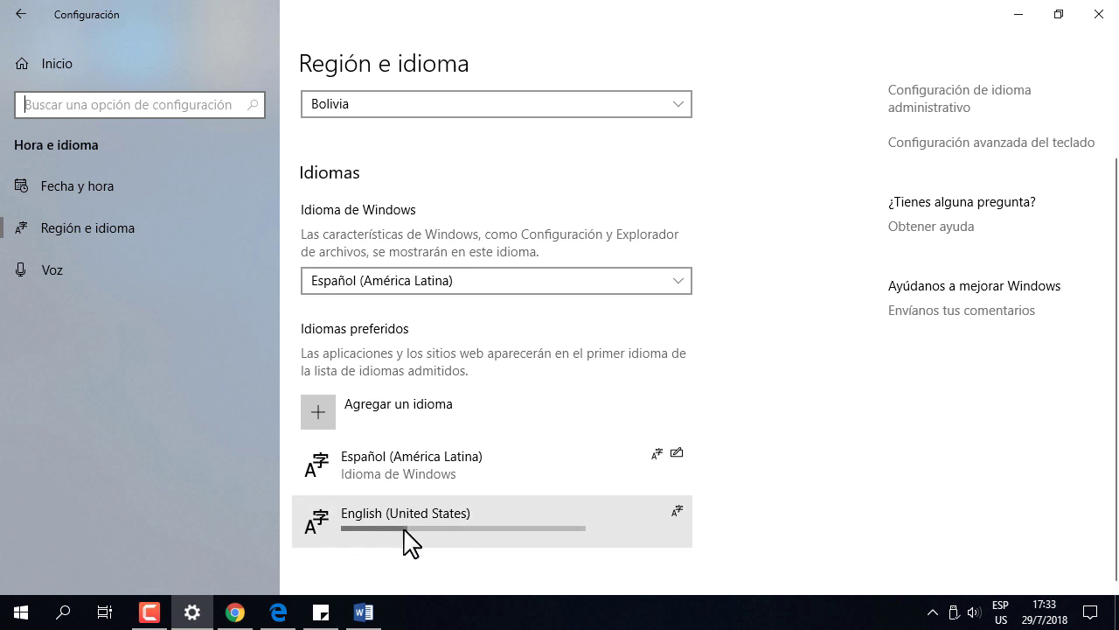
- Switch to the sticky note and highlight the SISTEMA OPERATIVO line
{"action": "left_click", "coordinate": [321, 614]}
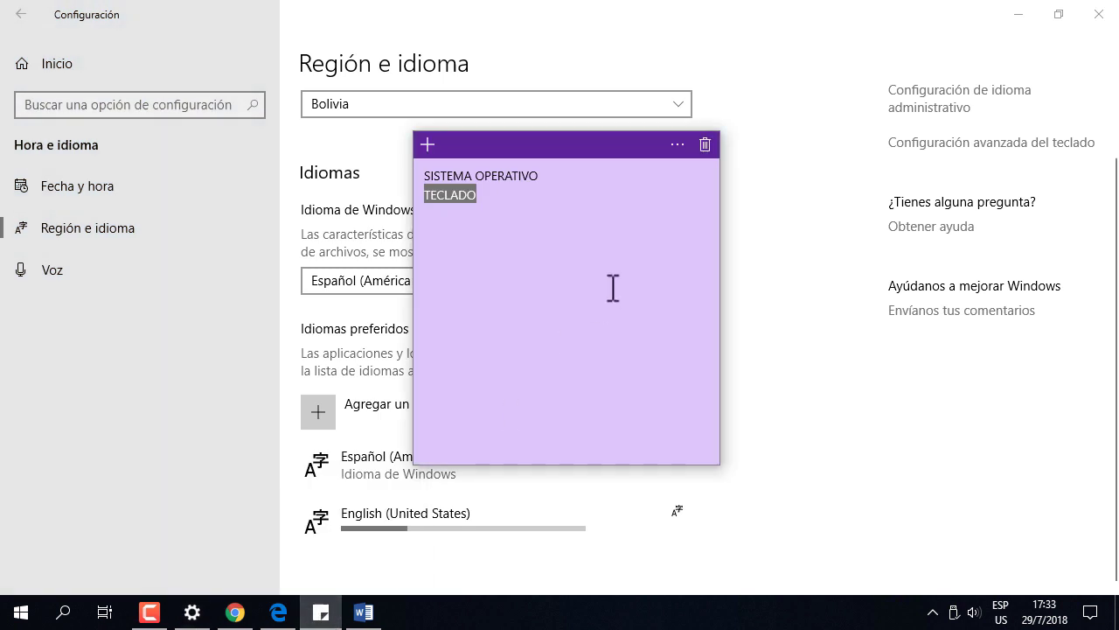
{"action": "left_click", "coordinate": [490, 202]}
{"action": "left_click", "coordinate": [566, 182]}
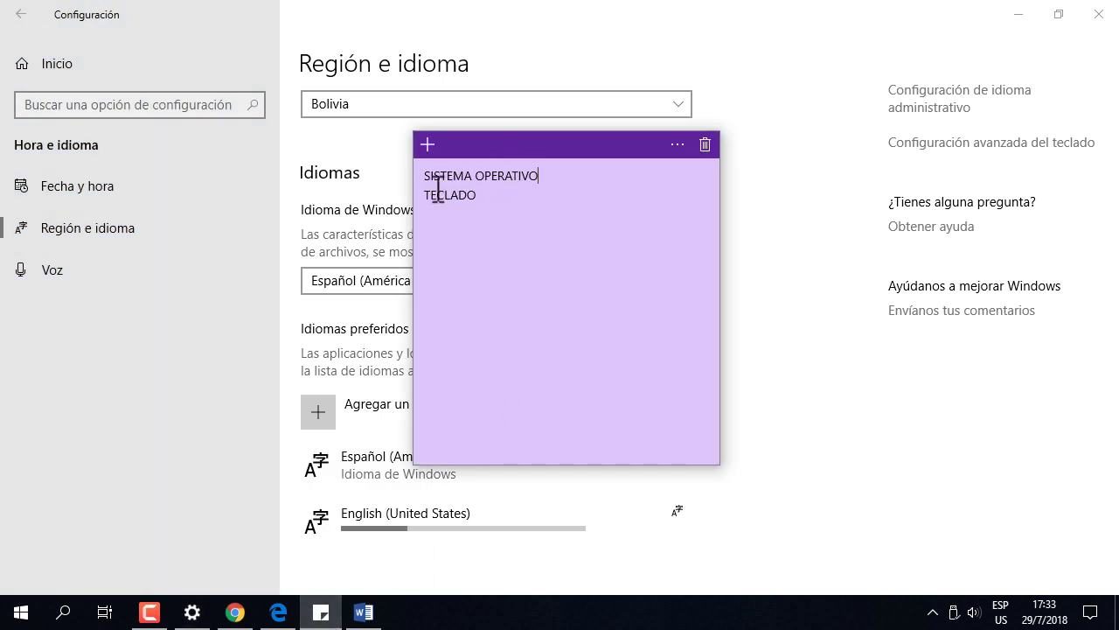
{"action": "left_click_drag", "start_coordinate": [550, 178], "coordinate": [426, 180]}
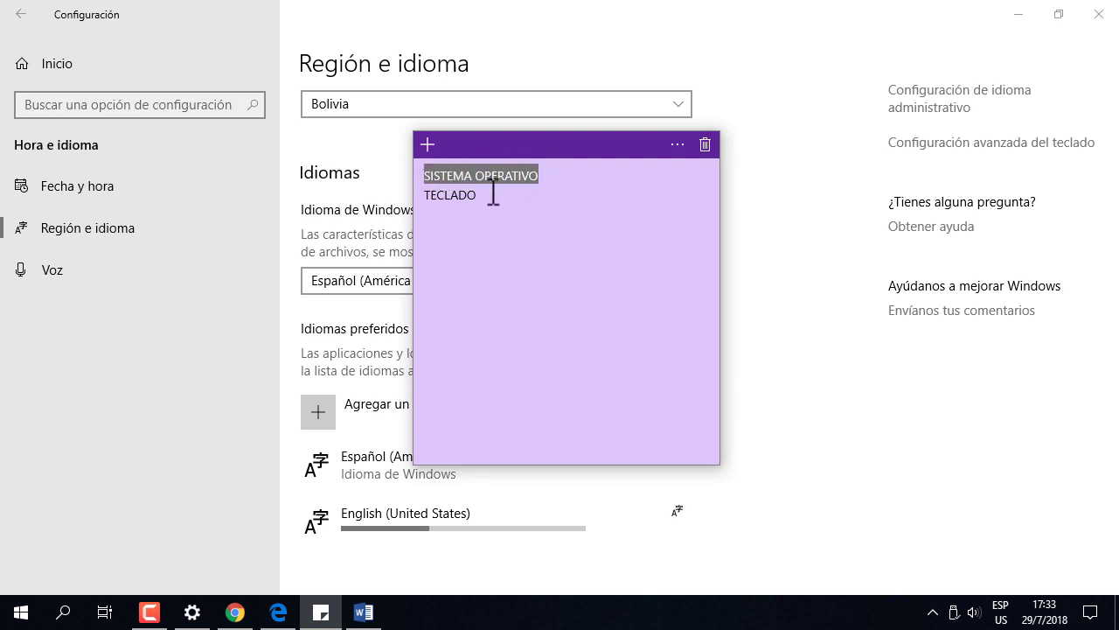
- Replace TECLADO in the note with the lines INGLES and ESPAÑOL, switching the keyboard layout to Spanish for the Ñ
{"action": "left_click_drag", "start_coordinate": [492, 194], "coordinate": [390, 194]}
{"action": "key", "text": "Delete"}
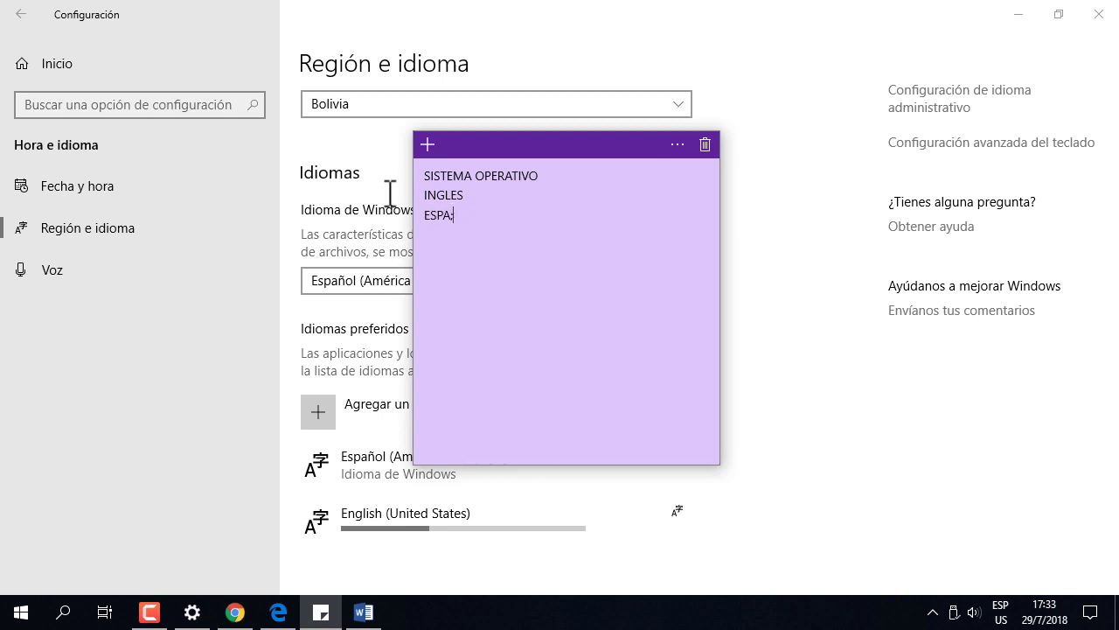
{"action": "key", "text": "alt+shift"}
{"action": "key", "text": "alt+shift"}
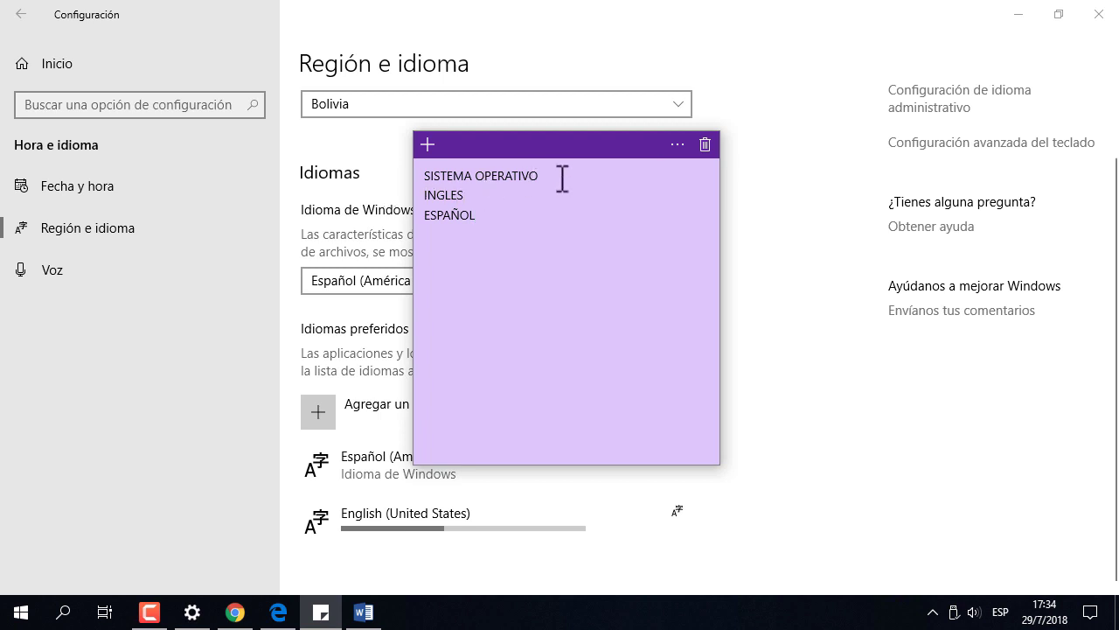
- Indent the INGLES line beneath SISTEMA OPERATIVO and put a hyphen in front of it
{"action": "left_click_drag", "start_coordinate": [563, 178], "coordinate": [429, 175]}
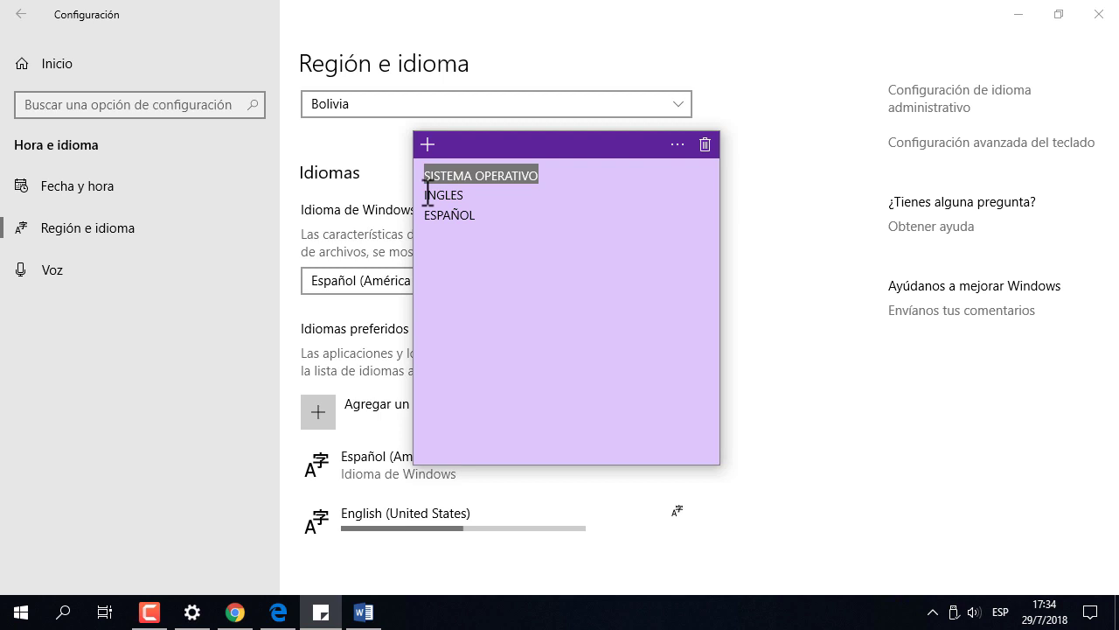
{"action": "left_click", "coordinate": [428, 194]}
{"action": "type", "text": "-"}
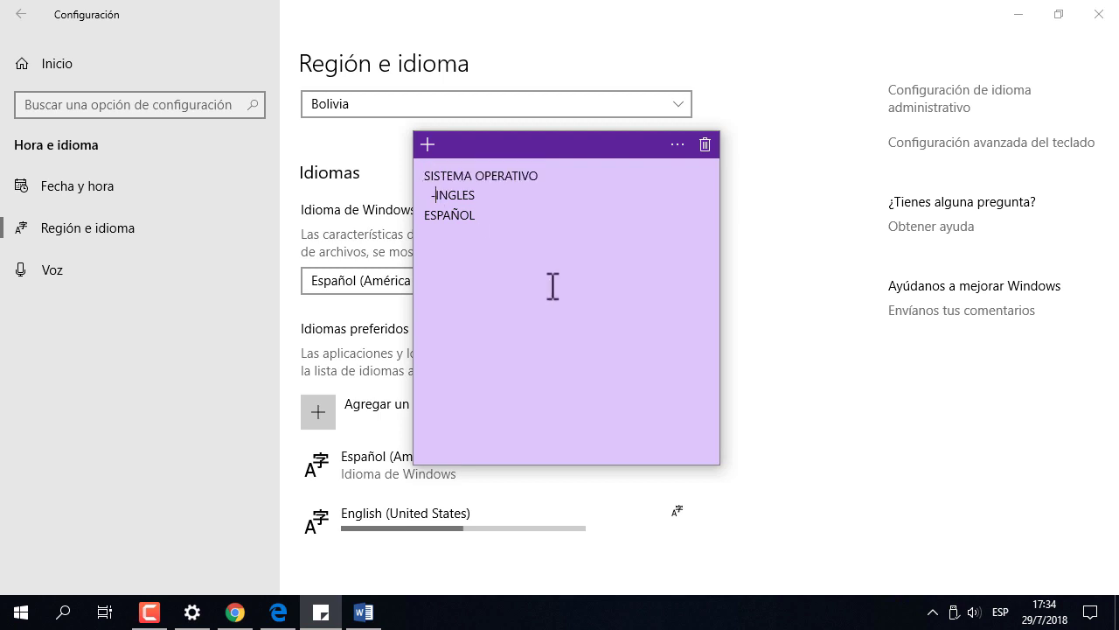
- Indent the ESPAÑOL line with a hyphen, spacing it like INGLES, and highlight each of the two languages in turn
{"action": "type", "text": "  INGLES "}
{"action": "type", "text": "  -"}
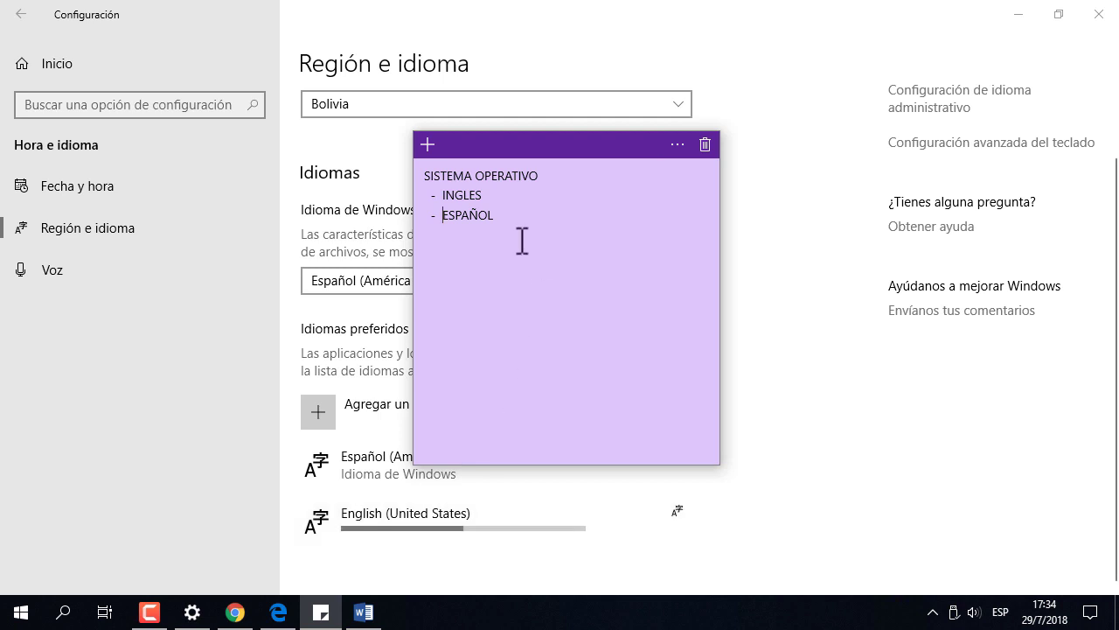
{"action": "left_click_drag", "start_coordinate": [483, 195], "coordinate": [440, 194]}
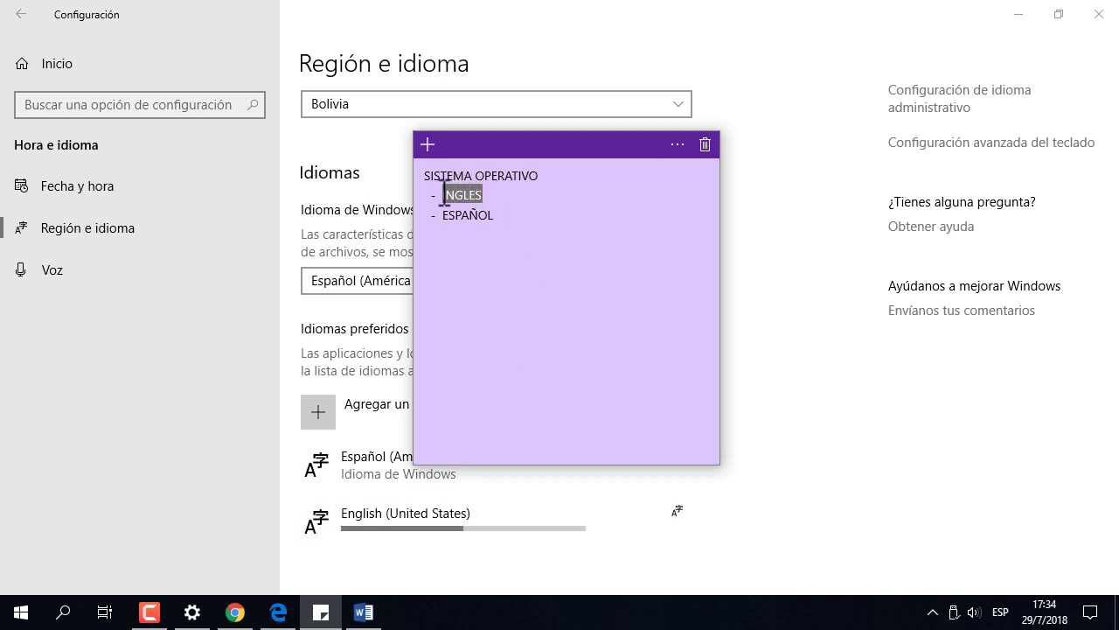
{"action": "left_click", "coordinate": [500, 194]}
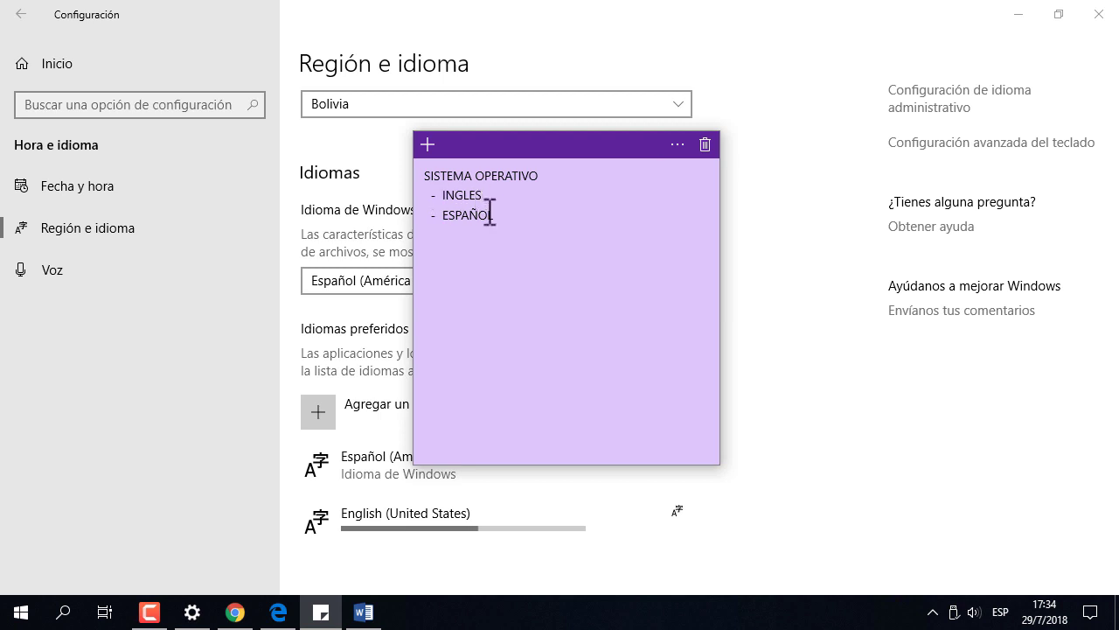
{"action": "left_click_drag", "start_coordinate": [502, 218], "coordinate": [444, 219]}
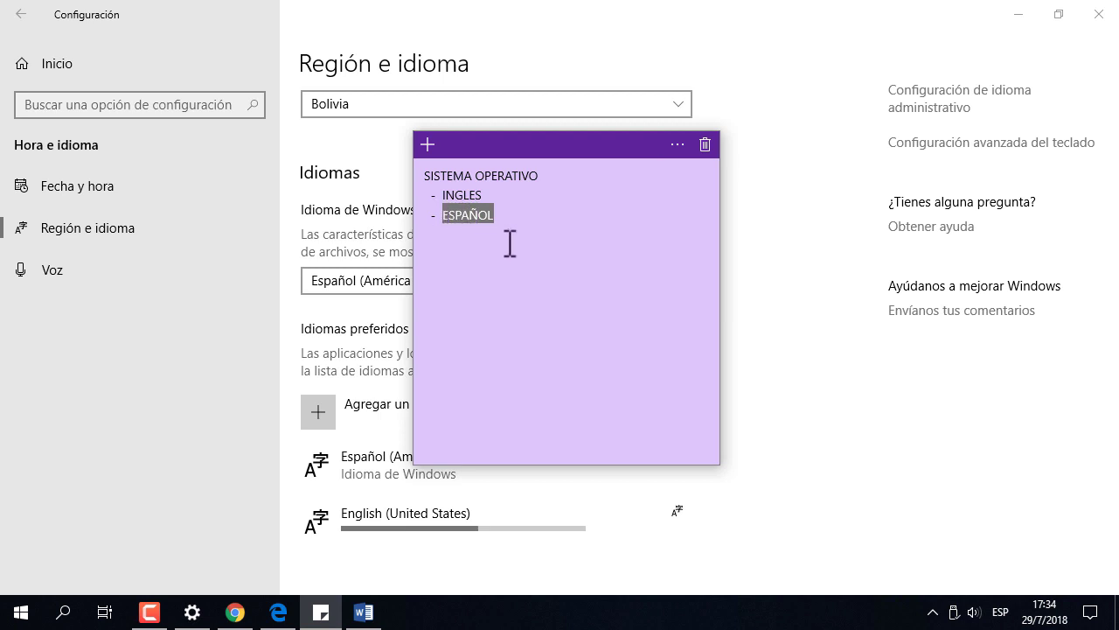
{"action": "left_click", "coordinate": [506, 214]}
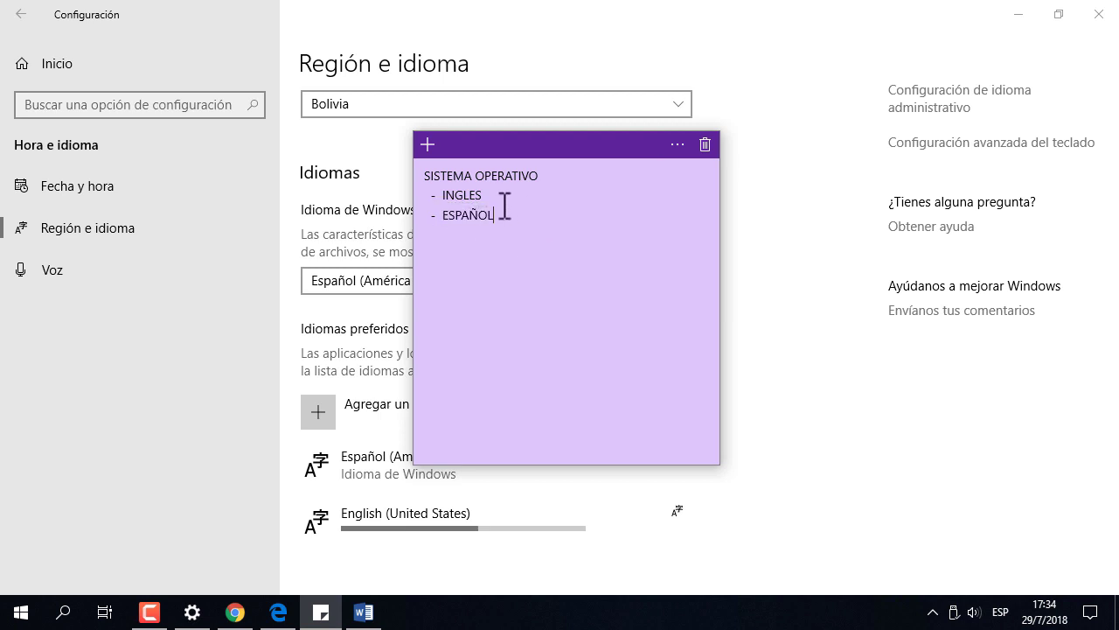
- Add an indented, hyphenated sublist beneath INGLES with the lines Portuguez, Frances, Ingles and Español
{"action": "left_click", "coordinate": [488, 194]}
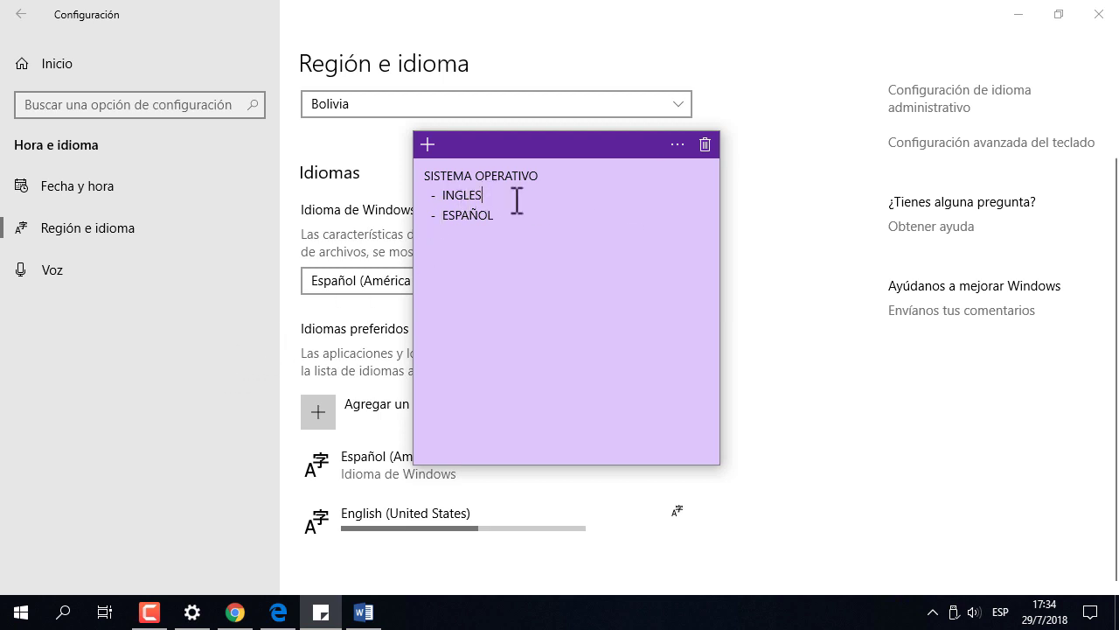
{"action": "key", "text": "Return"}
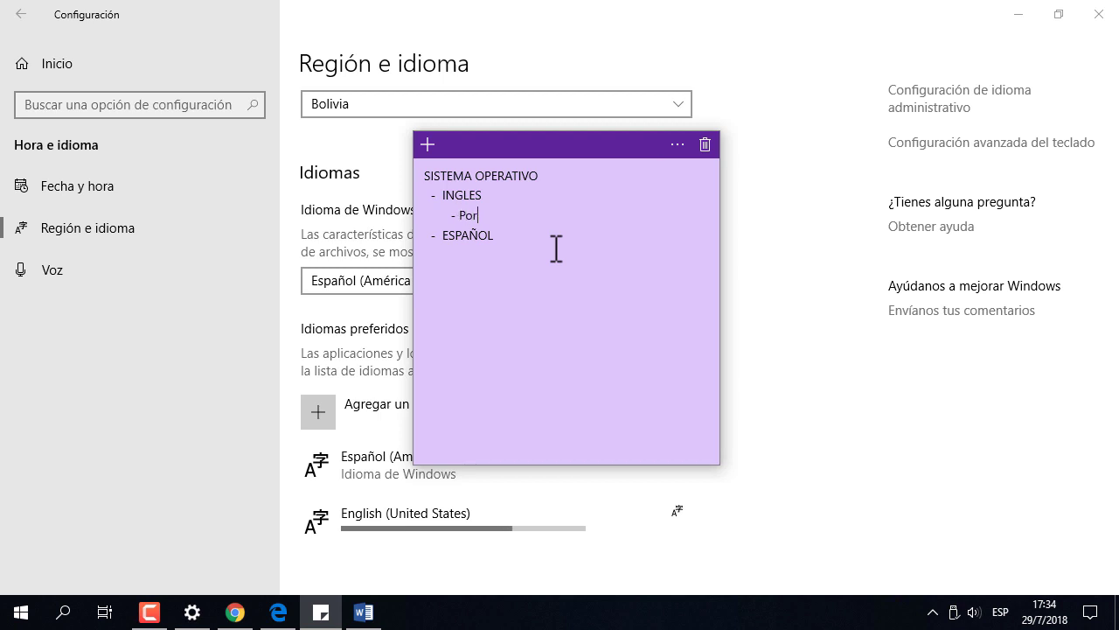
{"action": "key", "text": "Return"}
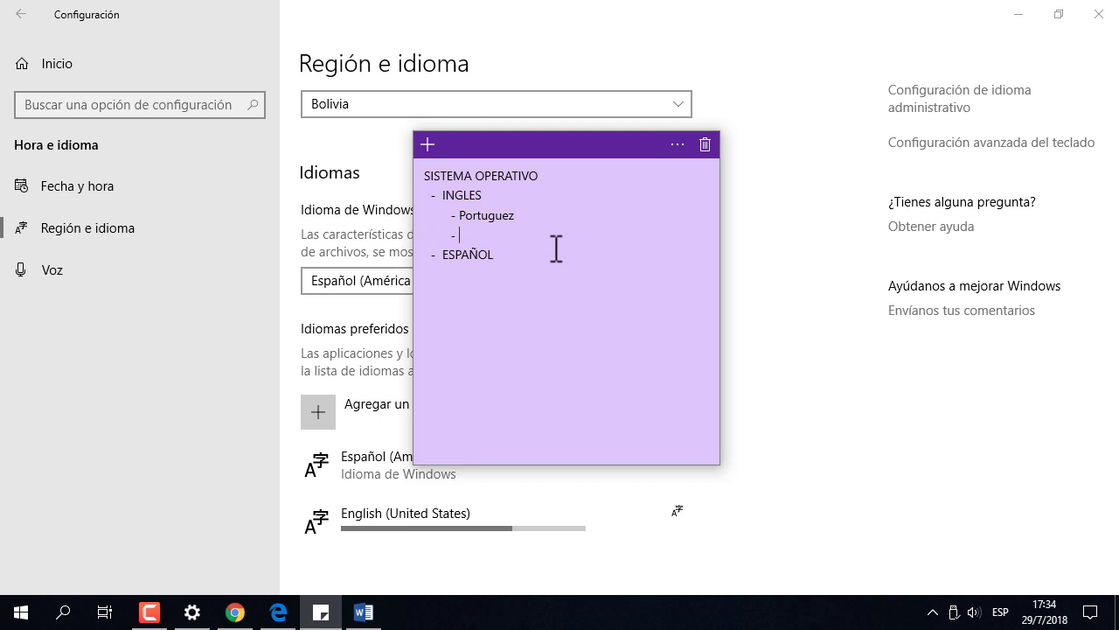
{"action": "key", "text": "Return"}
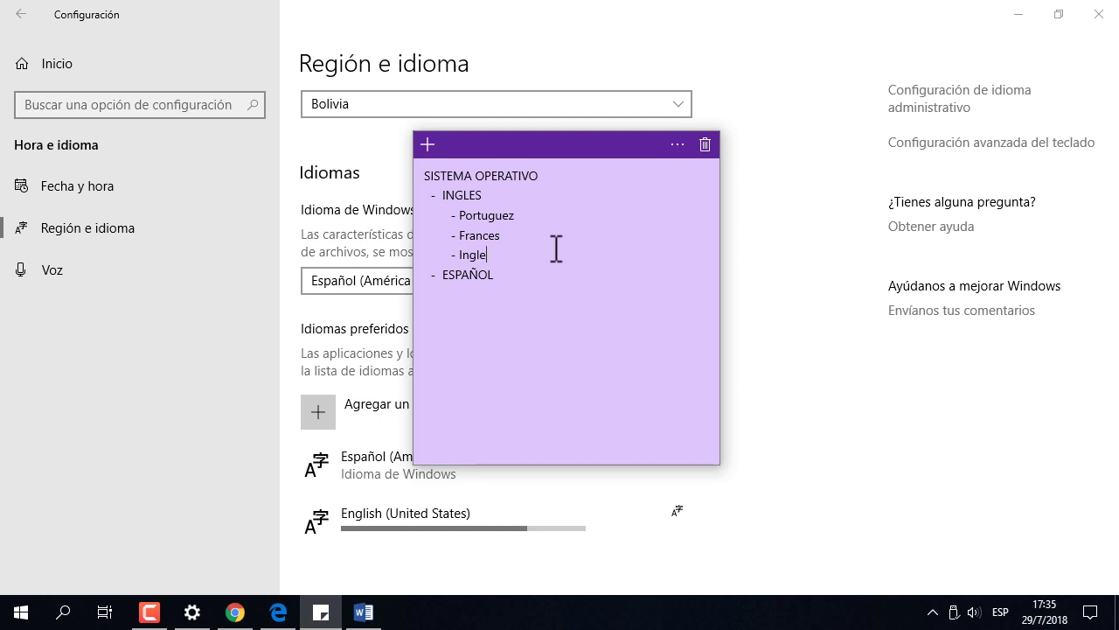
{"action": "key", "text": "Return"}
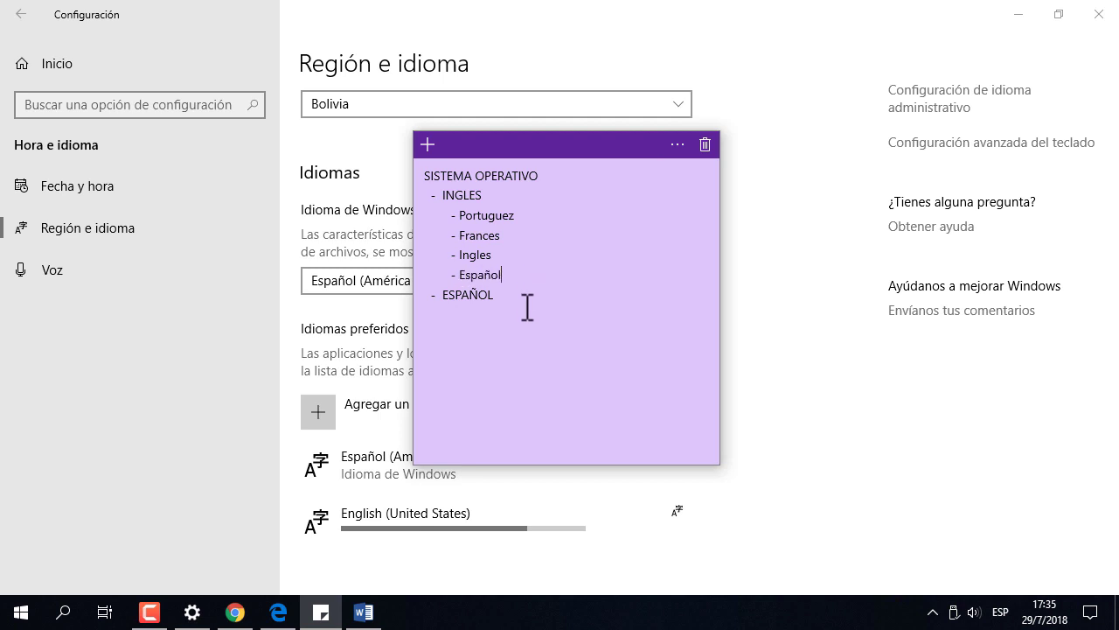
- Highlight the INGLES line and the sublist of four languages beneath it
{"action": "left_click_drag", "start_coordinate": [496, 194], "coordinate": [431, 195]}
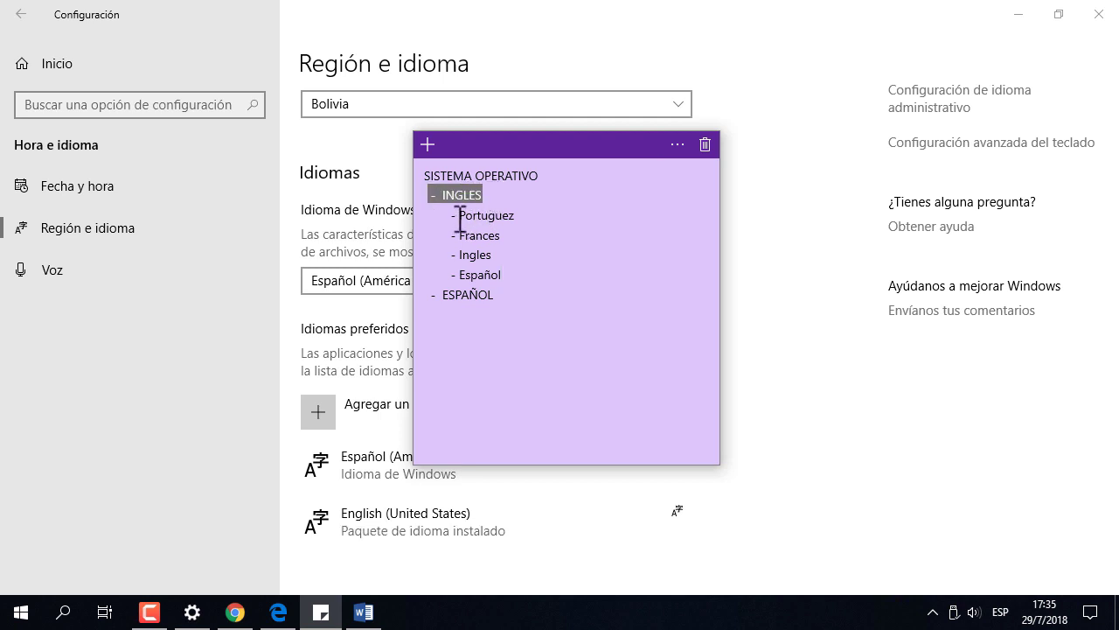
{"action": "left_click_drag", "start_coordinate": [460, 220], "coordinate": [507, 274]}
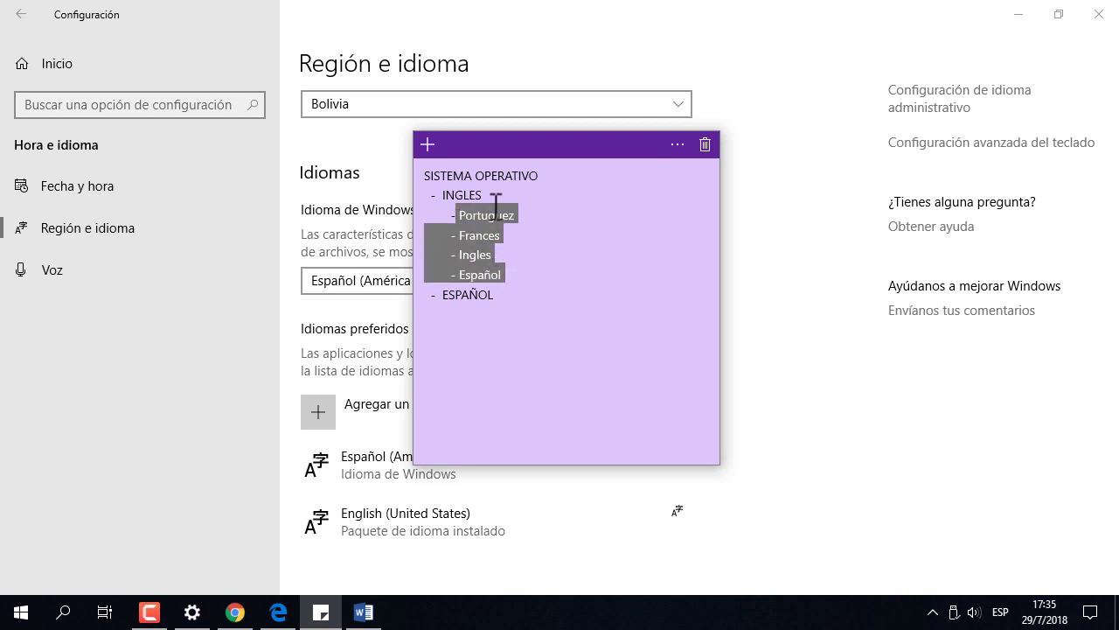
{"action": "left_click", "coordinate": [500, 295]}
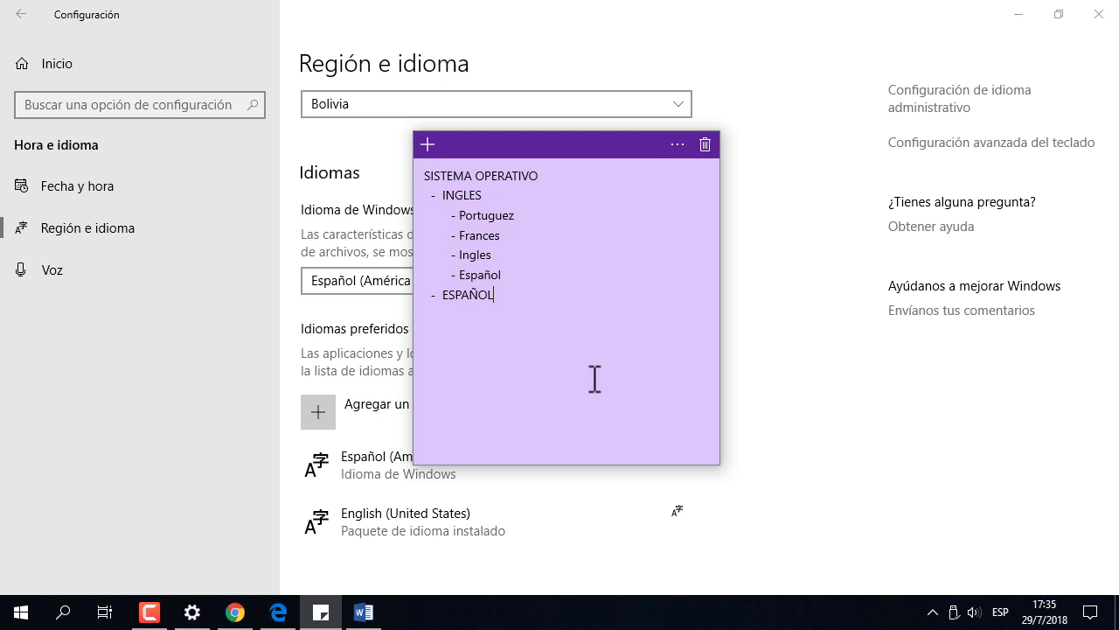
- Copy the INGLES sublist beneath ESPAÑOL and extend the copy with the hyphenated lines Chino and Quechua
{"action": "left_click_drag", "start_coordinate": [516, 274], "coordinate": [421, 222]}
{"action": "key", "text": "ctrl+c"}
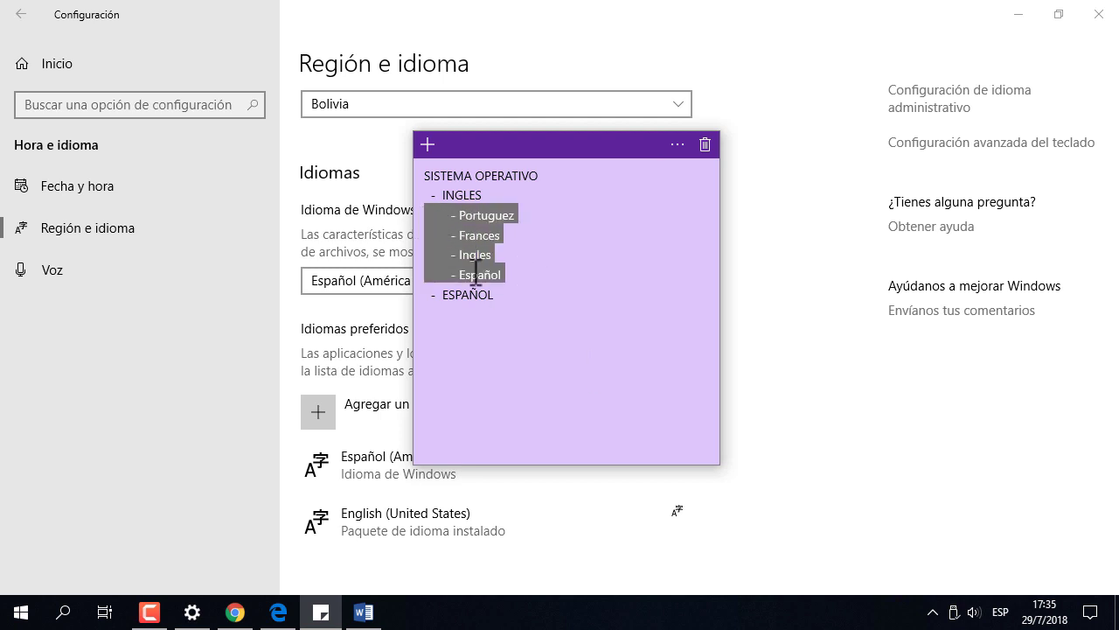
{"action": "left_click", "coordinate": [526, 298]}
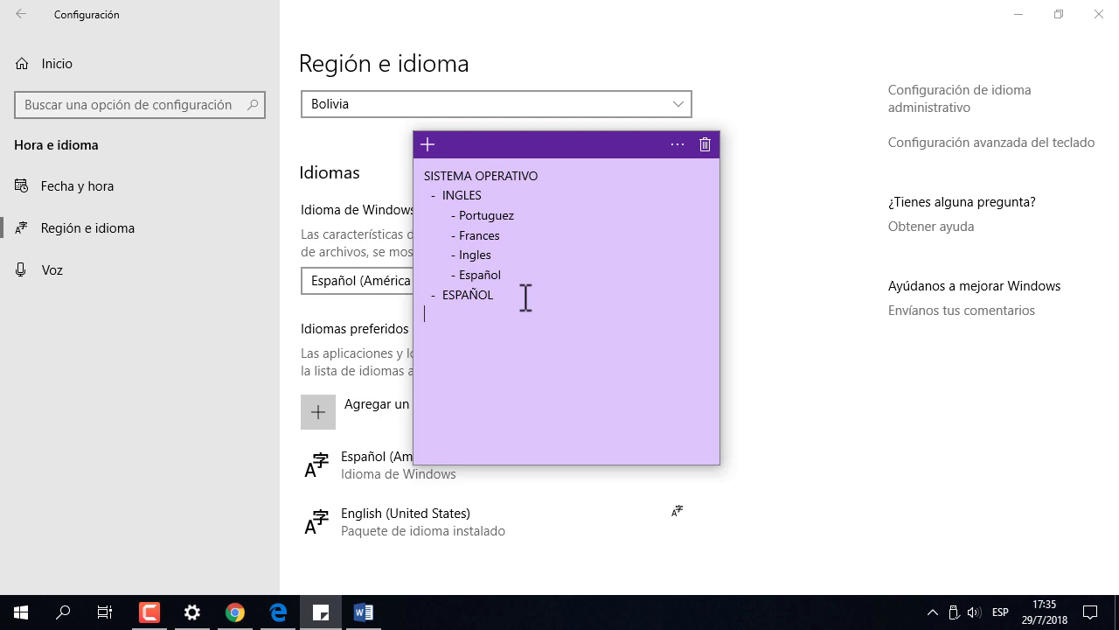
{"action": "key", "text": "ctrl+v"}
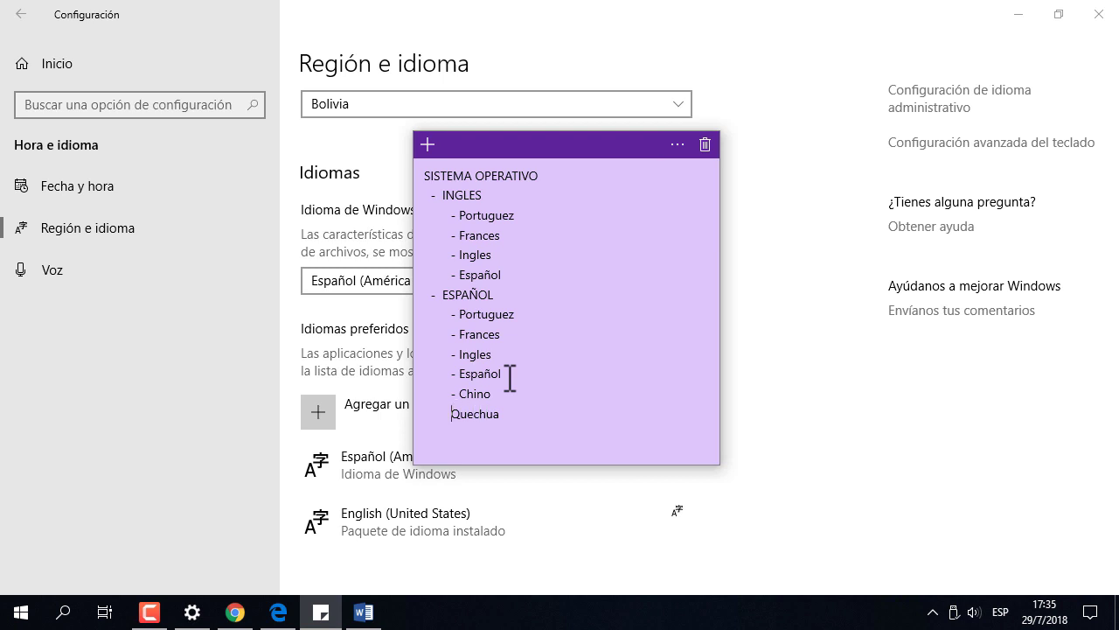
{"action": "type", "text": "-"}
- Highlight the sublists under INGLES and ESPAÑOL, and check the list of available input keyboards
{"action": "left_click_drag", "start_coordinate": [524, 279], "coordinate": [486, 218]}
{"action": "left_click_drag", "start_coordinate": [517, 415], "coordinate": [453, 311]}
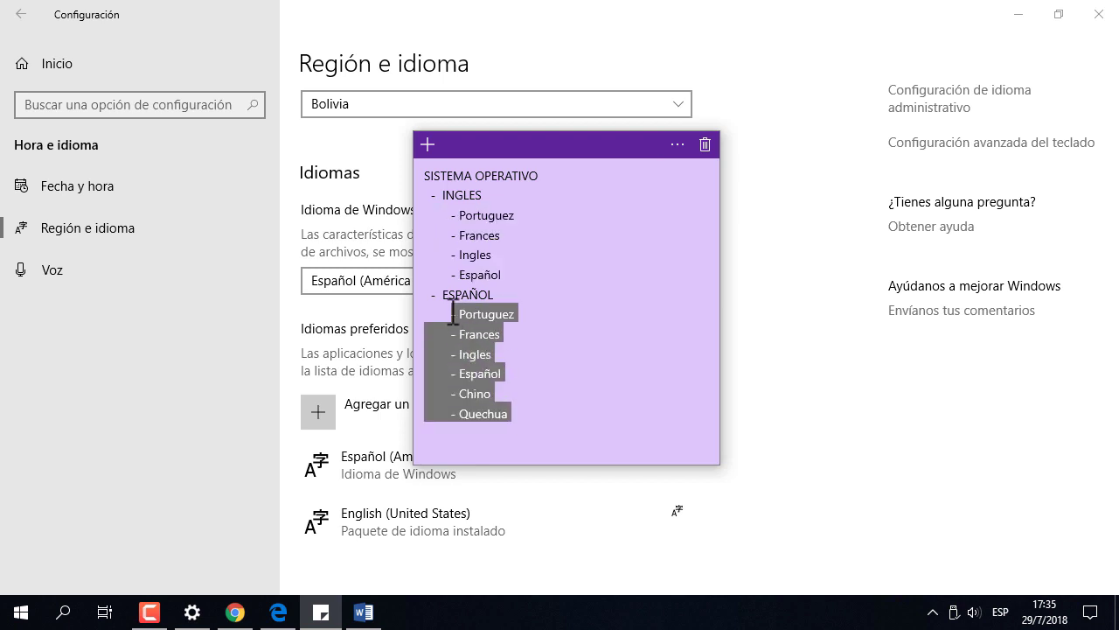
{"action": "left_click", "coordinate": [525, 351]}
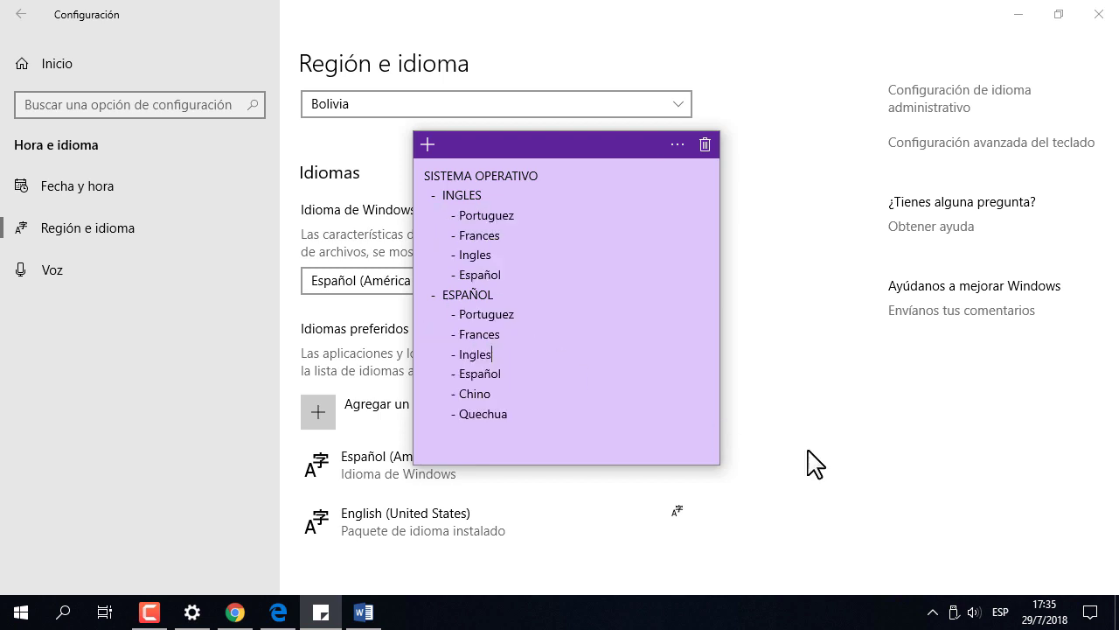
{"action": "left_click", "coordinate": [1002, 615]}
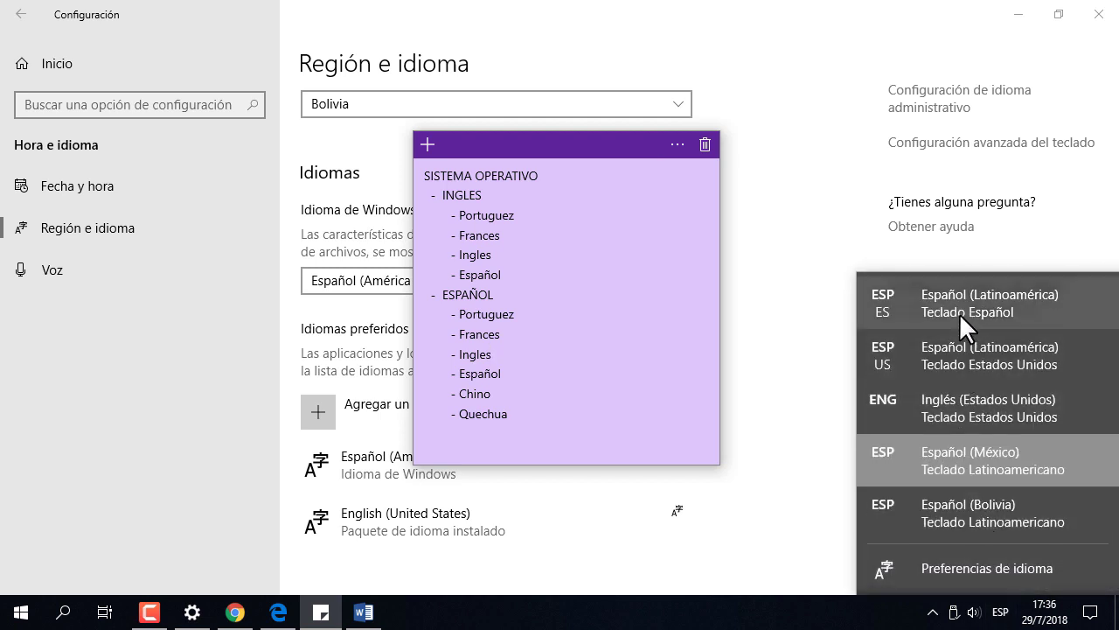
{"action": "left_click", "coordinate": [507, 295]}
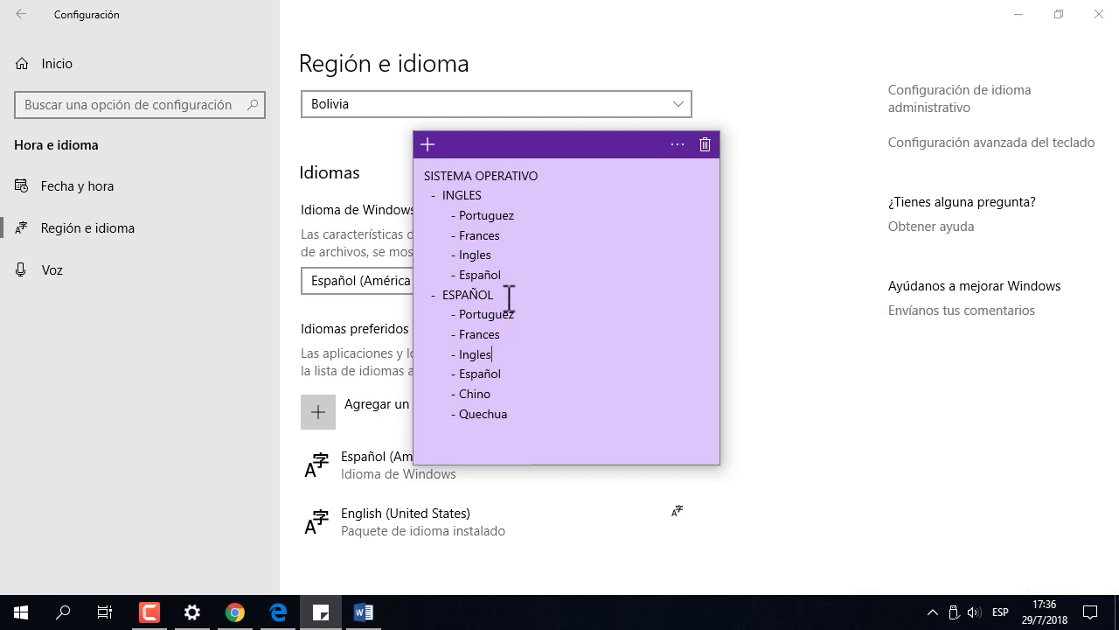
- Delete the ESPAÑOL, SISTEMA OPERATIVO and INGLES lines from the note and close the gap between the two sublists
{"action": "left_click_drag", "start_coordinate": [508, 296], "coordinate": [407, 298]}
{"action": "key", "text": "BackSpace"}
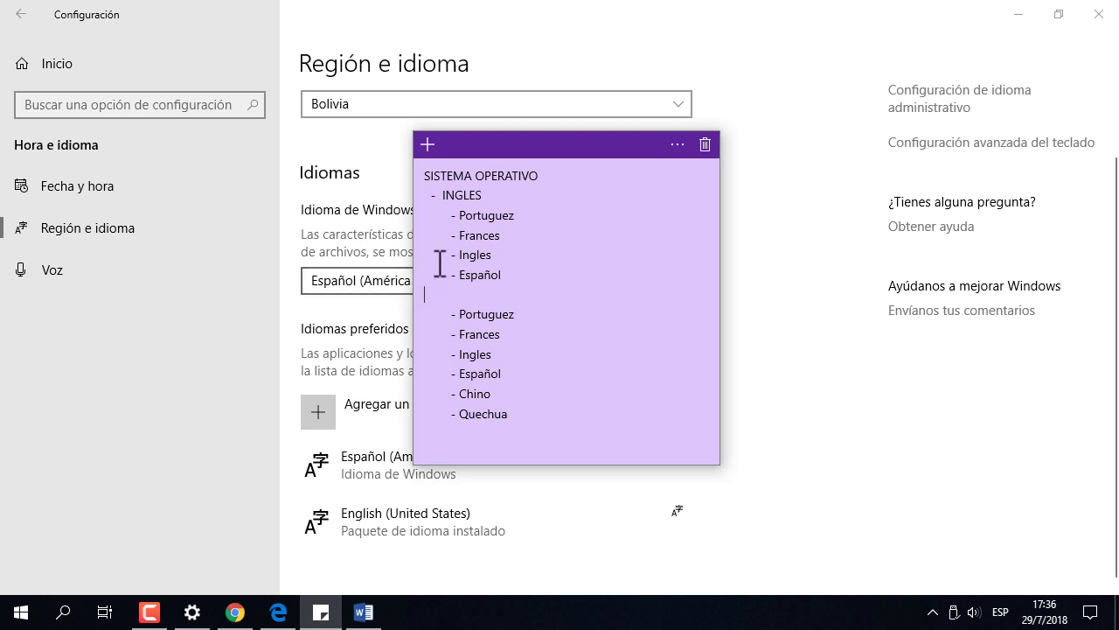
{"action": "left_click_drag", "start_coordinate": [496, 199], "coordinate": [411, 167]}
{"action": "key", "text": "BackSpace"}
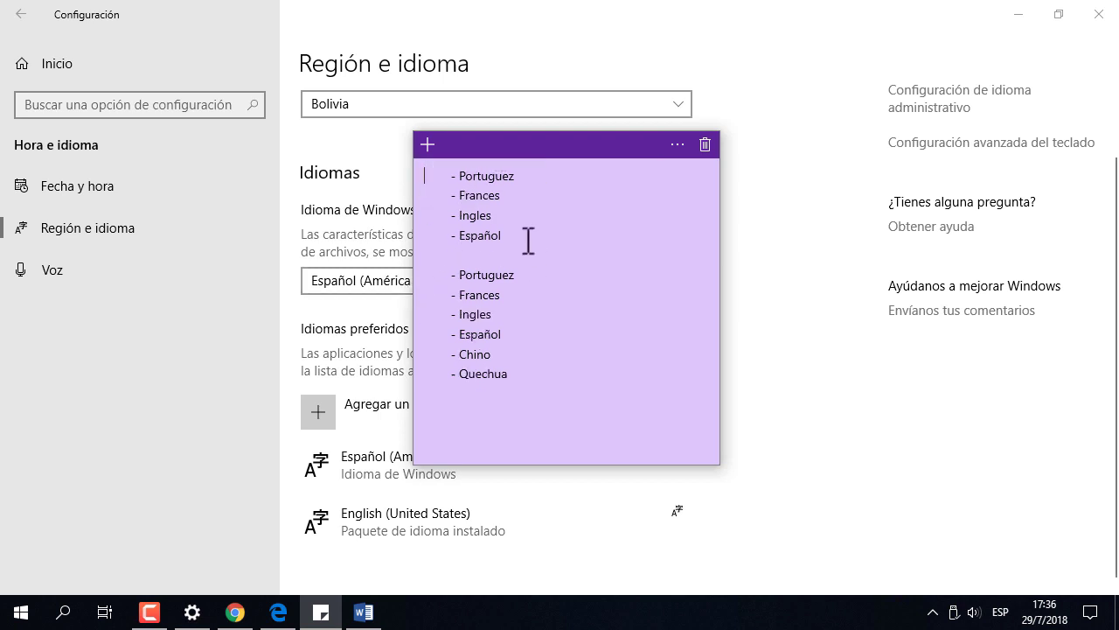
{"action": "key", "text": "Delete"}
- Highlight the whole merged list of languages and each of its two Español entries
{"action": "left_click_drag", "start_coordinate": [532, 355], "coordinate": [422, 175]}
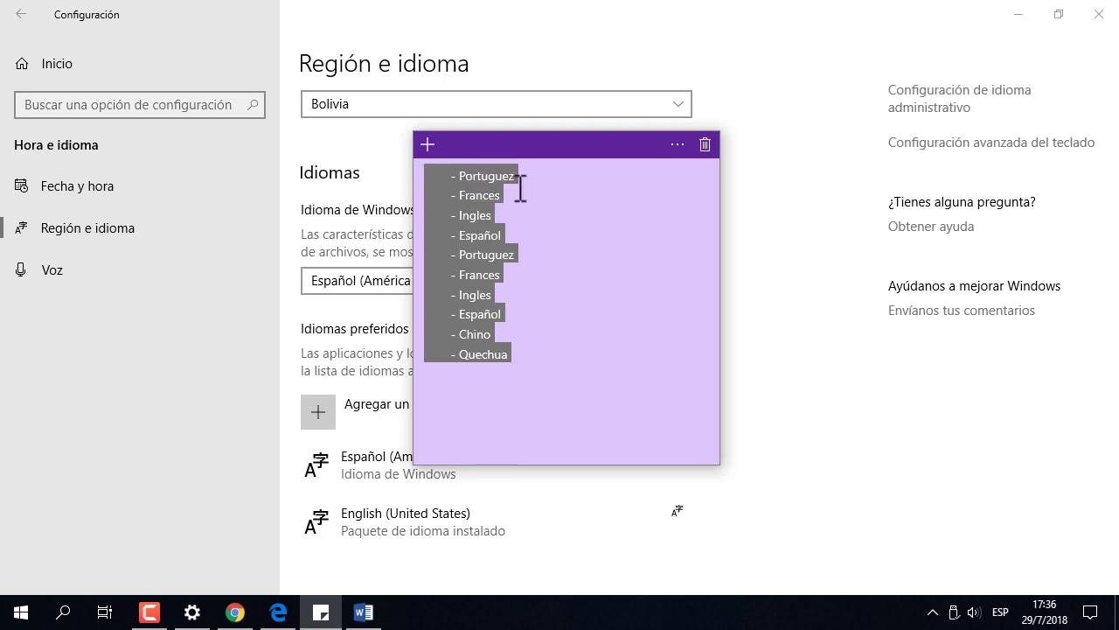
{"action": "left_click", "coordinate": [570, 205]}
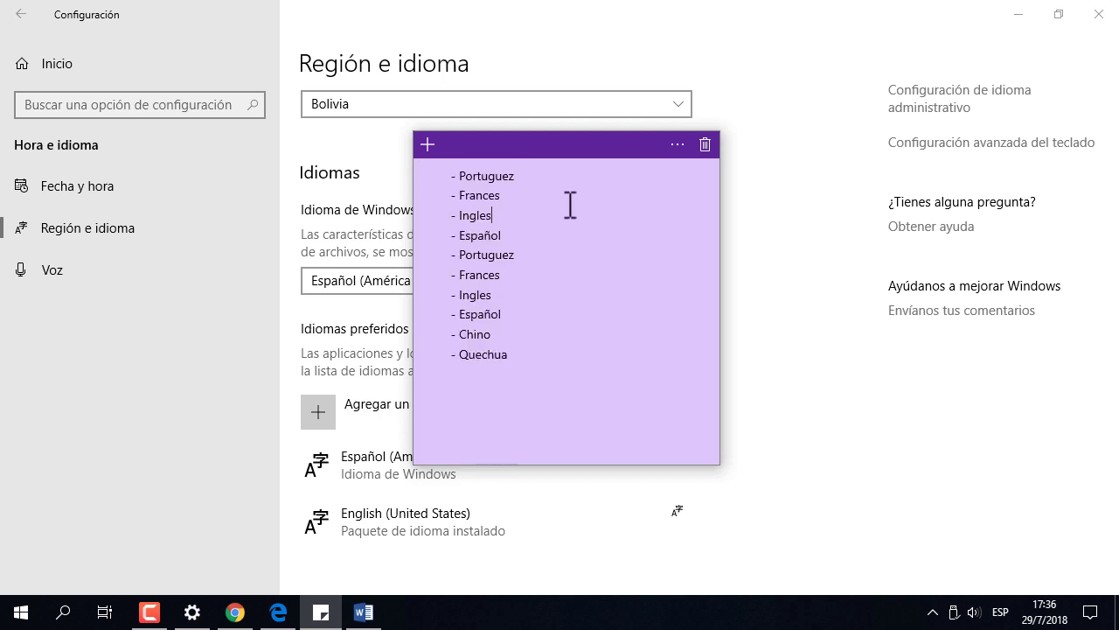
{"action": "left_click_drag", "start_coordinate": [512, 236], "coordinate": [448, 237]}
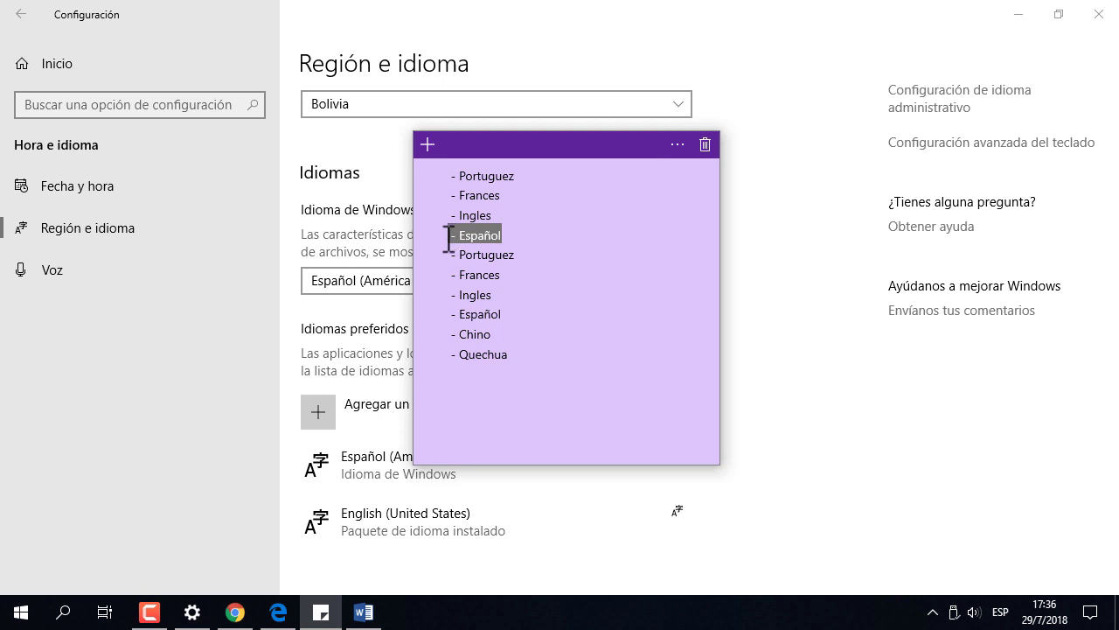
{"action": "left_click_drag", "start_coordinate": [514, 320], "coordinate": [439, 315]}
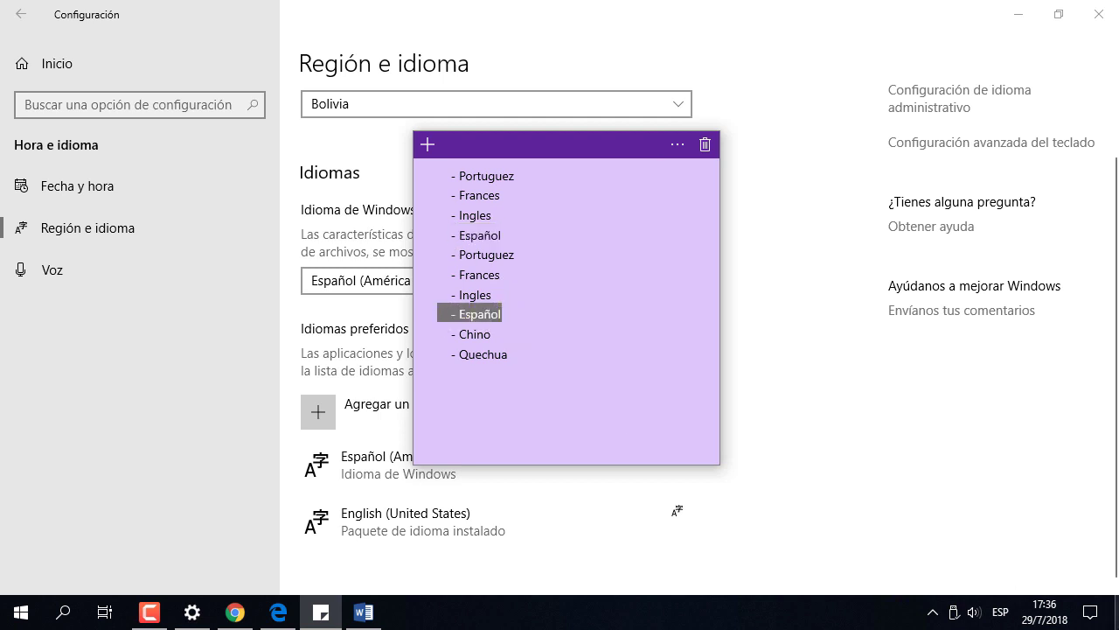
- Review the available input keyboards again and compare them with the note by highlighting its full list
{"action": "left_click", "coordinate": [1001, 612]}
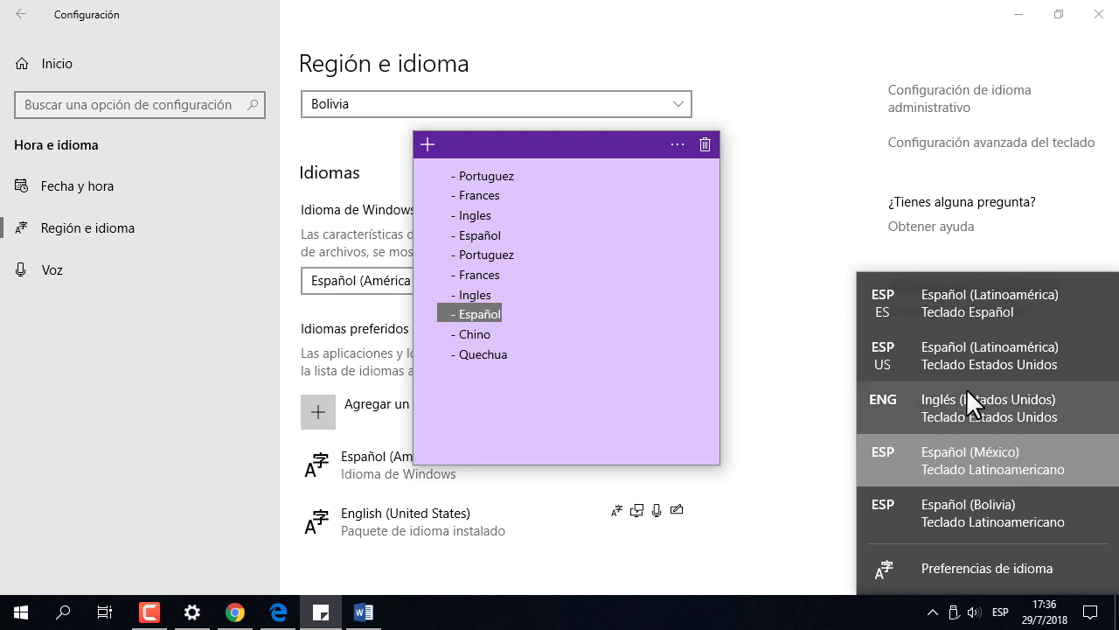
{"action": "left_click", "coordinate": [577, 374]}
{"action": "left_click", "coordinate": [525, 356]}
{"action": "left_click_drag", "start_coordinate": [525, 363], "coordinate": [437, 171]}
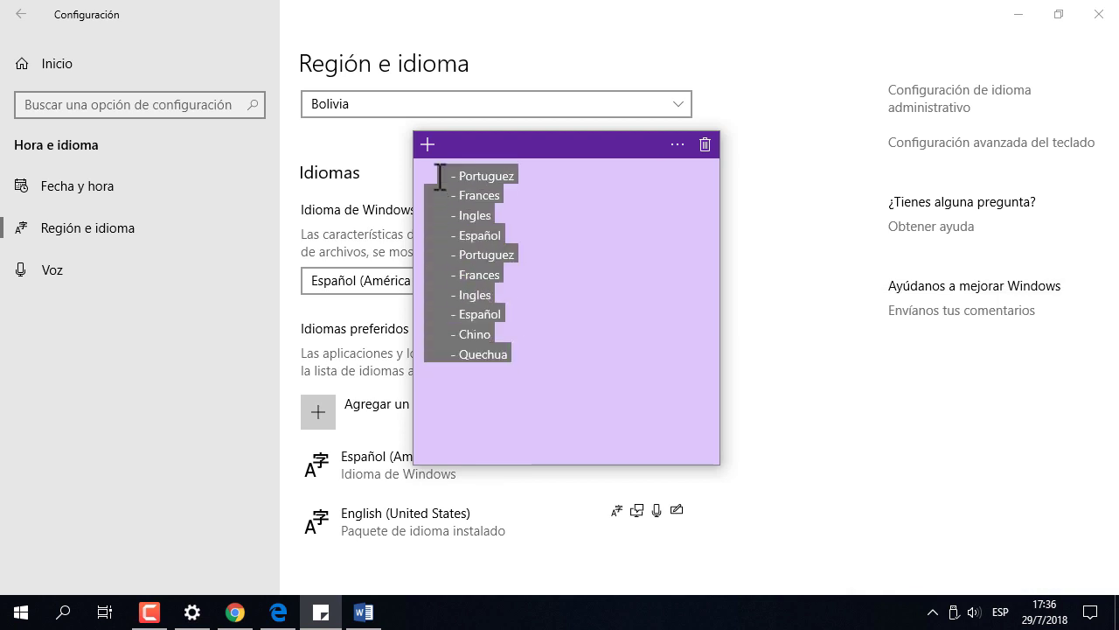
- Switch to the region and language settings, examine the keyboards in the options of Español (América Latina), and return to the preferred languages
{"action": "left_click", "coordinate": [803, 310]}
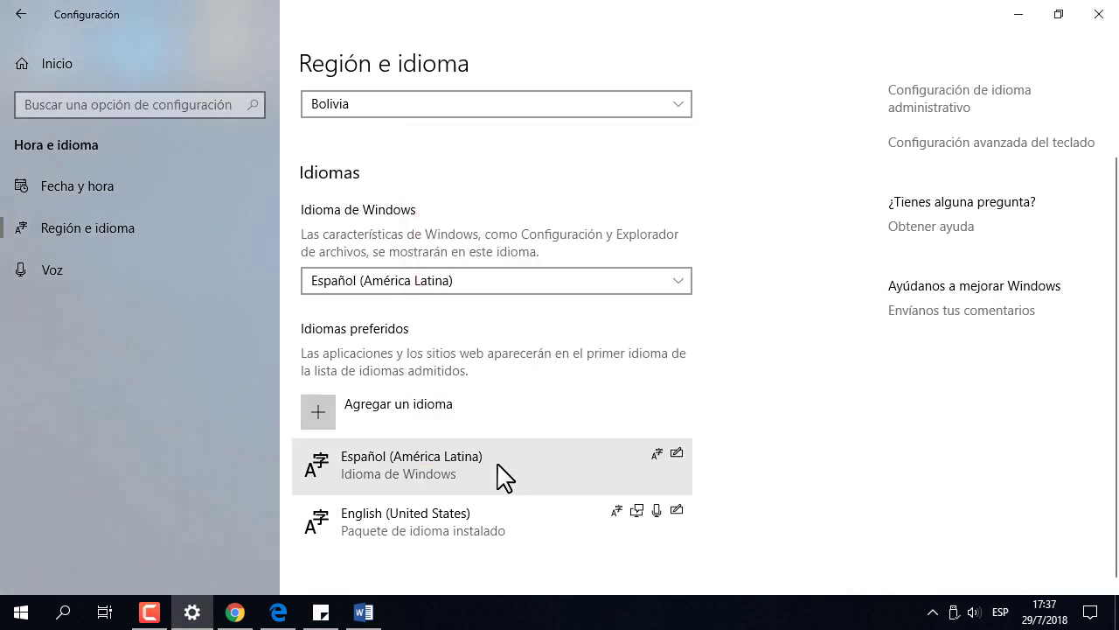
{"action": "scroll", "coordinate": [499, 474], "scroll_direction": "down", "scroll_amount": 1}
{"action": "left_click", "coordinate": [473, 520]}
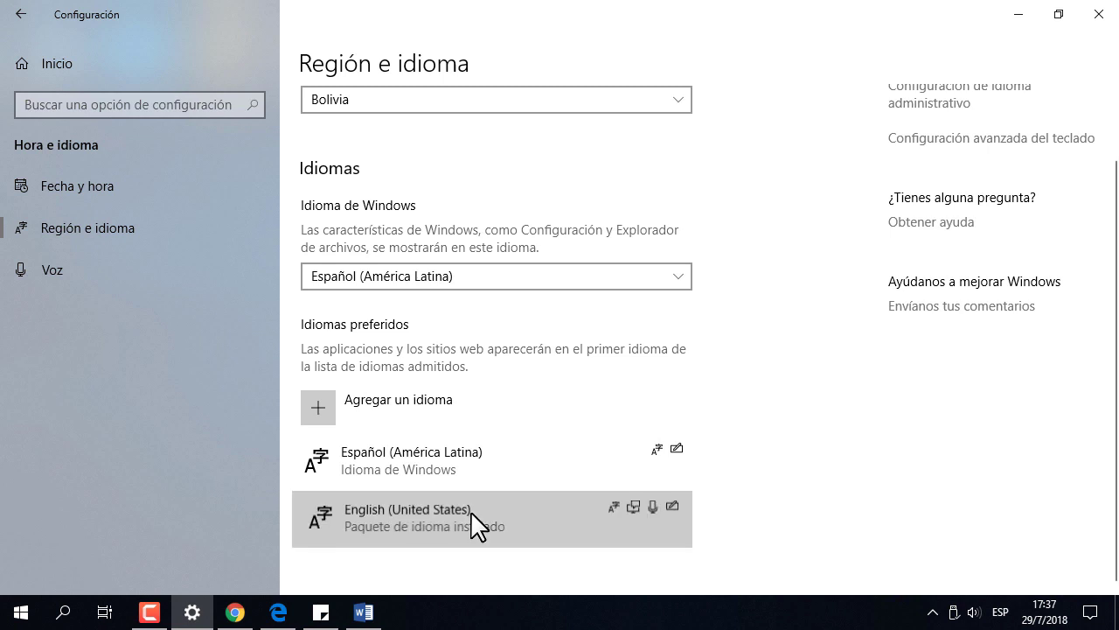
{"action": "scroll", "coordinate": [804, 523], "scroll_direction": "down", "scroll_amount": 1}
{"action": "left_click", "coordinate": [444, 404]}
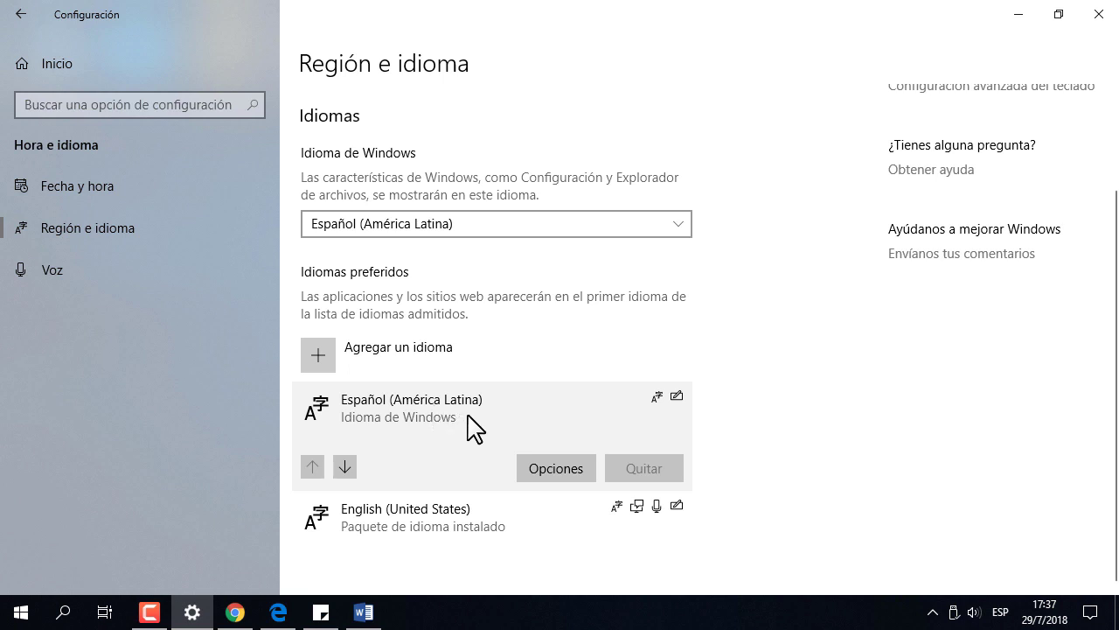
{"action": "left_click", "coordinate": [564, 467]}
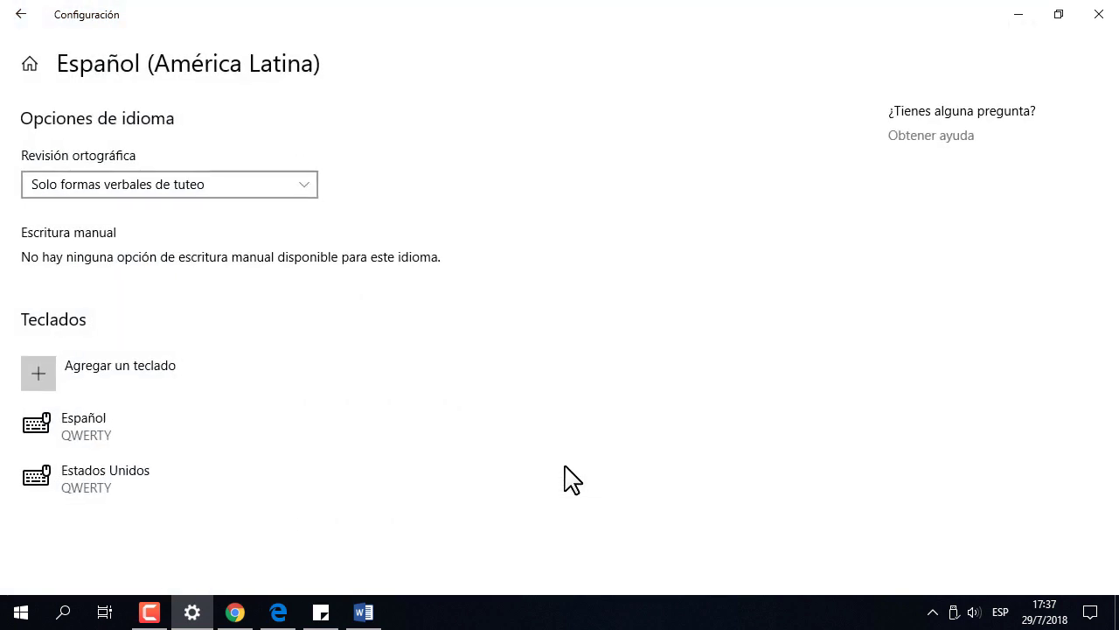
{"action": "left_click", "coordinate": [140, 437]}
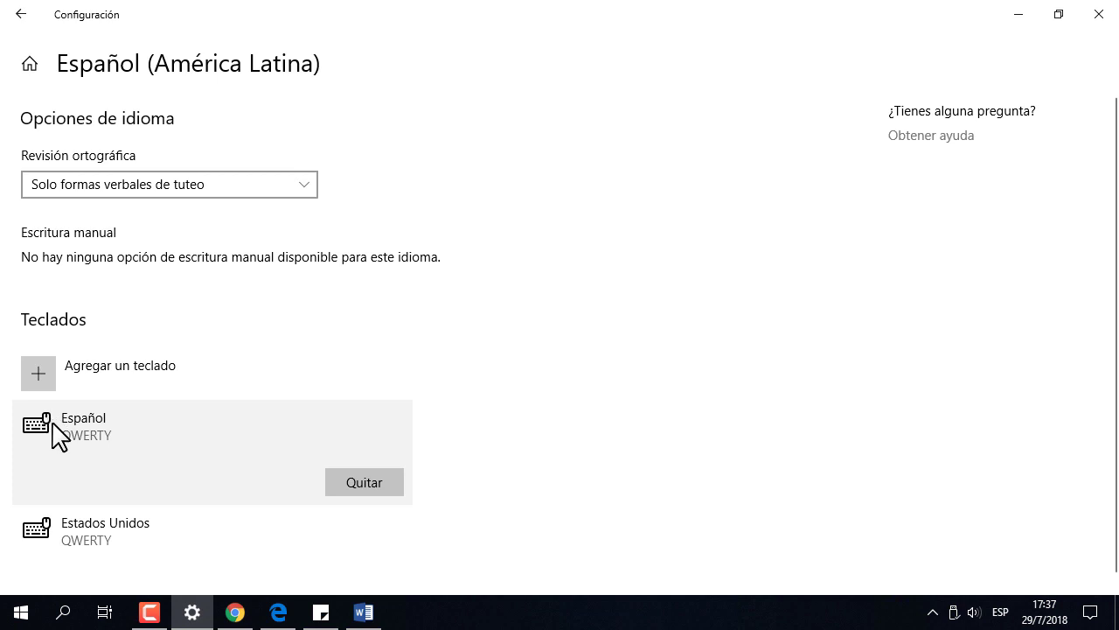
{"action": "left_click", "coordinate": [22, 15]}
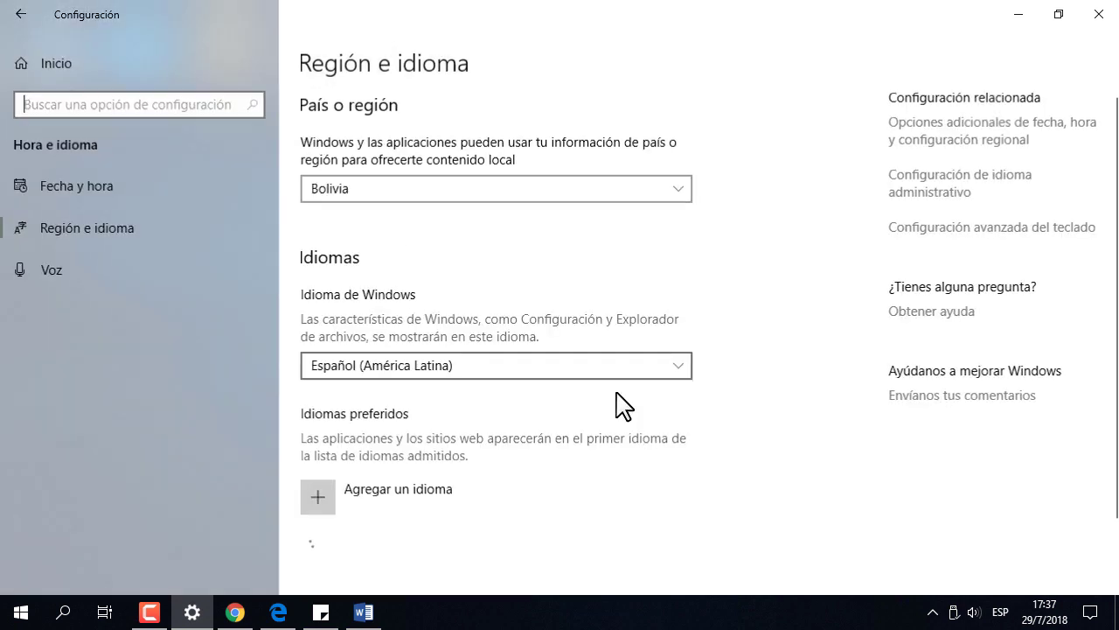
{"action": "scroll", "coordinate": [499, 507], "scroll_direction": "down", "scroll_amount": 2}
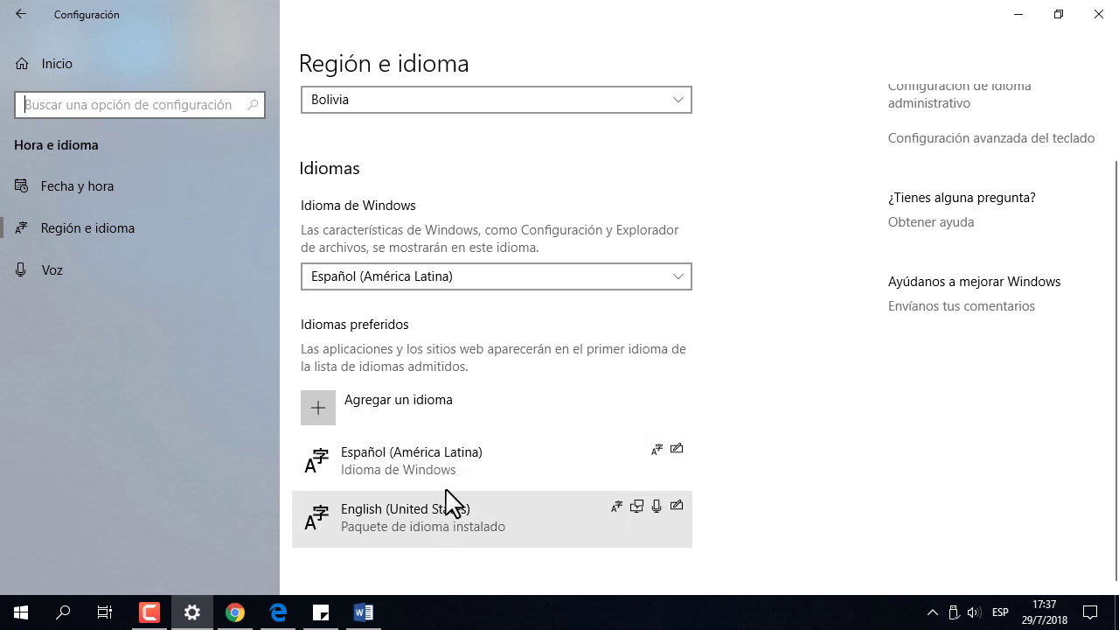
- Switch the Windows display language to English (United States) and back to Español (América Latina)
{"action": "left_click", "coordinate": [454, 525]}
{"action": "scroll", "coordinate": [538, 502], "scroll_direction": "down", "scroll_amount": 1}
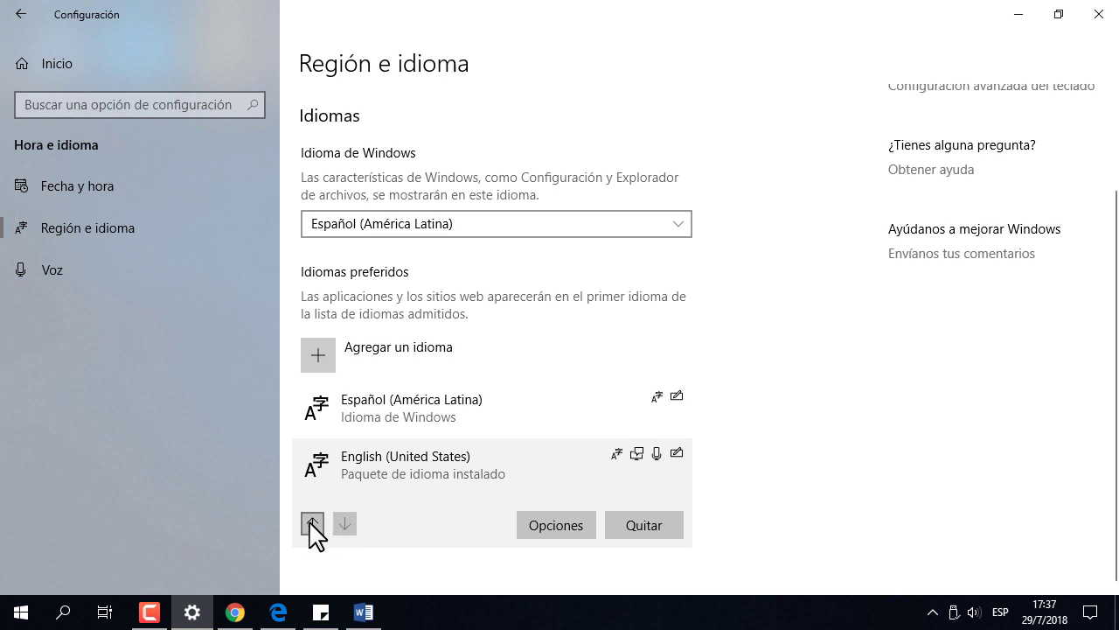
{"action": "left_click", "coordinate": [671, 229]}
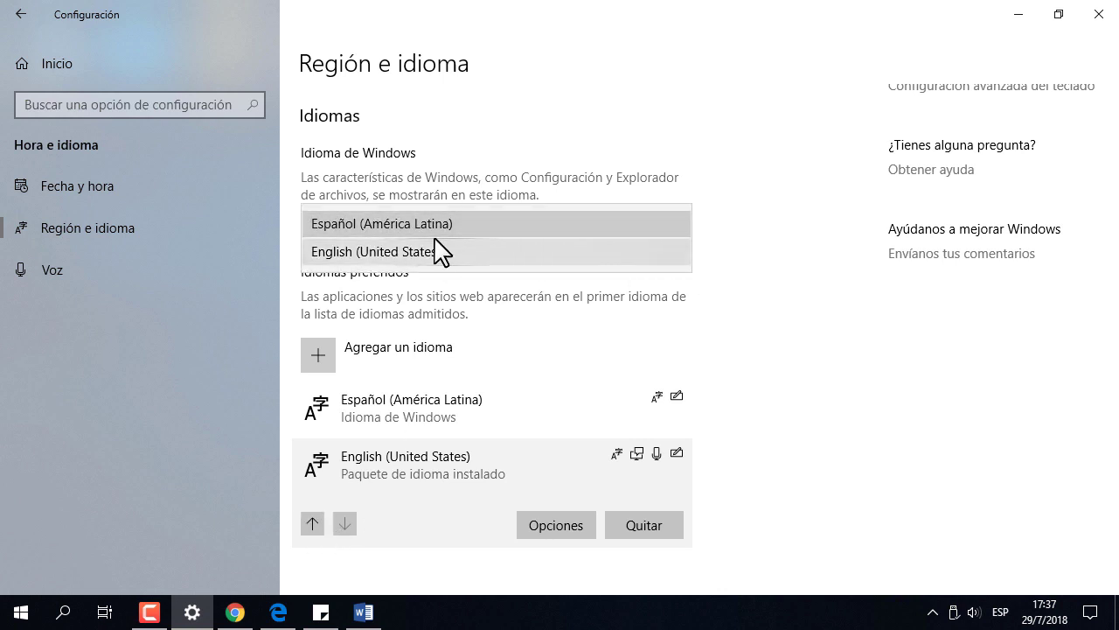
{"action": "left_click", "coordinate": [384, 252]}
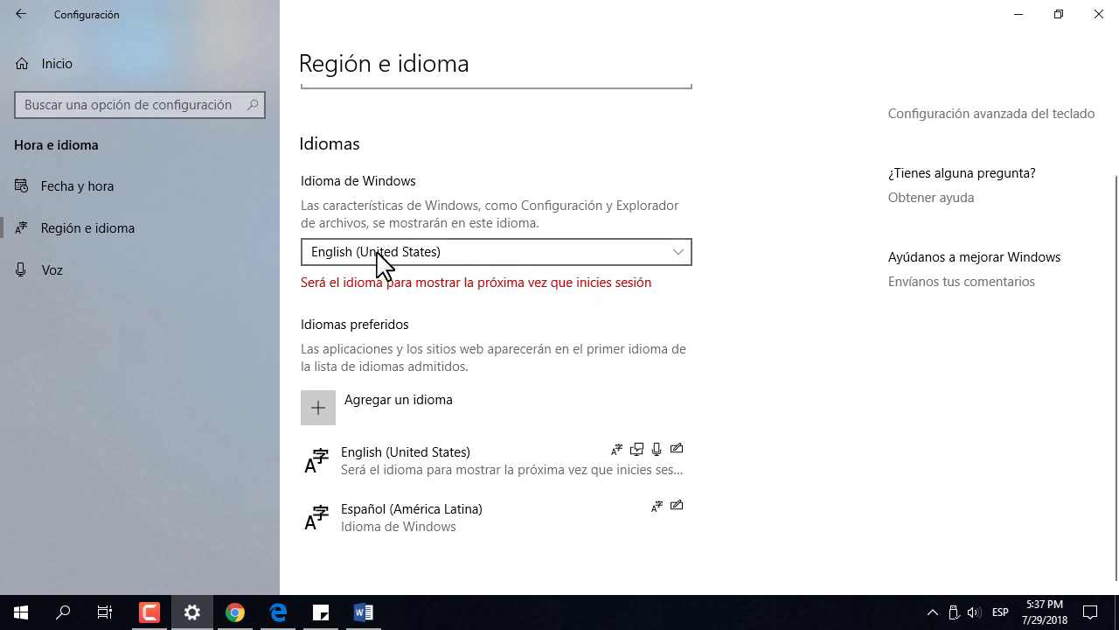
{"action": "left_click", "coordinate": [496, 260]}
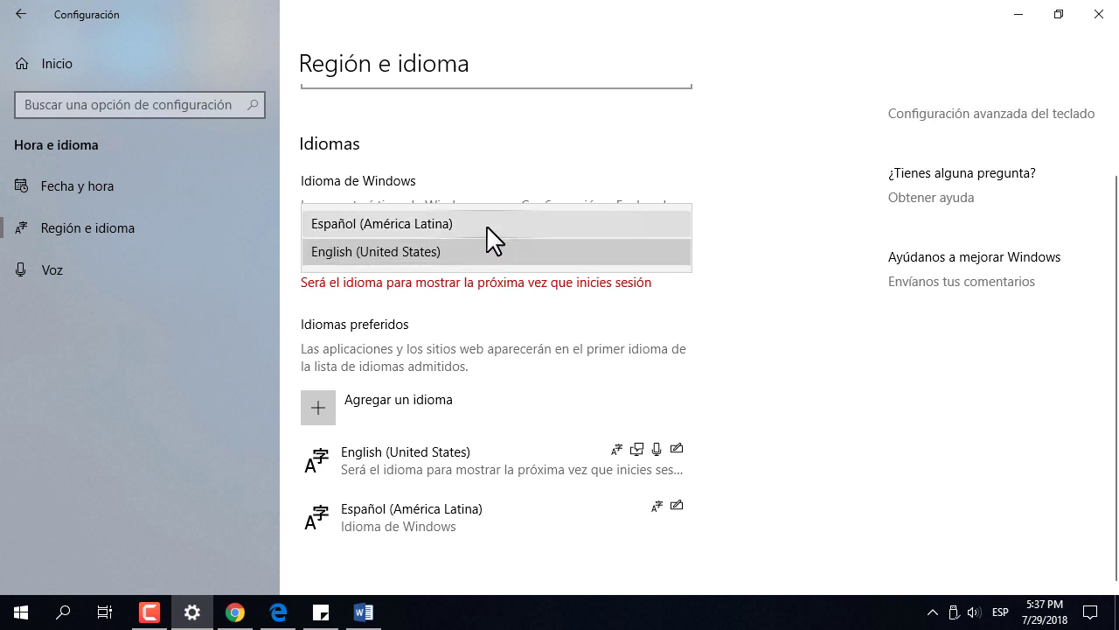
{"action": "left_click", "coordinate": [486, 224]}
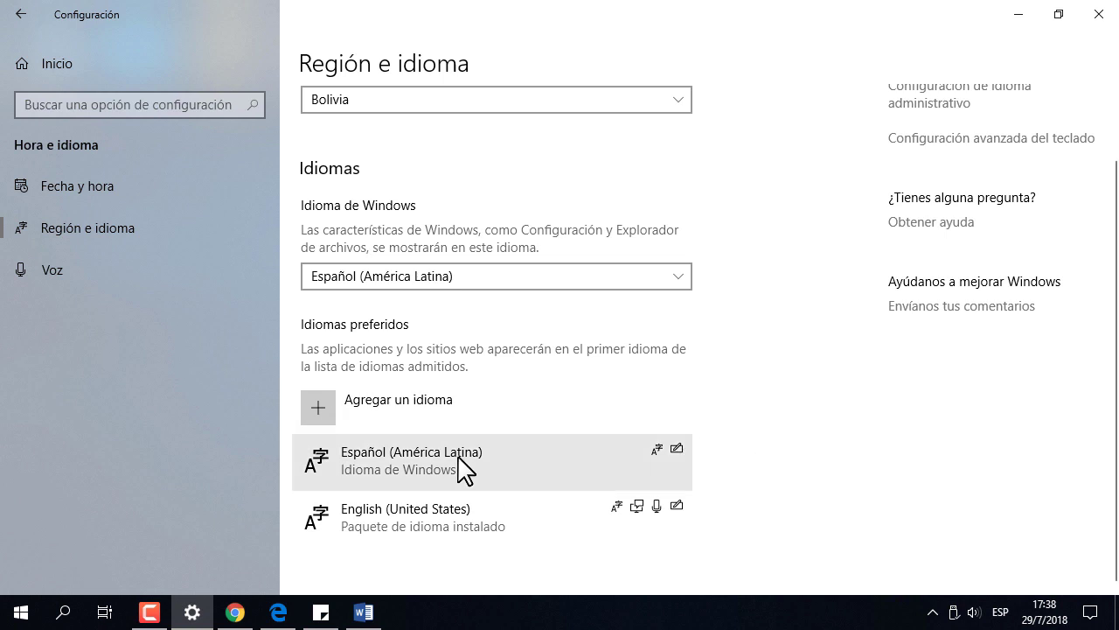
- Switch to the sticky note and undo the deletion of the SISTEMA OPERATIVO, INGLES and ESPAÑOL lines
{"action": "left_click", "coordinate": [321, 612]}
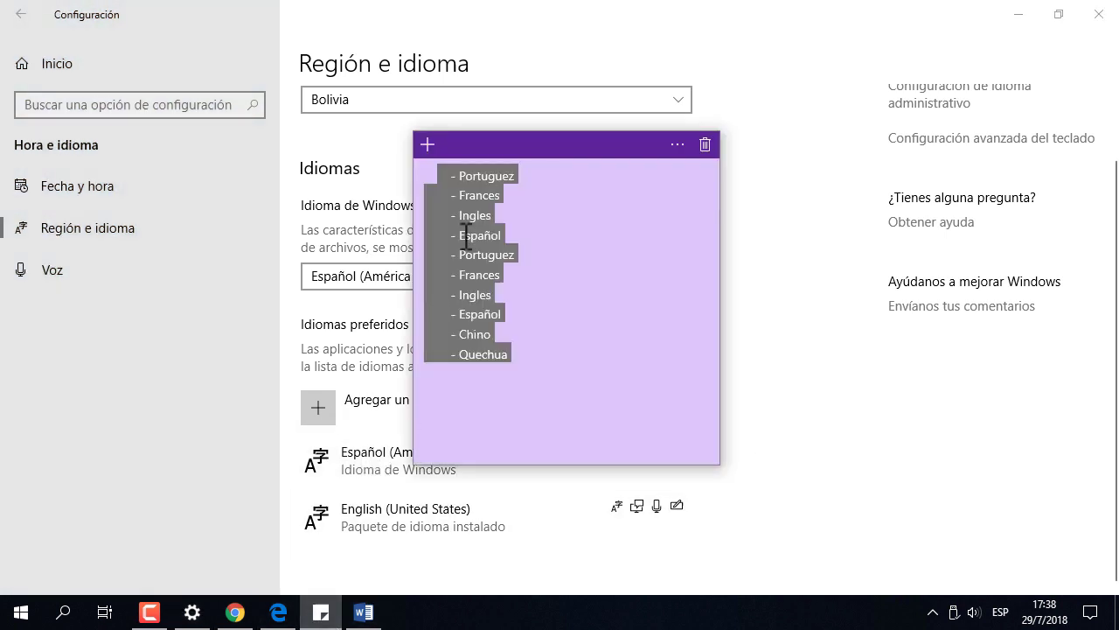
{"action": "left_click", "coordinate": [548, 270]}
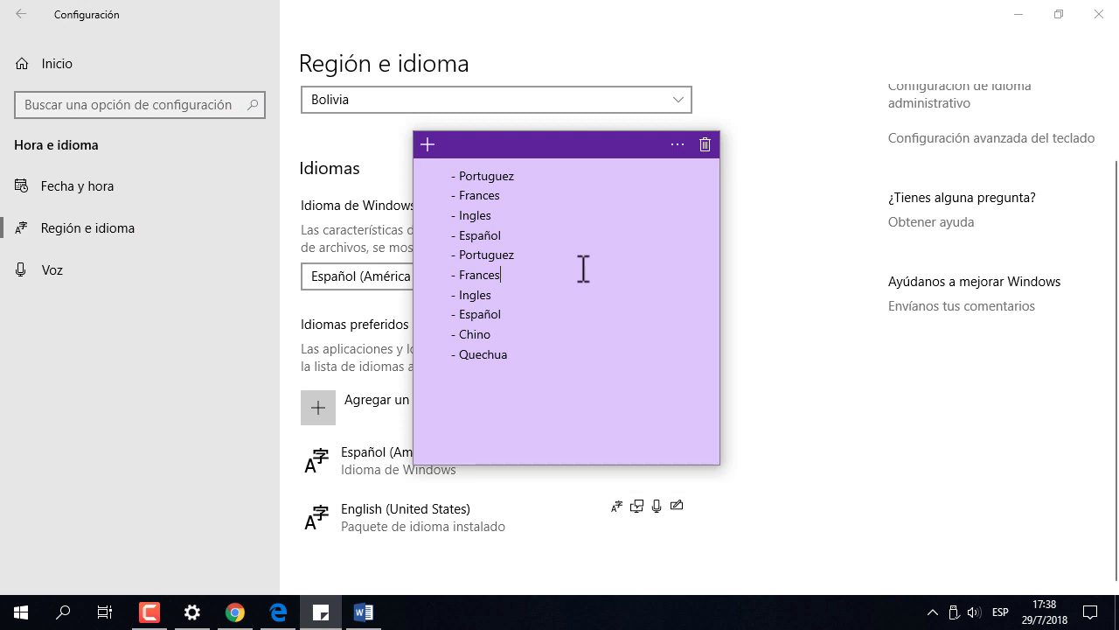
{"action": "key", "text": "ctrl+z"}
{"action": "key", "text": "ctrl+z"}
{"action": "key", "text": "ctrl+z"}
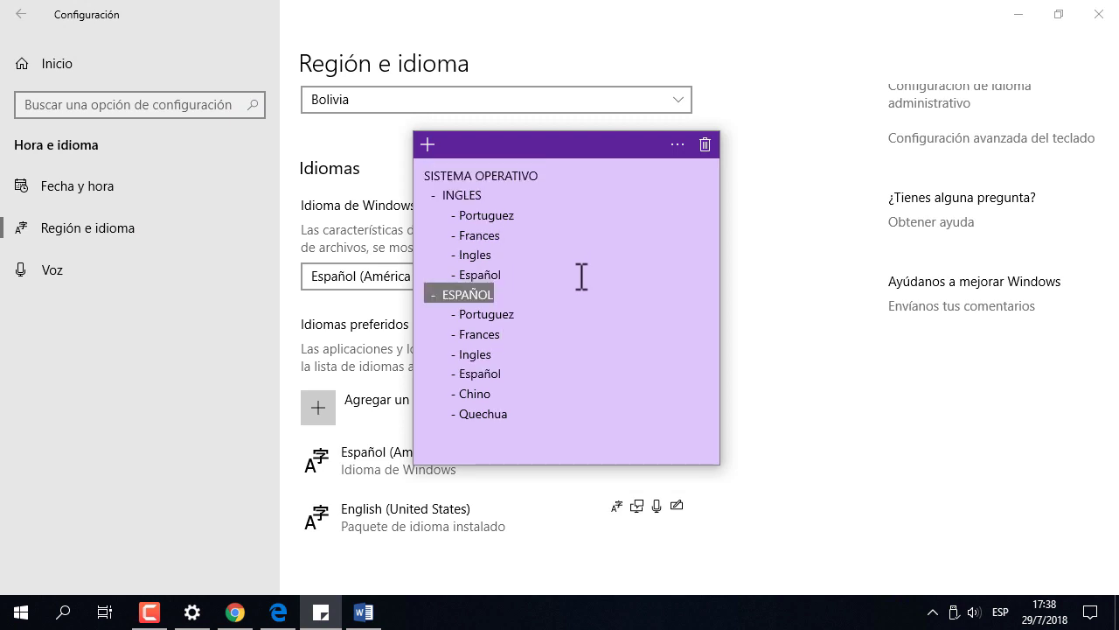
- Highlight the INGLES and ESPAÑOL headings in the note and each heading's sublist of languages
{"action": "left_click_drag", "start_coordinate": [497, 196], "coordinate": [430, 195]}
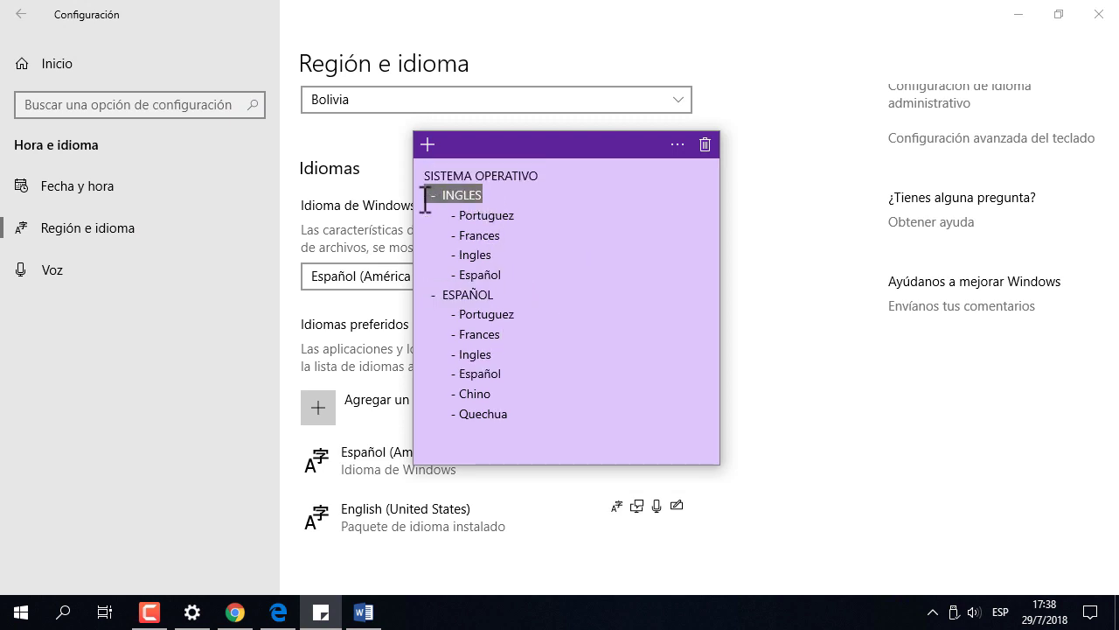
{"action": "left_click_drag", "start_coordinate": [496, 295], "coordinate": [432, 294]}
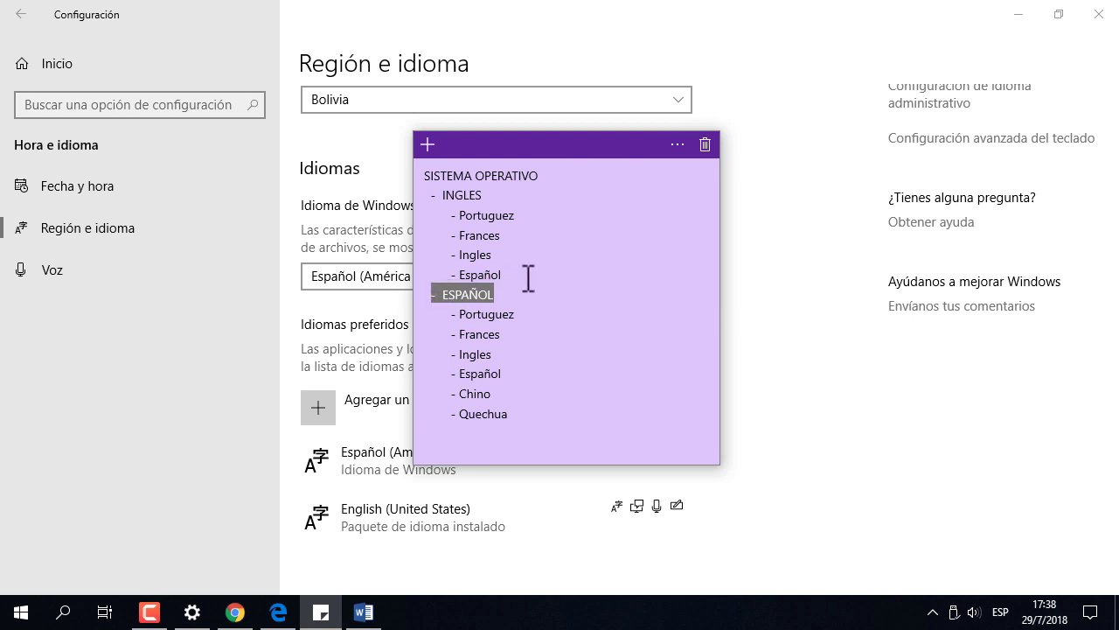
{"action": "left_click_drag", "start_coordinate": [527, 277], "coordinate": [453, 215]}
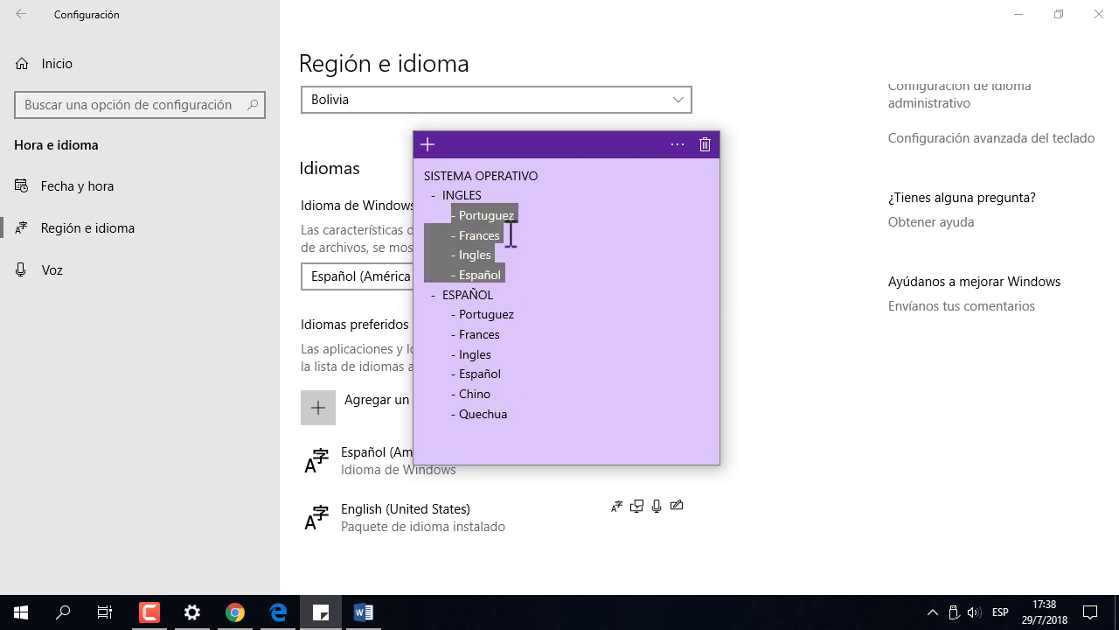
{"action": "left_click_drag", "start_coordinate": [519, 422], "coordinate": [463, 313]}
{"action": "left_click", "coordinate": [599, 255]}
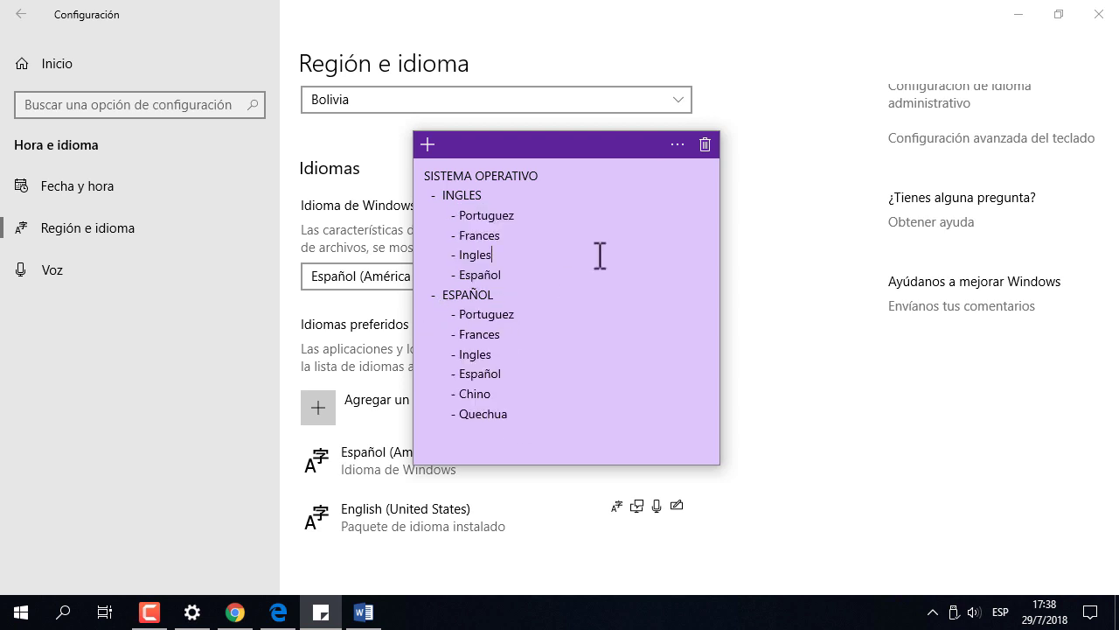
- Return to the region and language settings and review the available input keyboards
{"action": "left_click", "coordinate": [785, 349]}
{"action": "left_click", "coordinate": [999, 612]}
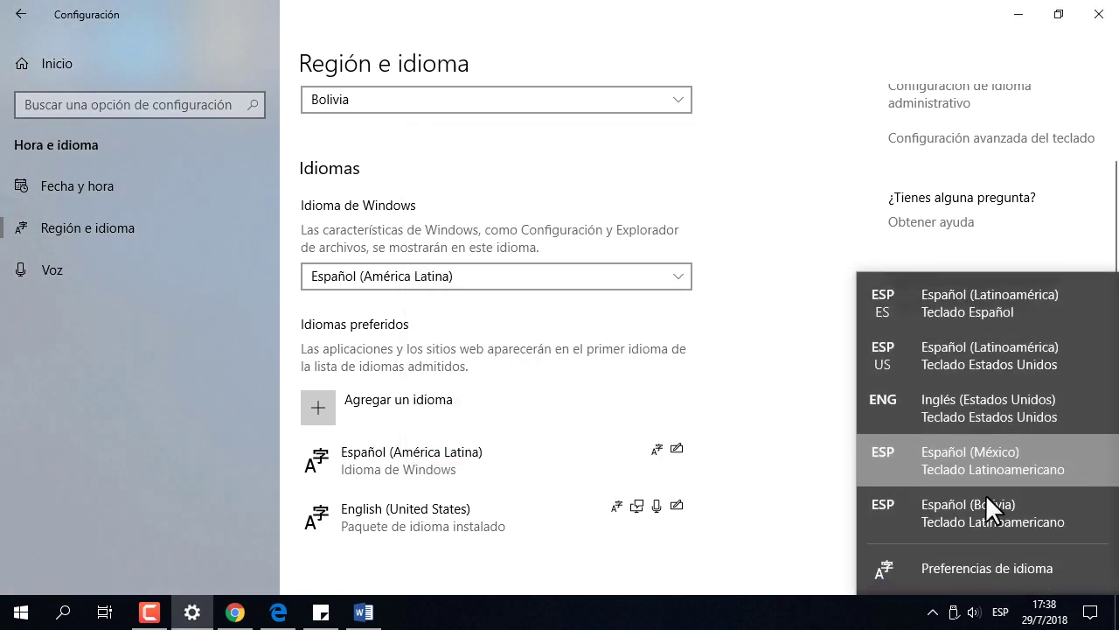
{"action": "left_click", "coordinate": [797, 423]}
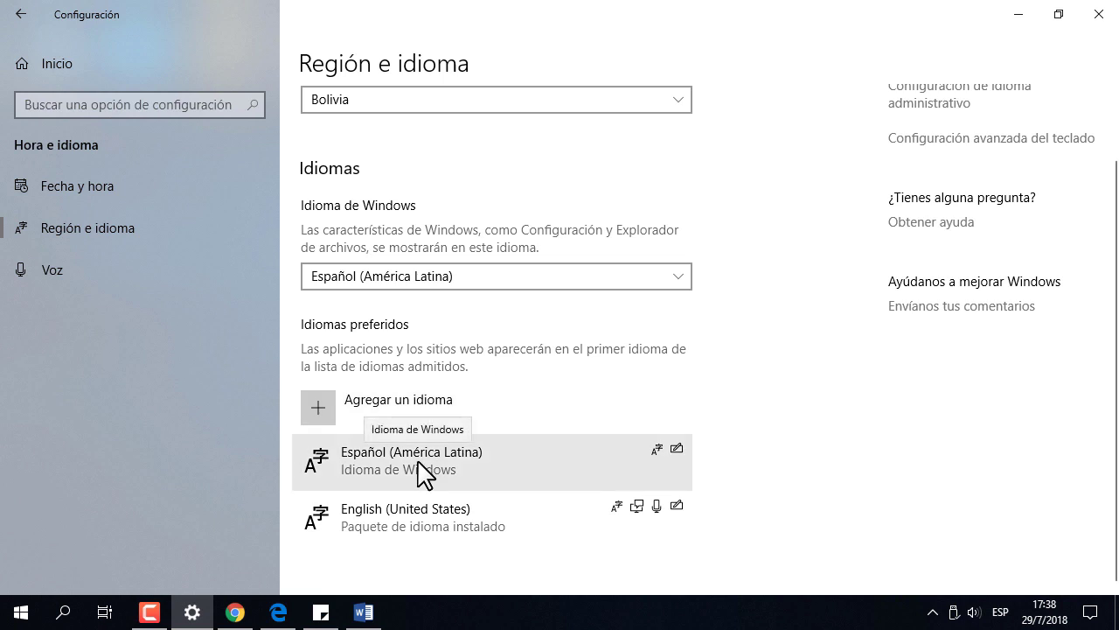
- Examine the keyboard installed in the options of English (United States) and return to the preferred languages
{"action": "left_click", "coordinate": [422, 475]}
{"action": "scroll", "coordinate": [423, 475], "scroll_direction": "down", "scroll_amount": 1}
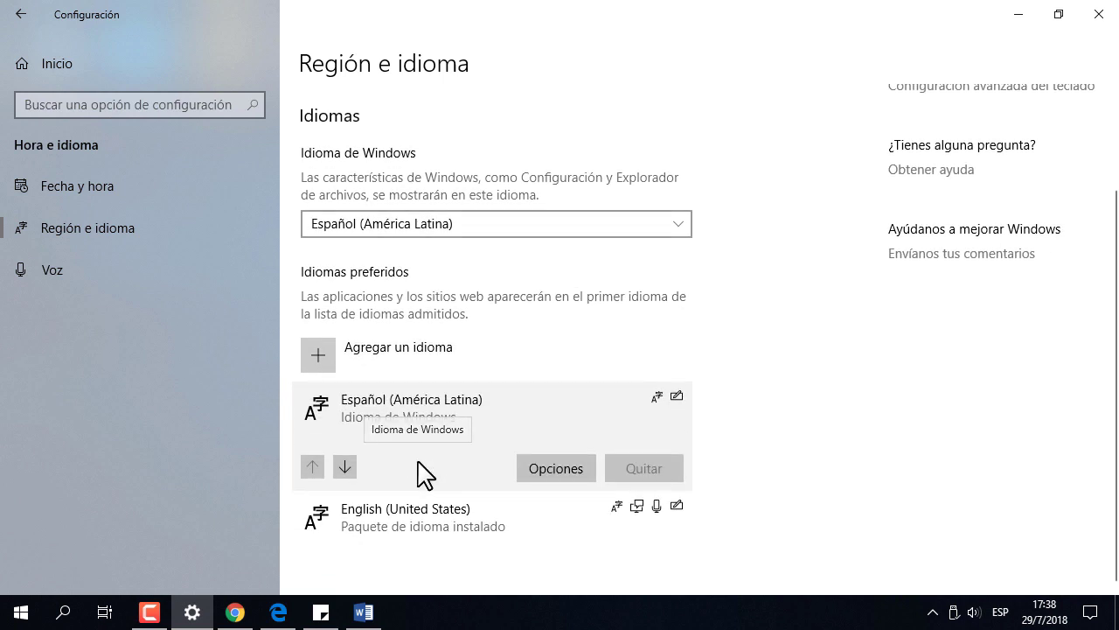
{"action": "left_click", "coordinate": [406, 508]}
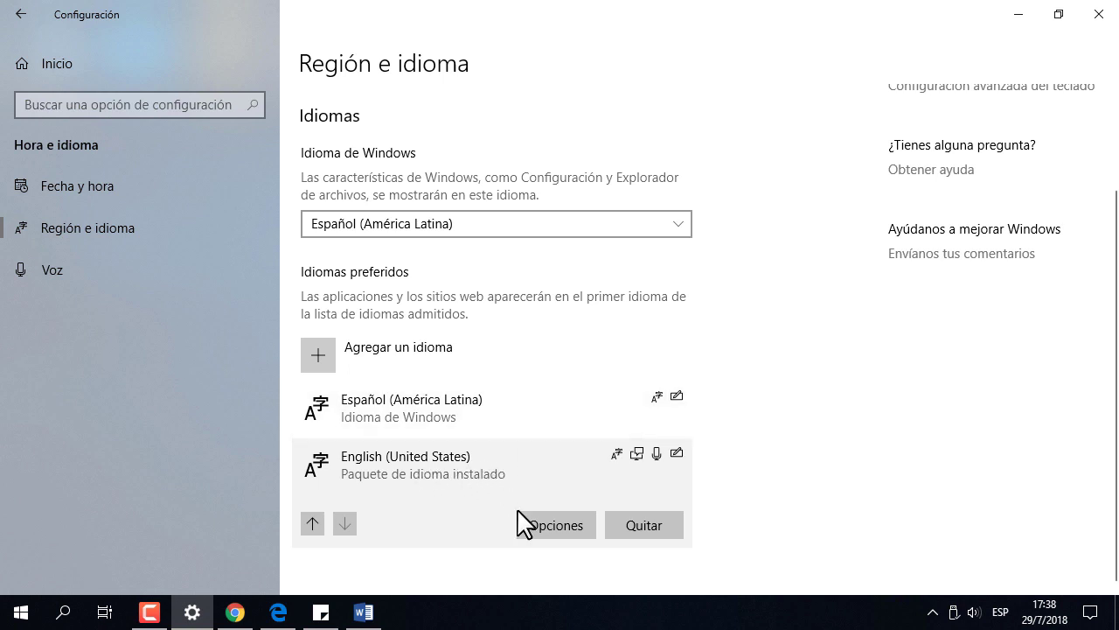
{"action": "left_click", "coordinate": [557, 525]}
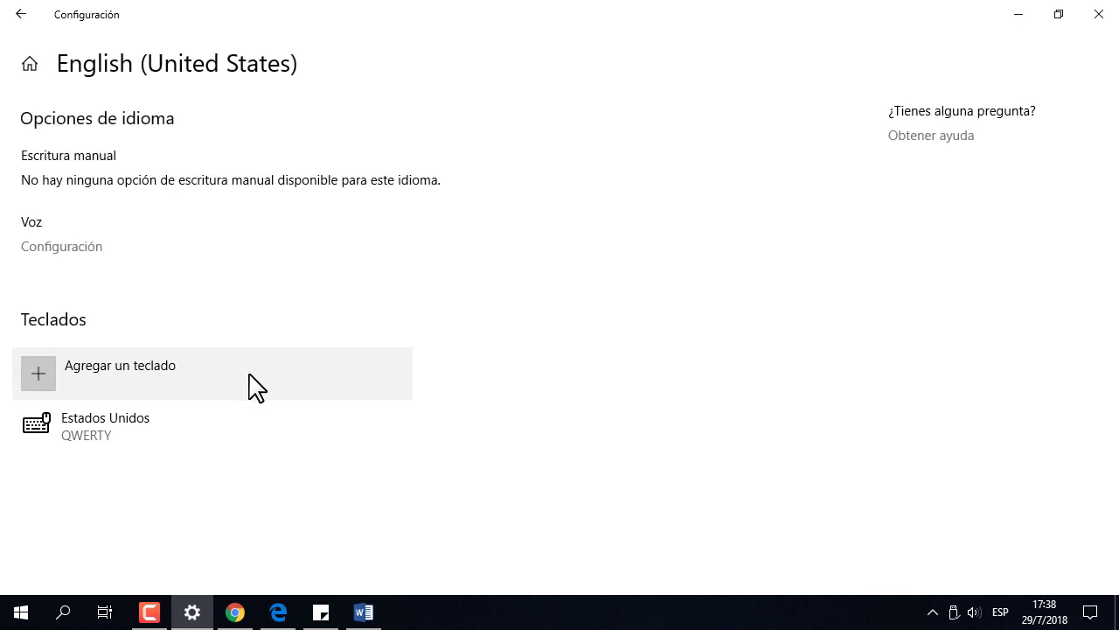
{"action": "left_click", "coordinate": [123, 428]}
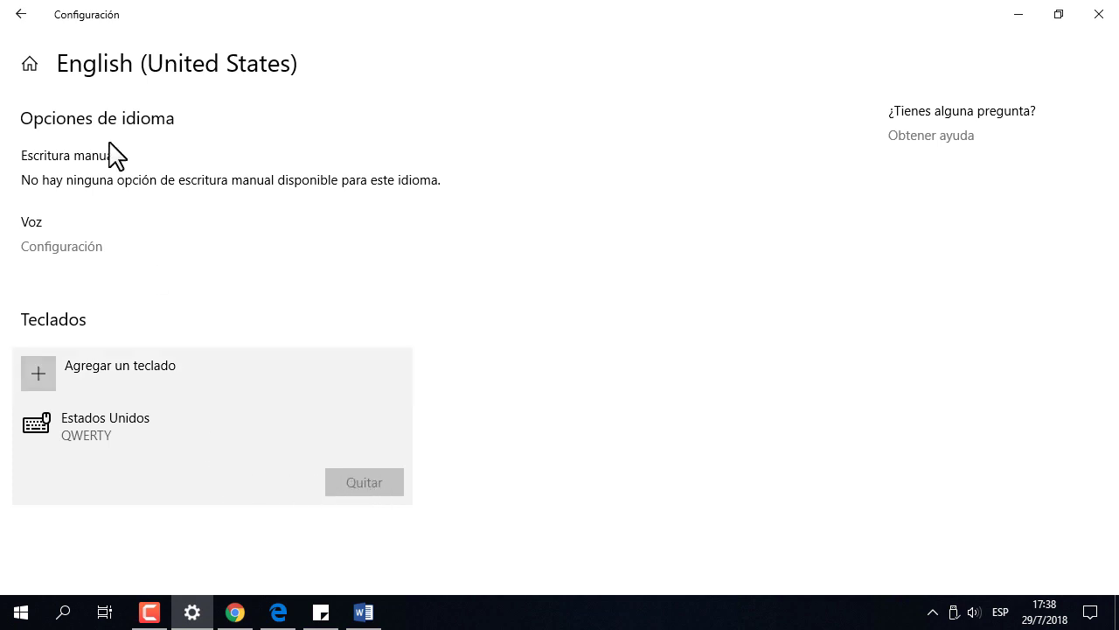
{"action": "left_click", "coordinate": [26, 17]}
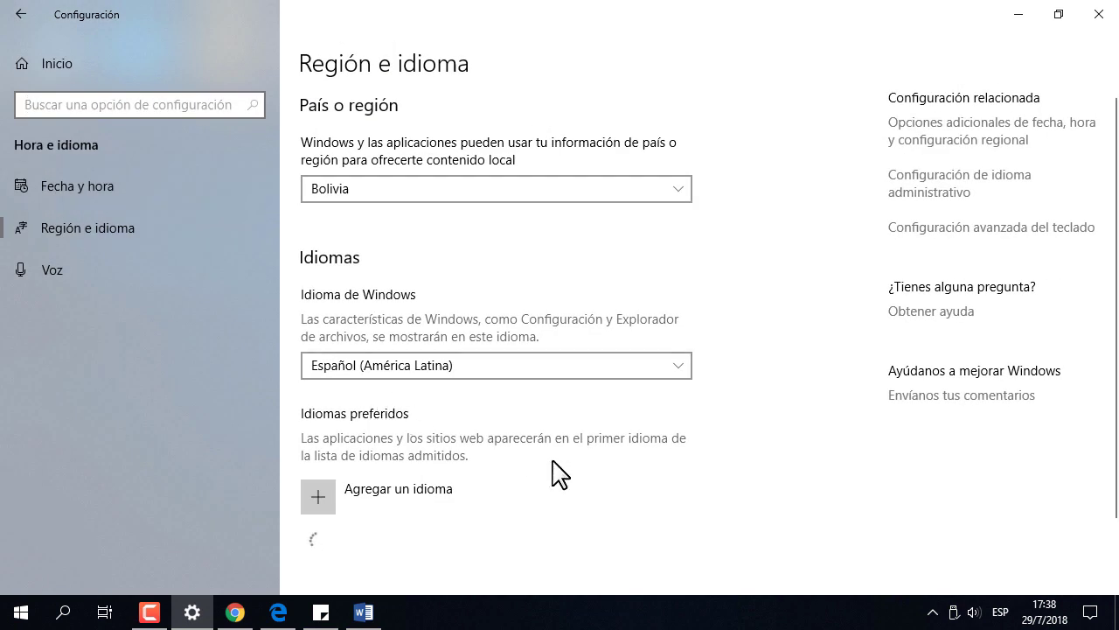
- Remove the Español keyboard from the options of the Español (América Latina) language
{"action": "scroll", "coordinate": [637, 495], "scroll_direction": "down", "scroll_amount": 2}
{"action": "left_click", "coordinate": [482, 472]}
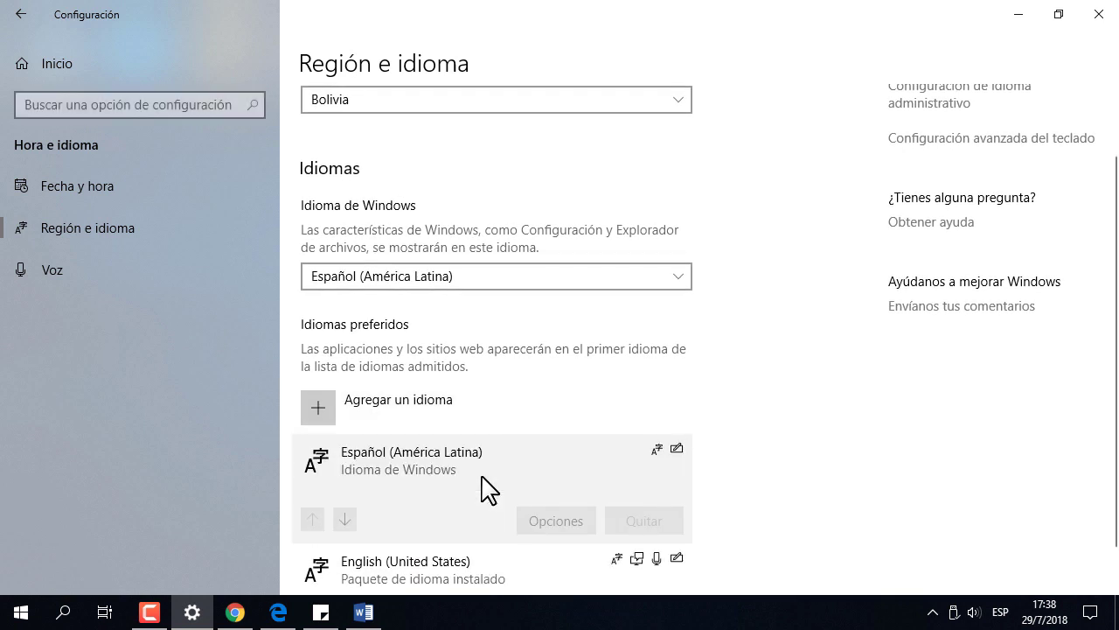
{"action": "scroll", "coordinate": [538, 481], "scroll_direction": "down", "scroll_amount": 1}
{"action": "left_click", "coordinate": [564, 468]}
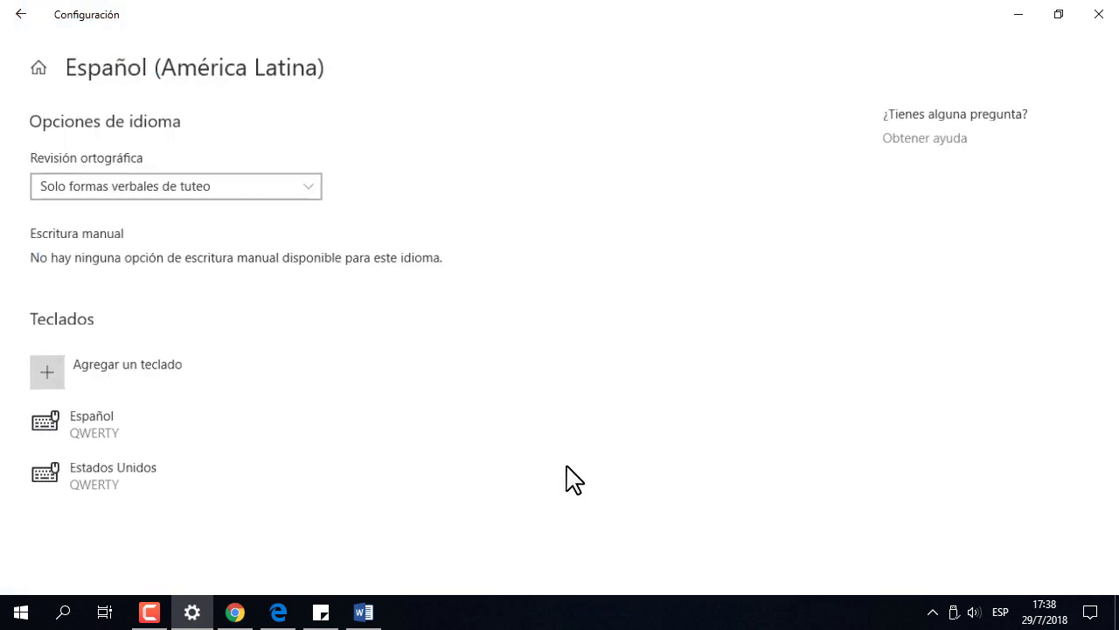
{"action": "left_click", "coordinate": [103, 439]}
{"action": "left_click", "coordinate": [357, 483]}
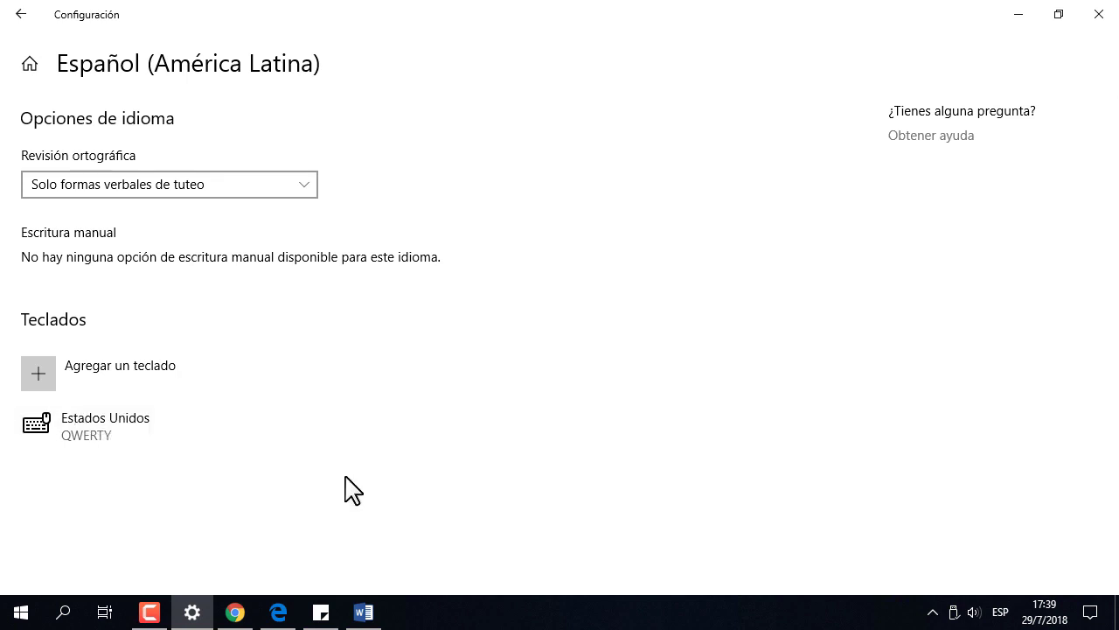
- Check the remaining Estados Unidos keyboard of Español (América Latina) against the list of available input keyboards
{"action": "left_click", "coordinate": [100, 444]}
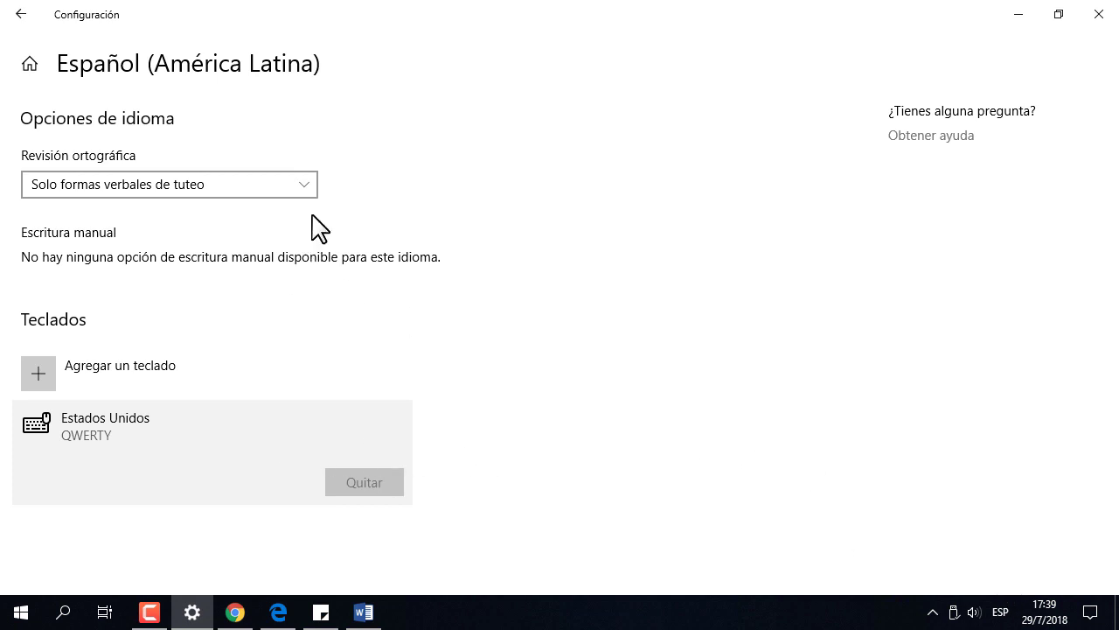
{"action": "left_click", "coordinate": [1000, 614]}
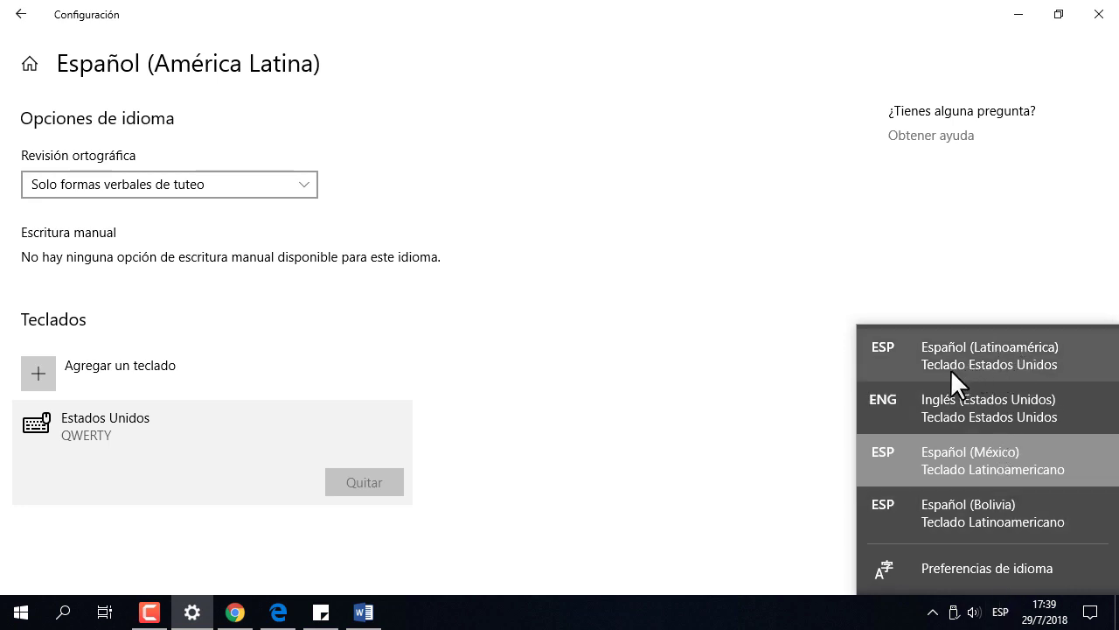
{"action": "left_click", "coordinate": [651, 426]}
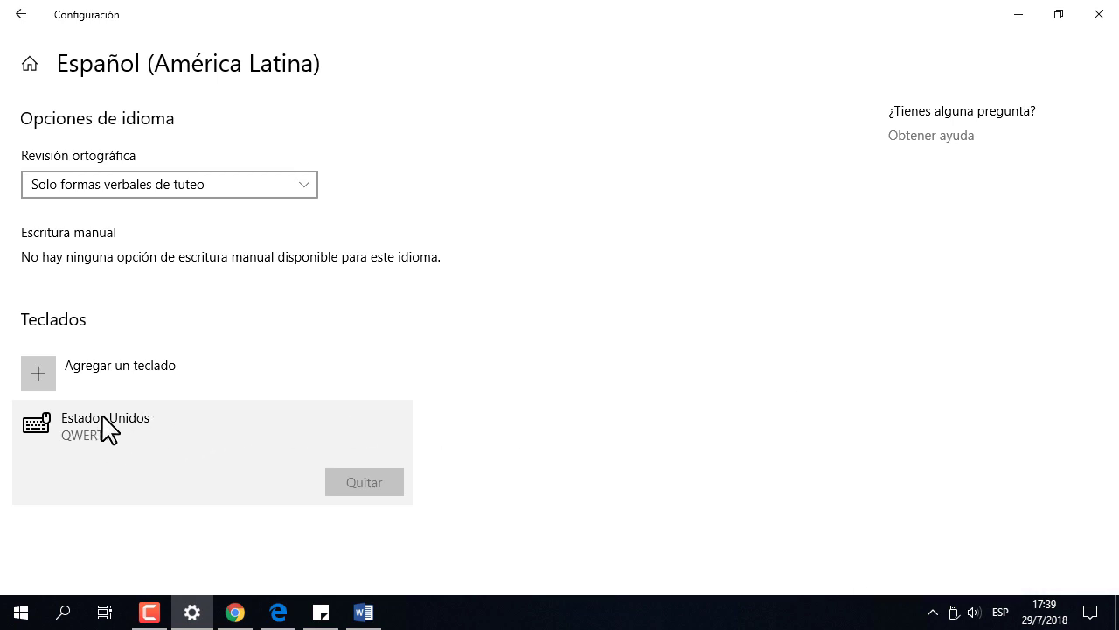
- Go back to the preferred languages and reopen the Español (América Latina) options to inspect its Estados Unidos keyboard
{"action": "left_click", "coordinate": [20, 14]}
{"action": "scroll", "coordinate": [569, 437], "scroll_direction": "down", "scroll_amount": 2}
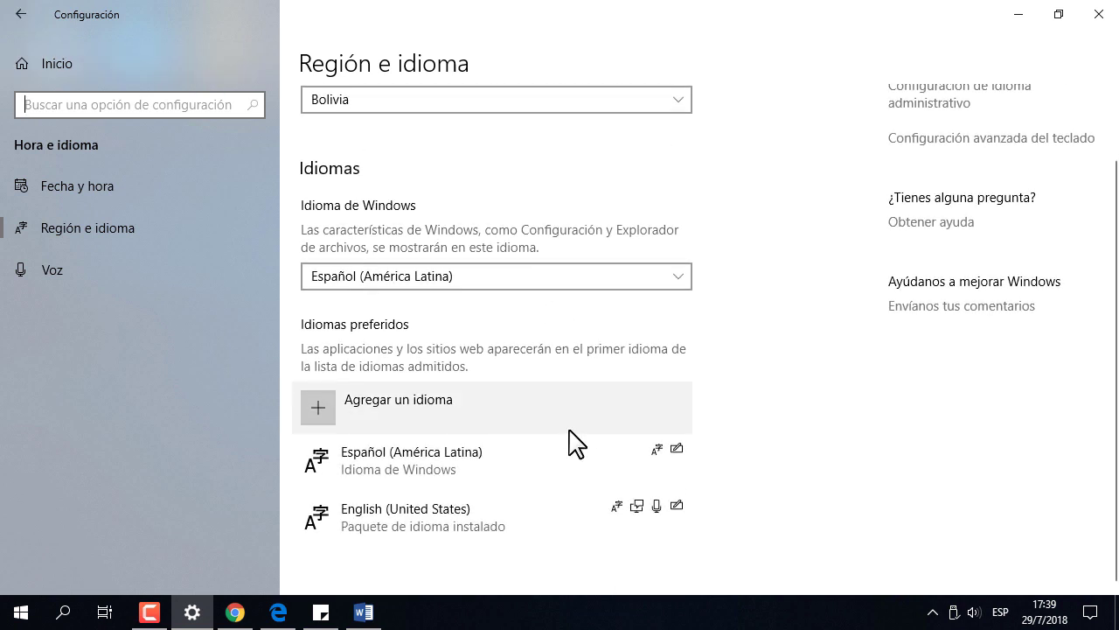
{"action": "left_click", "coordinate": [429, 467]}
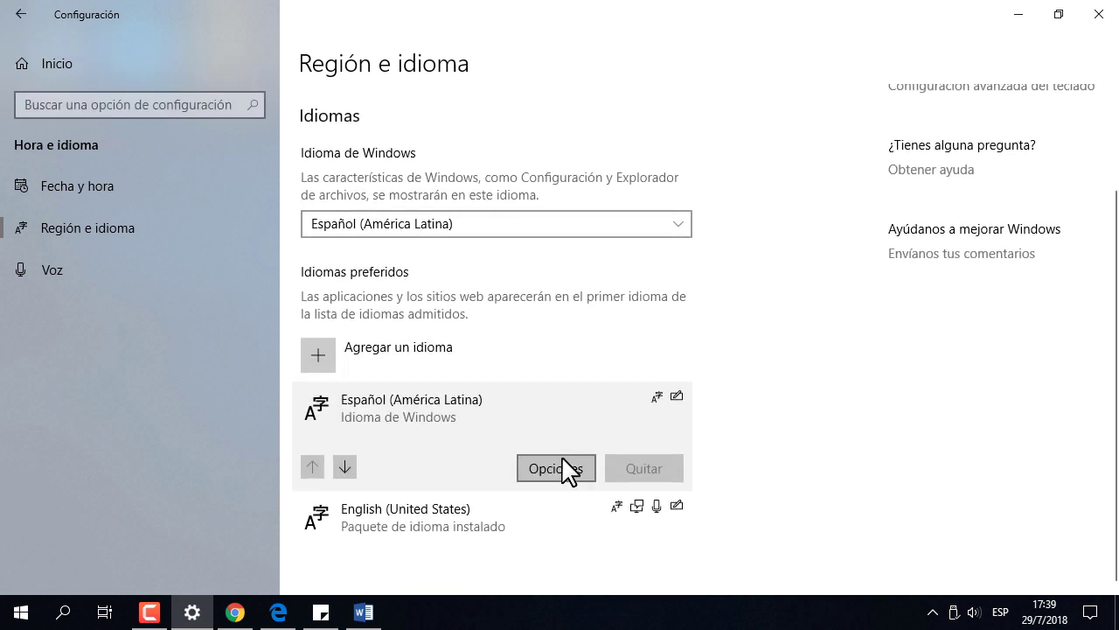
{"action": "left_click", "coordinate": [562, 461]}
{"action": "left_click", "coordinate": [130, 439]}
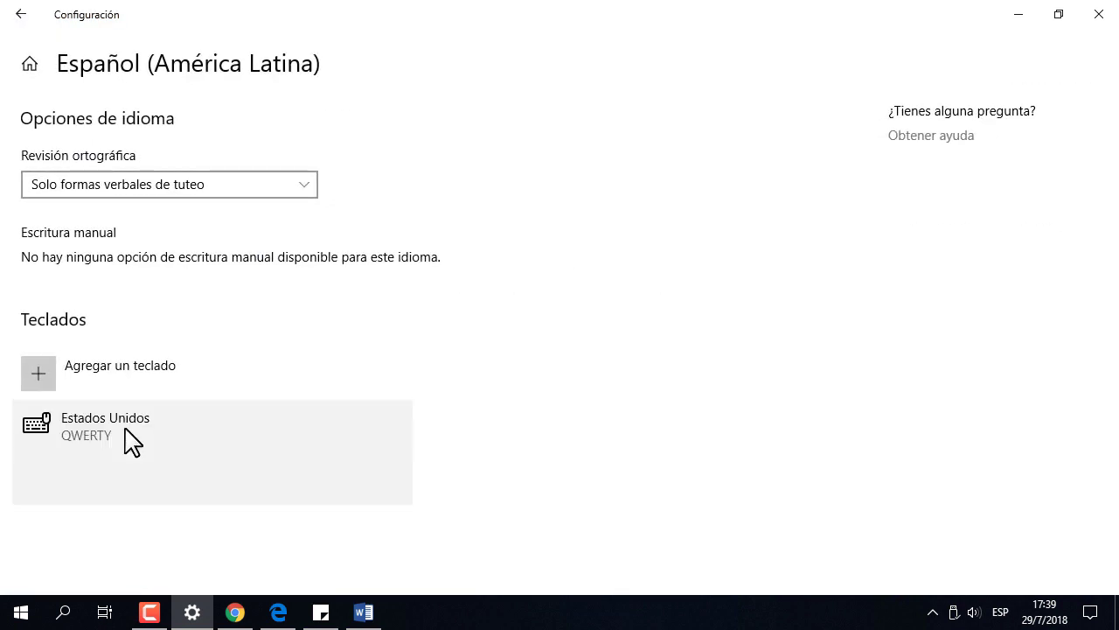
- Compare the keyboard in the English (United States) options with the available input keyboards, and return to the preferred languages
{"action": "left_click", "coordinate": [19, 16]}
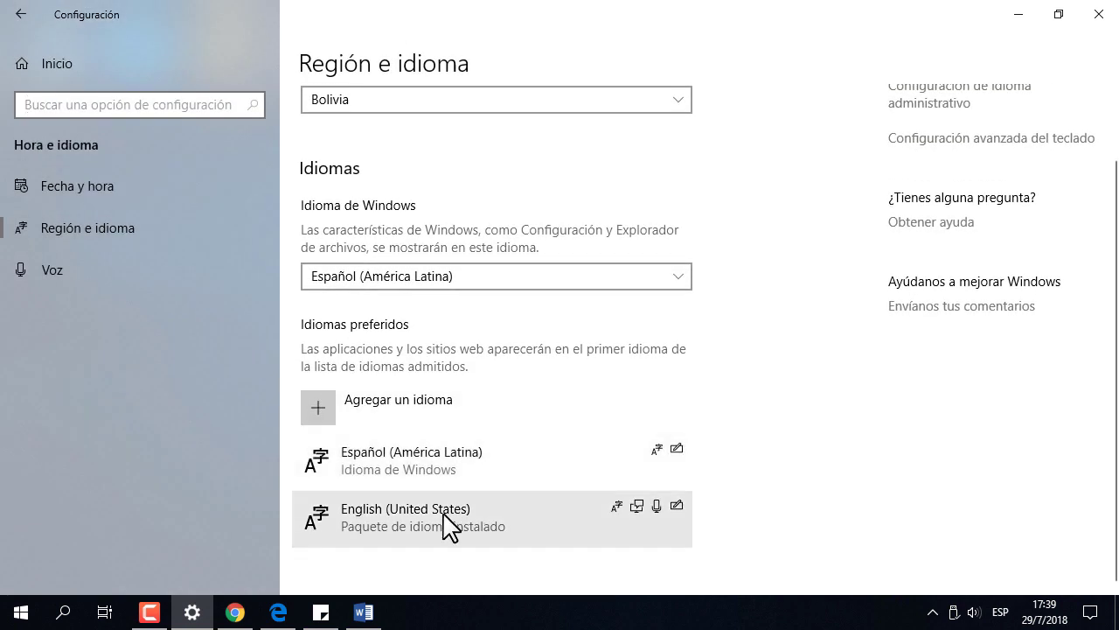
{"action": "left_click", "coordinate": [438, 523]}
{"action": "left_click", "coordinate": [533, 529]}
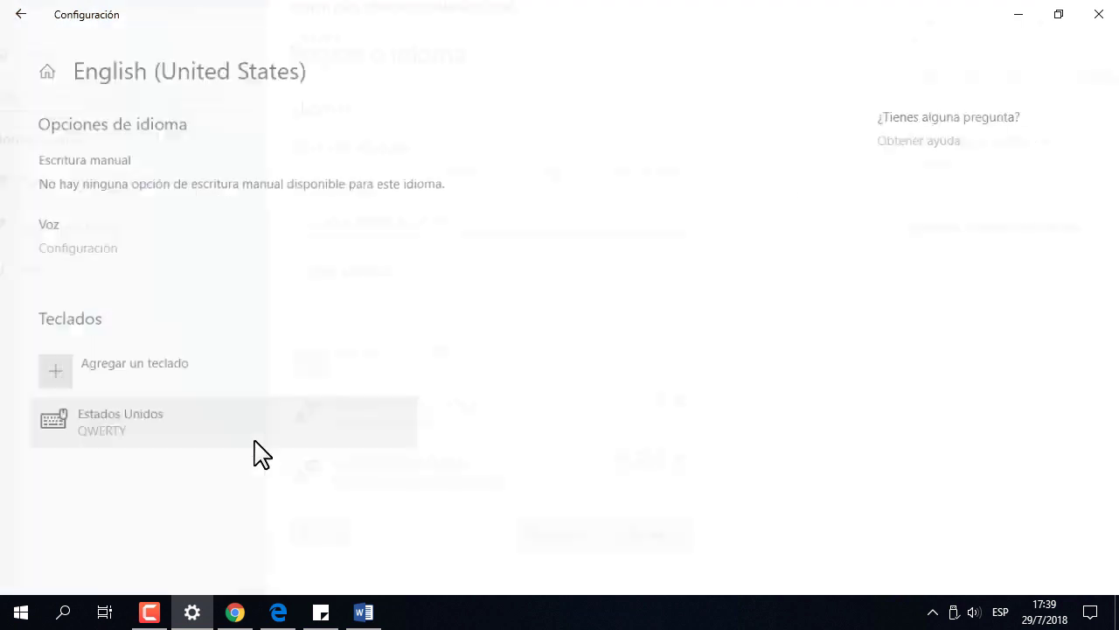
{"action": "left_click", "coordinate": [1000, 612]}
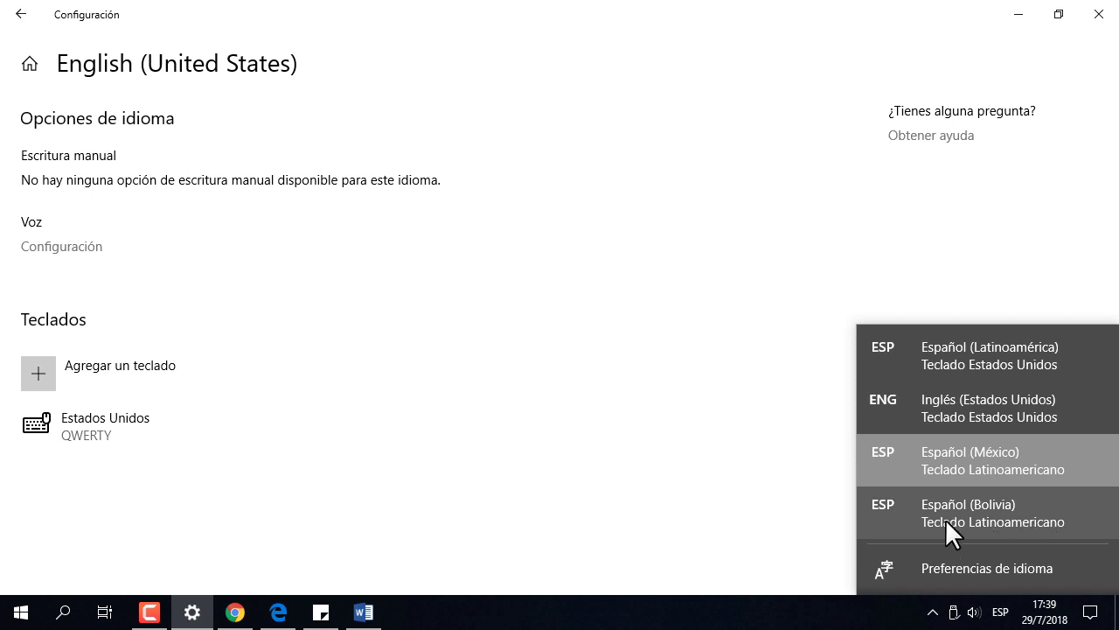
{"action": "left_click", "coordinate": [207, 387]}
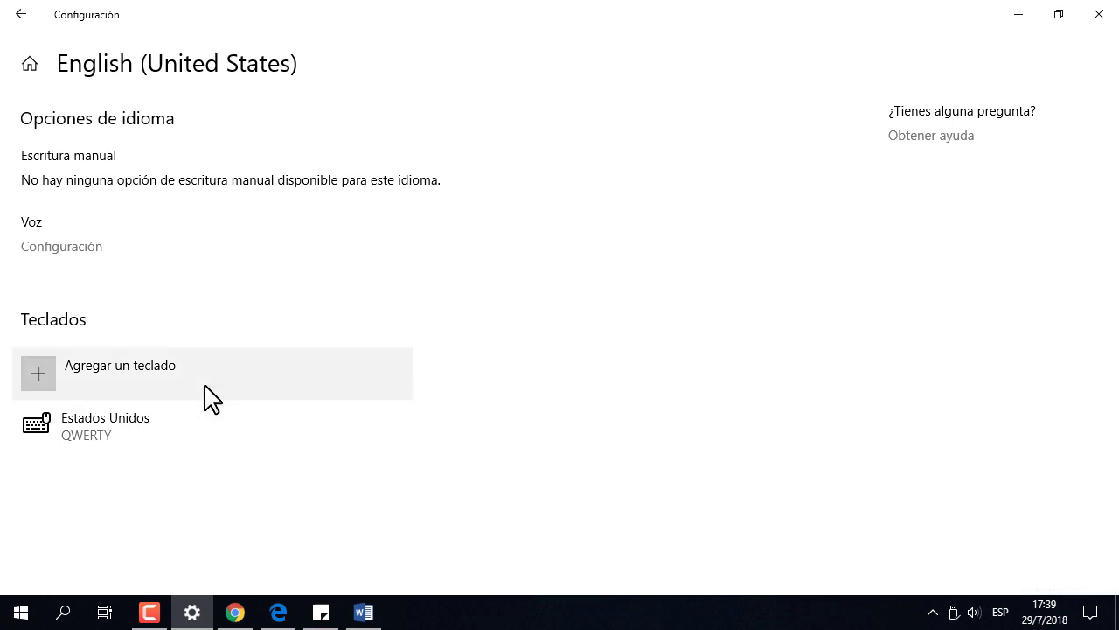
{"action": "left_click", "coordinate": [18, 16]}
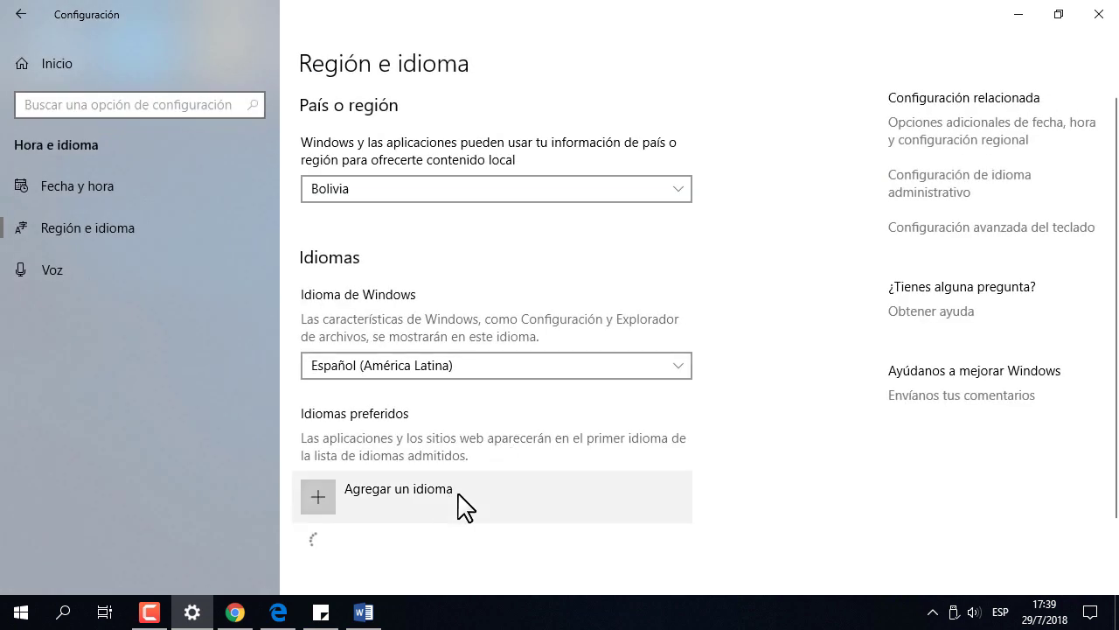
- Open the options of Español (América Latina) once more to view its keyboards
{"action": "scroll", "coordinate": [463, 506], "scroll_direction": "down", "scroll_amount": 3}
{"action": "left_click", "coordinate": [428, 478]}
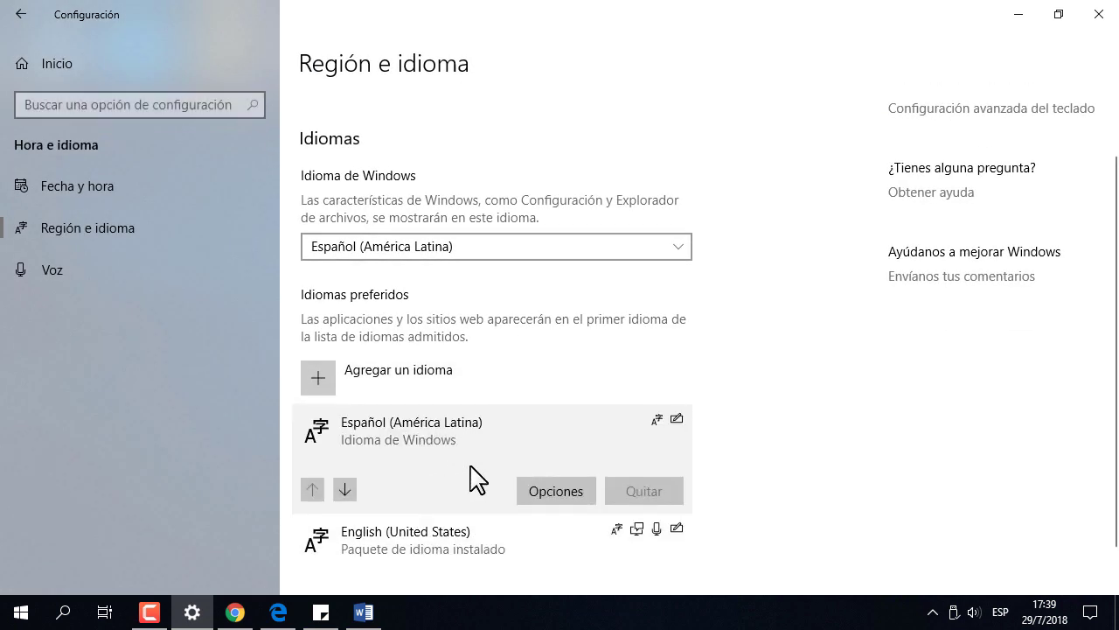
{"action": "scroll", "coordinate": [477, 479], "scroll_direction": "down", "scroll_amount": 1}
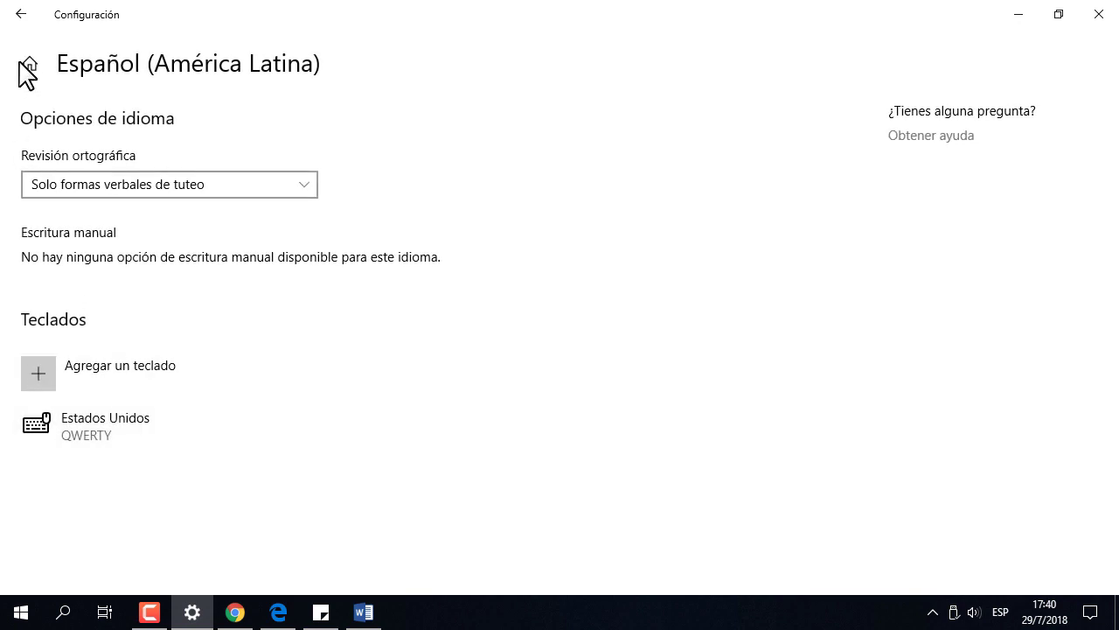
- Open the English (United States) options, view the keyboards available to add, and return to the preferred languages
{"action": "left_click", "coordinate": [26, 19]}
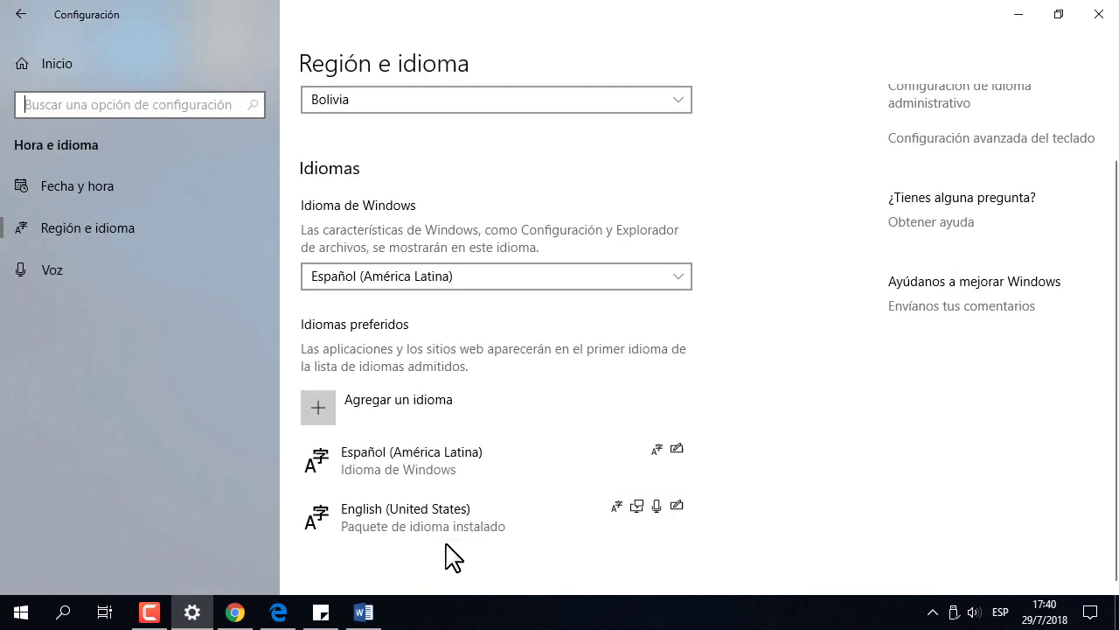
{"action": "left_click", "coordinate": [429, 533]}
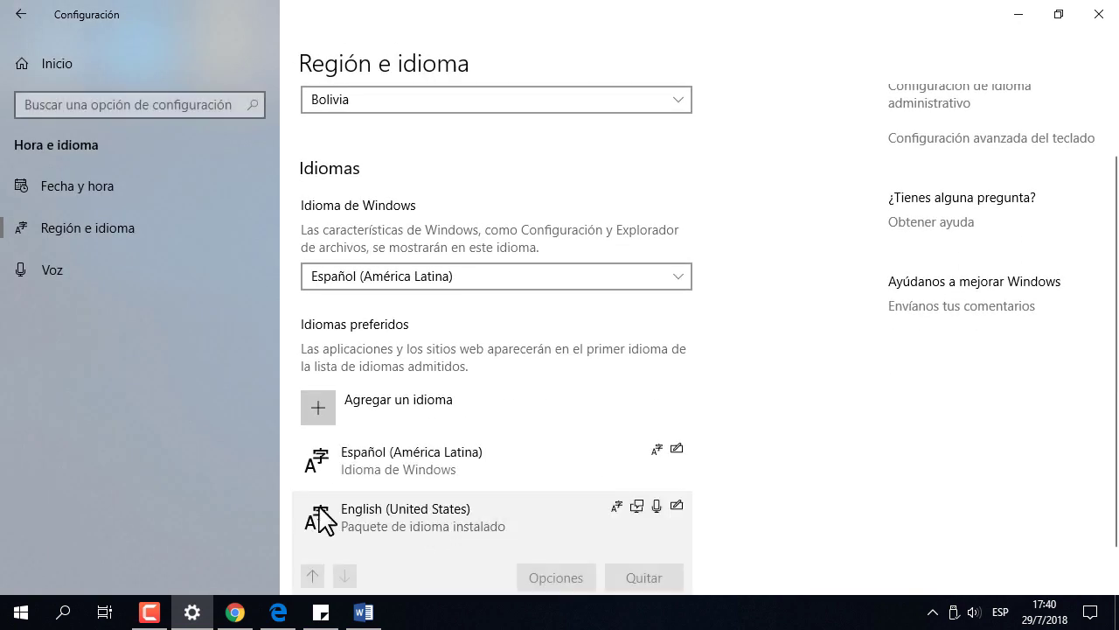
{"action": "left_click", "coordinate": [551, 577]}
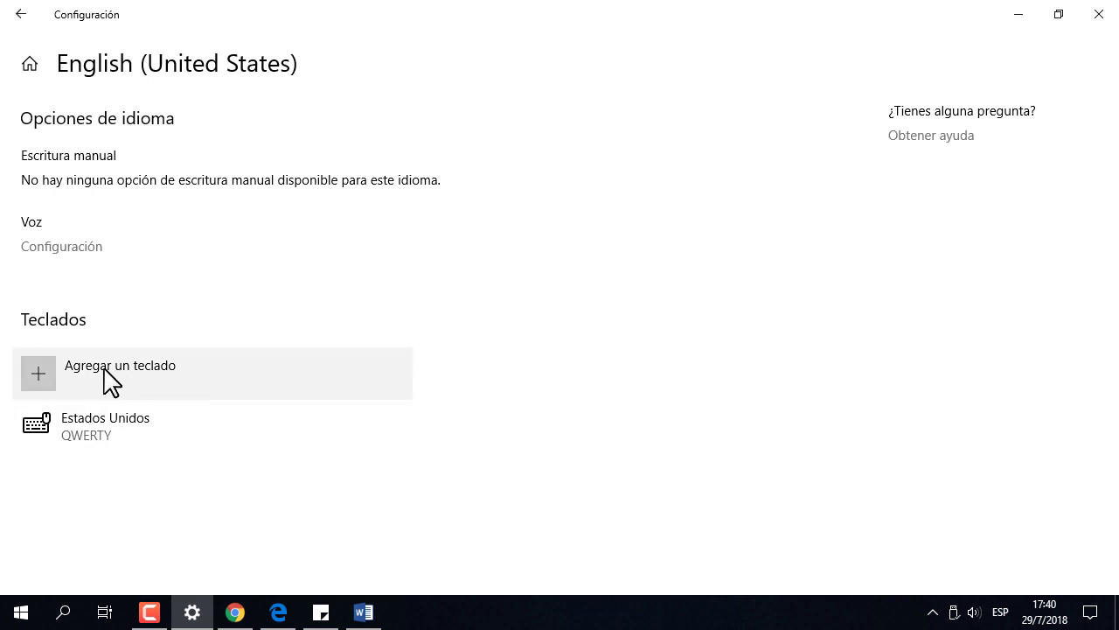
{"action": "left_click", "coordinate": [112, 382]}
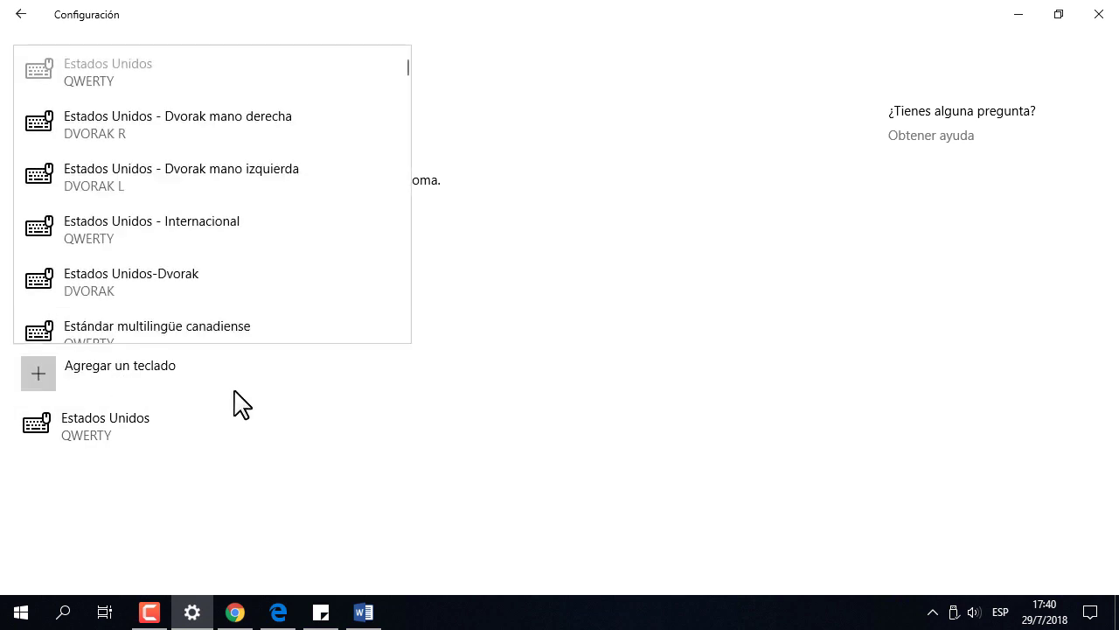
{"action": "left_click", "coordinate": [376, 446]}
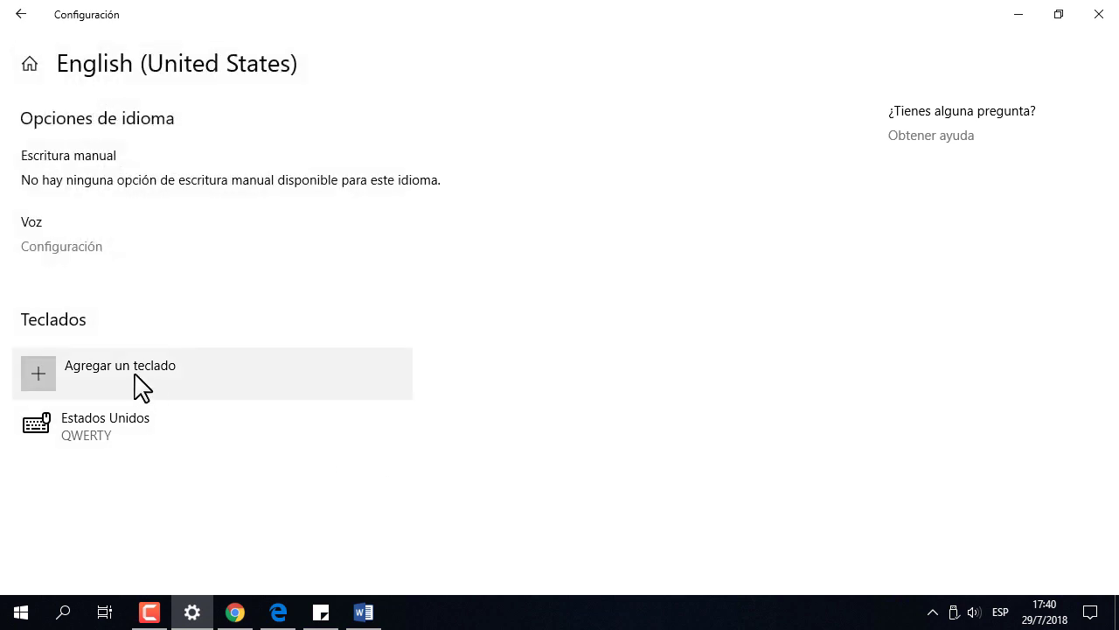
{"action": "left_click", "coordinate": [16, 17]}
{"action": "scroll", "coordinate": [578, 525], "scroll_direction": "down", "scroll_amount": 2}
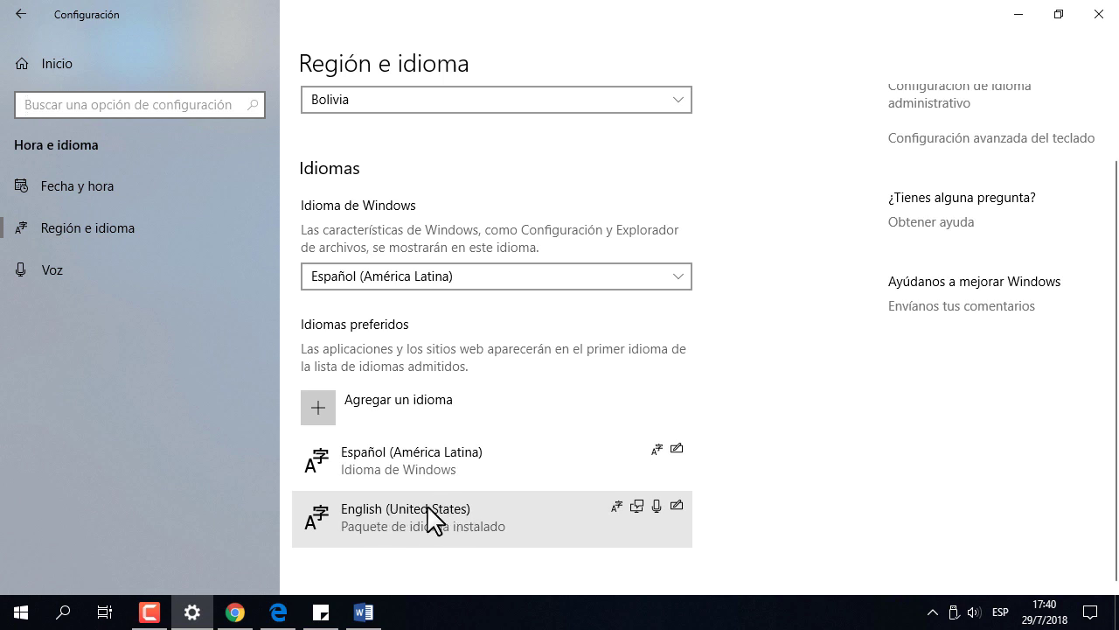
- Add the Latinoamericano keyboard to Español (América Latina) and check the list of available input keyboards
{"action": "left_click", "coordinate": [408, 457]}
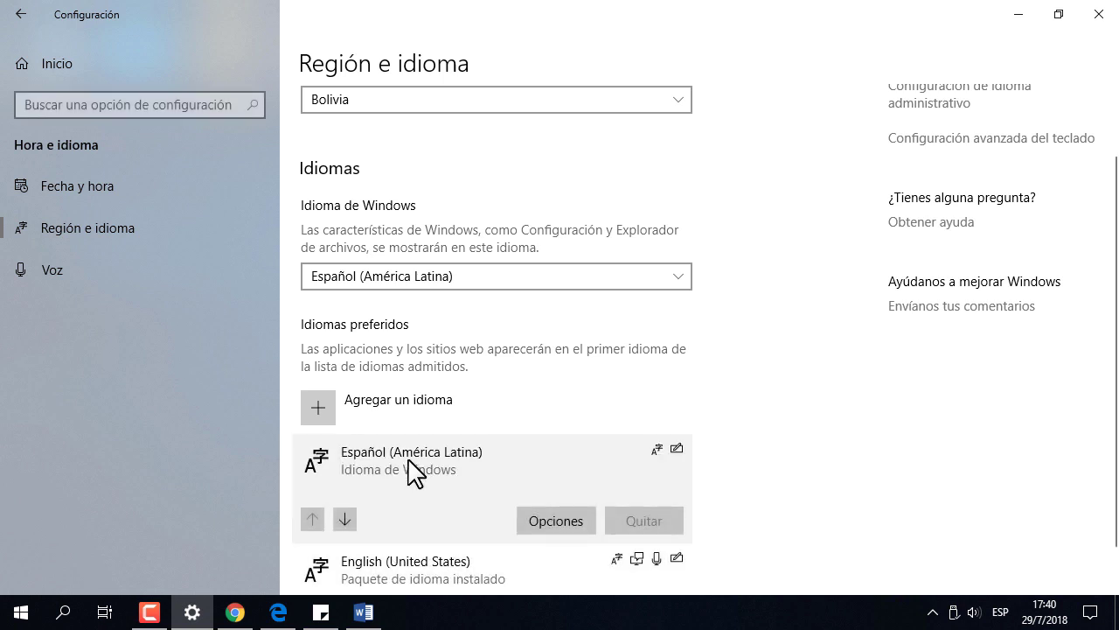
{"action": "scroll", "coordinate": [408, 458], "scroll_direction": "down", "scroll_amount": 1}
{"action": "left_click", "coordinate": [556, 477]}
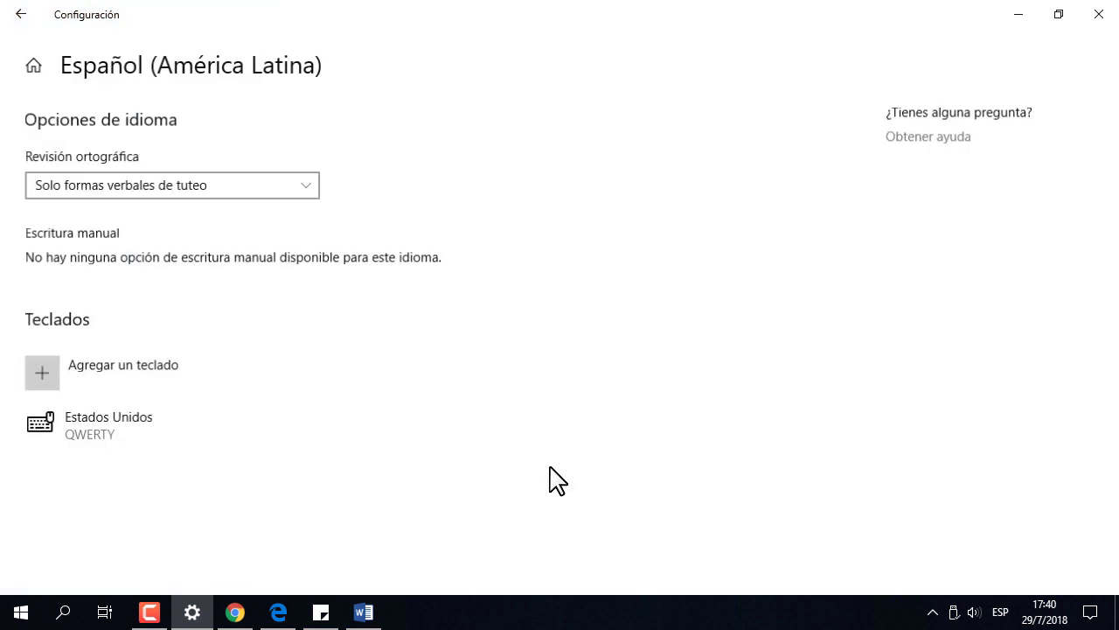
{"action": "left_click", "coordinate": [128, 382]}
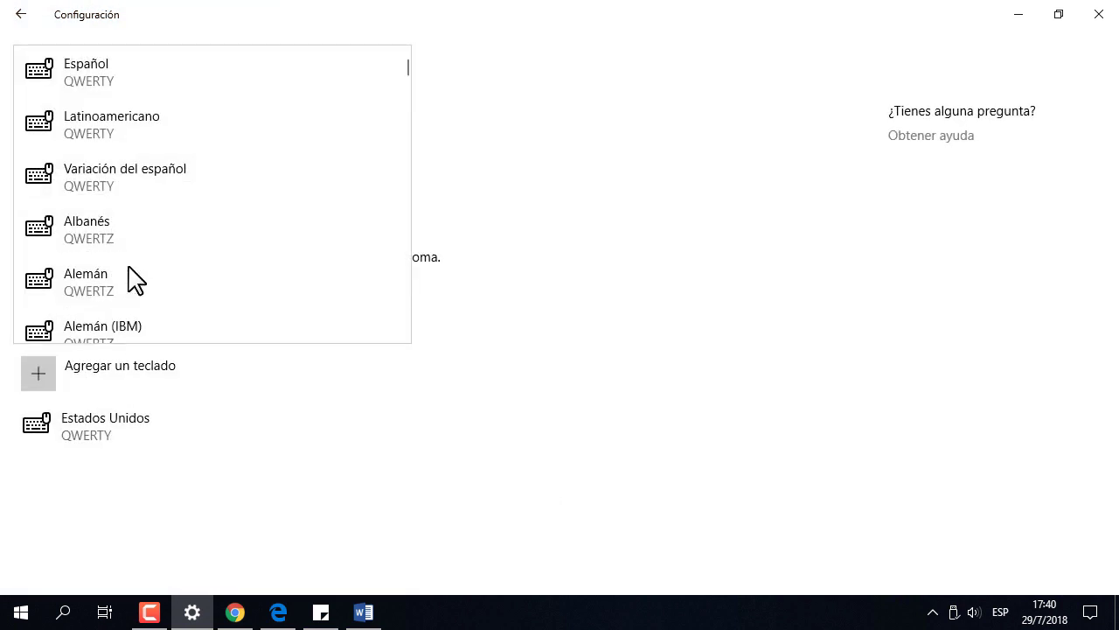
{"action": "left_click", "coordinate": [123, 116]}
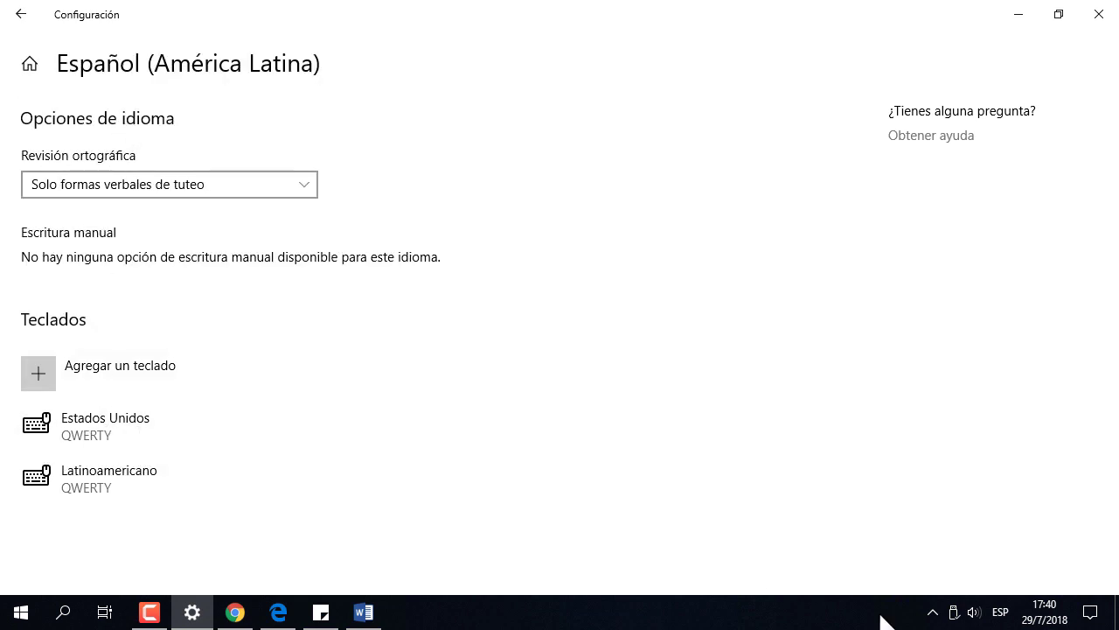
{"action": "left_click", "coordinate": [998, 617]}
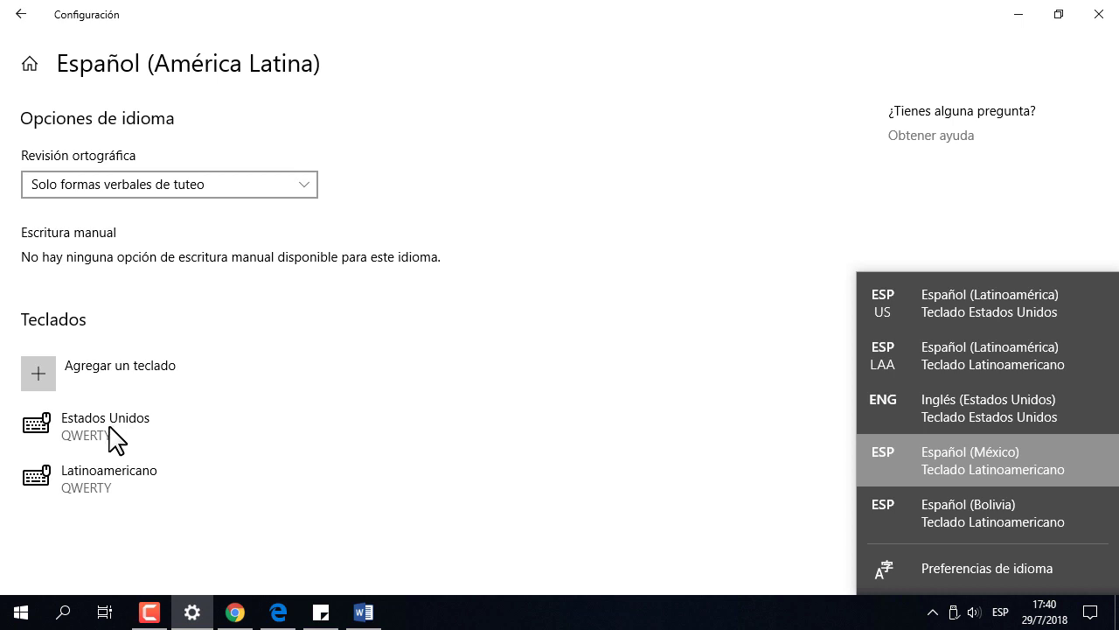
{"action": "left_click", "coordinate": [395, 517]}
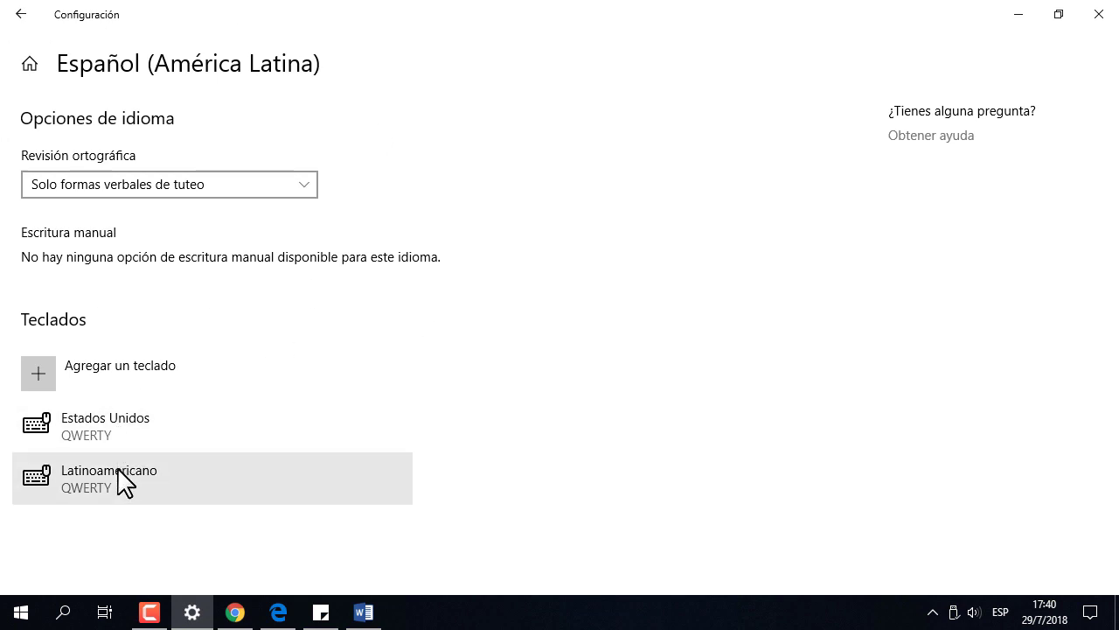
- Compare the English (United States) keyboard with the list of input keyboards and return to the preferred languages
{"action": "left_click", "coordinate": [29, 12]}
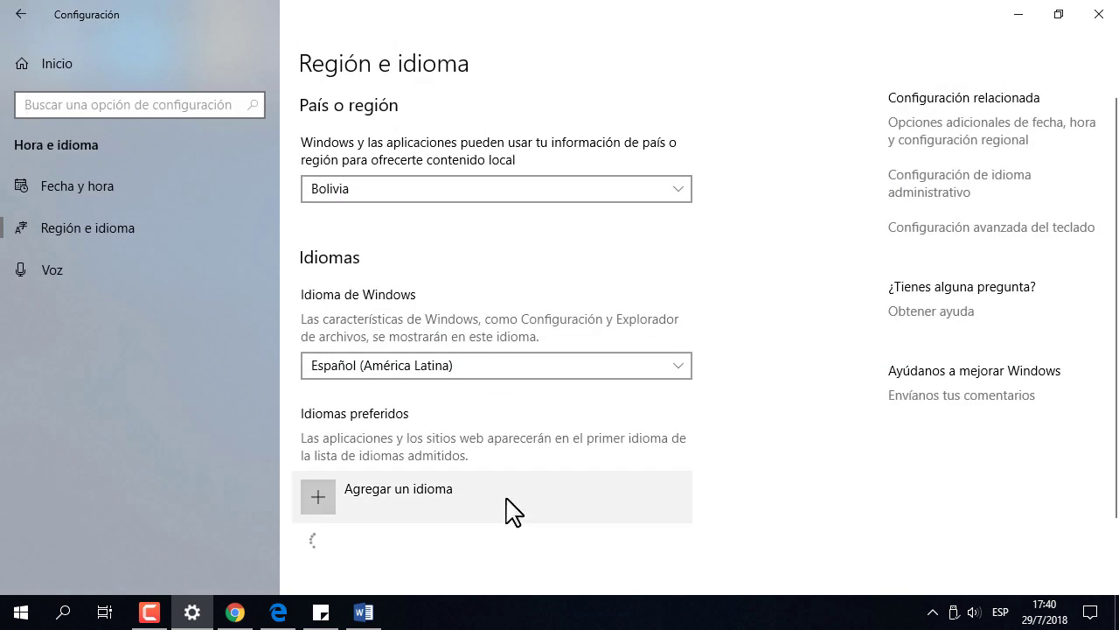
{"action": "scroll", "coordinate": [508, 513], "scroll_direction": "down", "scroll_amount": 2}
{"action": "left_click", "coordinate": [407, 512]}
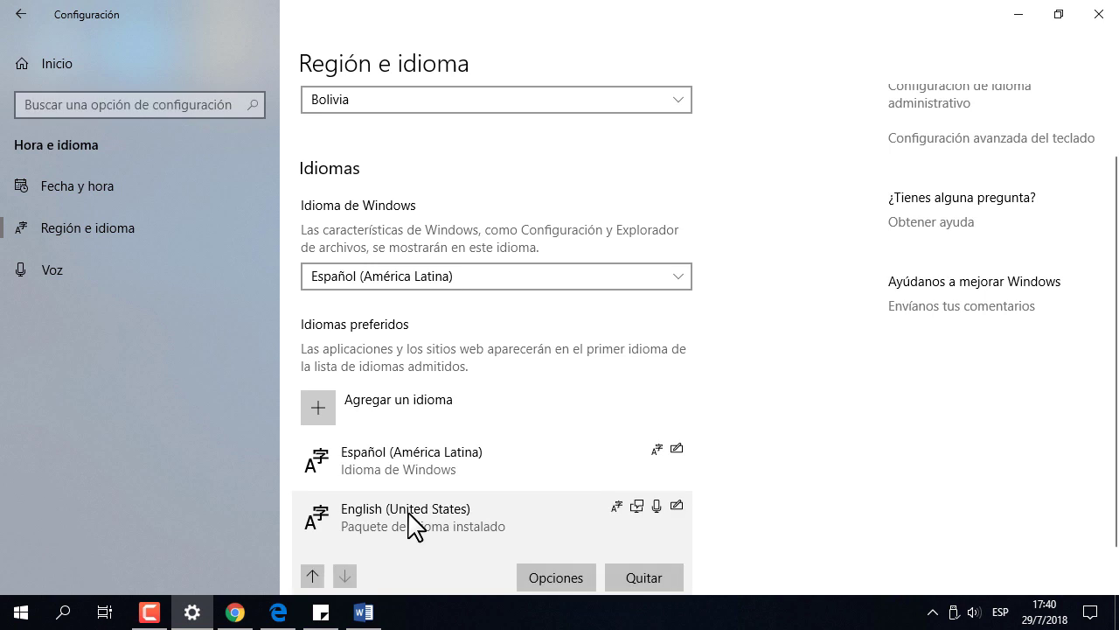
{"action": "left_click", "coordinate": [542, 568]}
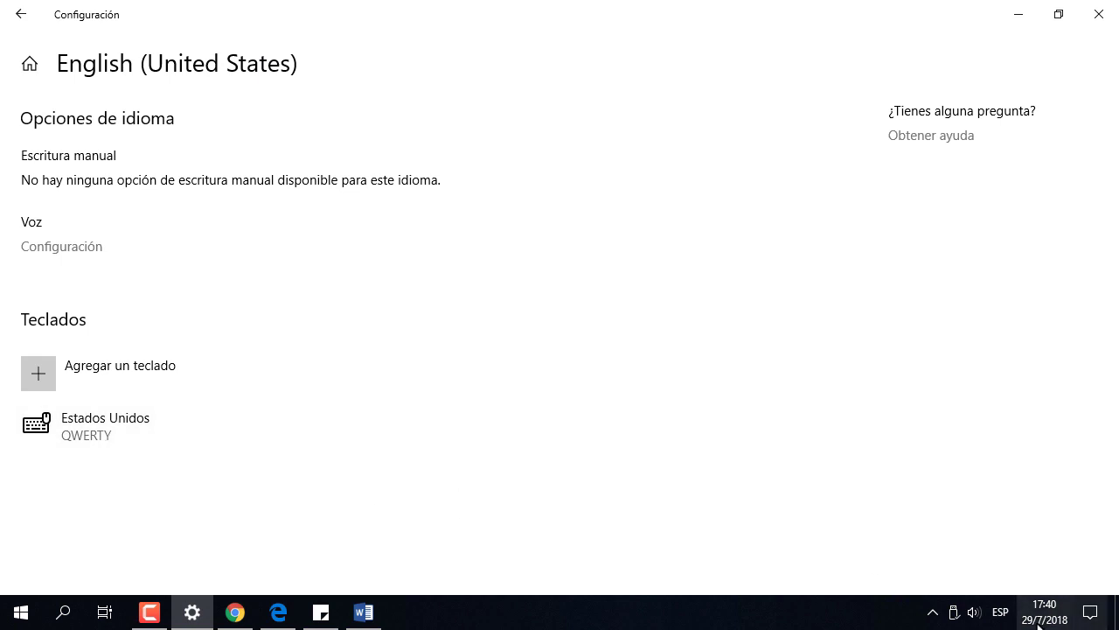
{"action": "left_click", "coordinate": [1004, 614]}
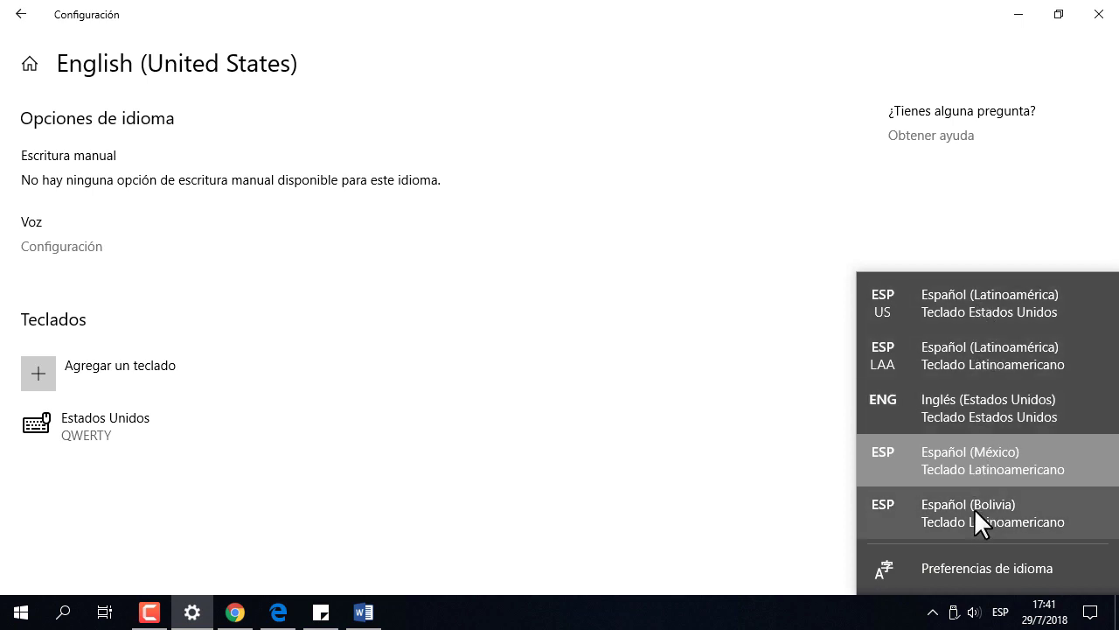
{"action": "left_click", "coordinate": [601, 404]}
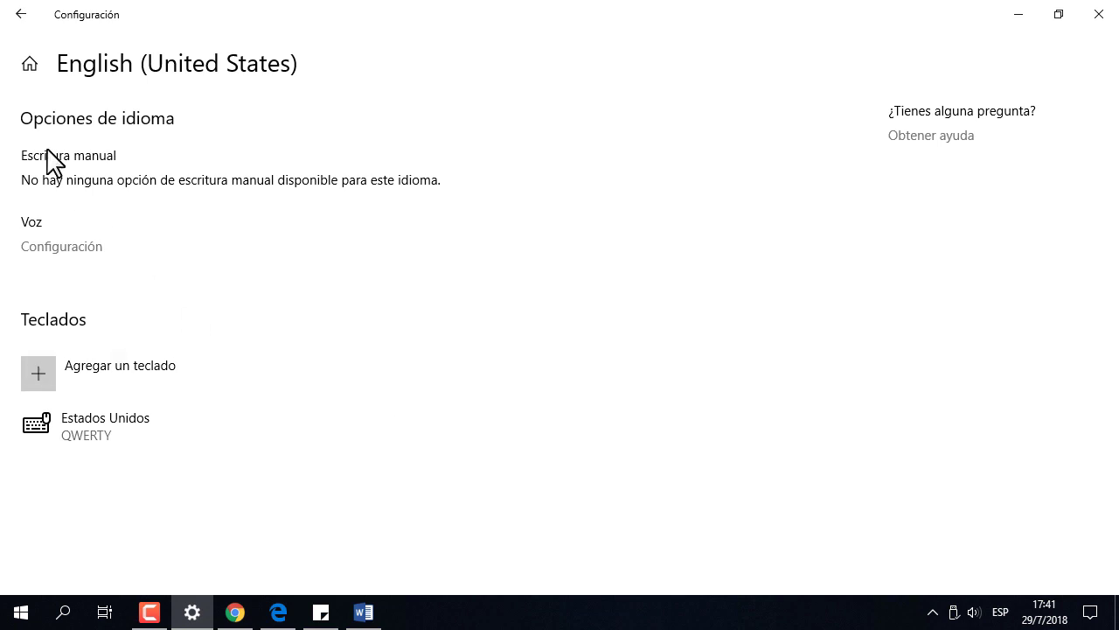
{"action": "left_click", "coordinate": [21, 14]}
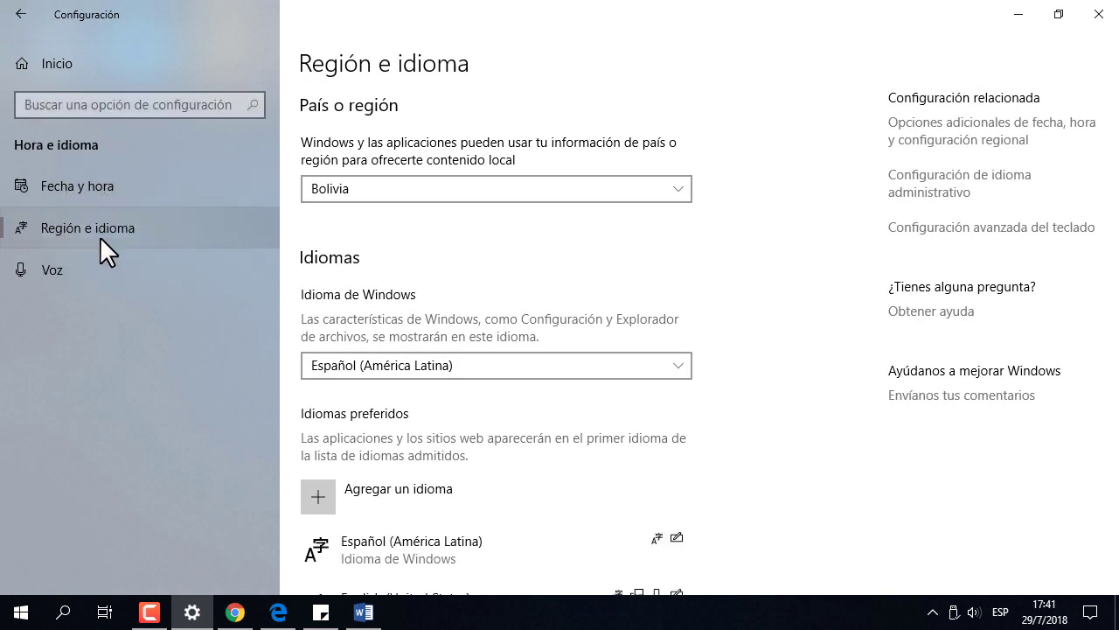
{"action": "scroll", "coordinate": [527, 420], "scroll_direction": "down", "scroll_amount": 2}
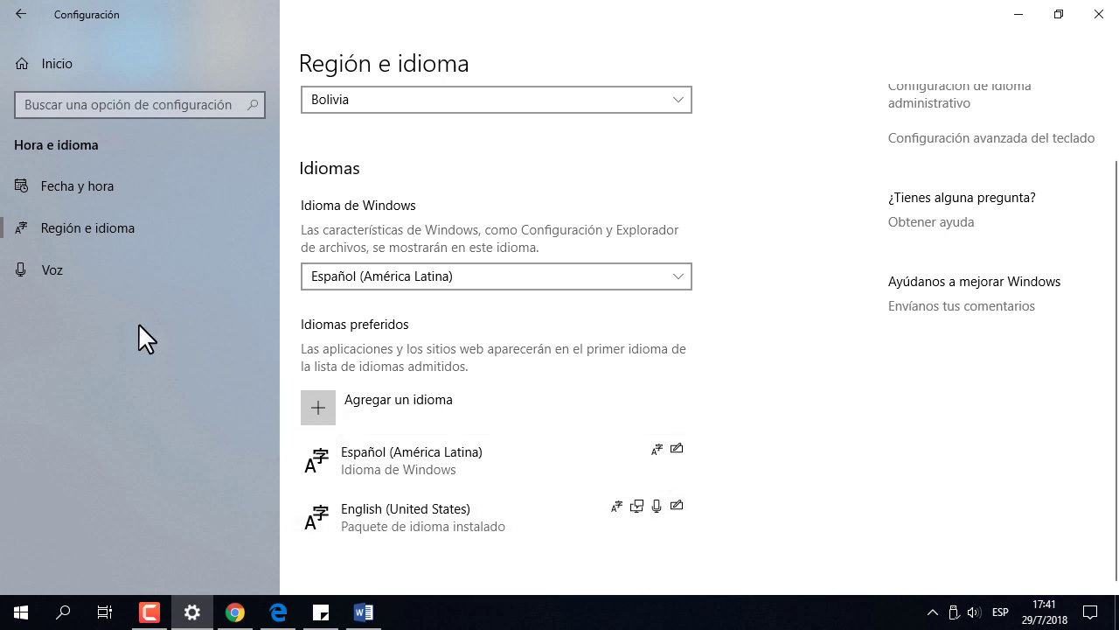
- Compare the speech settings with the Windows display language and view the choices for the spoken language
{"action": "left_click", "coordinate": [53, 268]}
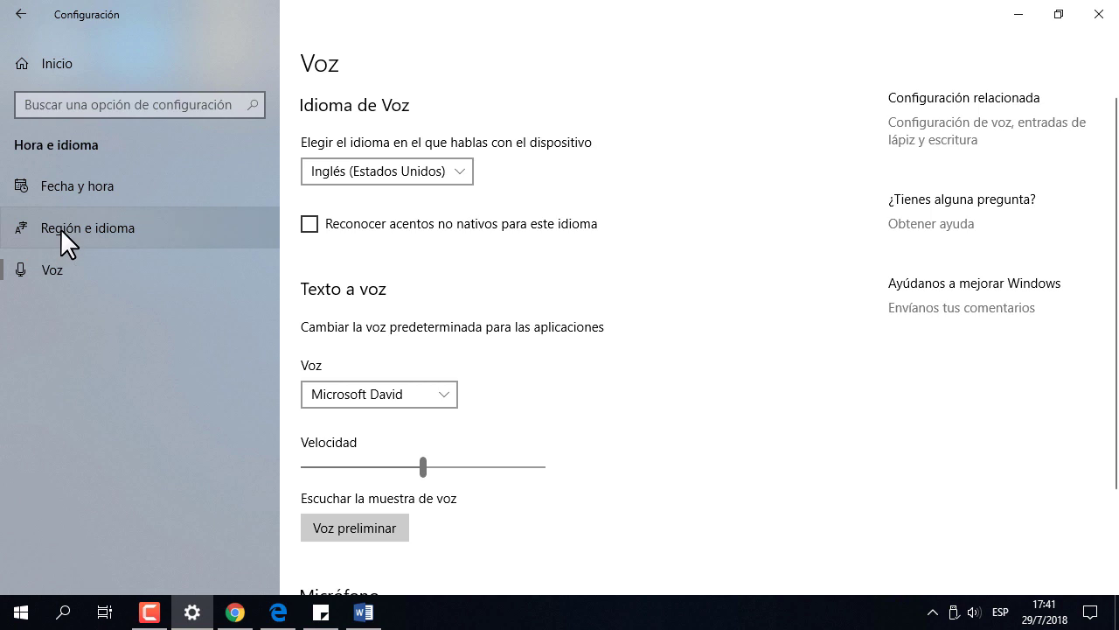
{"action": "left_click", "coordinate": [107, 227]}
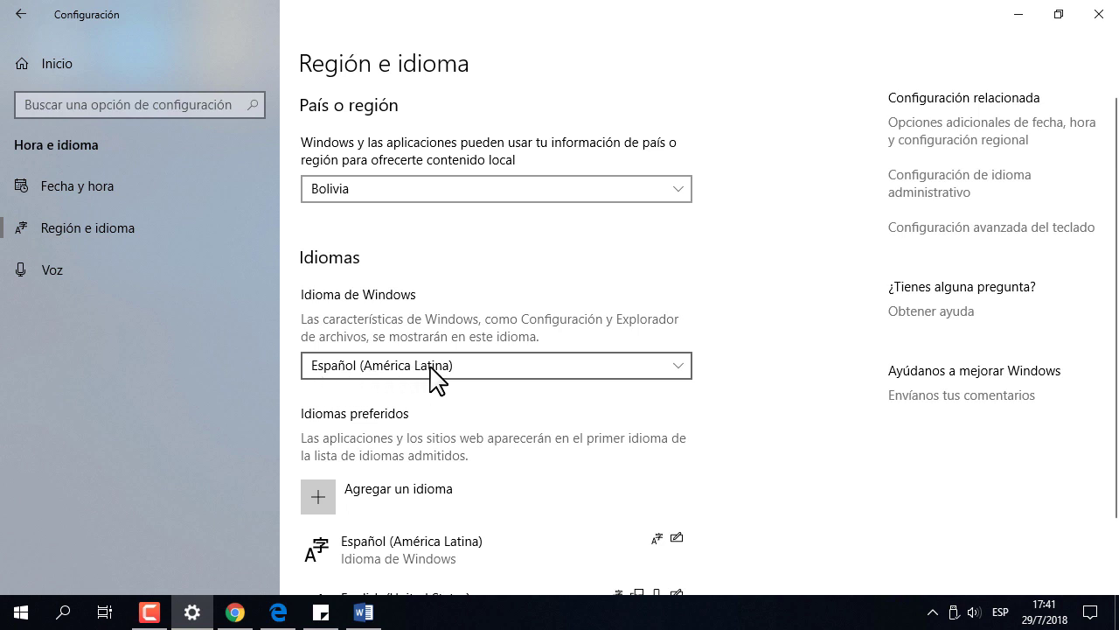
{"action": "left_click", "coordinate": [69, 271]}
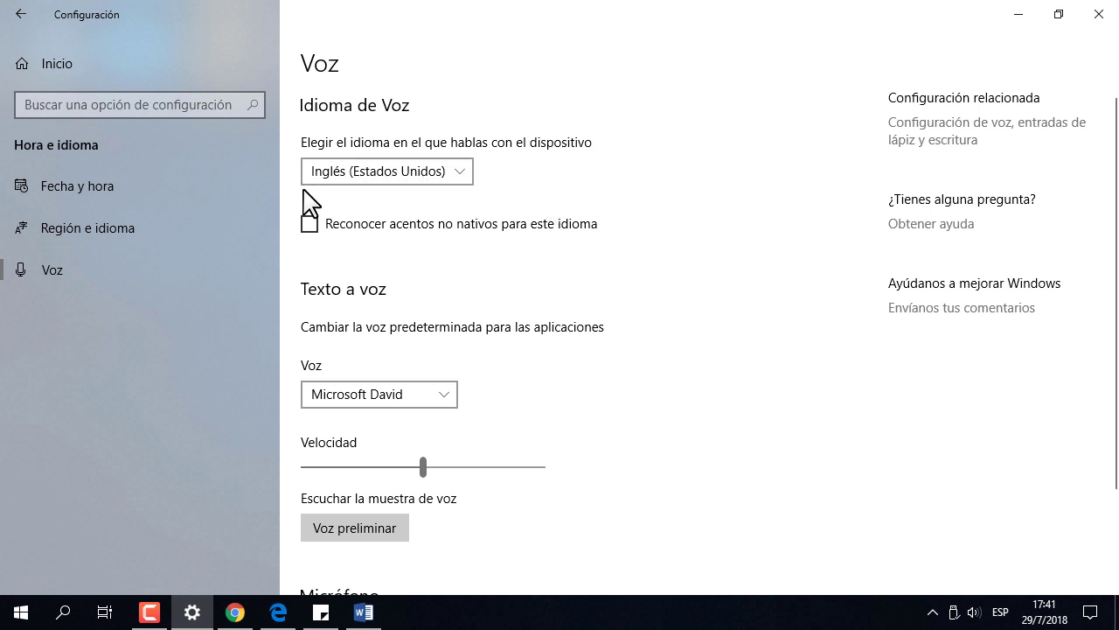
{"action": "left_click", "coordinate": [447, 178]}
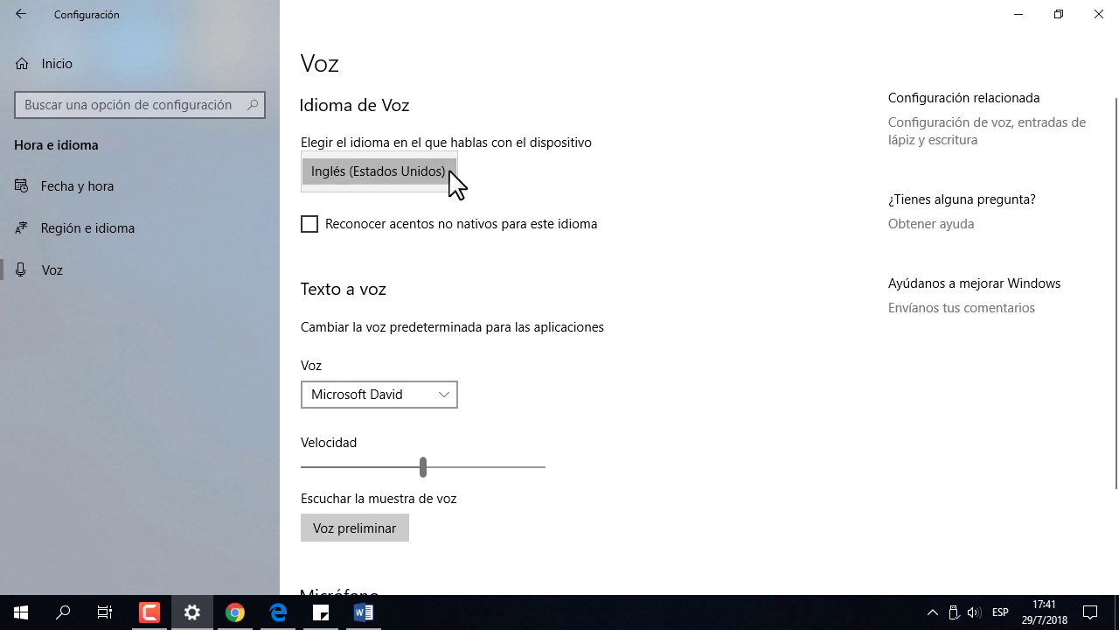
{"action": "left_click", "coordinate": [620, 183]}
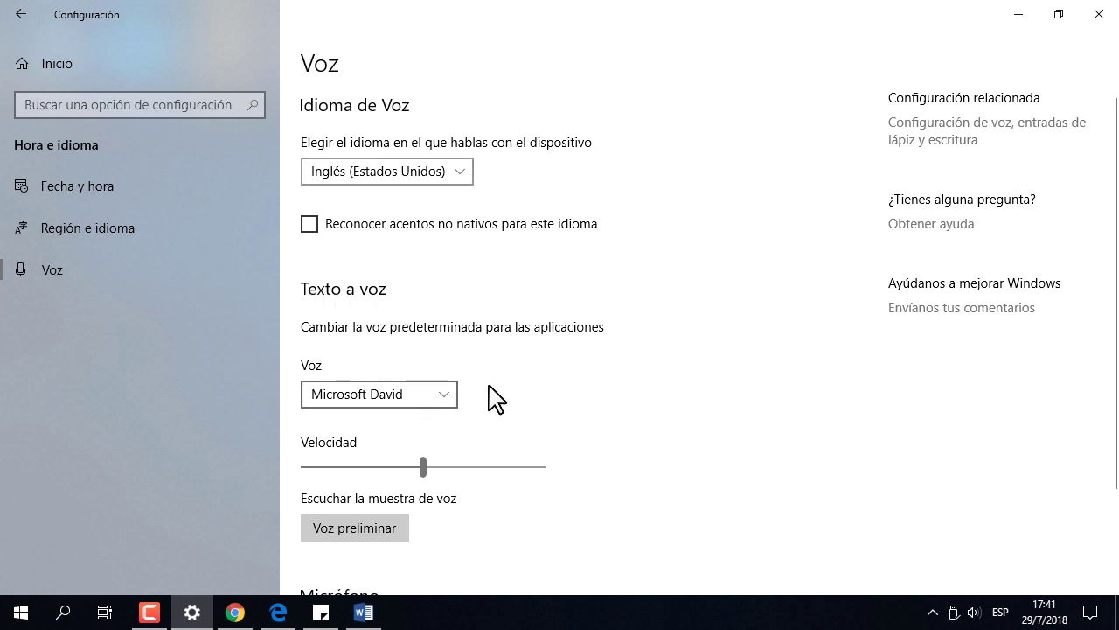
- View the text-to-speech voice choices, revisit the date and time and region and language settings, and return to the speech settings
{"action": "scroll", "coordinate": [619, 395], "scroll_direction": "down", "scroll_amount": 3}
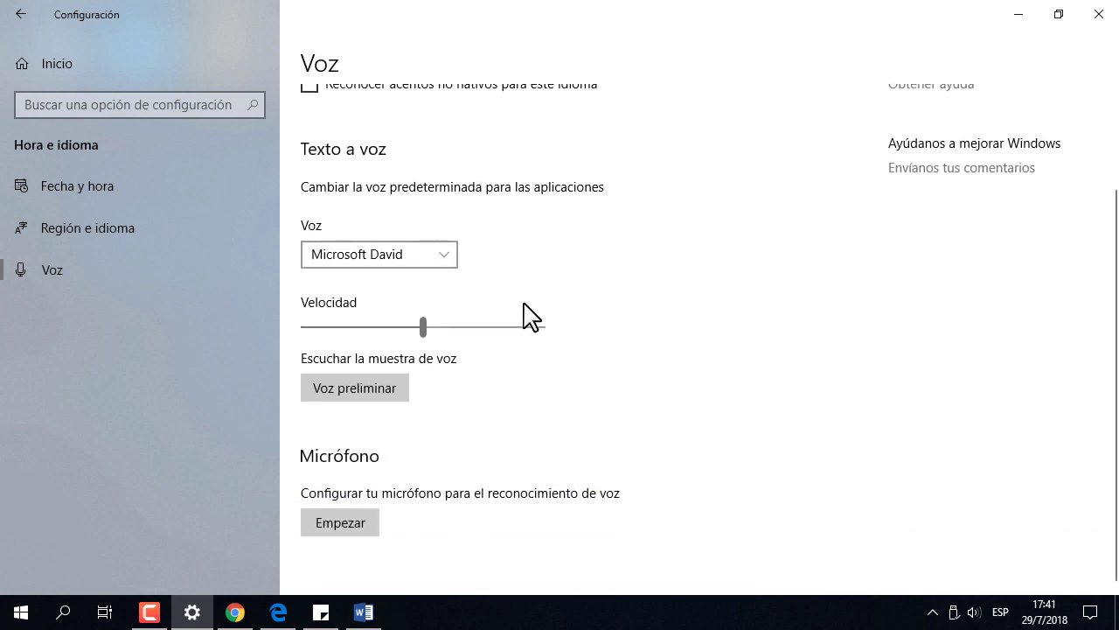
{"action": "left_click", "coordinate": [446, 263]}
{"action": "left_click", "coordinate": [81, 175]}
{"action": "left_click", "coordinate": [76, 224]}
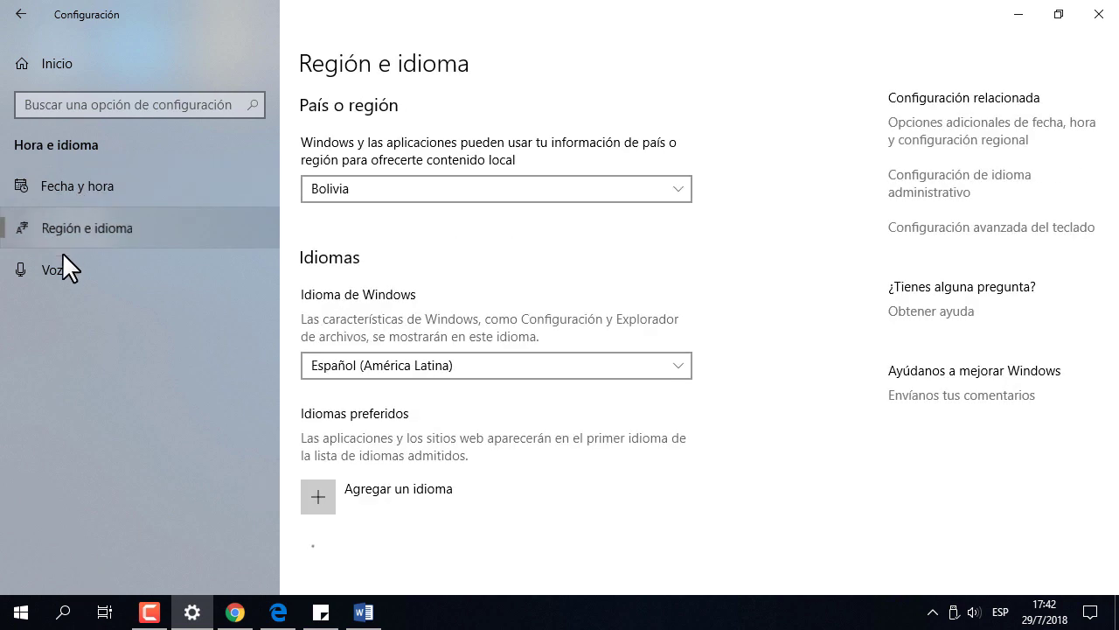
{"action": "left_click", "coordinate": [53, 268]}
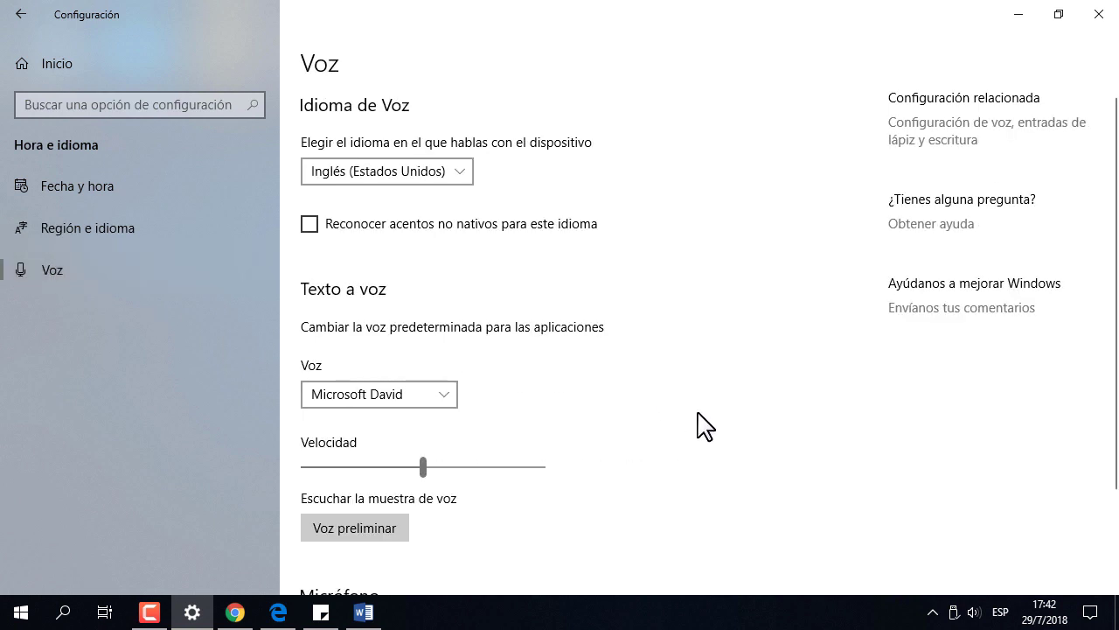